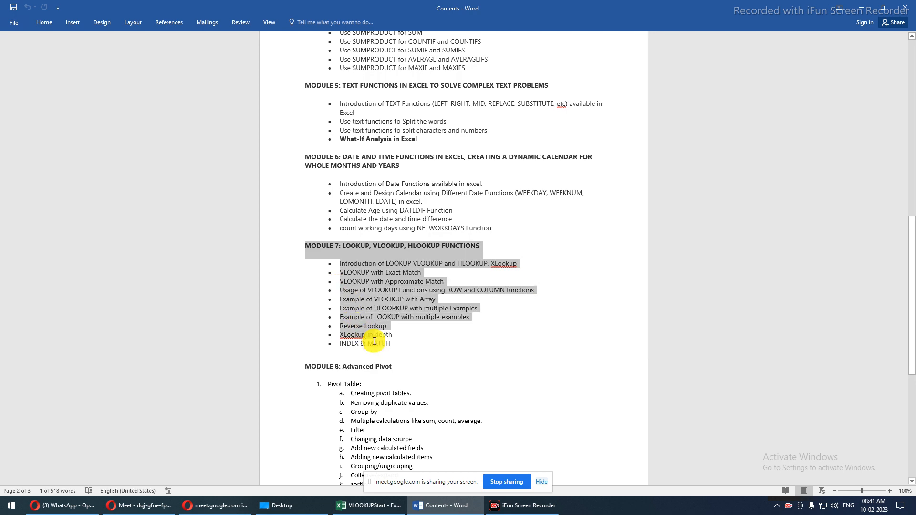
# - Review the module outline in the Contents document and switch to the VLOOKUPStart workbook in Excel
pyautogui.scroll(8, 390, 244)
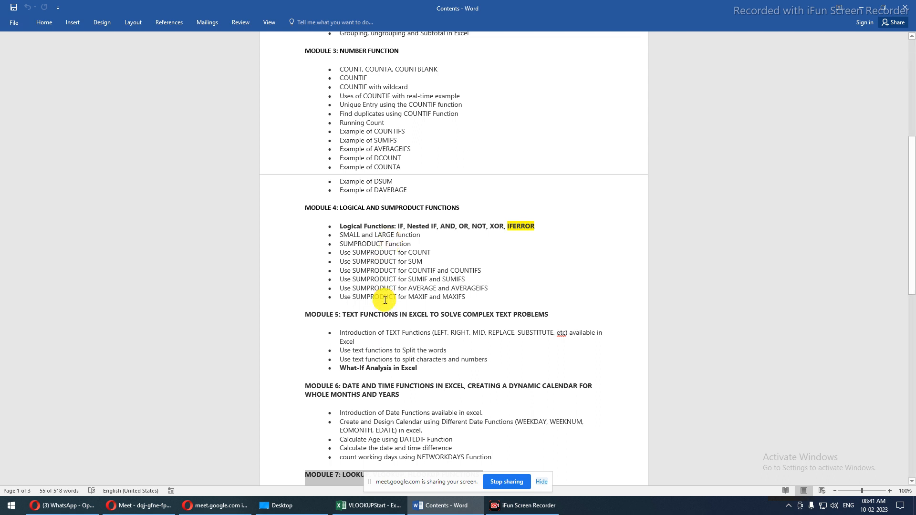
pyautogui.scroll(-4, 389, 292)
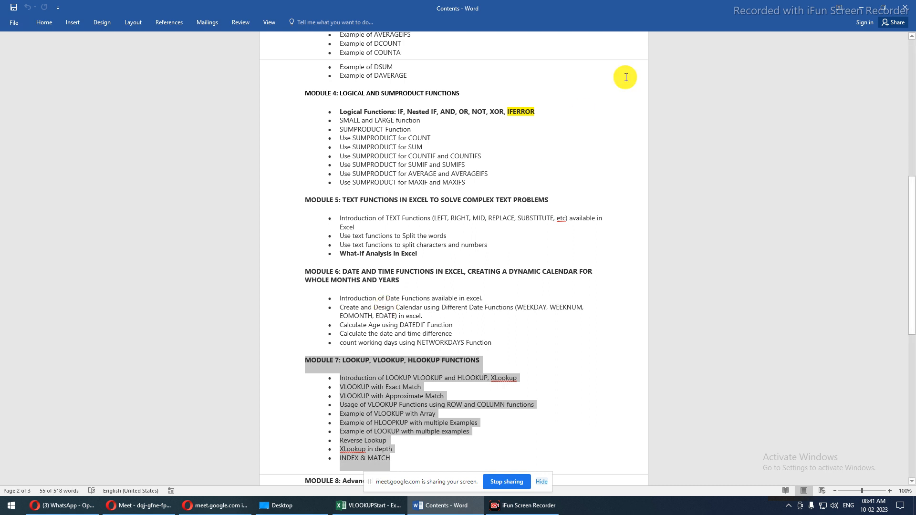
pyautogui.click(863, 7)
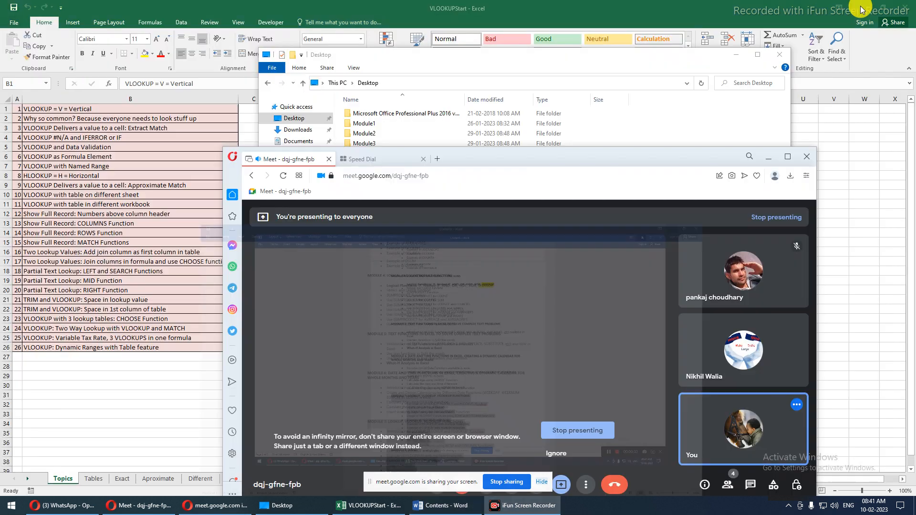
pyautogui.click(192, 298)
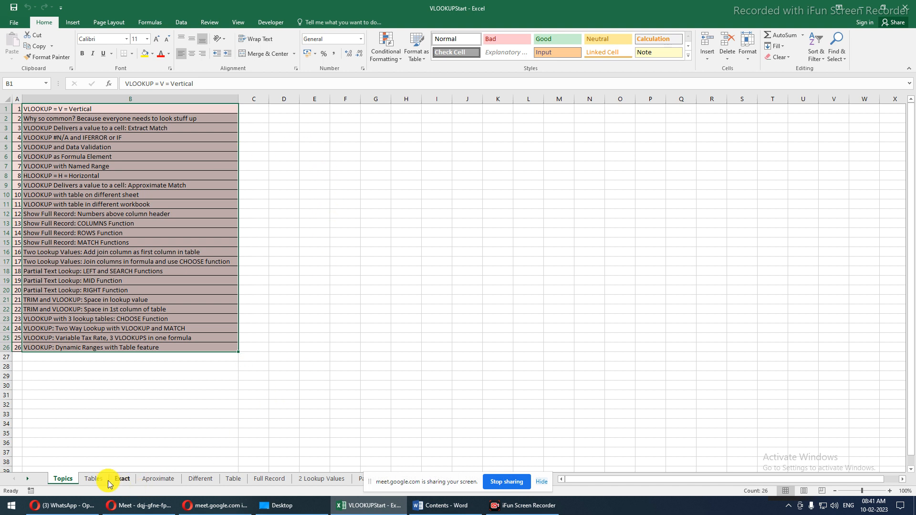
# - Enter the column headers Name, salary and sales in cells H10 to J10 of the Topics sheet
pyautogui.click(397, 199)
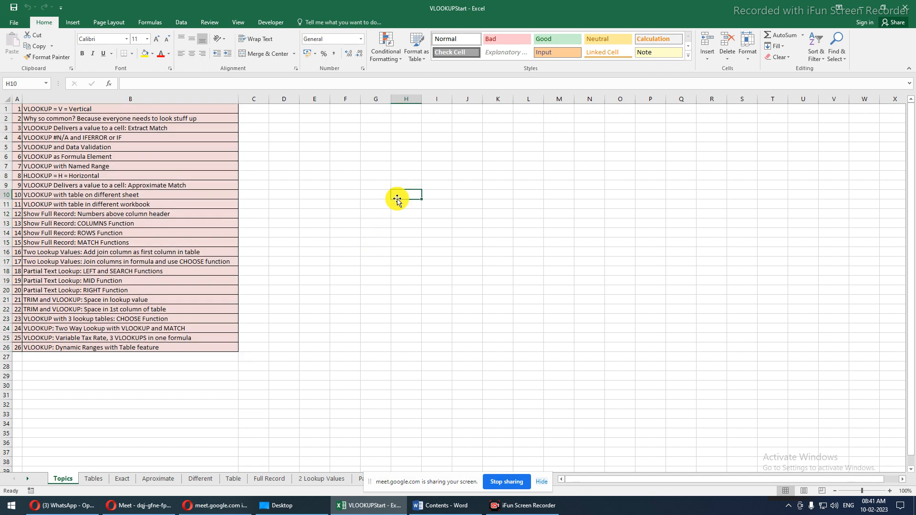
pyautogui.write('Name')
pyautogui.press('Tab')
pyautogui.write('salary')
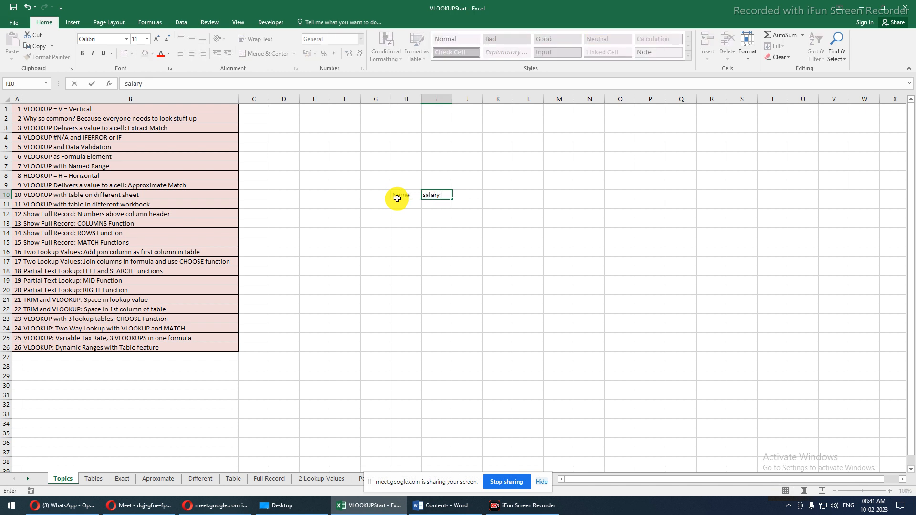
pyautogui.press('Tab')
pyautogui.write('salar')
pyautogui.press('BackSpace')
pyautogui.press('BackSpace')
pyautogui.write('es')
pyautogui.press('Return')
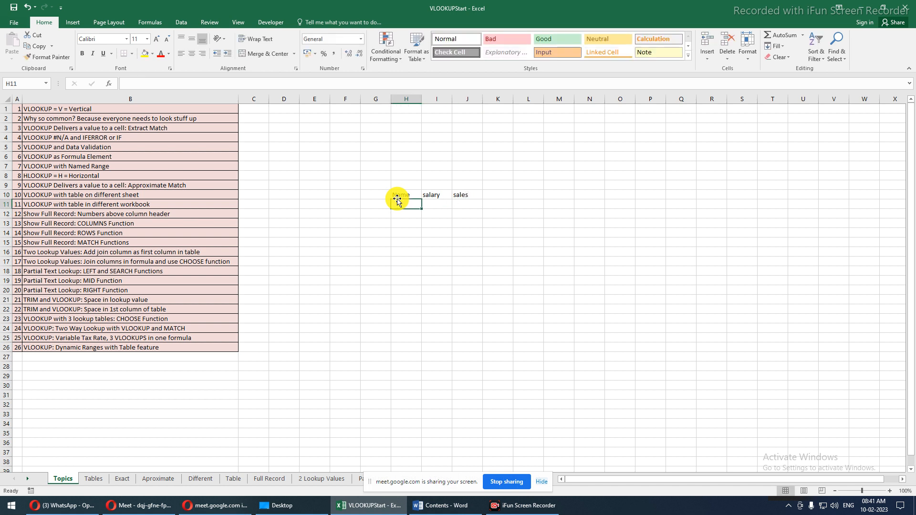
# - Highlight the range H10:J24 and the empty cells beneath each of the three headers to show the vertical layout
pyautogui.moveTo(405, 196); pyautogui.dragTo(419, 324)
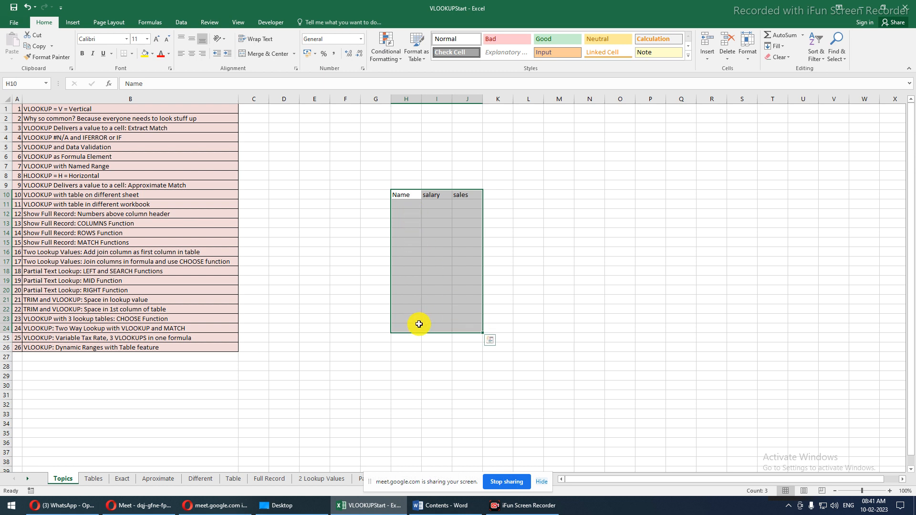
pyautogui.moveTo(408, 203); pyautogui.dragTo(408, 291)
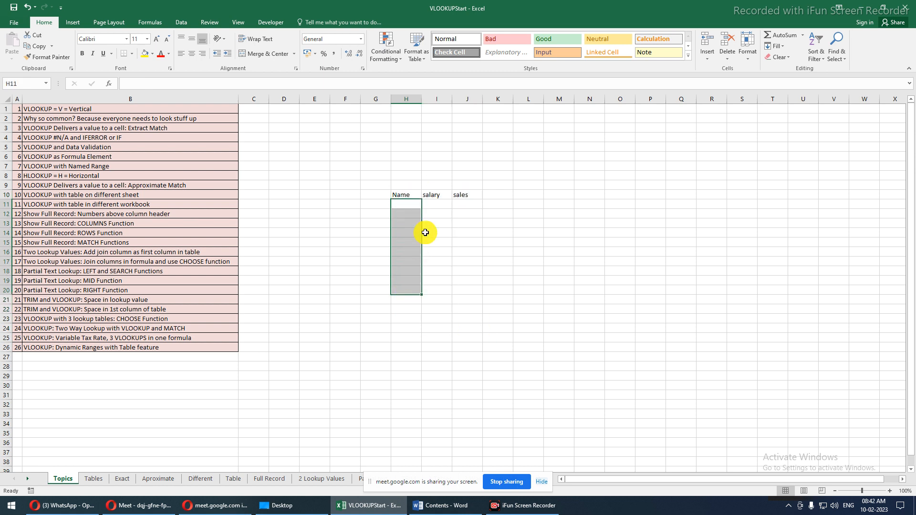
pyautogui.moveTo(432, 203); pyautogui.dragTo(436, 300)
pyautogui.moveTo(471, 206); pyautogui.dragTo(475, 278)
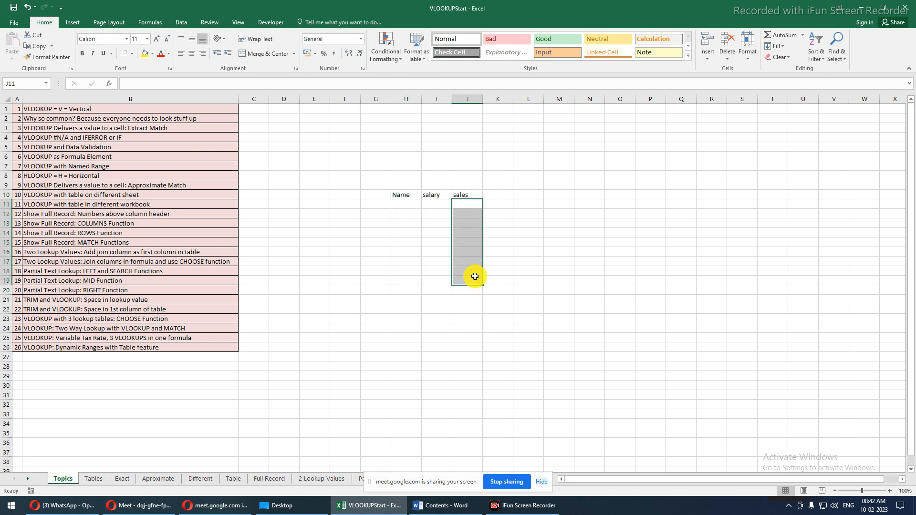
# - Copy the range H10:J15 and paste it transposed at cell H21
pyautogui.moveTo(401, 195); pyautogui.dragTo(464, 242)
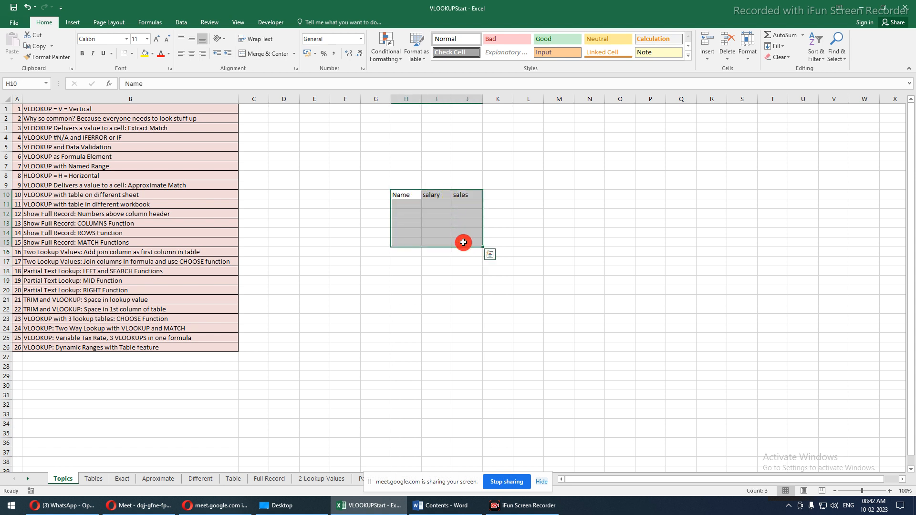
pyautogui.hotkey('ctrl', 'c')
pyautogui.click(408, 302)
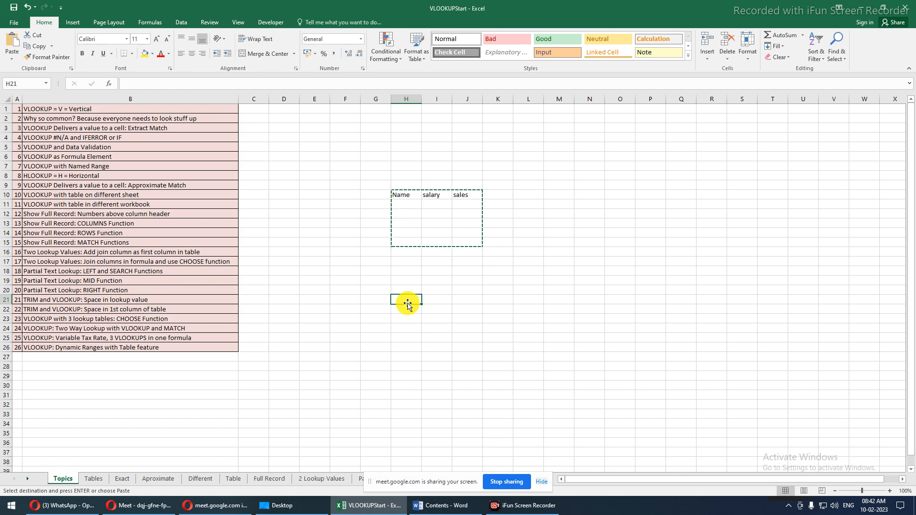
pyautogui.hotkey('ctrl', 'alt', 'v')
pyautogui.press('e')
pyautogui.press('Return')
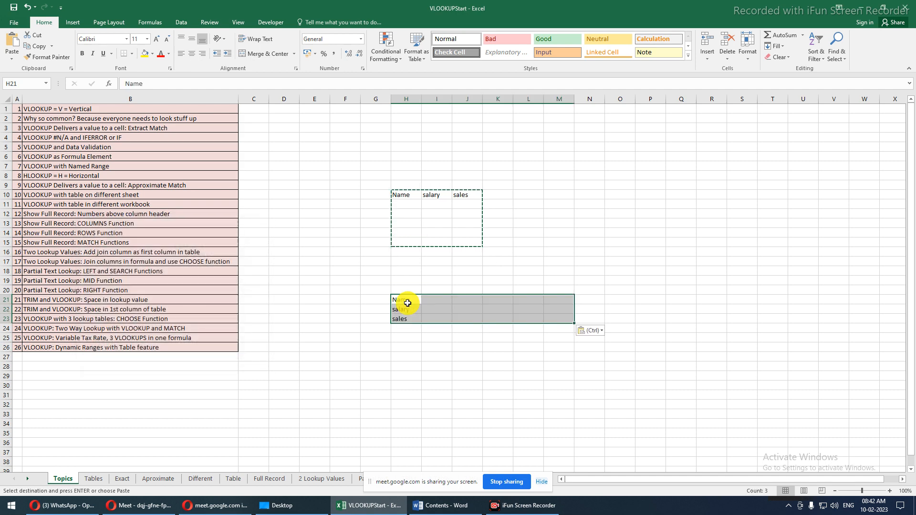
# - Highlight the empty row cells beside each transposed header and the vertical table H10:J15 to compare both layouts
pyautogui.moveTo(408, 303); pyautogui.dragTo(583, 303)
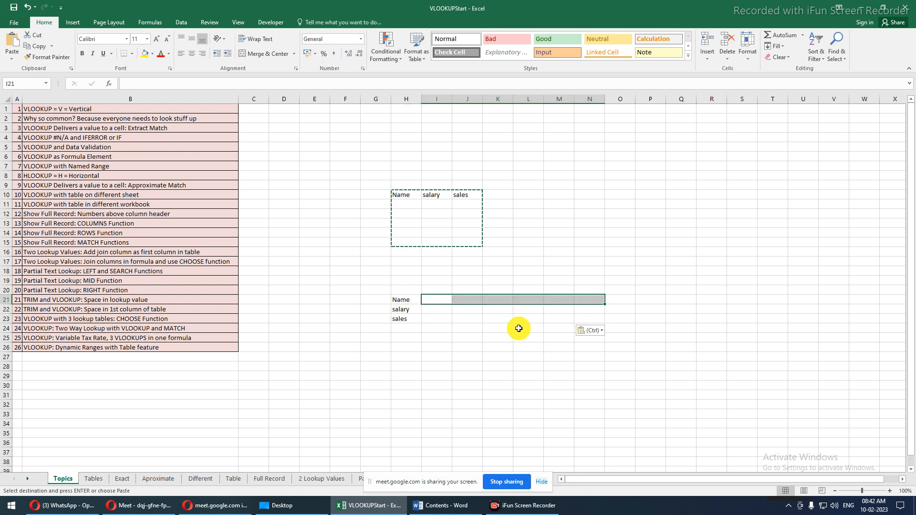
pyautogui.moveTo(429, 311); pyautogui.dragTo(613, 307)
pyautogui.moveTo(434, 318); pyautogui.dragTo(586, 318)
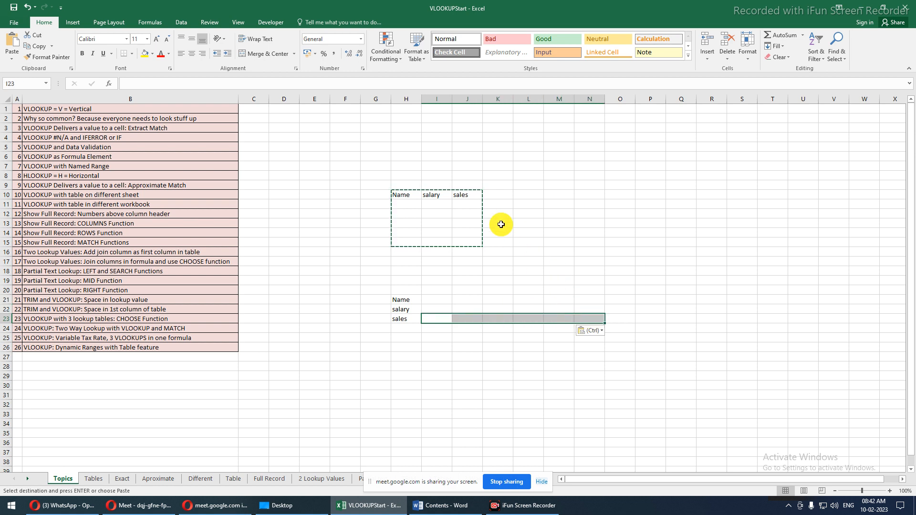
pyautogui.moveTo(401, 197); pyautogui.dragTo(471, 245)
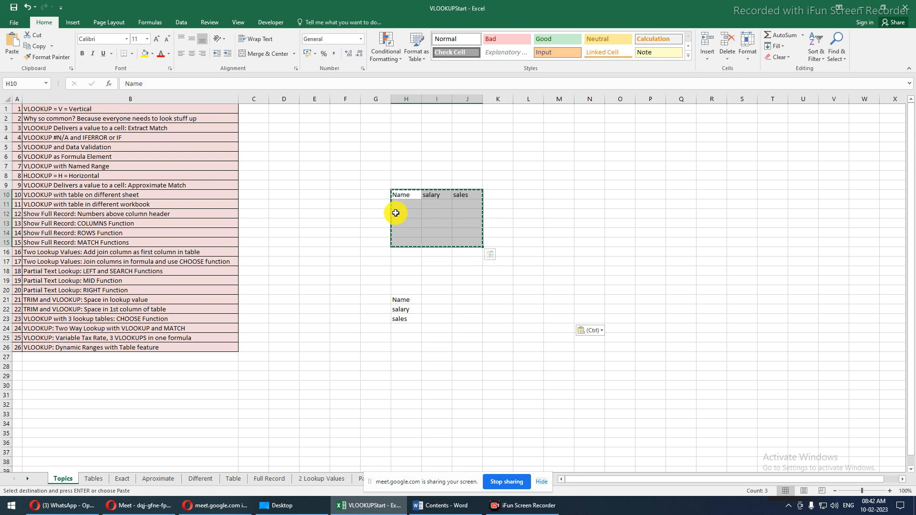
# - Go through topics 2 to 4 in the VLOOKUP topic list, cells B2 to B4
pyautogui.click(114, 118)
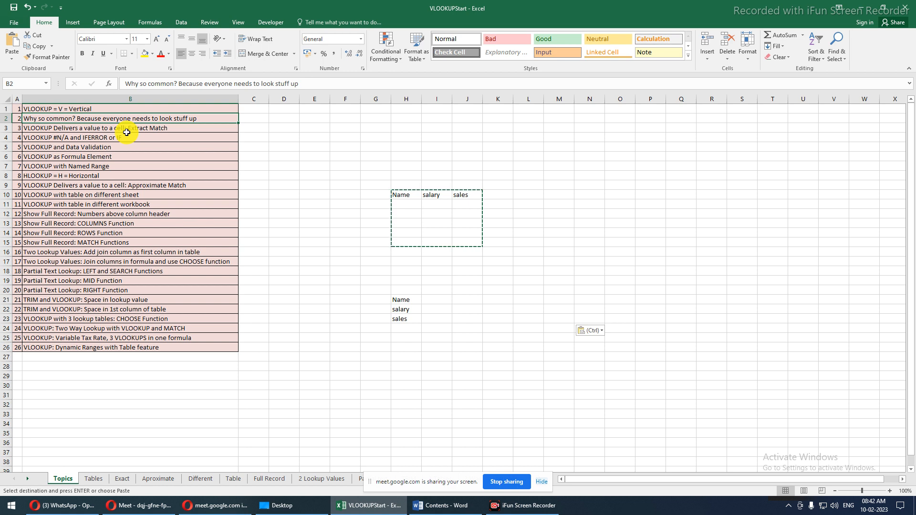
pyautogui.click(127, 128)
pyautogui.click(127, 140)
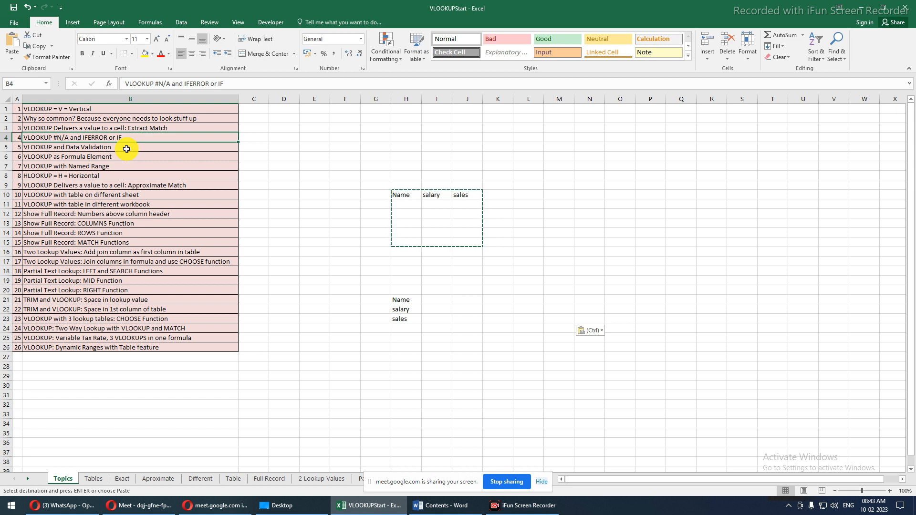
# - Highlight the table range H10:J15 and the blank ranges L10:N15 and P10:R15 as example table locations
pyautogui.moveTo(396, 195); pyautogui.dragTo(465, 245)
pyautogui.hotkey('ctrl', 'v')
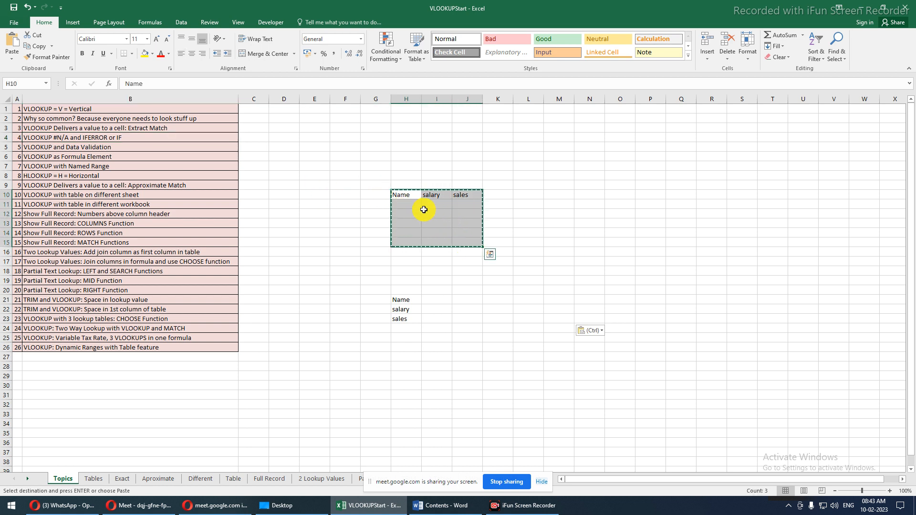
pyautogui.moveTo(530, 196); pyautogui.dragTo(595, 245)
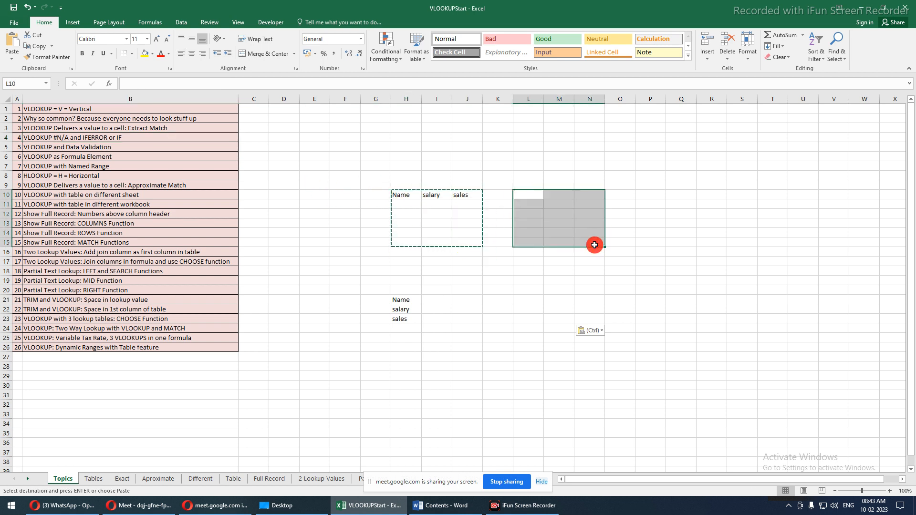
pyautogui.moveTo(642, 194); pyautogui.dragTo(710, 241)
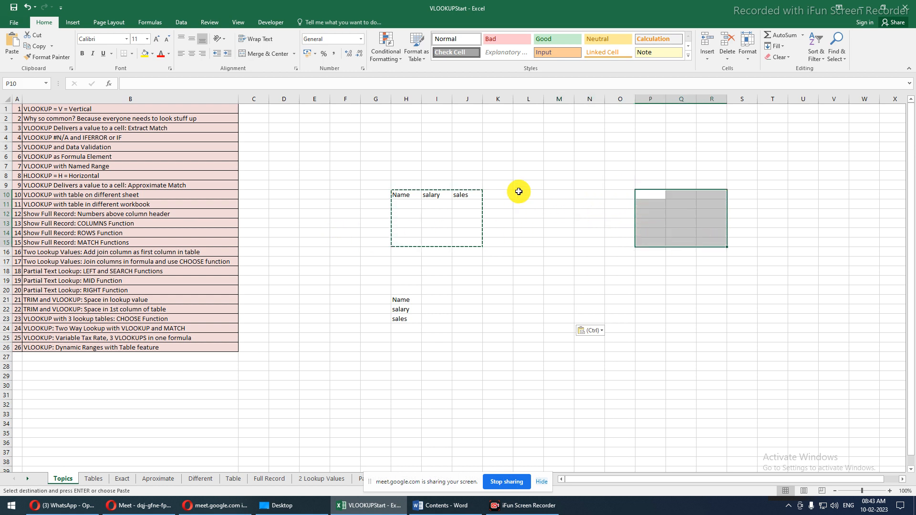
pyautogui.moveTo(523, 192); pyautogui.dragTo(588, 238)
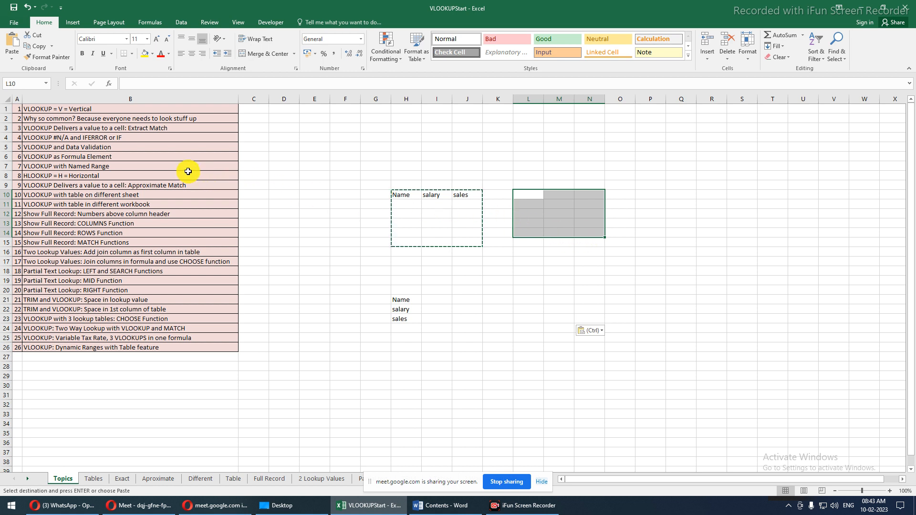
# - Go through topics 5 to 9 in the list, from VLOOKUP and Data Validation to Approximate Match
pyautogui.click(169, 150)
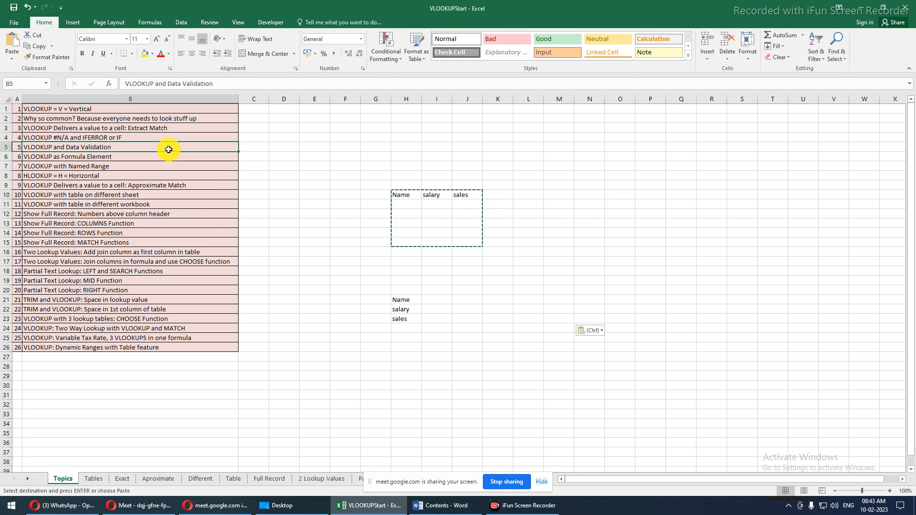
pyautogui.moveTo(168, 150); pyautogui.dragTo(170, 156)
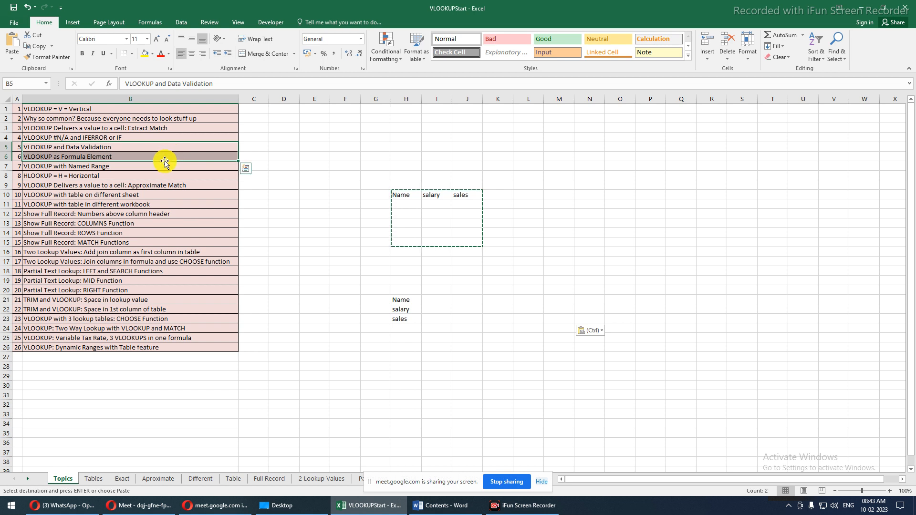
pyautogui.click(163, 156)
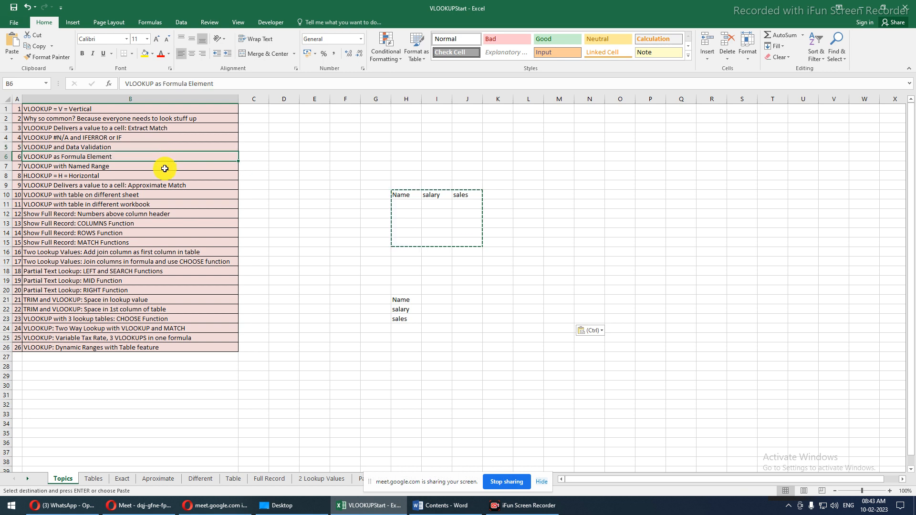
pyautogui.click(165, 168)
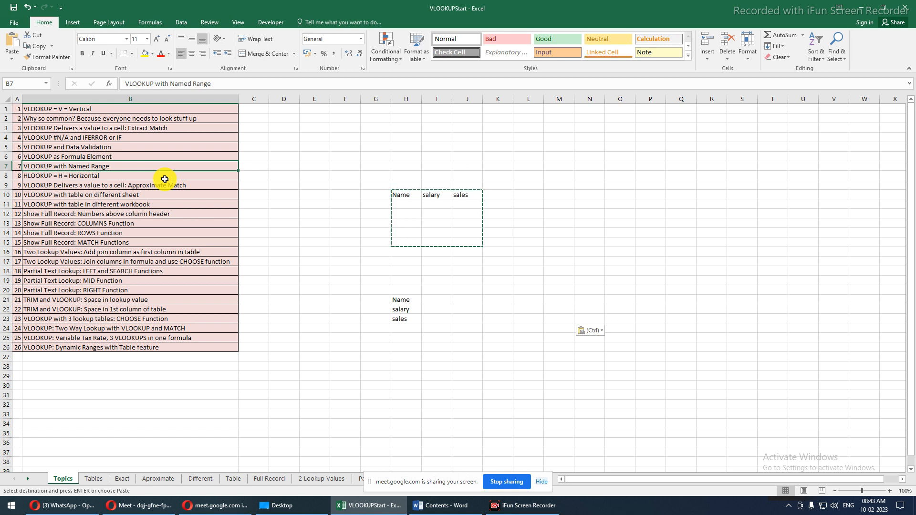
pyautogui.click(165, 177)
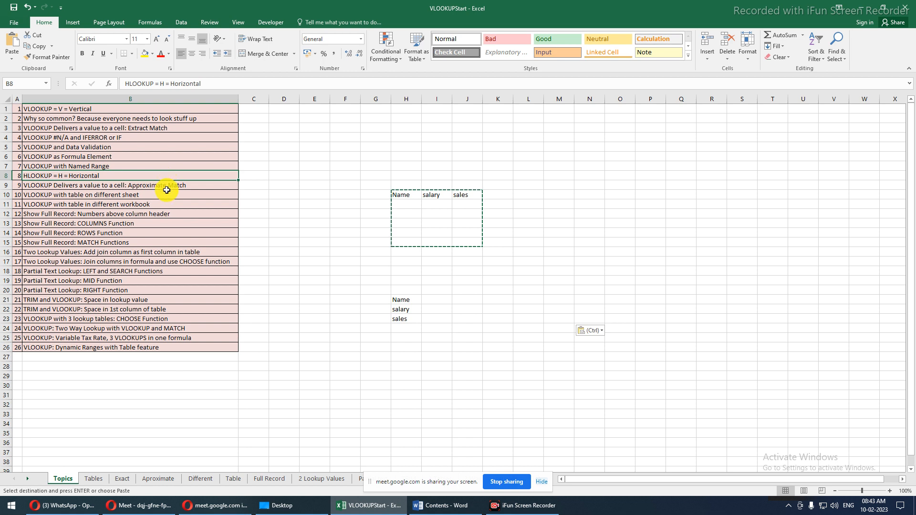
pyautogui.click(167, 189)
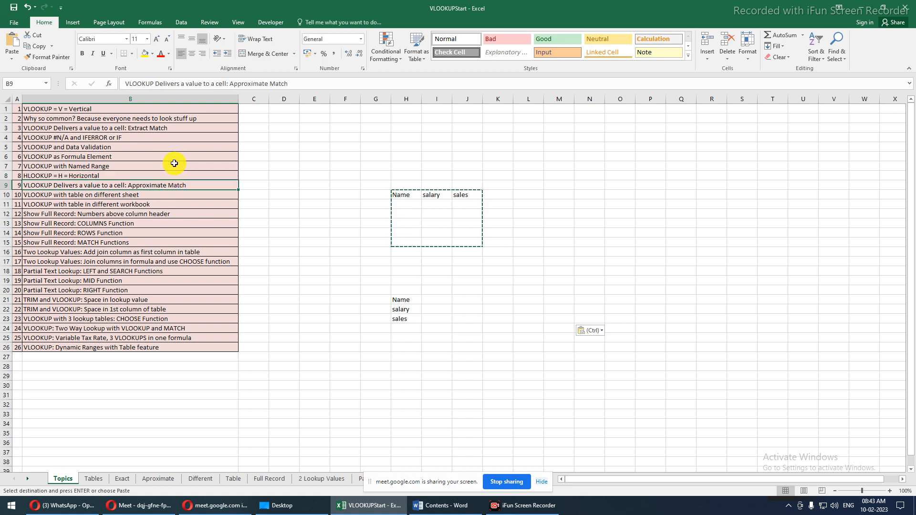
# - Go through topic 11 on tables in a different workbook and the Show Full Record topics 12 to 15
pyautogui.click(175, 206)
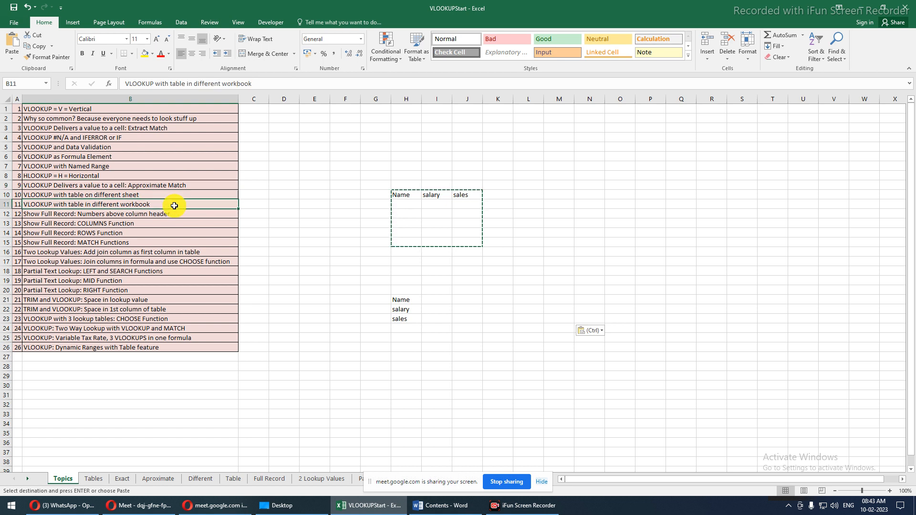
pyautogui.click(180, 215)
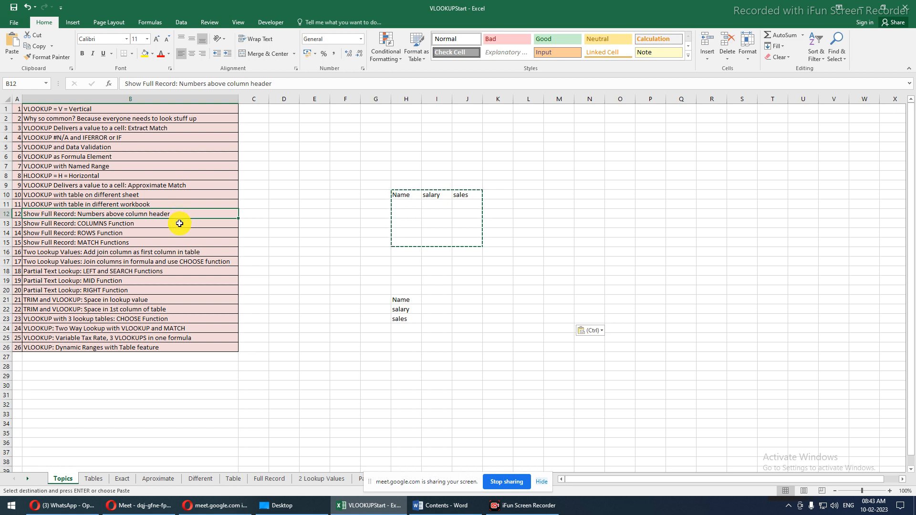
pyautogui.click(180, 224)
pyautogui.click(181, 234)
pyautogui.click(181, 239)
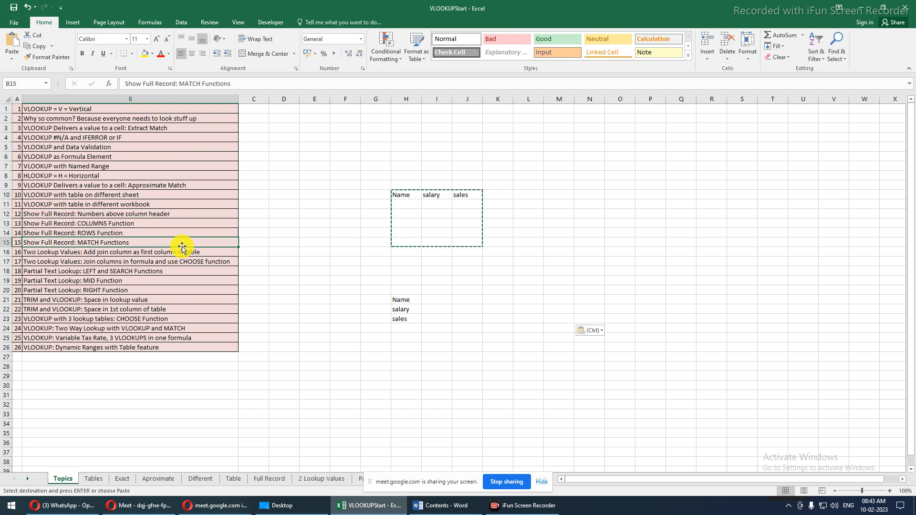
pyautogui.moveTo(178, 214); pyautogui.dragTo(181, 239)
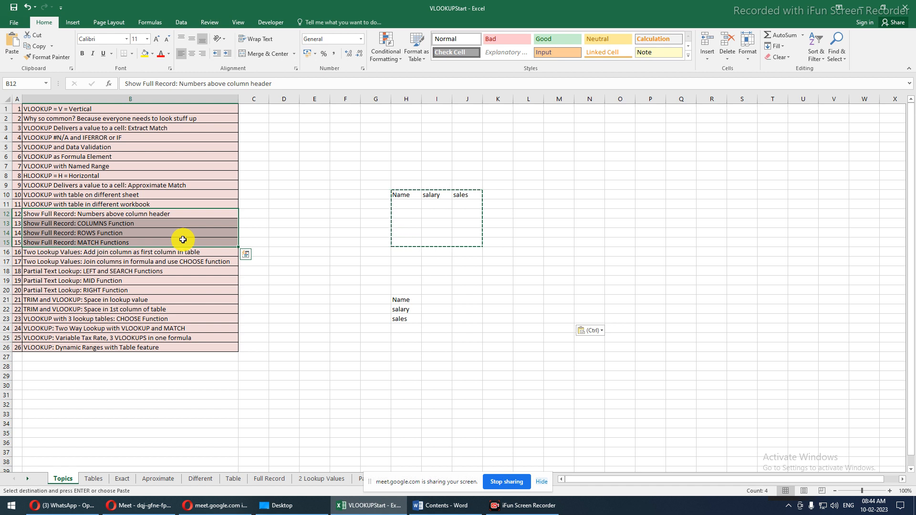
# - Go through the Two Lookup Values topics 16 and 17 and the Partial Text Lookup topic 18
pyautogui.click(189, 256)
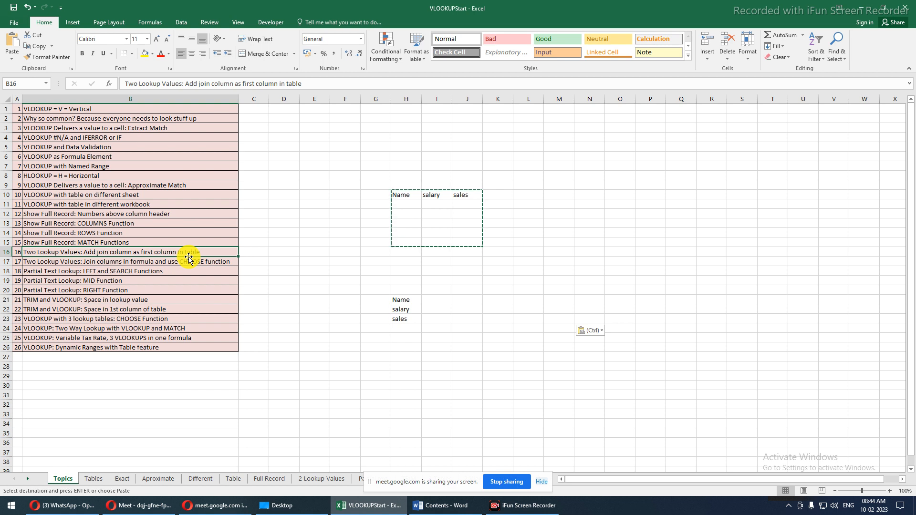
pyautogui.click(191, 269)
pyautogui.click(191, 263)
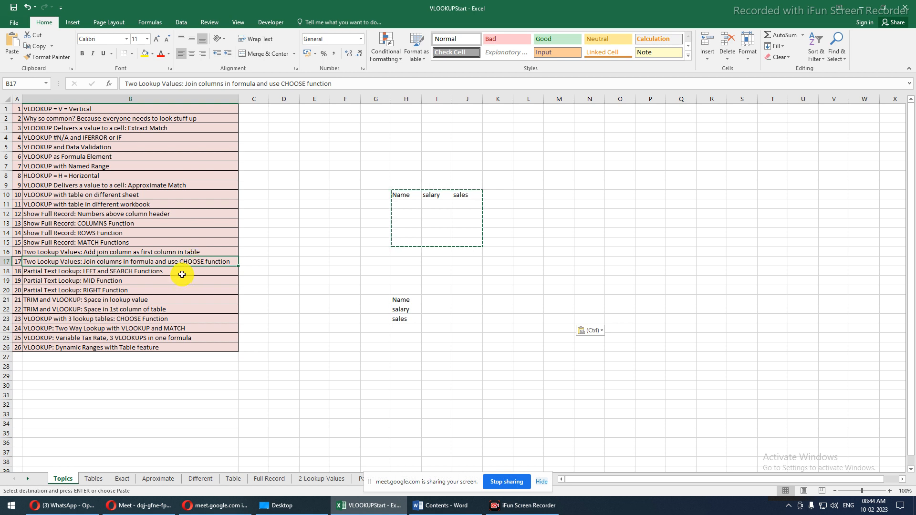
pyautogui.click(182, 275)
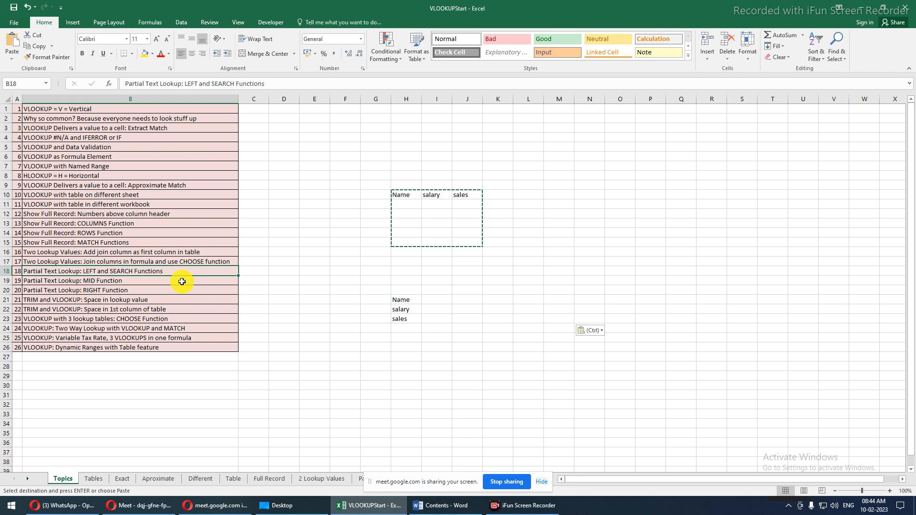
# - Go through the Partial Text Lookup topic 20 on the RIGHT function and the TRIM topics 21 and 22
pyautogui.click(180, 288)
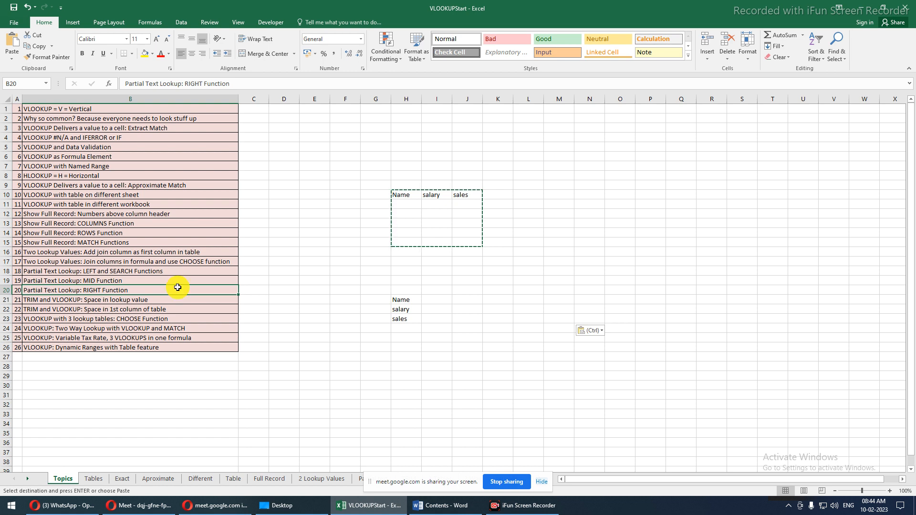
pyautogui.click(175, 304)
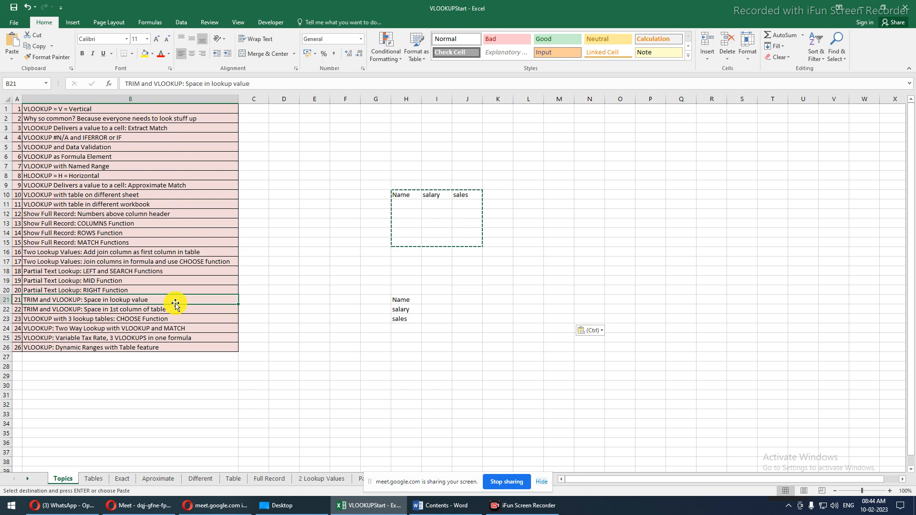
pyautogui.click(176, 312)
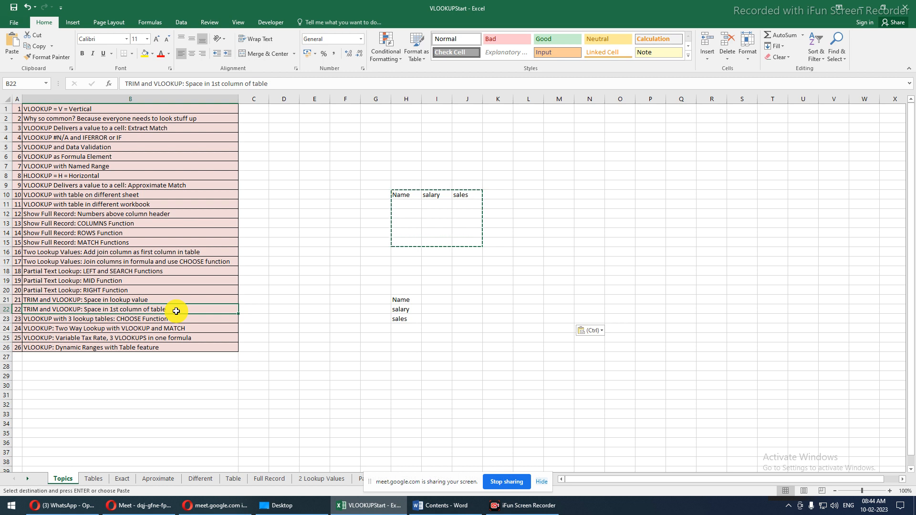
# - Go through topics 23 to 26, from three lookup tables with CHOOSE to Dynamic Ranges, referring back to the ROWS and MATCH topics
pyautogui.click(179, 324)
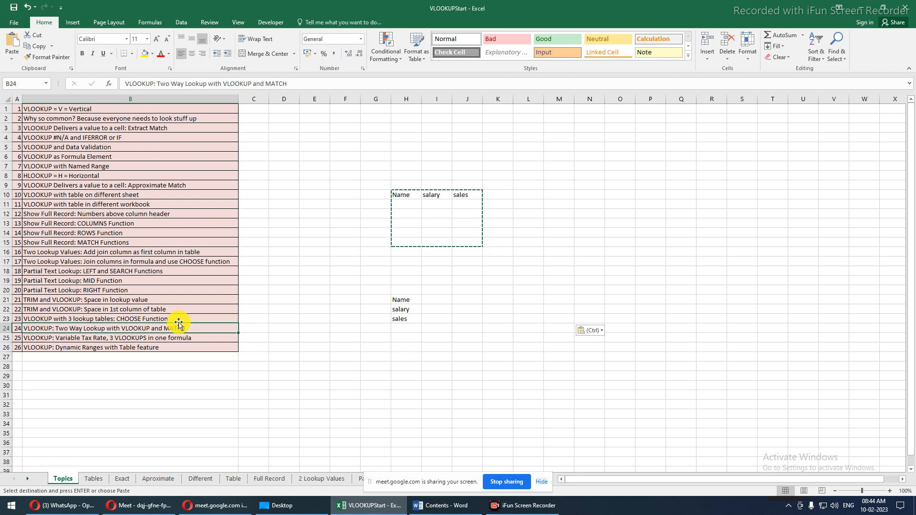
pyautogui.click(179, 320)
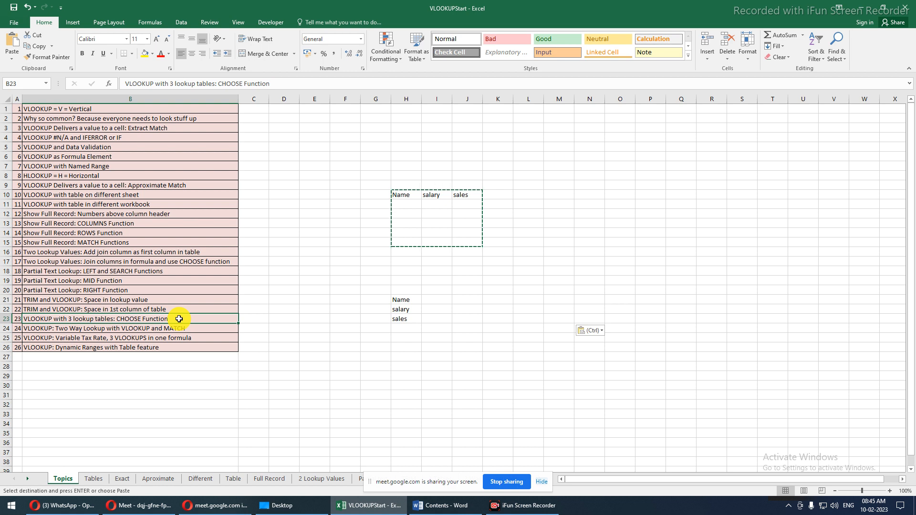
pyautogui.click(183, 328)
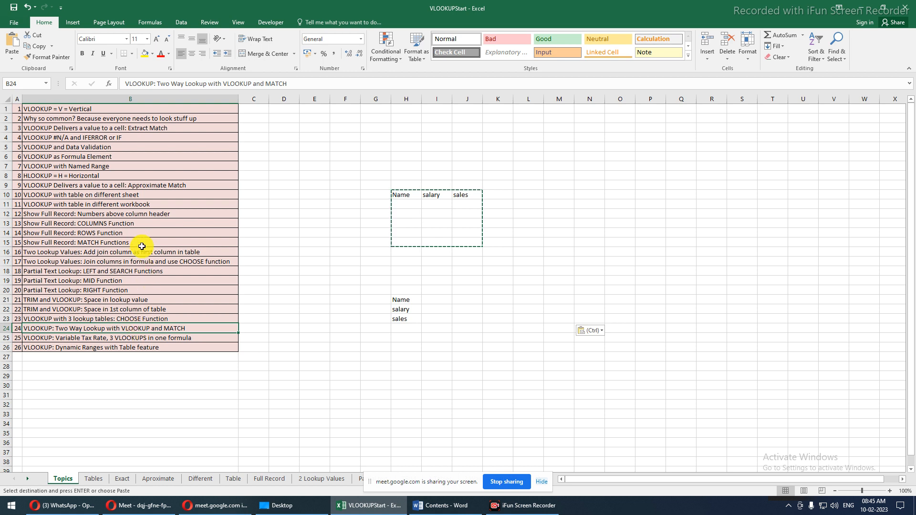
pyautogui.click(156, 343)
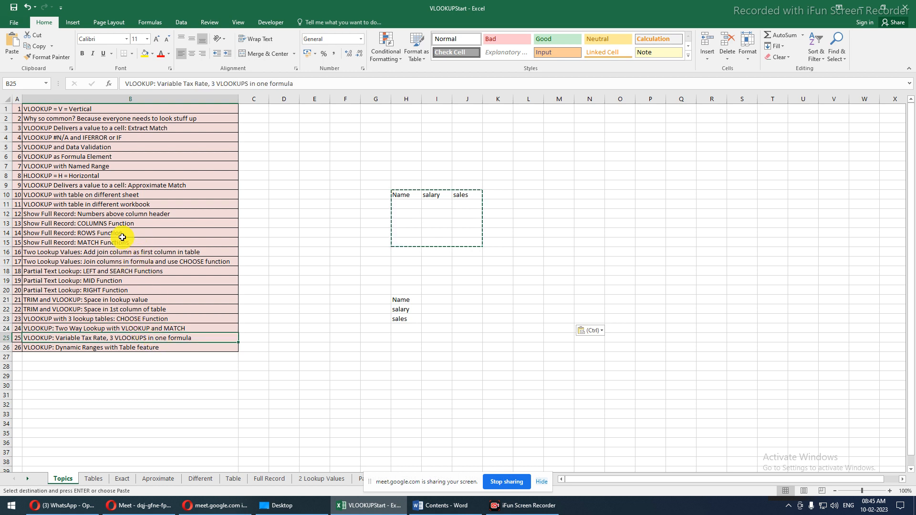
pyautogui.moveTo(120, 233); pyautogui.dragTo(117, 240)
pyautogui.click(149, 327)
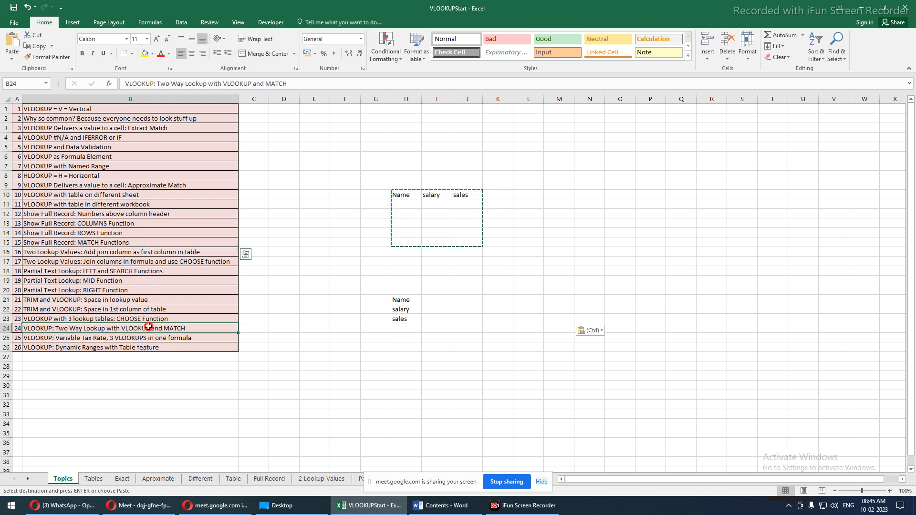
pyautogui.click(163, 341)
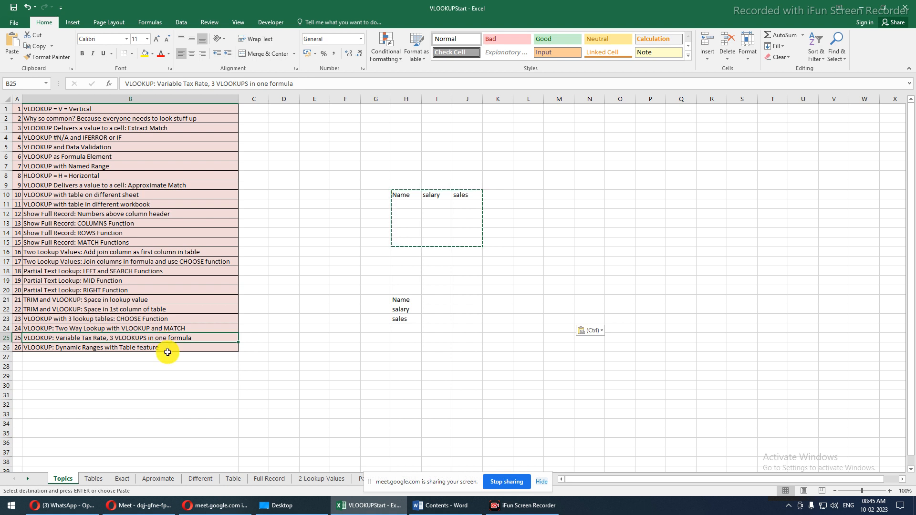
pyautogui.click(166, 348)
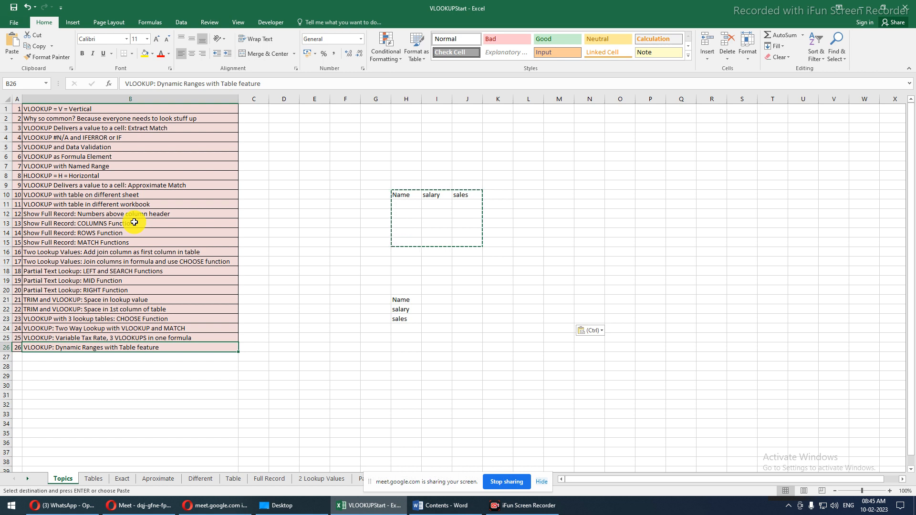
# - Move the screen-sharing bar clear of the sheet tabs and highlight H10:J15, H17:J17 and H10:K17 to illustrate an expanding table range
pyautogui.moveTo(408, 485); pyautogui.dragTo(616, 468)
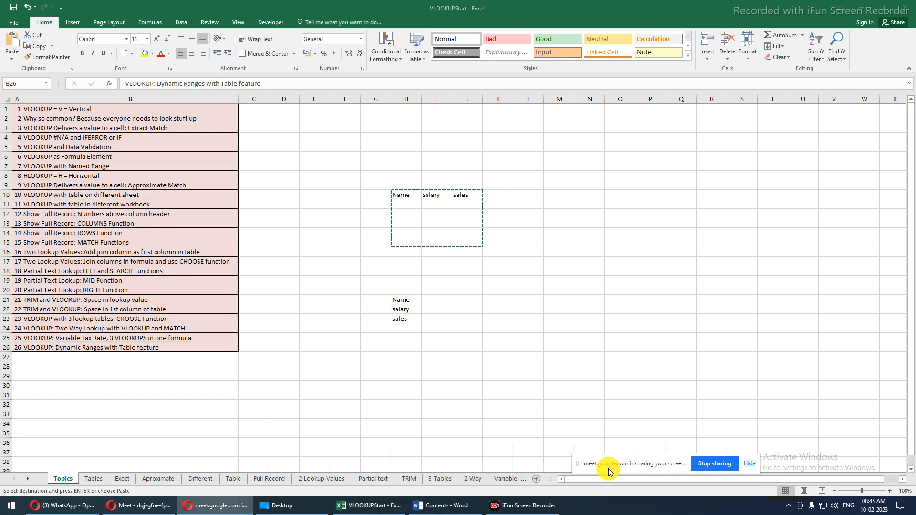
pyautogui.click(401, 196)
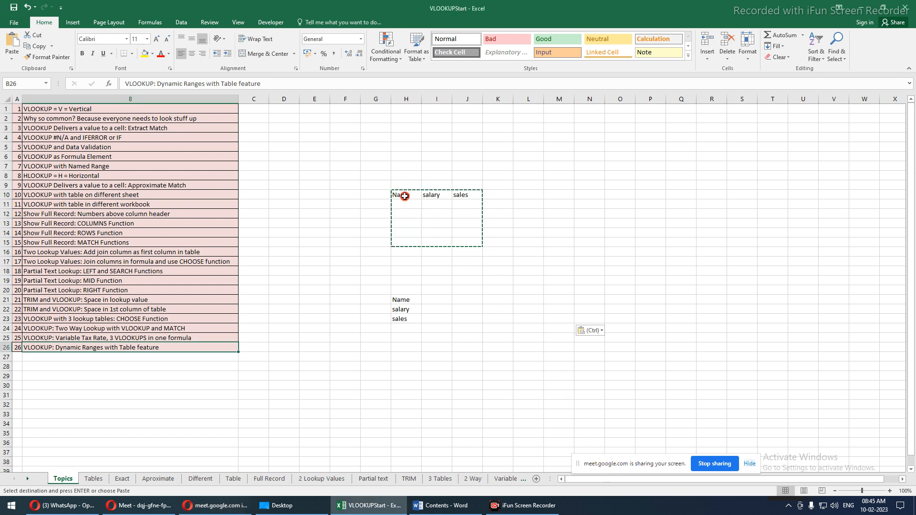
pyautogui.moveTo(401, 196); pyautogui.dragTo(467, 248)
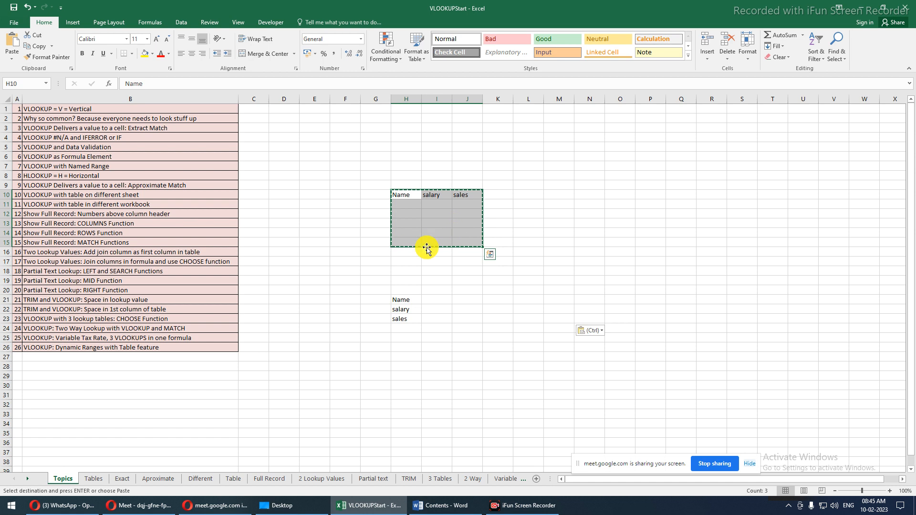
pyautogui.moveTo(409, 254); pyautogui.dragTo(456, 260)
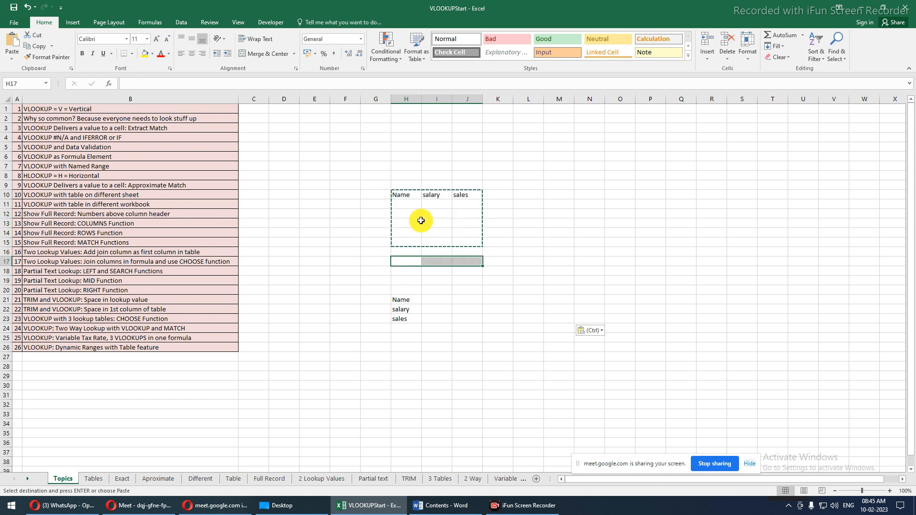
pyautogui.moveTo(396, 266); pyautogui.dragTo(420, 262)
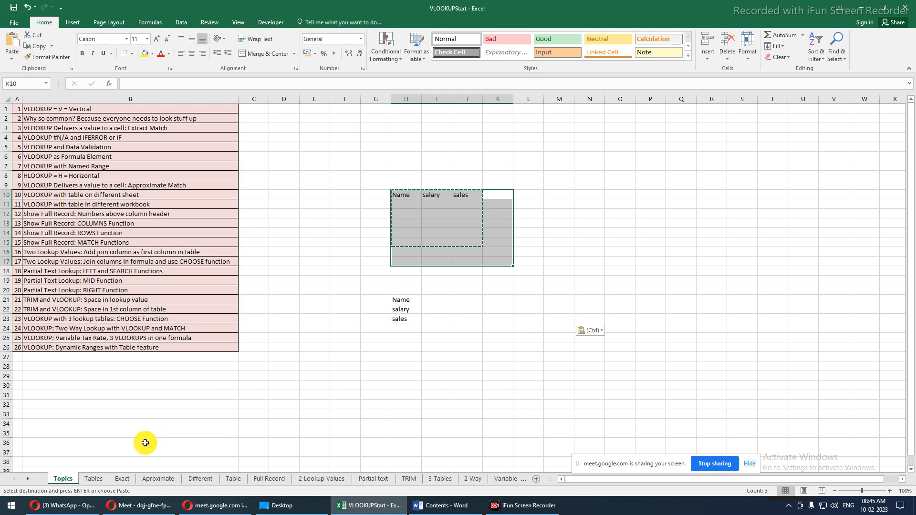
# - Open the Tables sheet and highlight the HLOOKUP label and the lookup function list in E1:E4
pyautogui.click(93, 479)
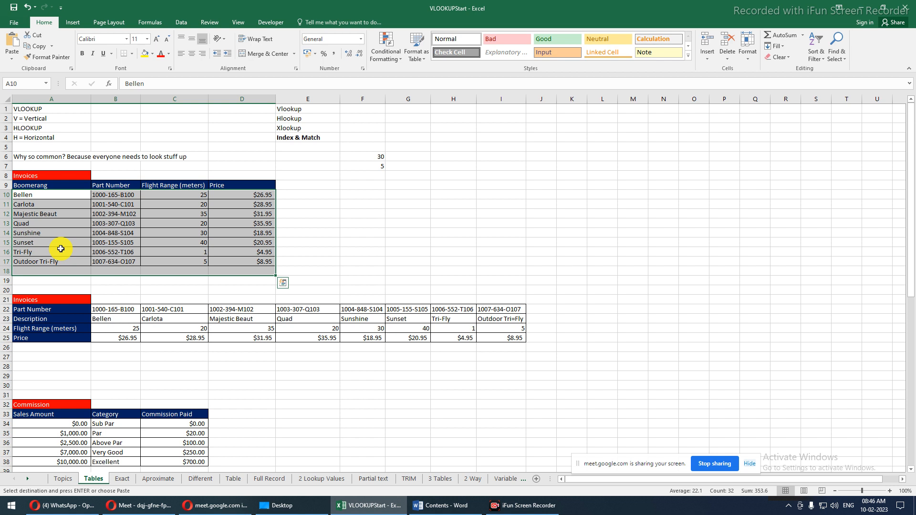
pyautogui.click(49, 128)
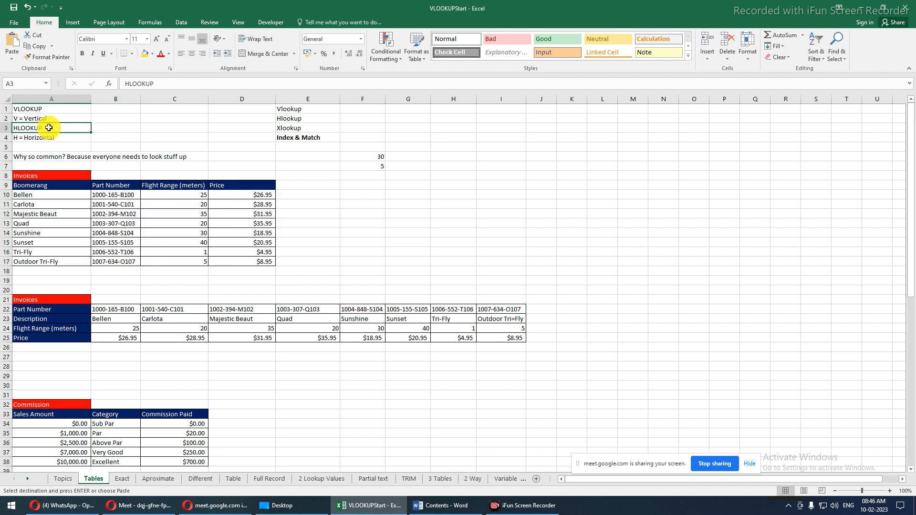
pyautogui.click(281, 129)
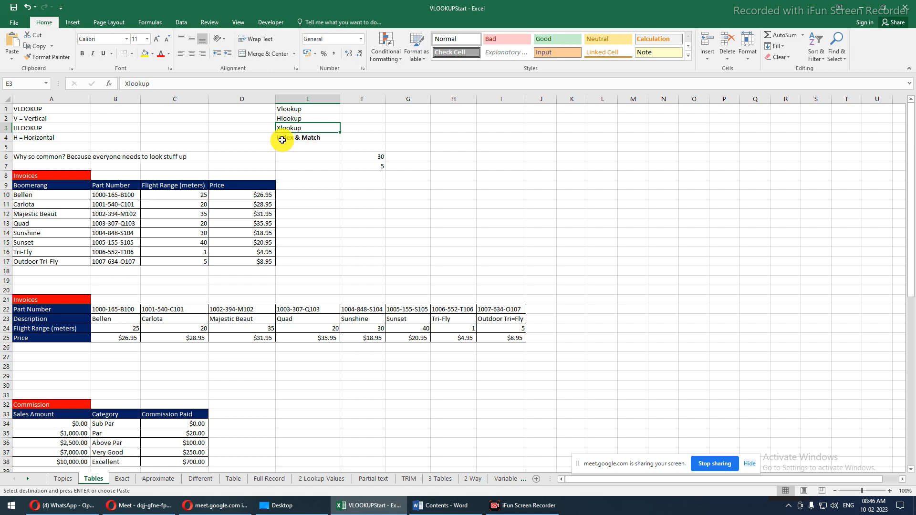
pyautogui.moveTo(287, 109); pyautogui.dragTo(289, 135)
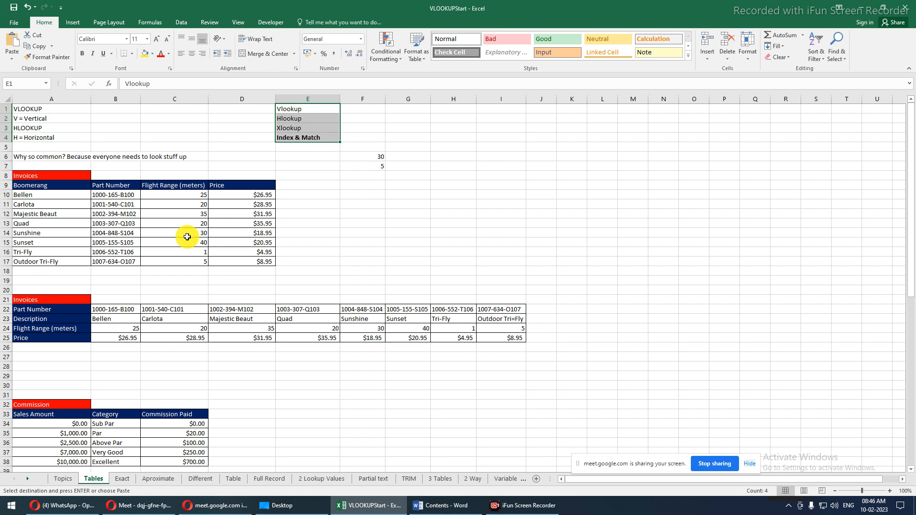
# - Compare the vertical Invoices table with the horizontal Invoices table in A22:I25, highlighting each in turn
pyautogui.moveTo(36, 182); pyautogui.dragTo(229, 271)
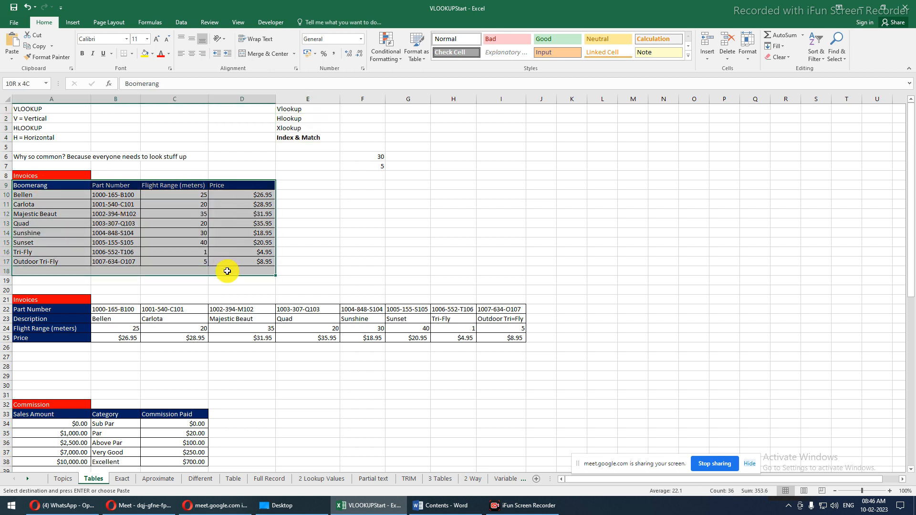
pyautogui.moveTo(58, 306); pyautogui.dragTo(499, 340)
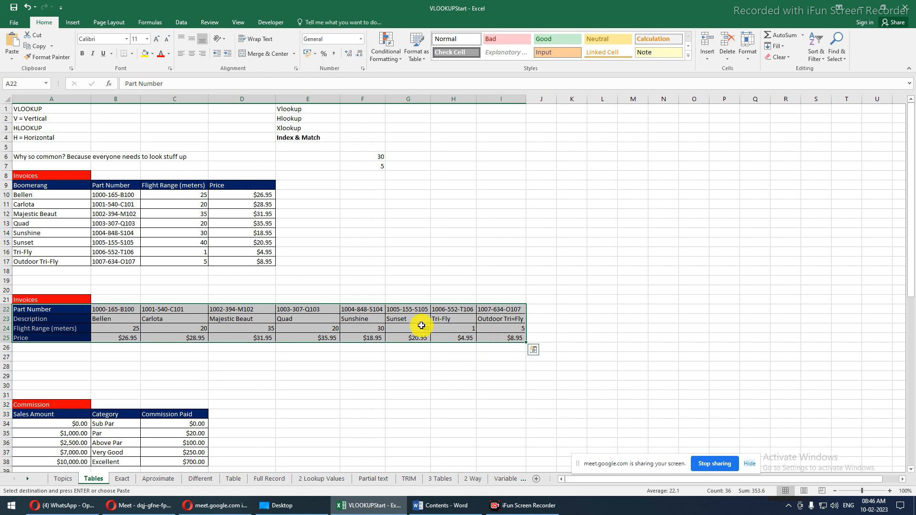
pyautogui.moveTo(44, 191); pyautogui.dragTo(244, 260)
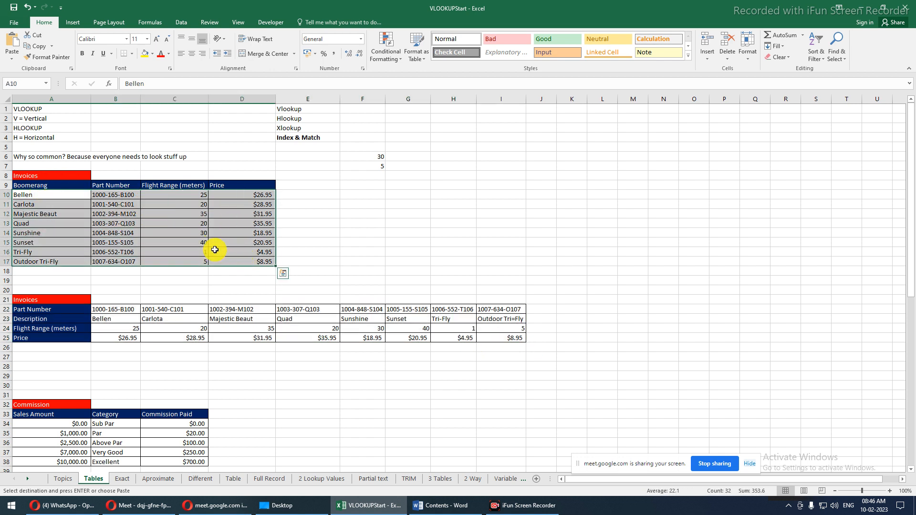
# - Highlight the Boomerang, Part Number, Flight Range and Price columns of the vertical Invoices table, plus the whole horizontal table
pyautogui.moveTo(65, 195); pyautogui.dragTo(82, 231)
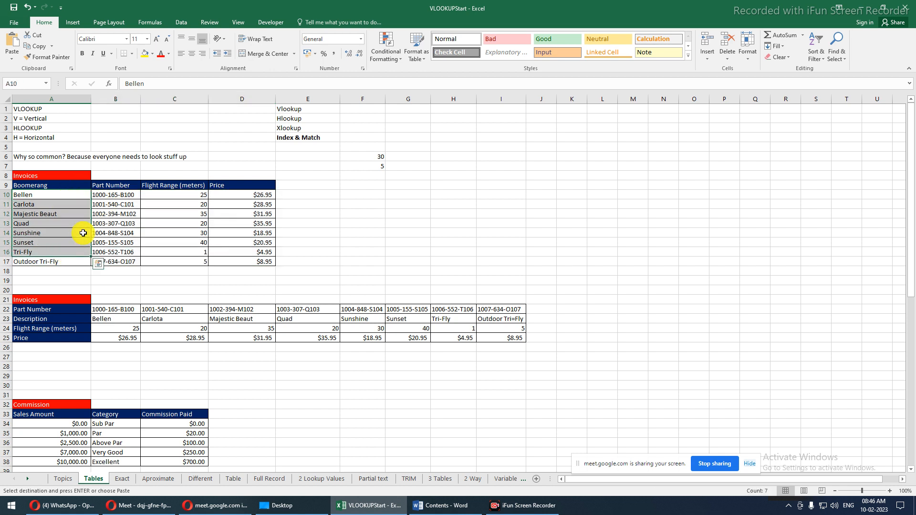
pyautogui.moveTo(121, 196); pyautogui.dragTo(119, 262)
pyautogui.moveTo(157, 194); pyautogui.dragTo(163, 260)
pyautogui.moveTo(233, 203); pyautogui.dragTo(232, 262)
pyautogui.moveTo(235, 193); pyautogui.dragTo(242, 263)
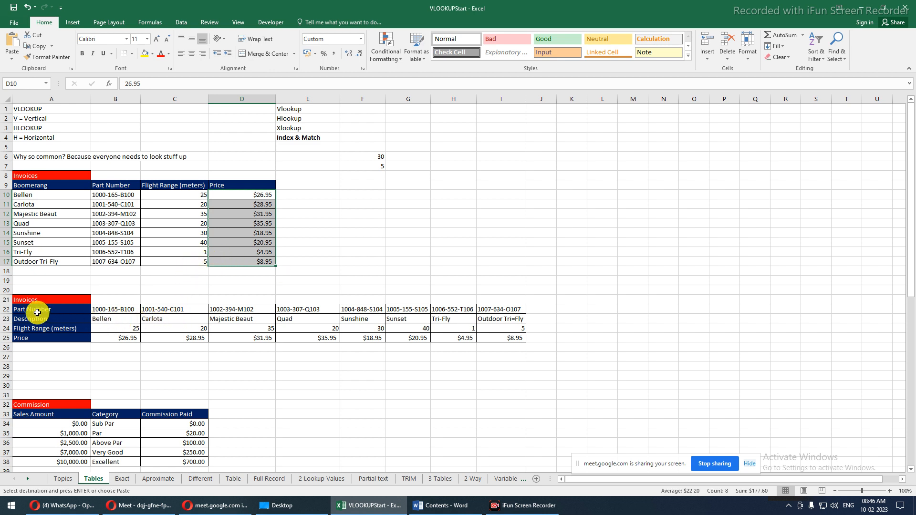
pyautogui.moveTo(32, 309); pyautogui.dragTo(507, 338)
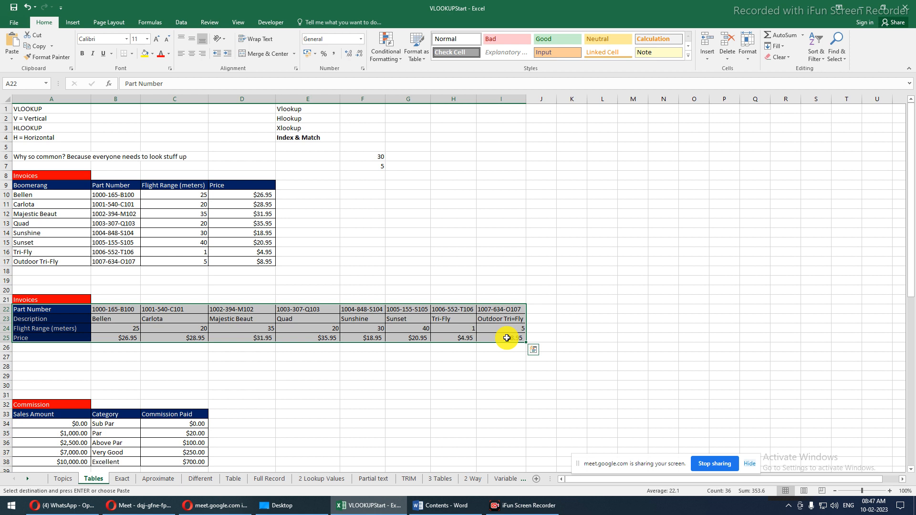
# - Highlight the Commission table in A33:C38 and its Sales Amount values in A34:A38
pyautogui.scroll(-1, 507, 338)
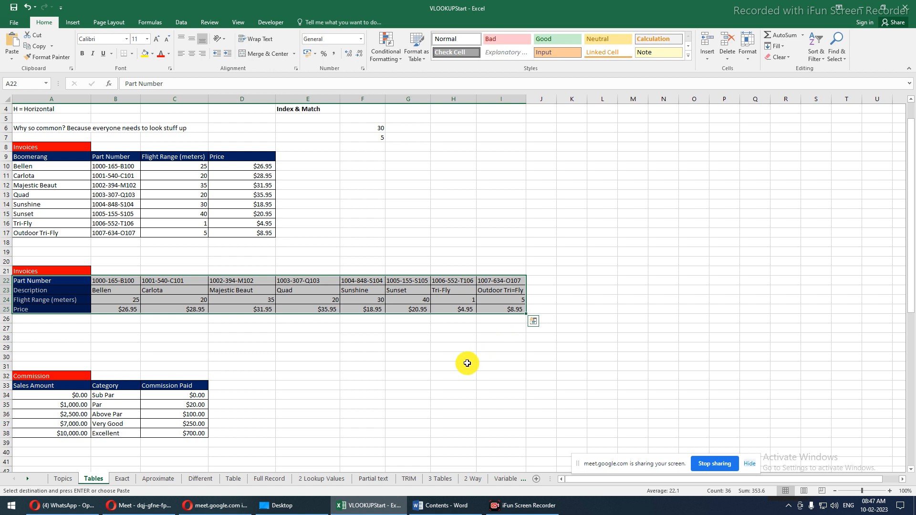
pyautogui.click(52, 388)
pyautogui.moveTo(52, 391); pyautogui.dragTo(171, 429)
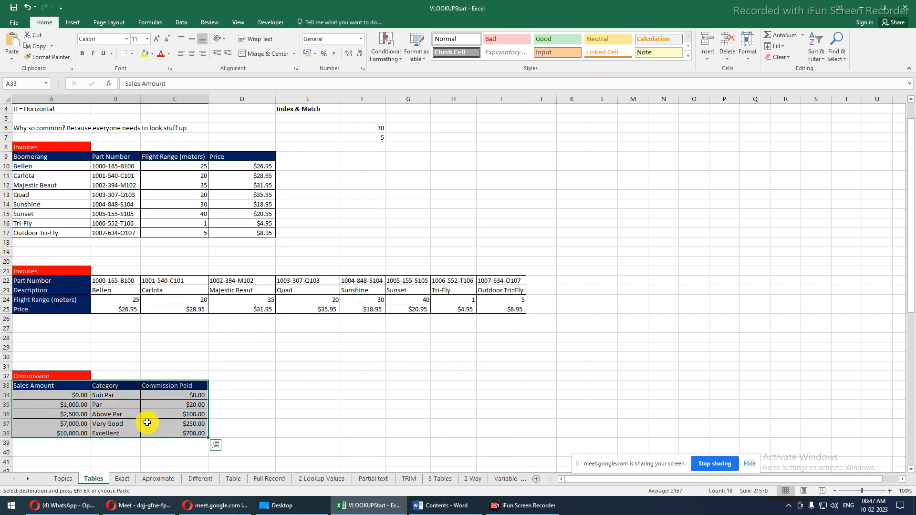
pyautogui.moveTo(74, 396); pyautogui.dragTo(75, 432)
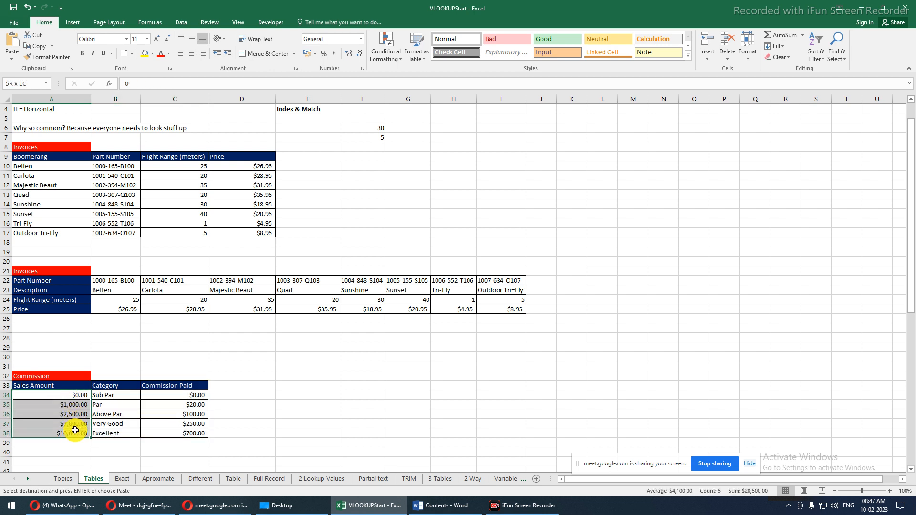
# - Match the $0 to $1,000 and $1,000 to $2,500 sales brackets with their Commission Paid cells C34 and C35
pyautogui.click(74, 395)
pyautogui.moveTo(75, 394); pyautogui.dragTo(66, 406)
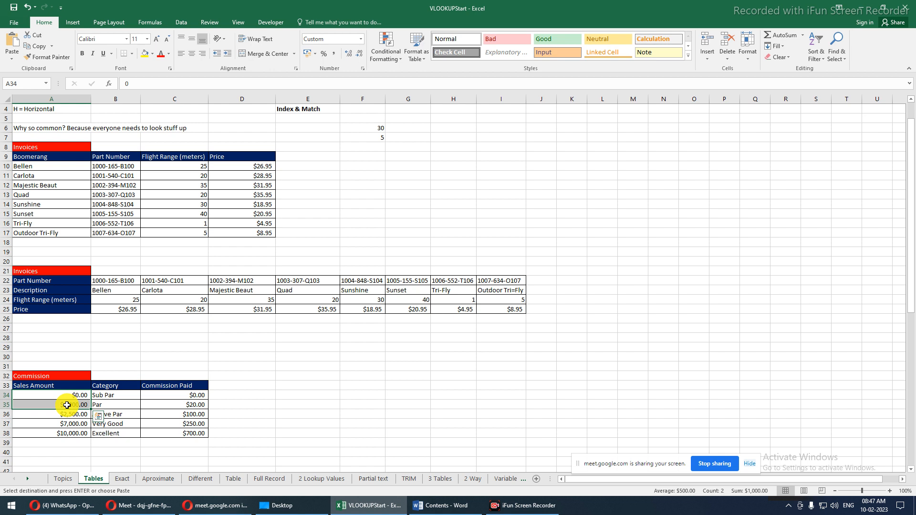
pyautogui.click(169, 396)
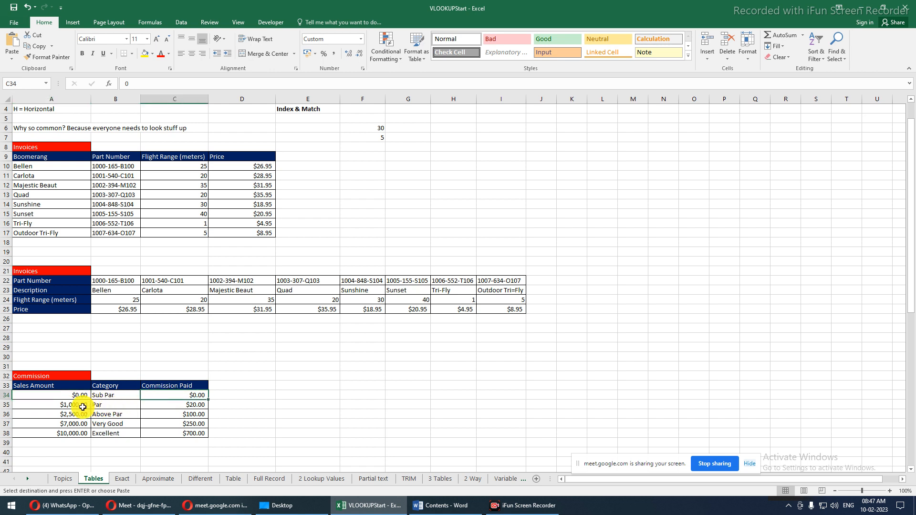
pyautogui.moveTo(81, 407); pyautogui.dragTo(83, 413)
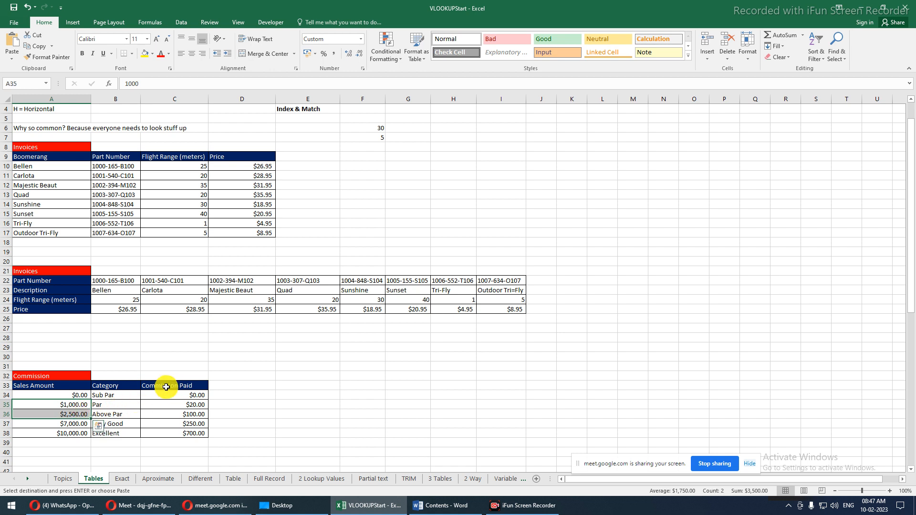
pyautogui.click(186, 408)
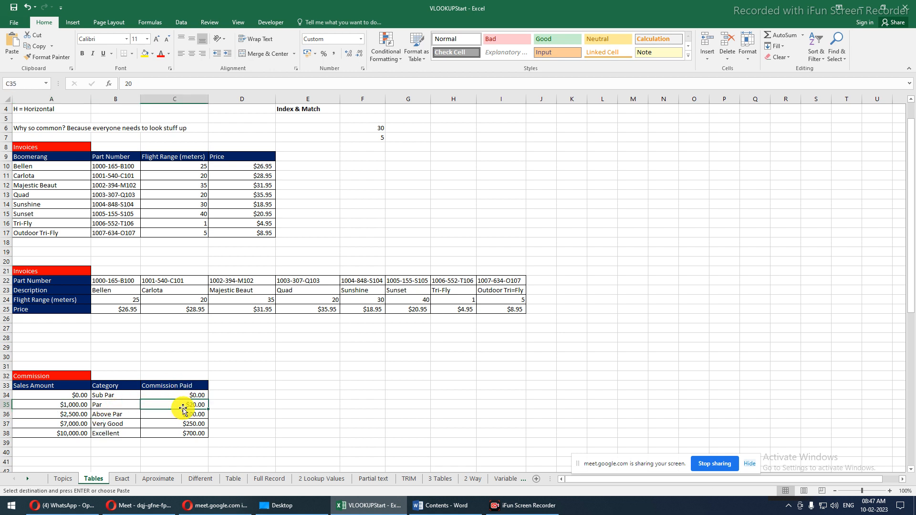
# - Highlight the Category values in B34:B38, the Commission data in A34:C38 and the first Commission Paid cell
pyautogui.moveTo(121, 395); pyautogui.dragTo(121, 435)
pyautogui.write('Sub Par Par Above Par Very Good Excellent')
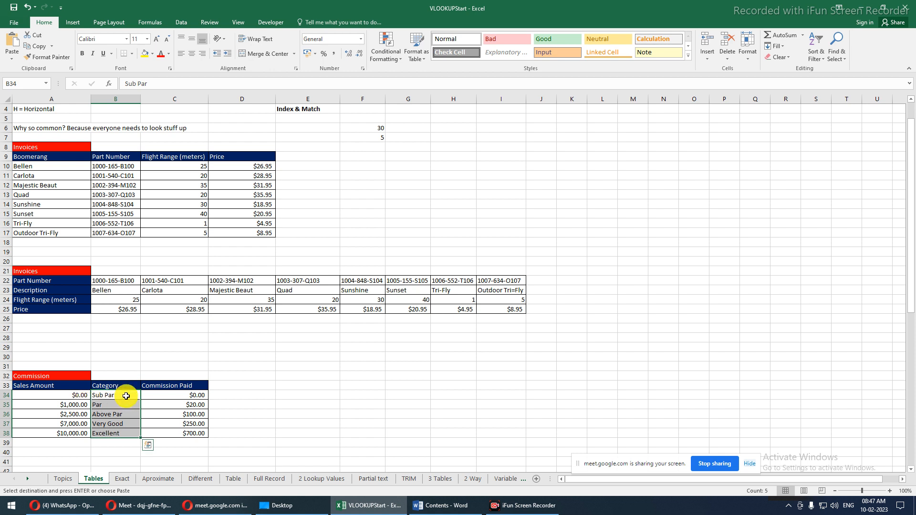
pyautogui.moveTo(58, 395); pyautogui.dragTo(154, 431)
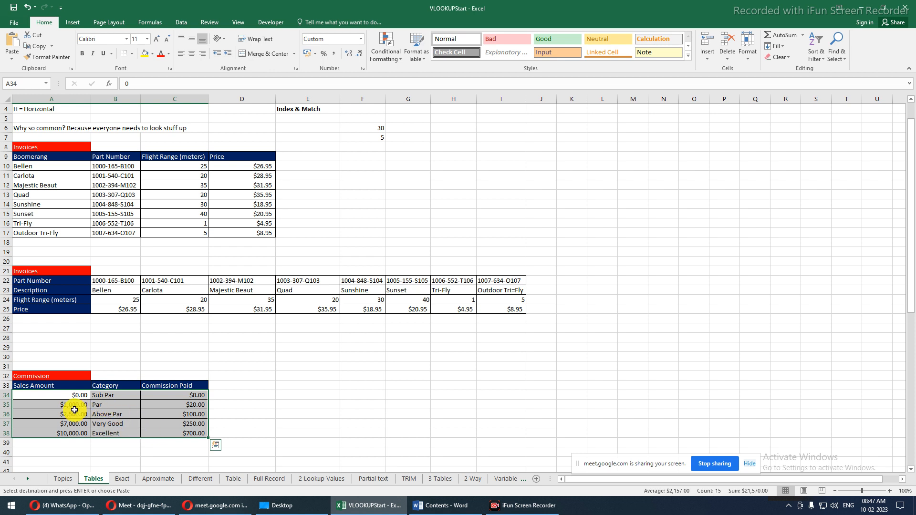
pyautogui.click(168, 396)
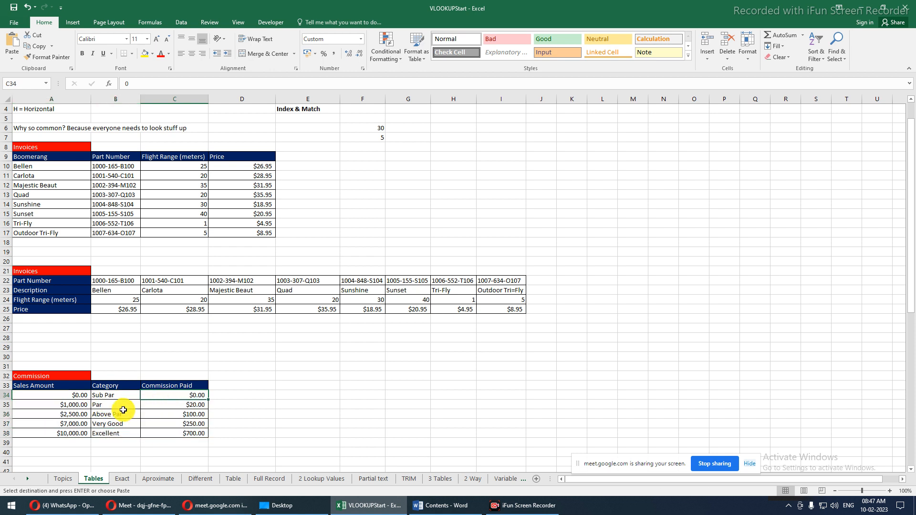
# - Highlight the $2,500 sales amount in A36, the Commission Paid cell C35 and the Commission data in A34:C38
pyautogui.click(62, 415)
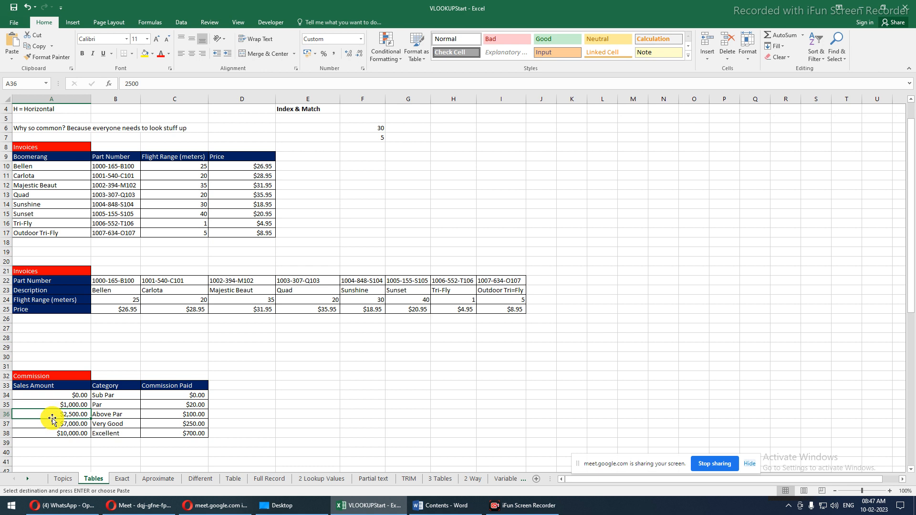
pyautogui.click(179, 405)
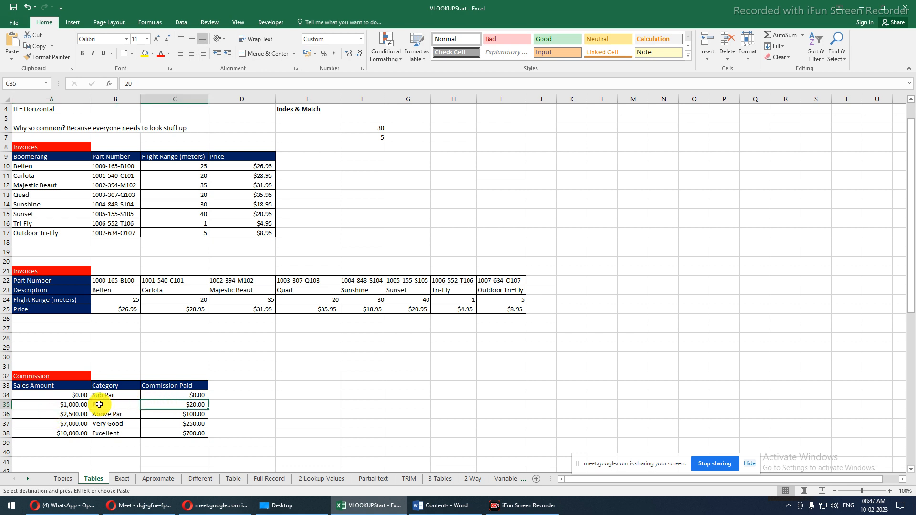
pyautogui.moveTo(72, 398); pyautogui.dragTo(170, 432)
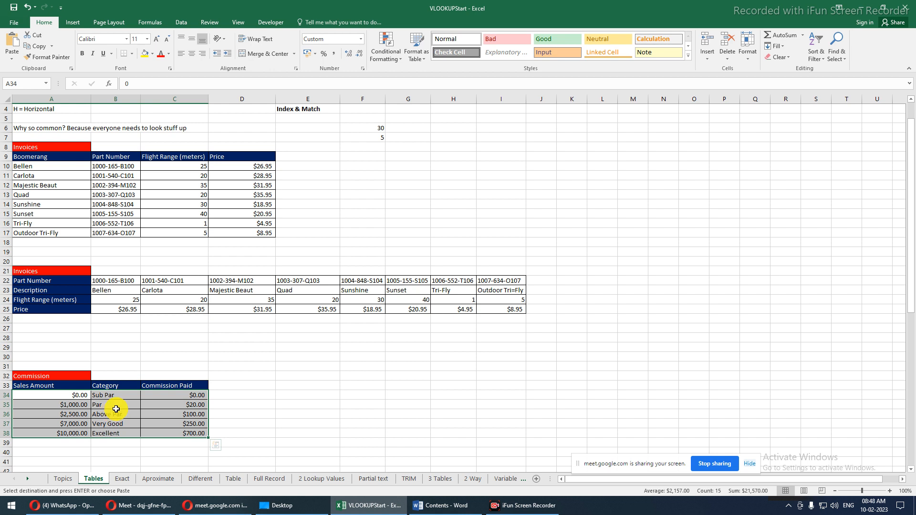
# - On the Exact sheet, clear the formulas from the Sunset row's Price cell B15 and Total cell D15
pyautogui.click(124, 480)
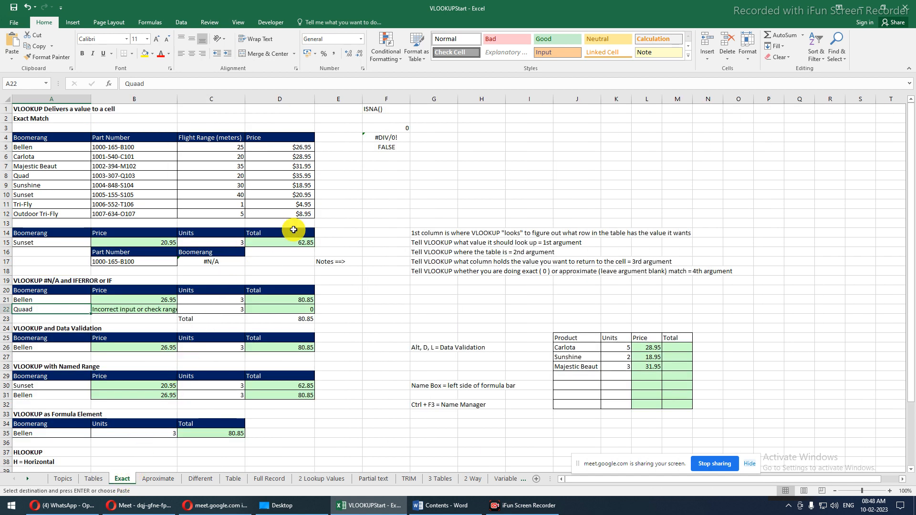
pyautogui.click(120, 243)
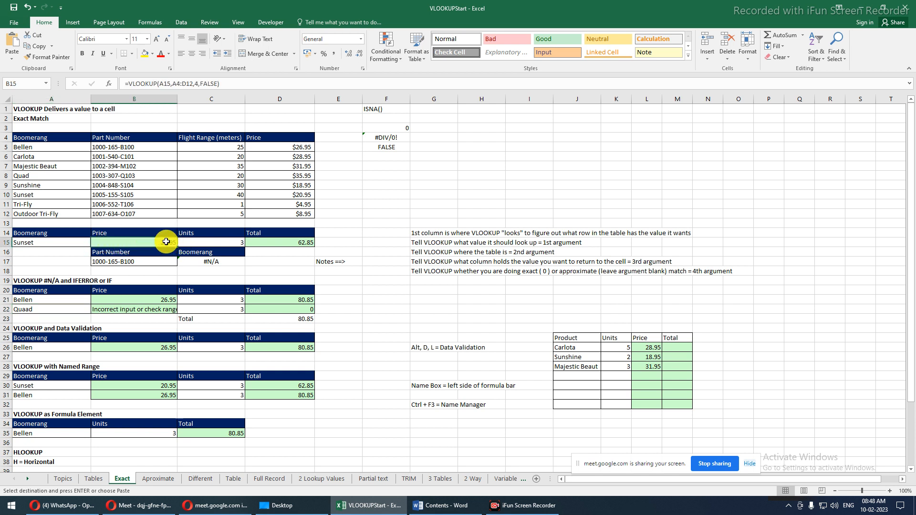
pyautogui.write('\\')
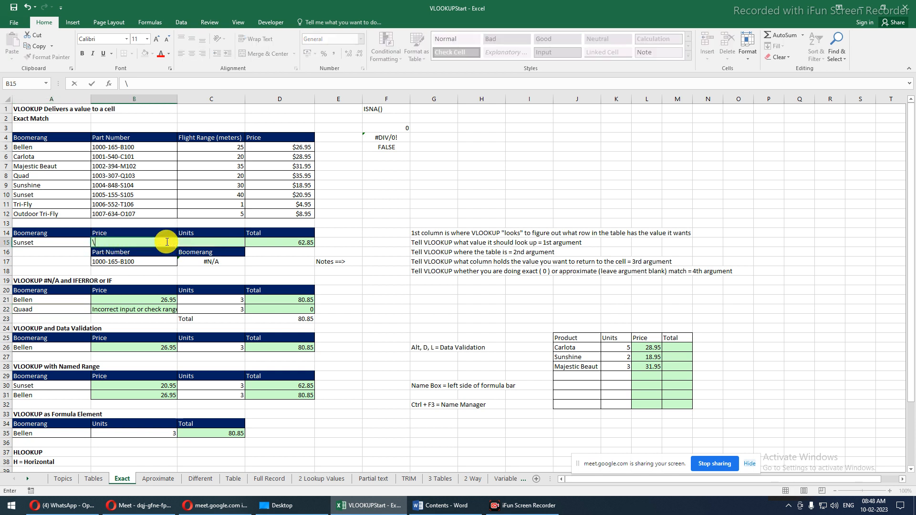
pyautogui.press('Escape')
pyautogui.press('Delete')
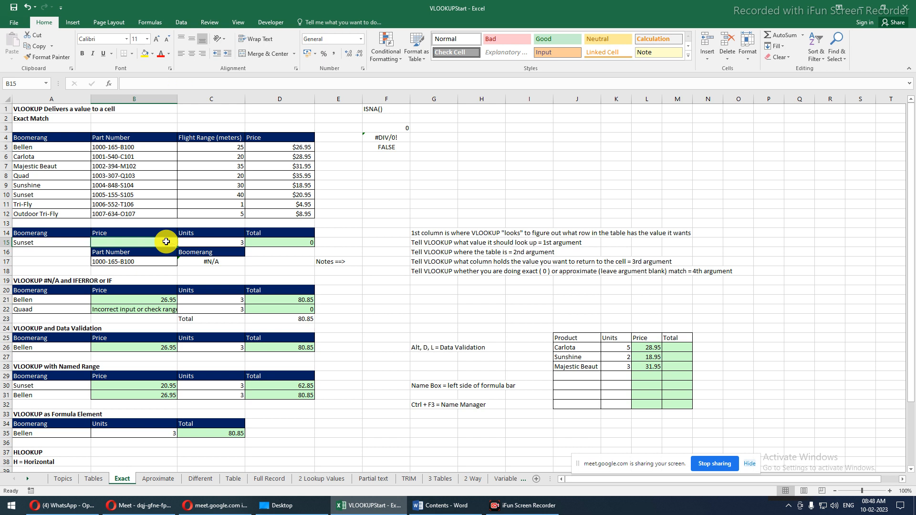
pyautogui.click(268, 243)
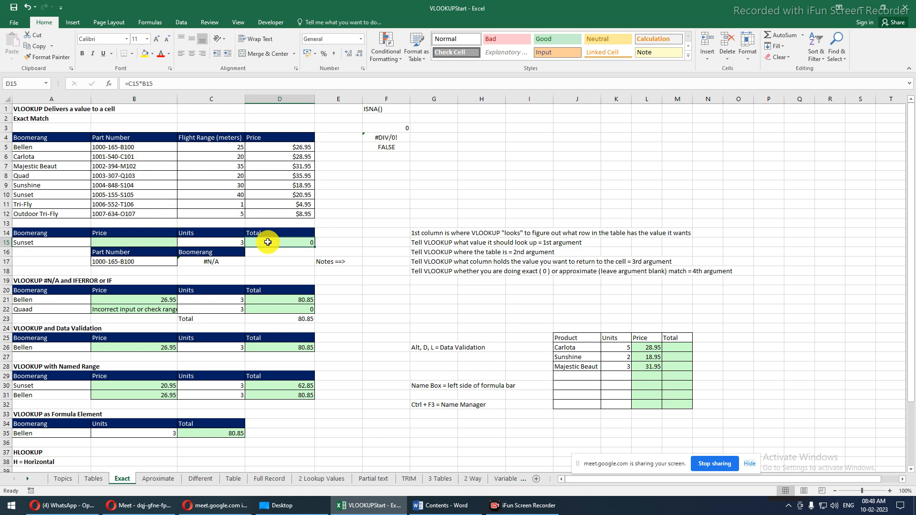
pyautogui.press('Delete')
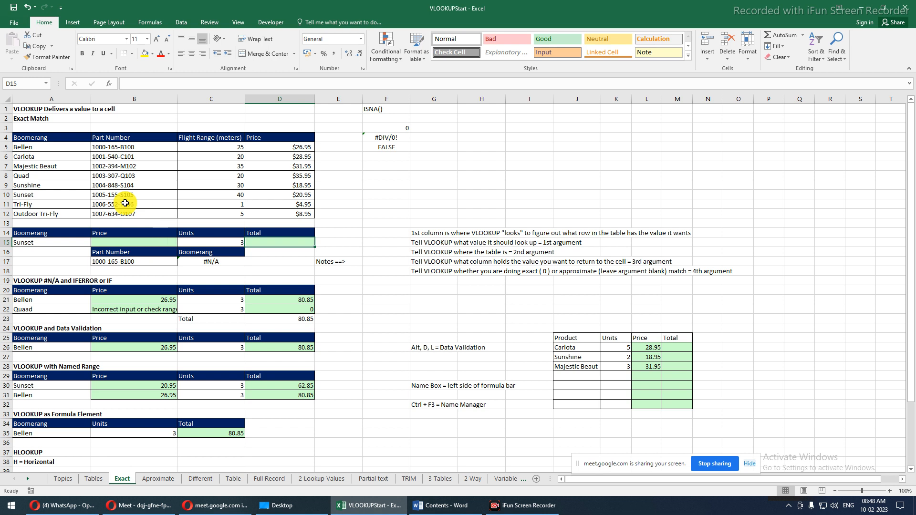
# - Highlight the boomerang data in A5:D12, its names in A5:A12 and the Sunset cell A15
pyautogui.moveTo(42, 146); pyautogui.dragTo(255, 205)
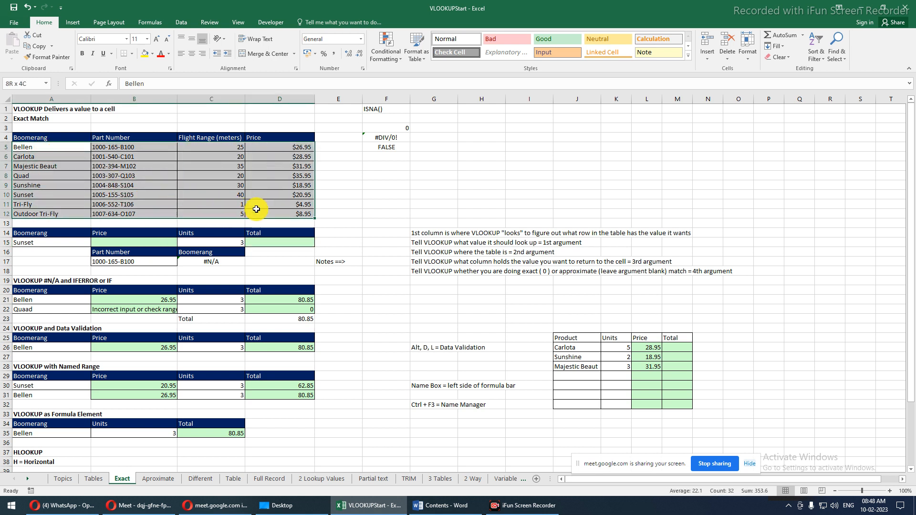
pyautogui.click(47, 243)
pyautogui.moveTo(21, 144); pyautogui.dragTo(35, 221)
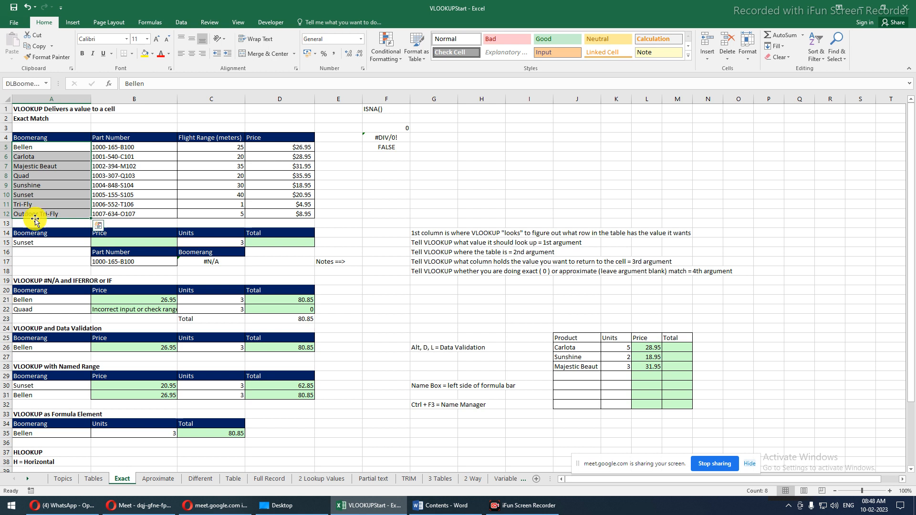
pyautogui.click(36, 243)
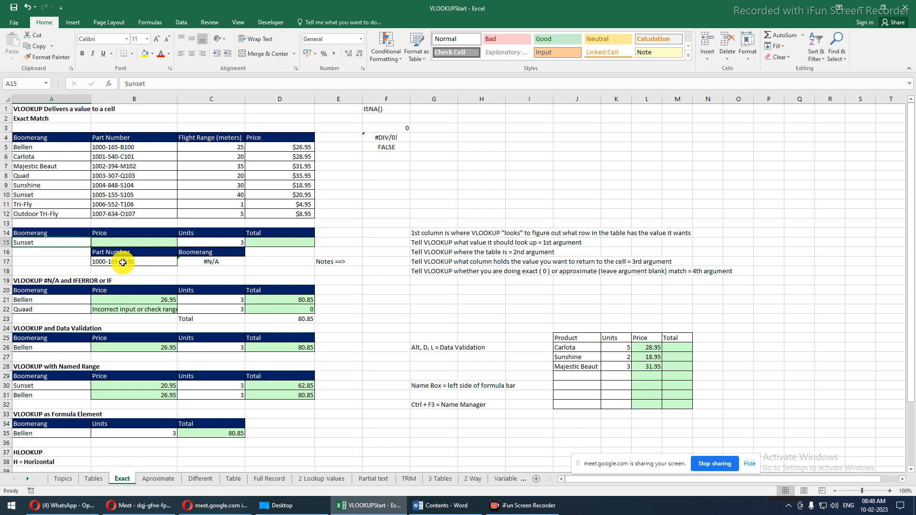
# - Clear the Part Number and Boomerang lookup block in B16:D18, including its formatting
pyautogui.moveTo(91, 252); pyautogui.dragTo(106, 266)
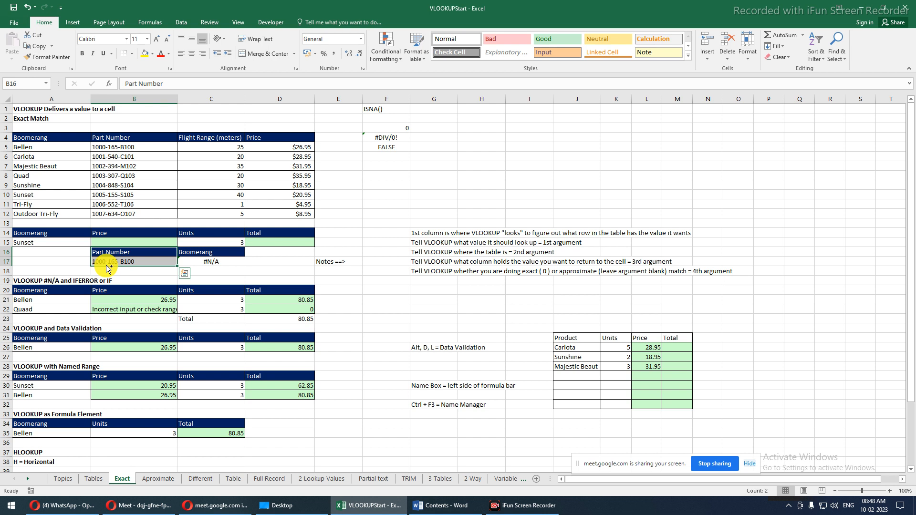
pyautogui.hotkey('ctrl', 'r')
pyautogui.moveTo(150, 255); pyautogui.dragTo(302, 268)
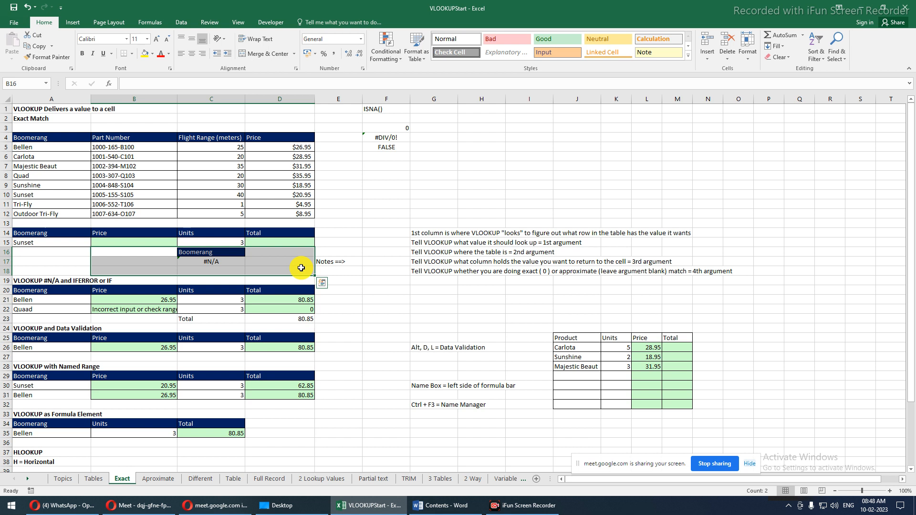
pyautogui.press('Delete')
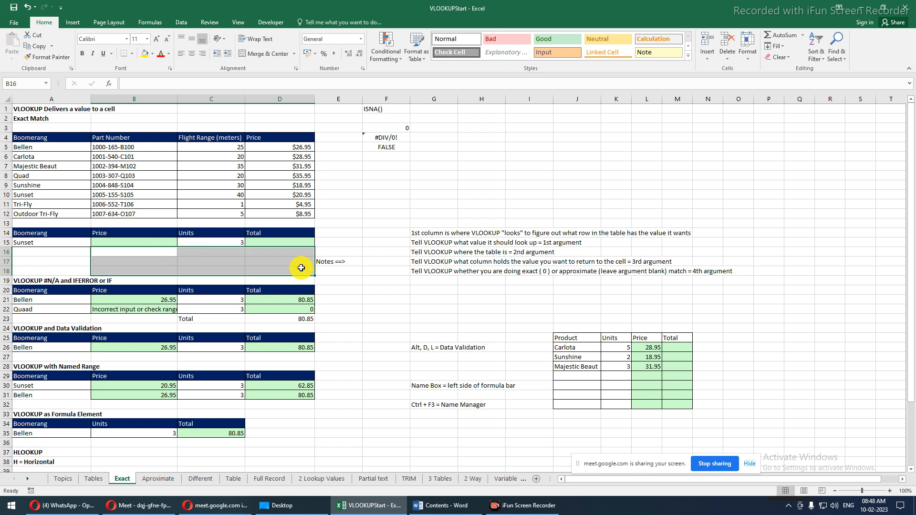
# - Relate the Sunset cell A15 and the empty Price cell B15 to the boomerang names in A5:A12 and the Price column
pyautogui.click(17, 242)
pyautogui.click(95, 243)
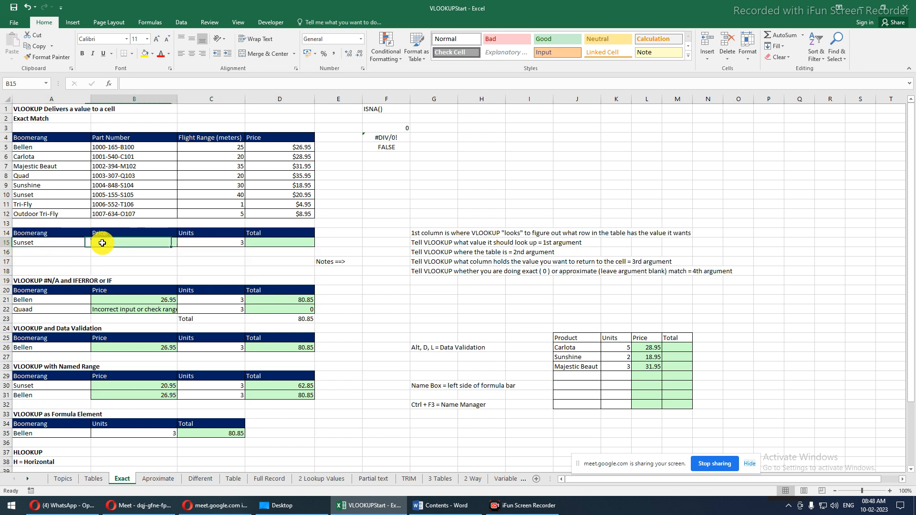
pyautogui.moveTo(273, 147); pyautogui.dragTo(46, 242)
pyautogui.click(45, 242)
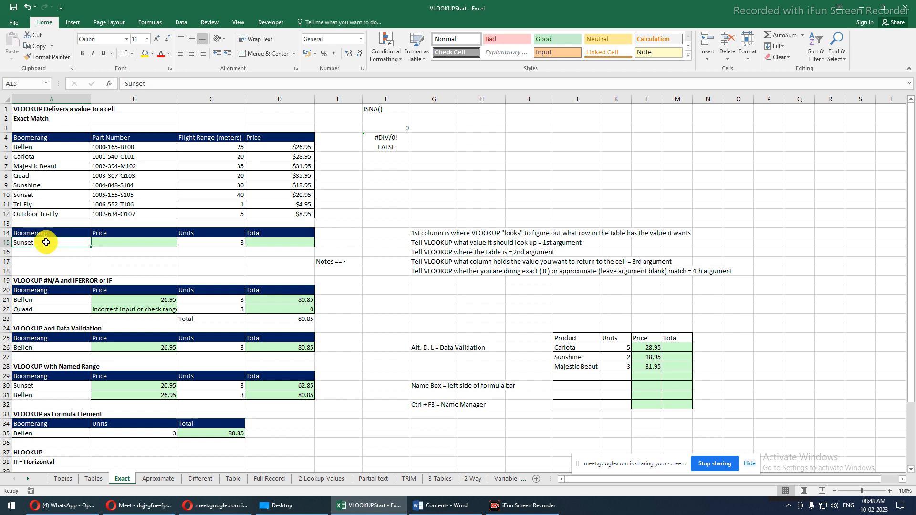
pyautogui.click(114, 240)
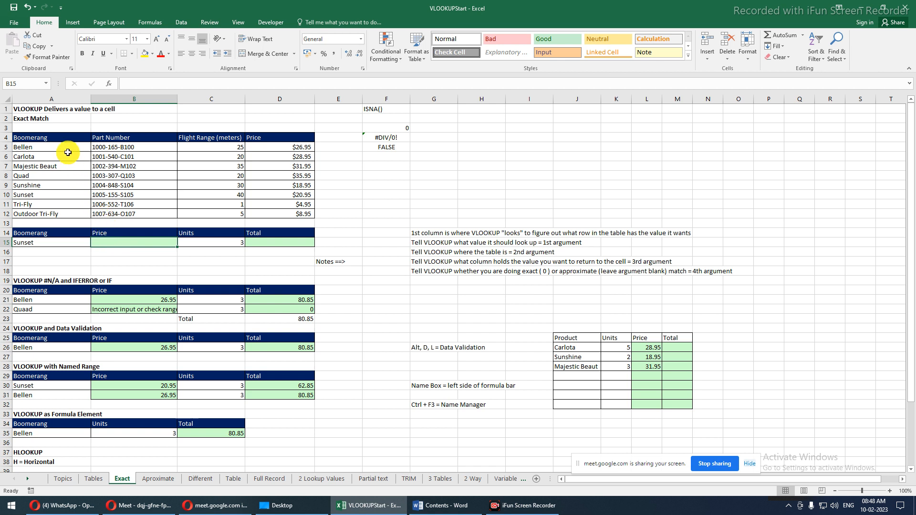
pyautogui.moveTo(67, 149); pyautogui.dragTo(62, 210)
pyautogui.click(59, 244)
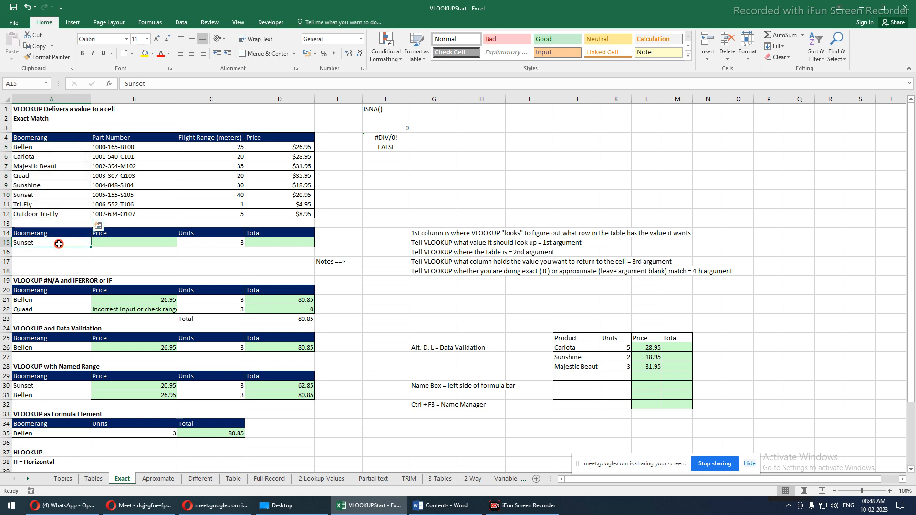
# - Compare the Boomerang column A4:A12 with A14:A15, and highlight B4:D12 and the whole table A4:D12
pyautogui.moveTo(53, 139); pyautogui.dragTo(69, 209)
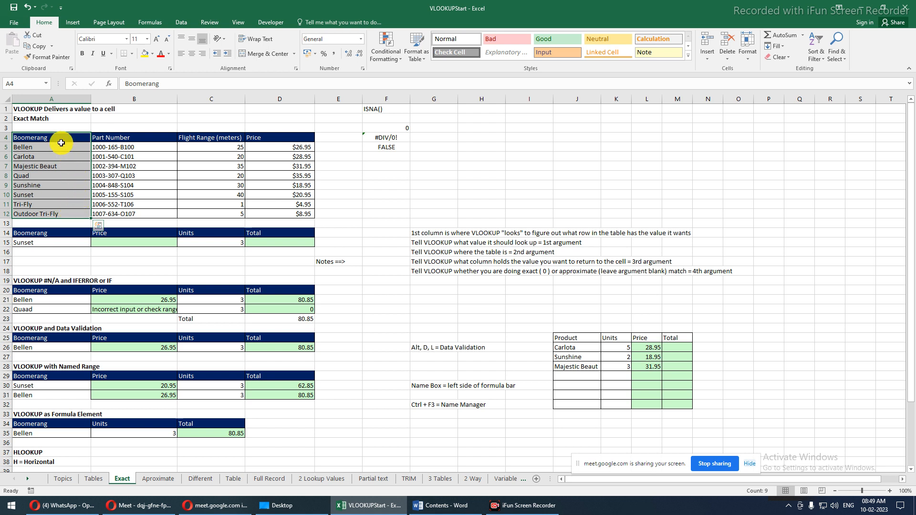
pyautogui.moveTo(60, 138); pyautogui.dragTo(60, 214)
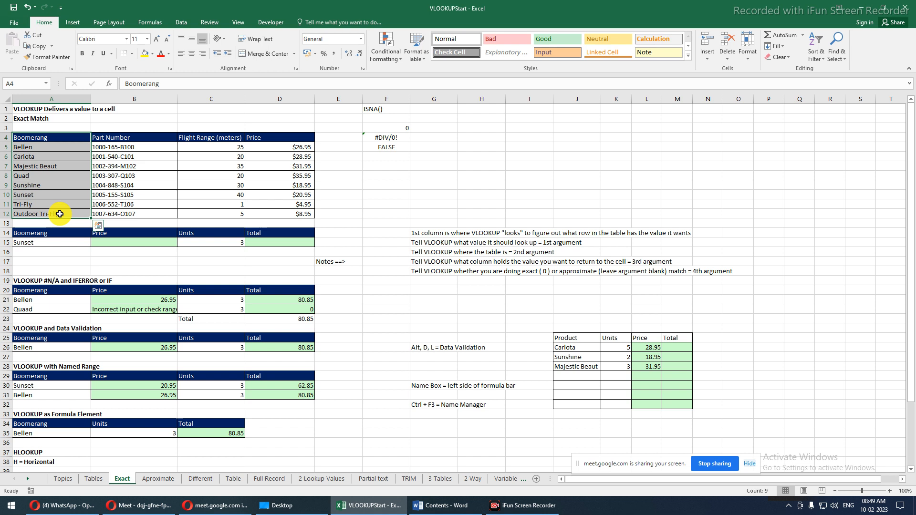
pyautogui.click(50, 234)
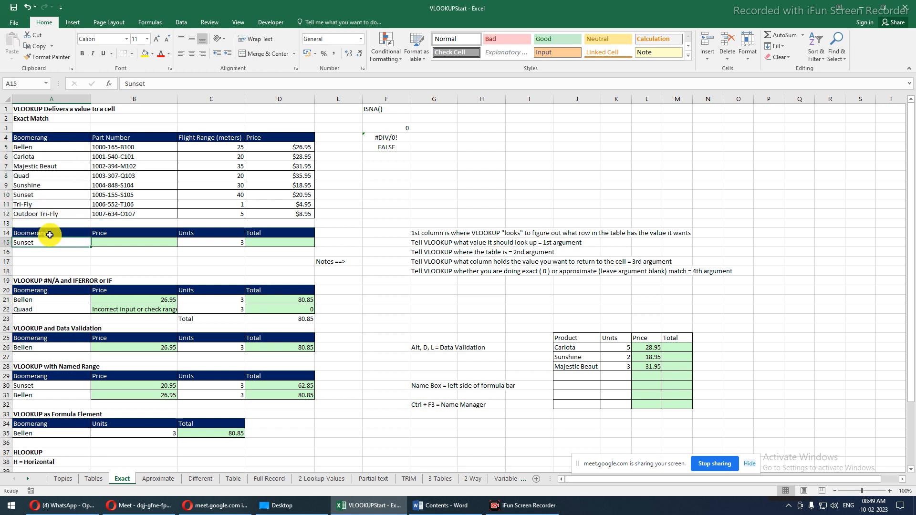
pyautogui.moveTo(50, 241); pyautogui.dragTo(49, 241)
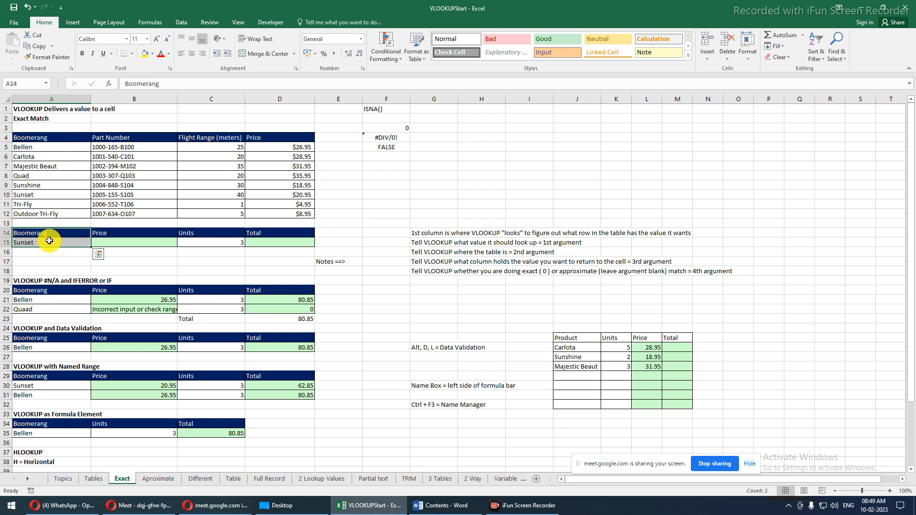
pyautogui.moveTo(114, 138); pyautogui.dragTo(270, 216)
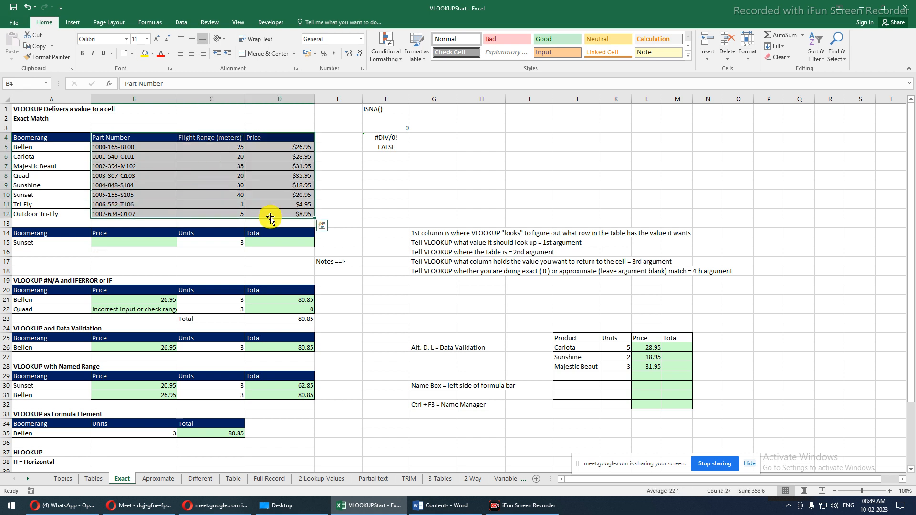
pyautogui.click(62, 241)
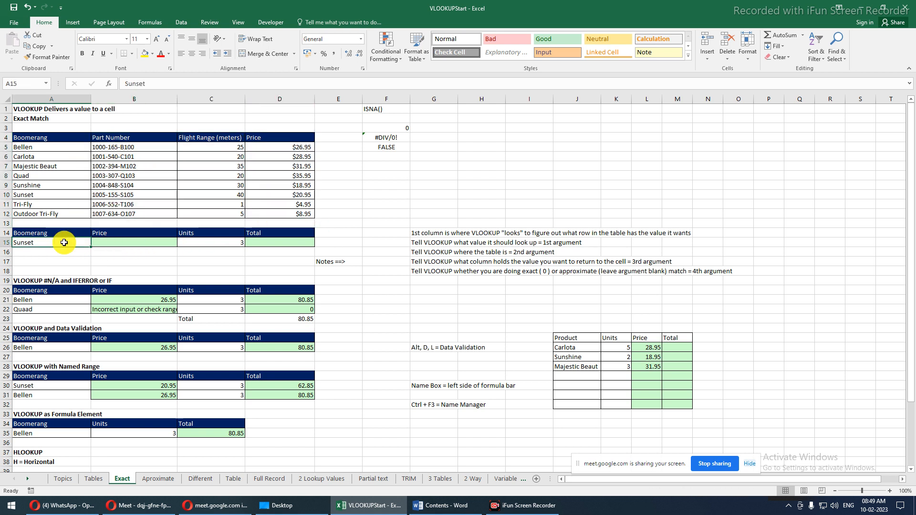
pyautogui.moveTo(36, 137); pyautogui.dragTo(311, 210)
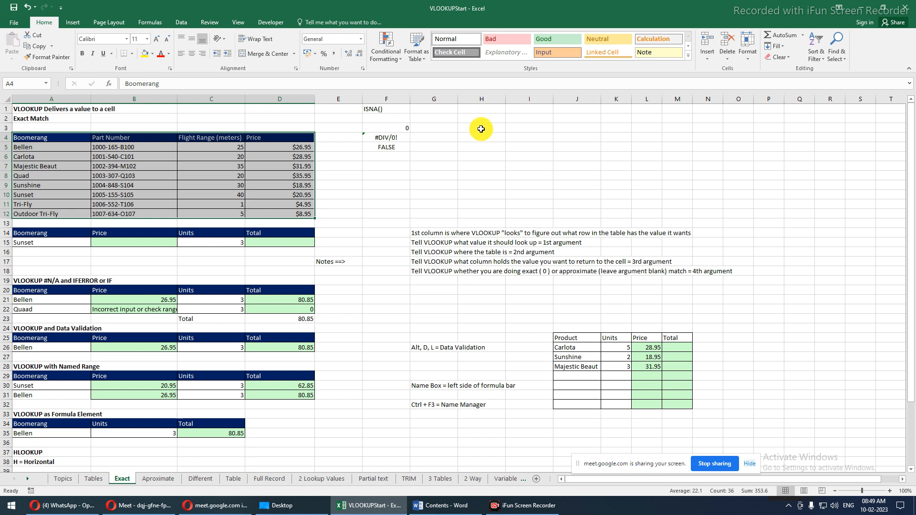
# - Enter =VLOOKUP(A15,A5:E12,4,FALSE) in Price cell B15 to look up the Sunset boomerang's price with an exact match
pyautogui.click(160, 241)
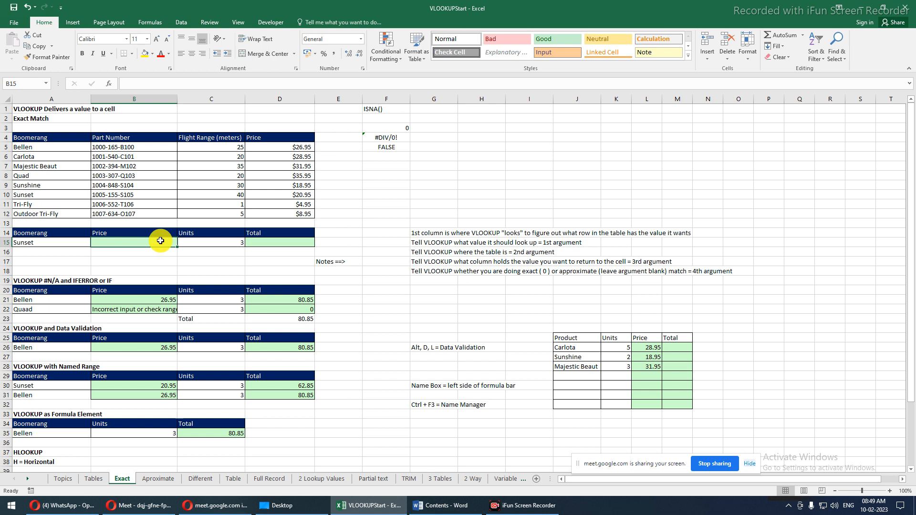
pyautogui.write('=VLOOKUP(')
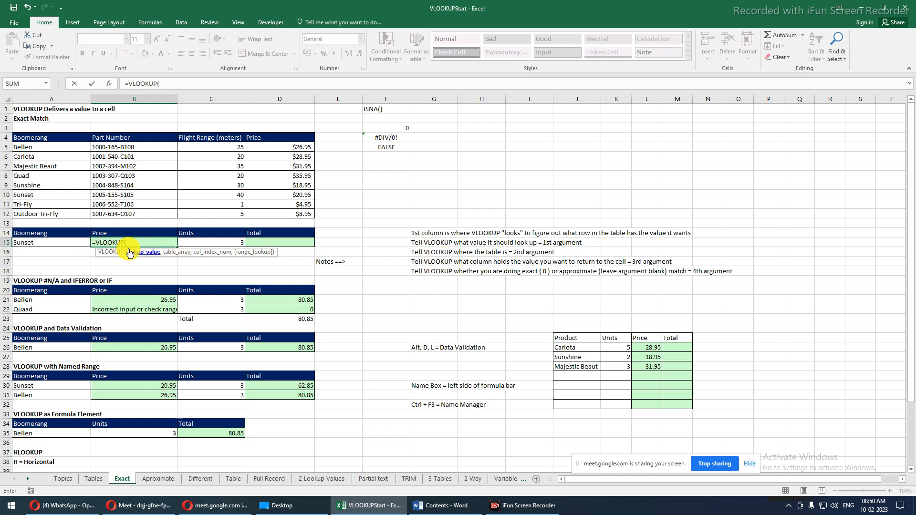
pyautogui.click(73, 244)
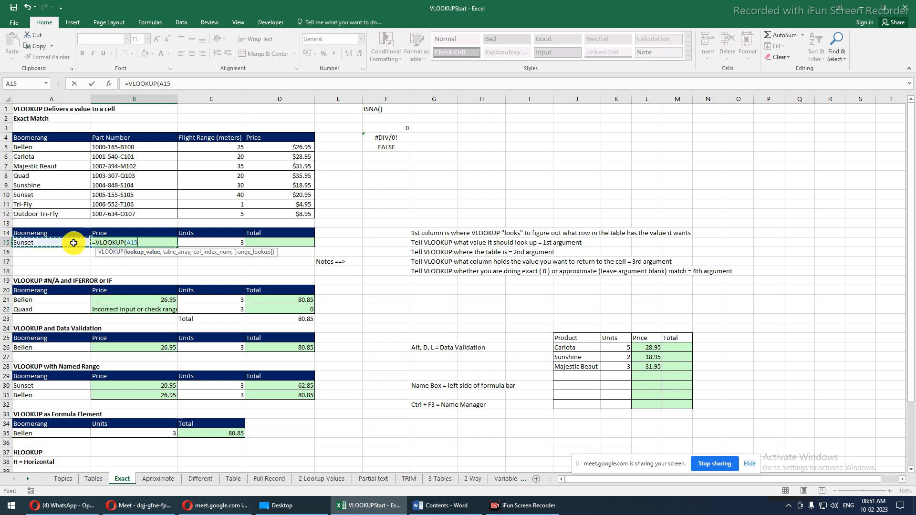
pyautogui.write(',')
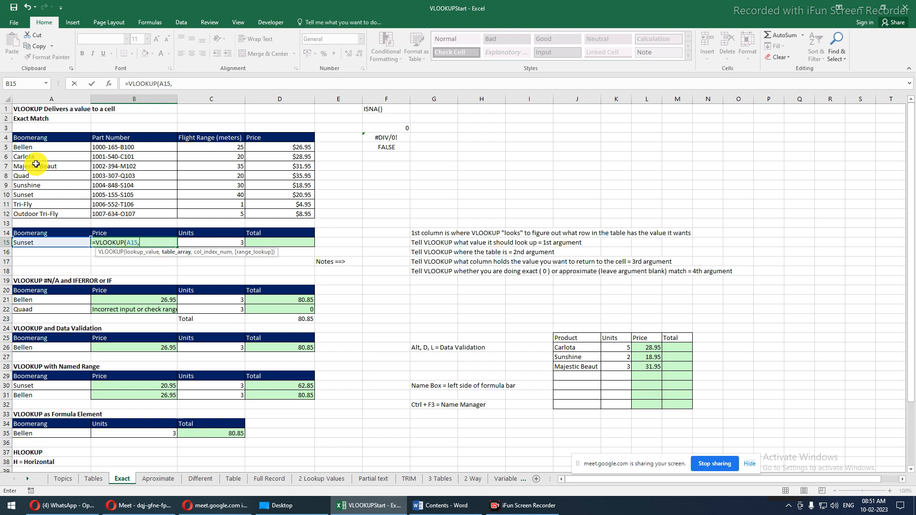
pyautogui.moveTo(32, 149); pyautogui.dragTo(101, 173)
pyautogui.moveTo(214, 210); pyautogui.dragTo(265, 213)
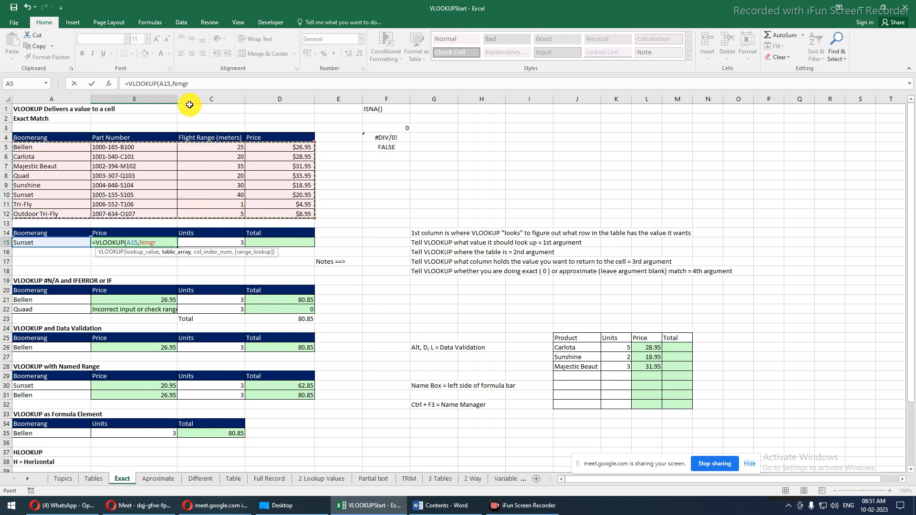
pyautogui.moveTo(37, 149); pyautogui.dragTo(317, 214)
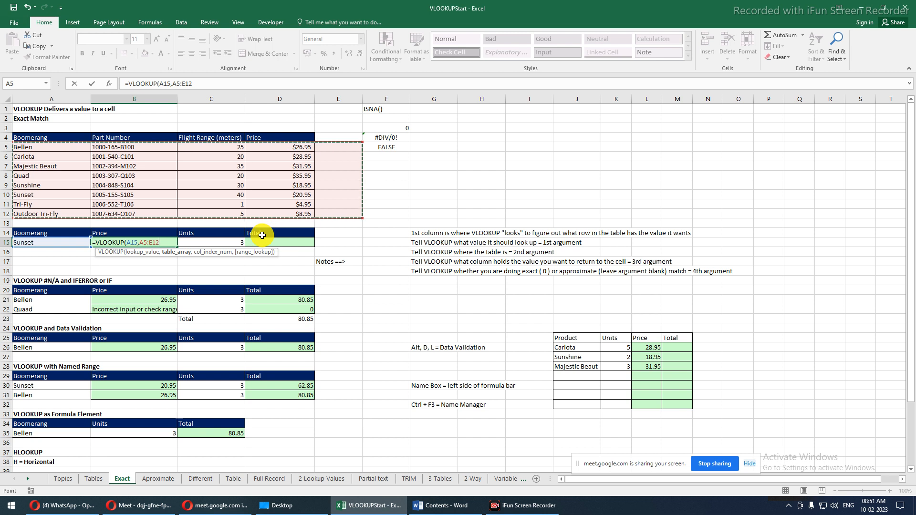
pyautogui.write(',4')
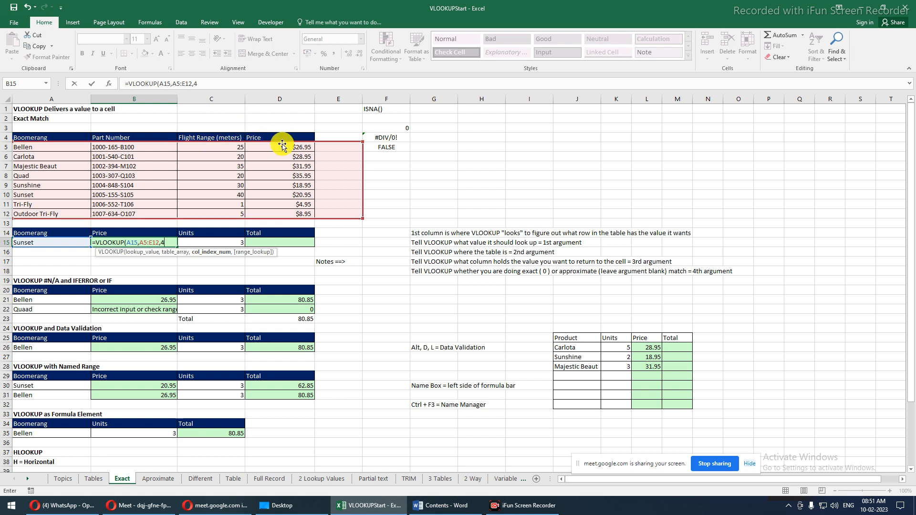
pyautogui.write(',')
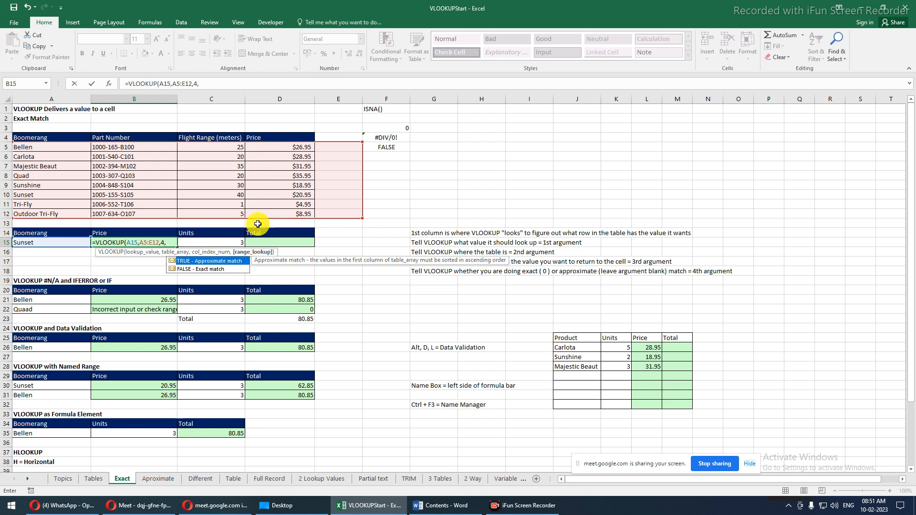
pyautogui.click(218, 269)
pyautogui.doubleClick(217, 269)
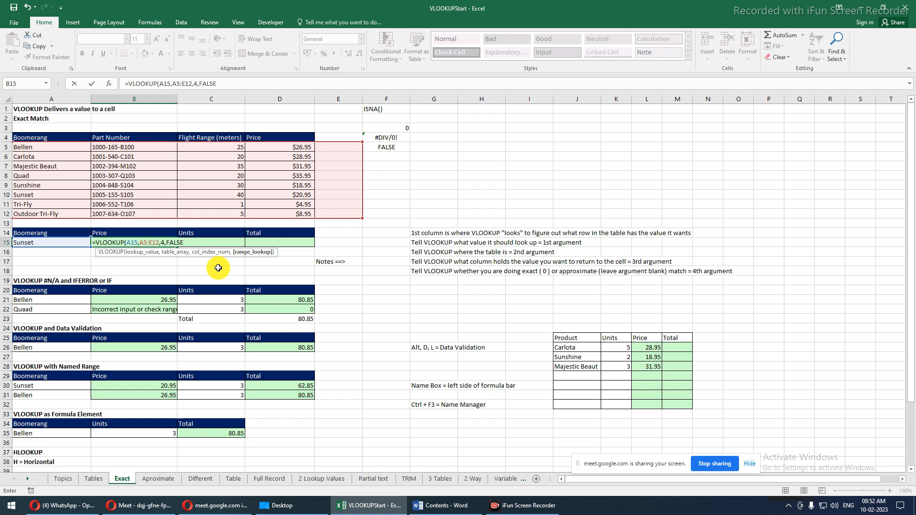
pyautogui.press('Return')
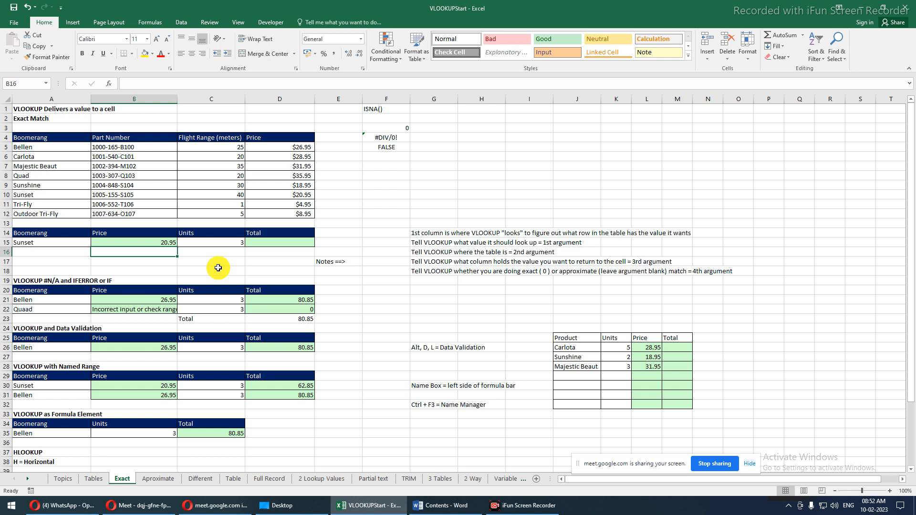
# - Clear the price formulas in B21:B22 of the VLOOKUP #N/A and IFERROR or IF block
pyautogui.click(127, 301)
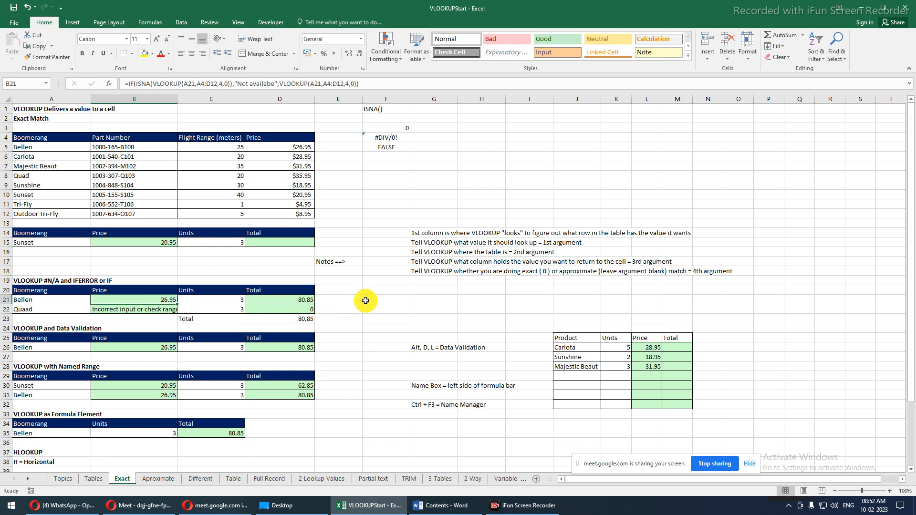
pyautogui.moveTo(365, 300); pyautogui.dragTo(368, 306)
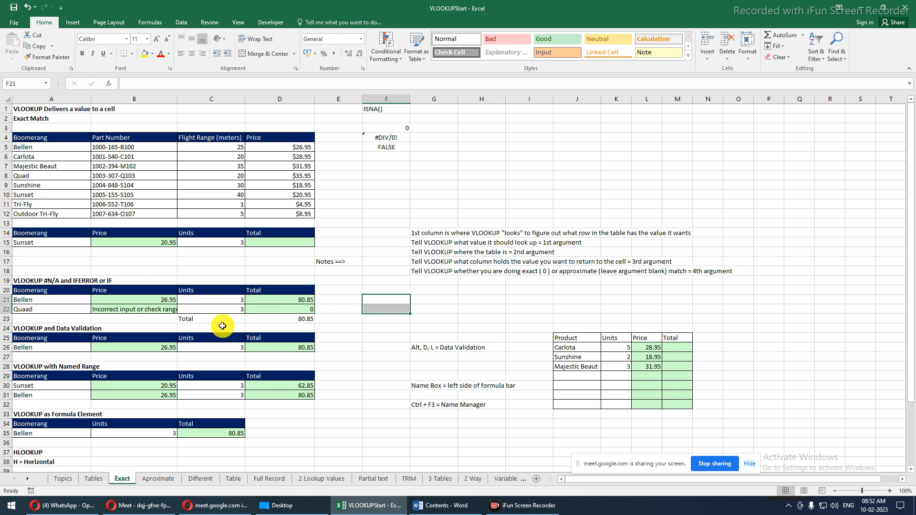
pyautogui.moveTo(151, 302); pyautogui.dragTo(152, 307)
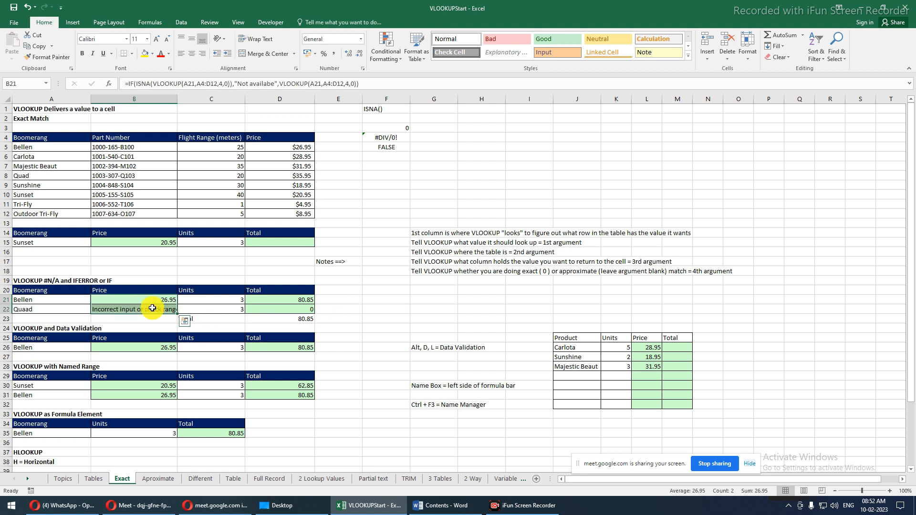
pyautogui.press('Delete')
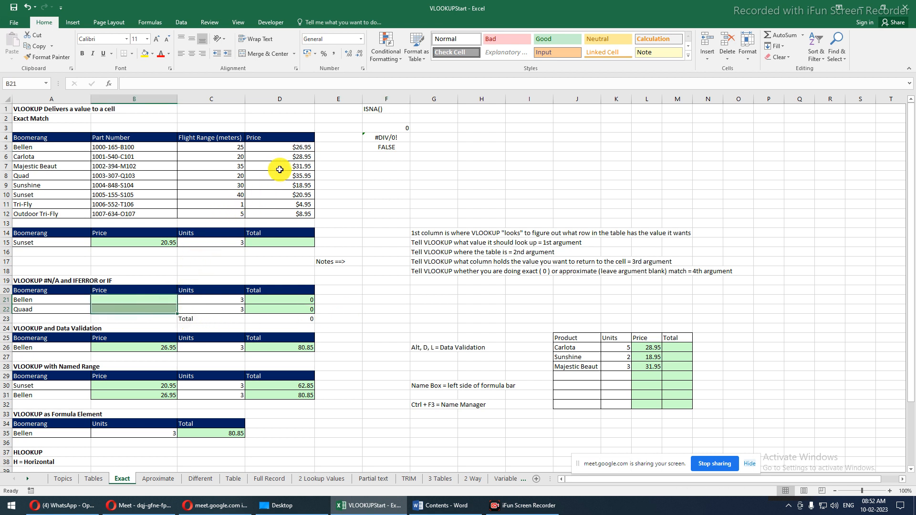
# - Highlight the Sunset record in A10:D10 and change the lookup boomerang in A15 to Bellen
pyautogui.moveTo(82, 192); pyautogui.dragTo(293, 193)
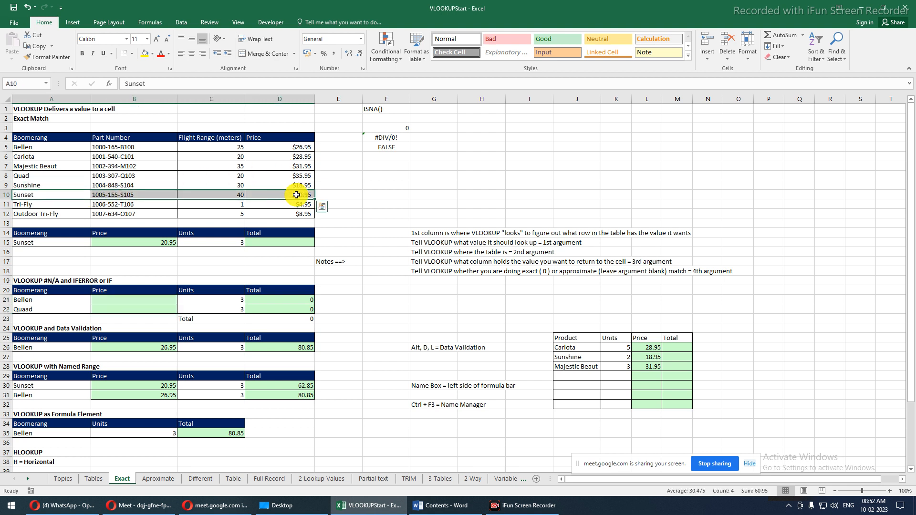
pyautogui.click(65, 244)
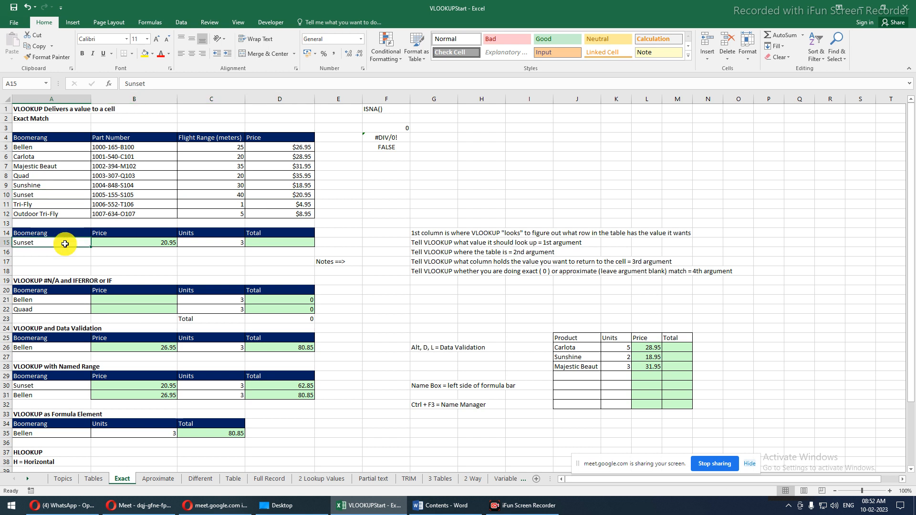
pyautogui.write('Bellen')
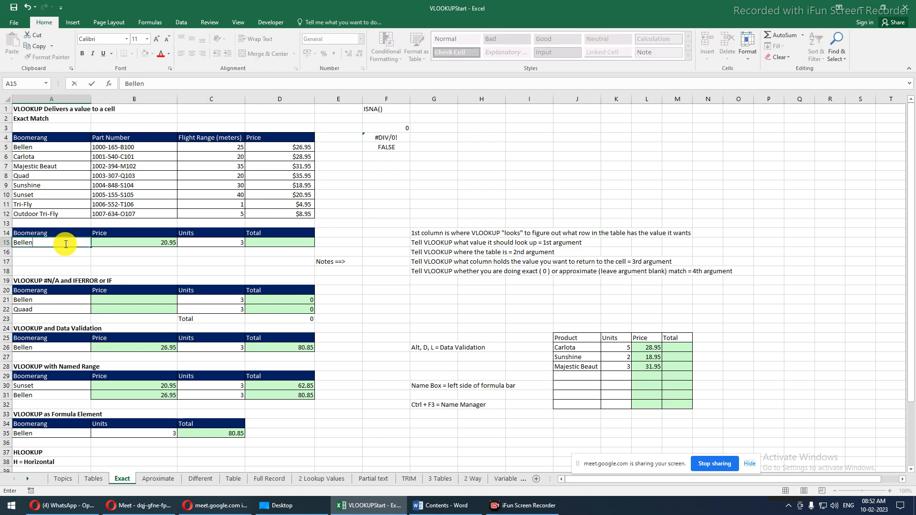
pyautogui.press('Return')
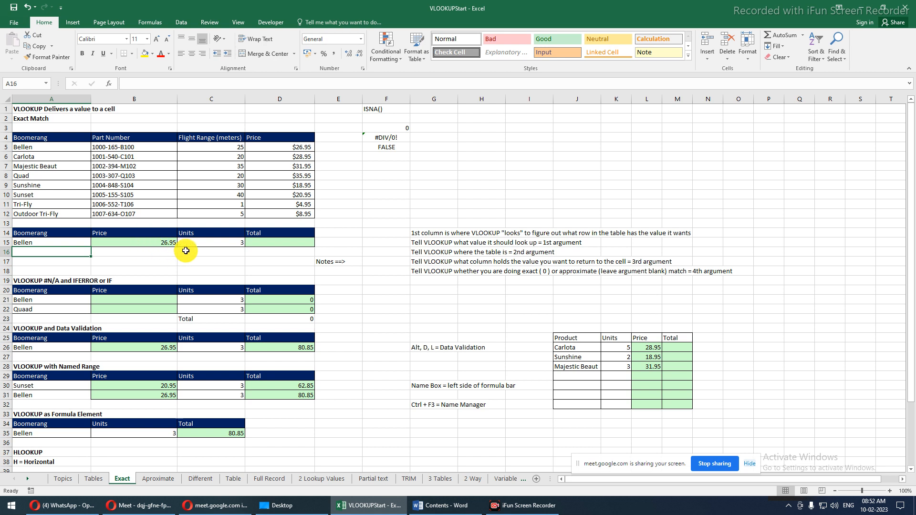
# - Check the Google Meet call window and return to the VLOOKUPStart workbook in Excel
pyautogui.click(270, 242)
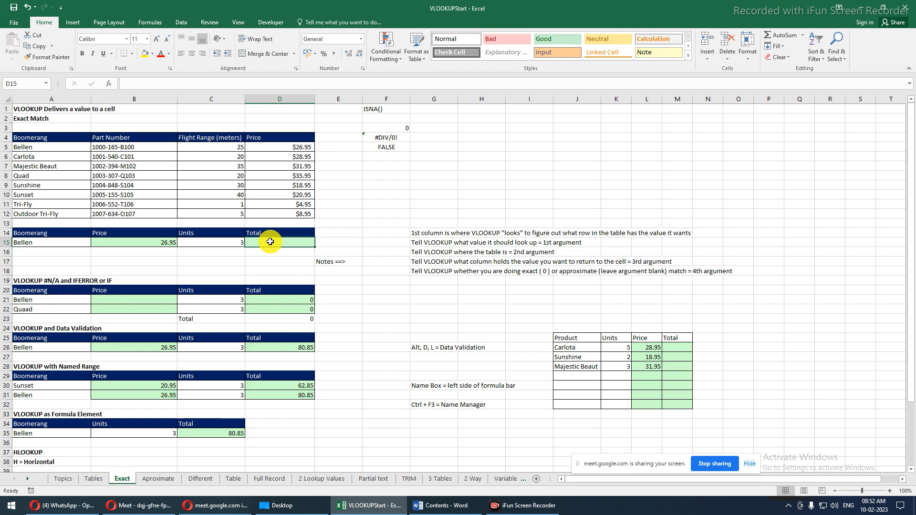
pyautogui.click(154, 506)
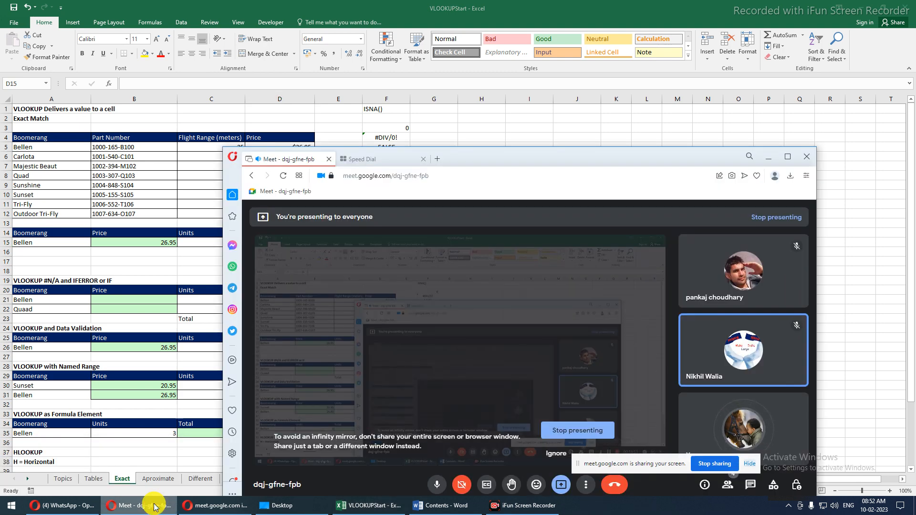
pyautogui.click(154, 506)
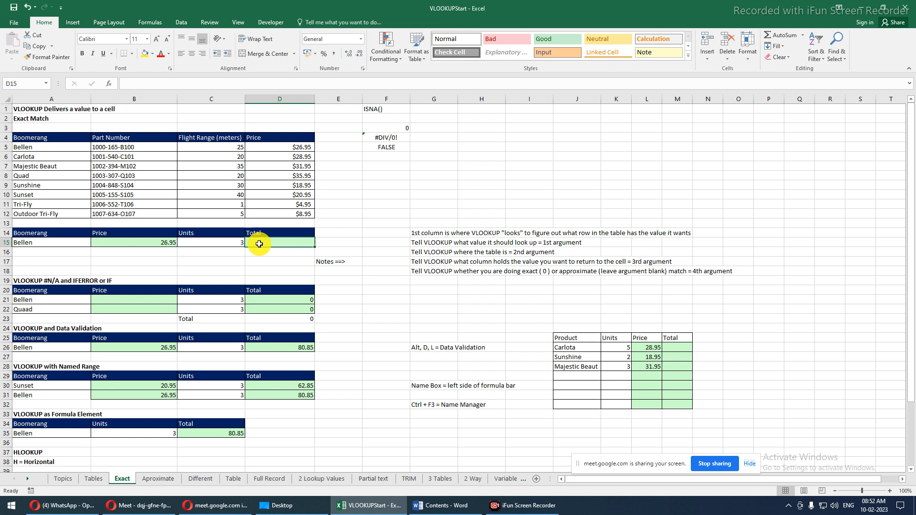
# - Enter the formula -C15*B15 in Total cell D15 from the units and price, accepting the suggested formula correction
pyautogui.click(212, 243)
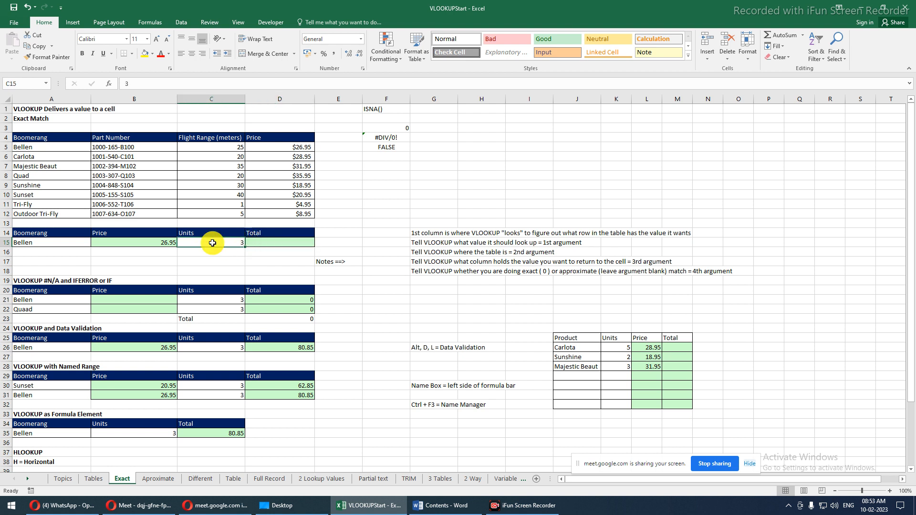
pyautogui.click(162, 241)
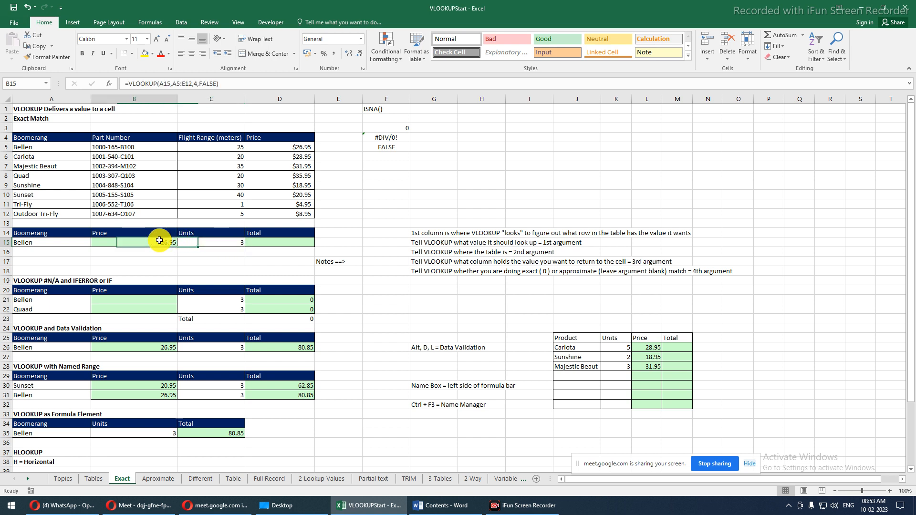
pyautogui.click(189, 242)
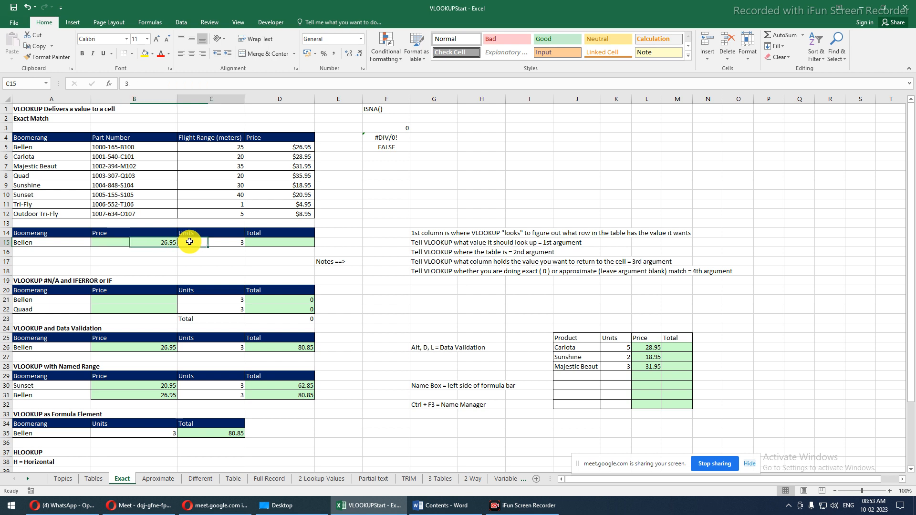
pyautogui.click(281, 244)
pyautogui.write('-=')
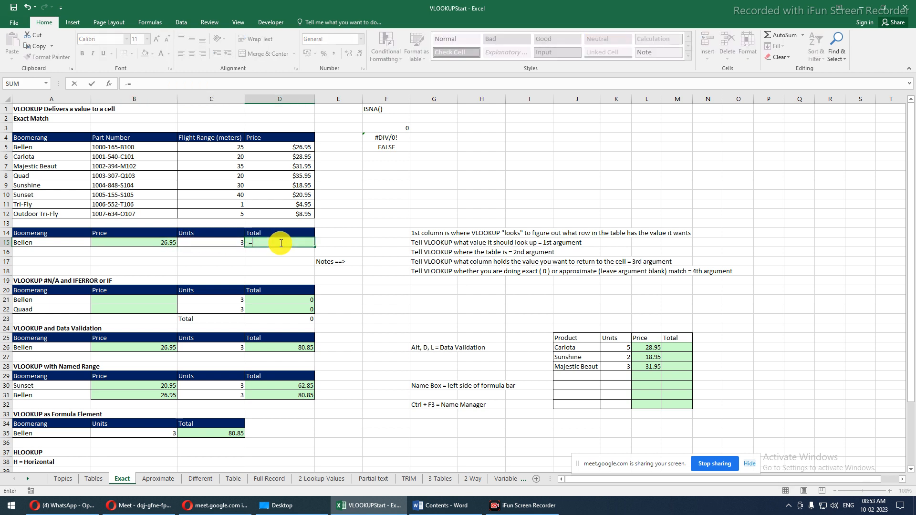
pyautogui.click(210, 244)
pyautogui.write('*')
pyautogui.click(165, 243)
pyautogui.press('Return')
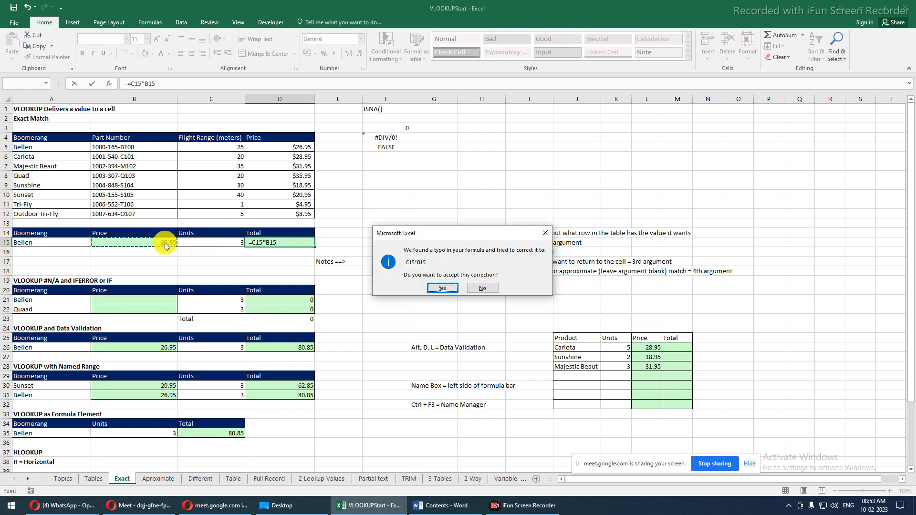
pyautogui.press('Return')
# - Remove the leading minus sign from the formula in D15 so it multiplies C15 by B15
pyautogui.click(262, 240)
pyautogui.click(133, 84)
pyautogui.press('BackSpace')
pyautogui.press('Return')
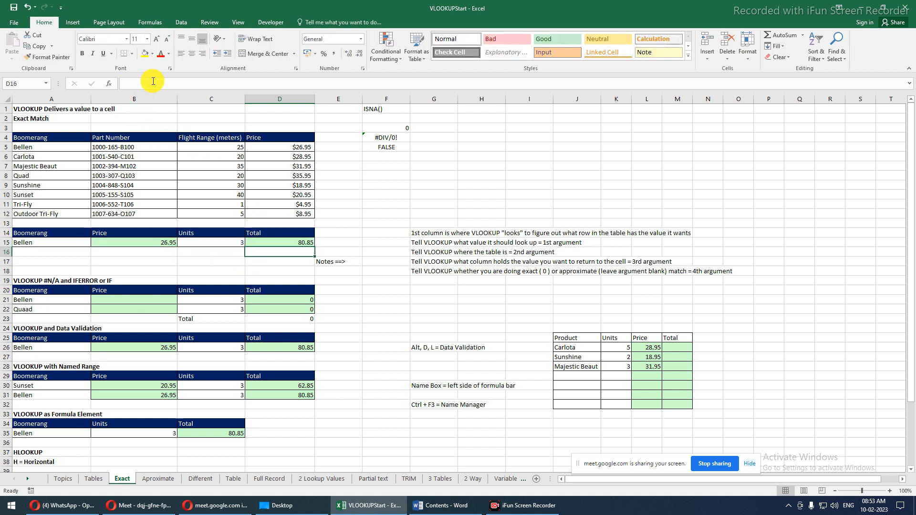
# - Change the lookup boomerang in A15 to Quad and highlight the exact-match section A2:D15
pyautogui.click(60, 241)
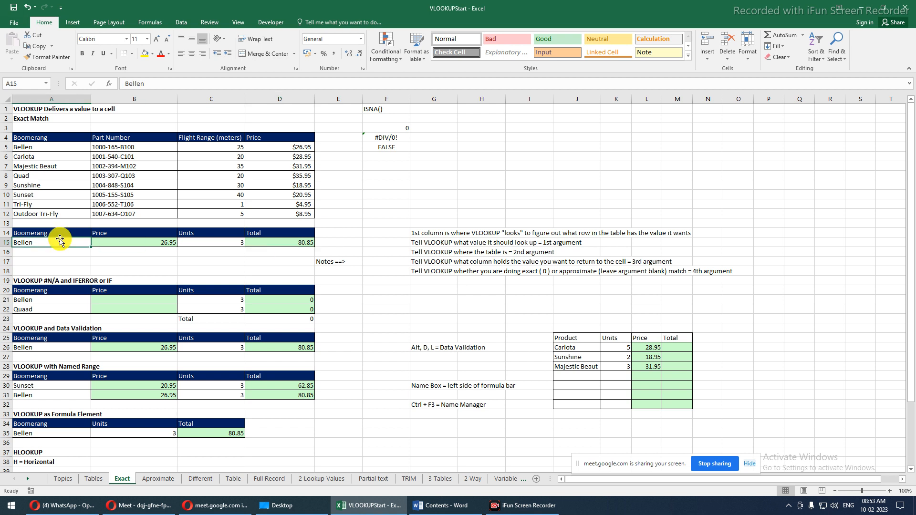
pyautogui.write('Quad')
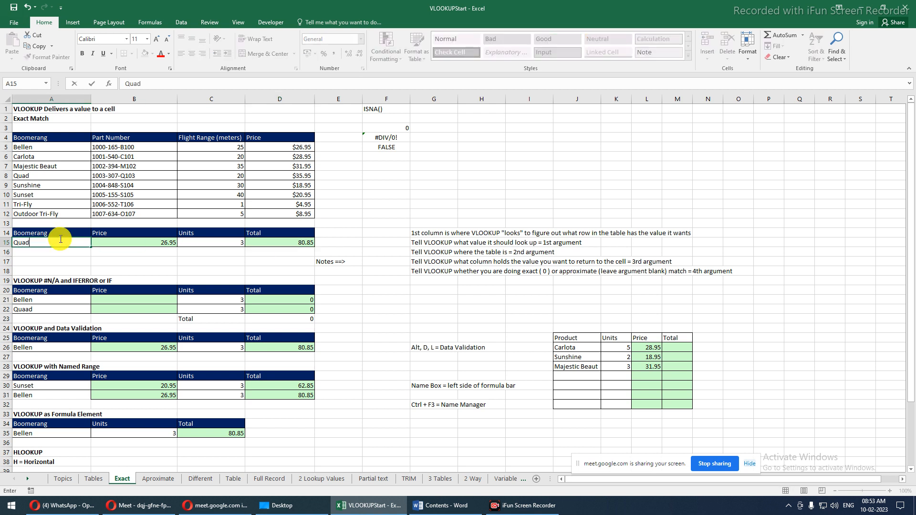
pyautogui.press('Return')
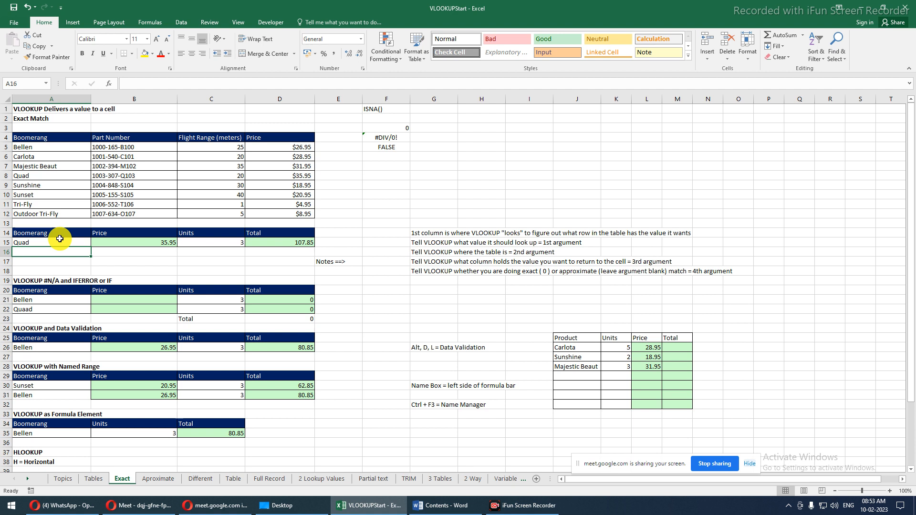
pyautogui.moveTo(35, 119); pyautogui.dragTo(267, 244)
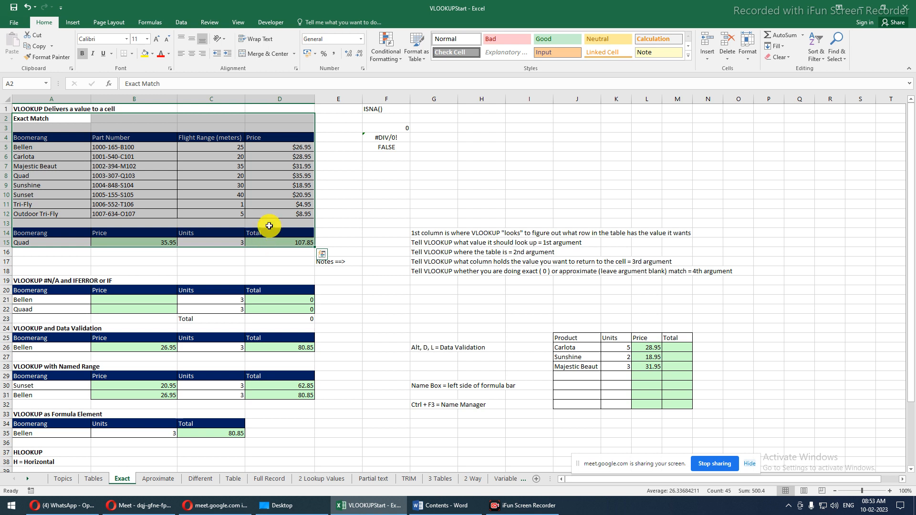
# - Clear the ISNA() label and test values in F1:F6, and point out the VLOOKUP #N/A and IFERROR or IF block
pyautogui.moveTo(371, 109); pyautogui.dragTo(385, 160)
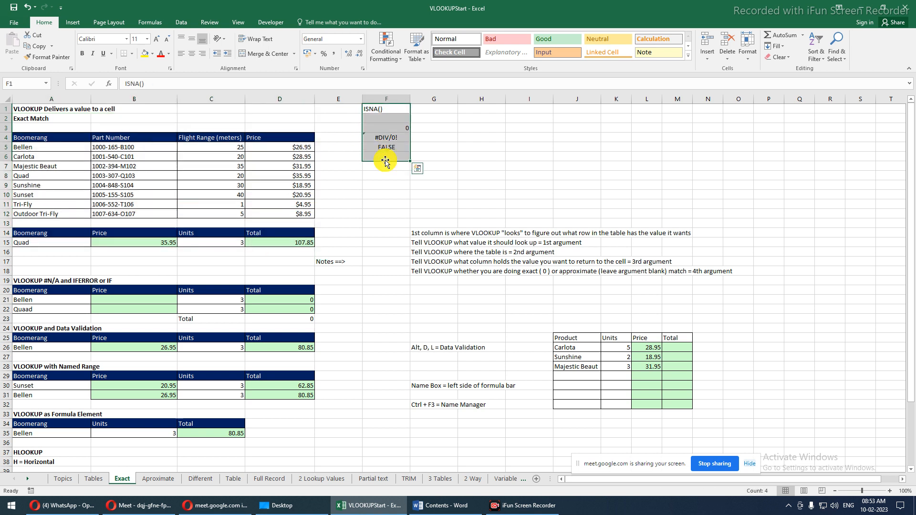
pyautogui.press('Delete')
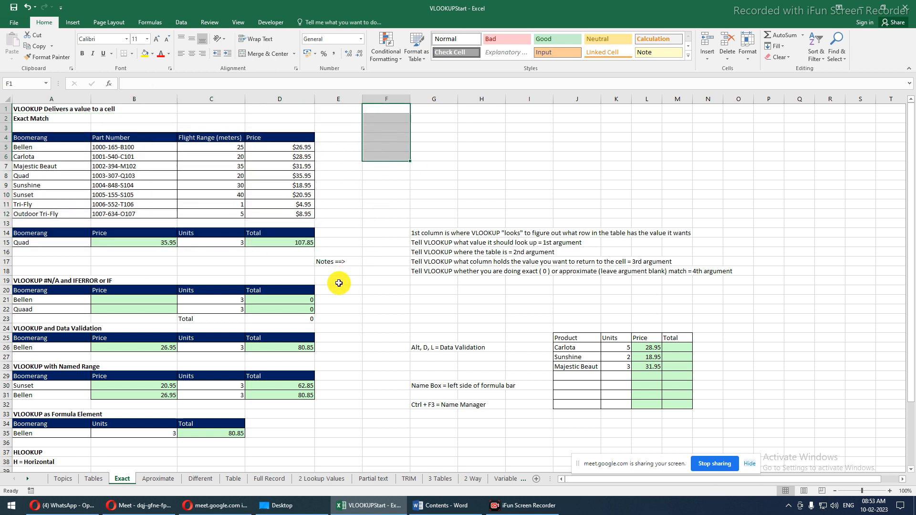
pyautogui.click(44, 291)
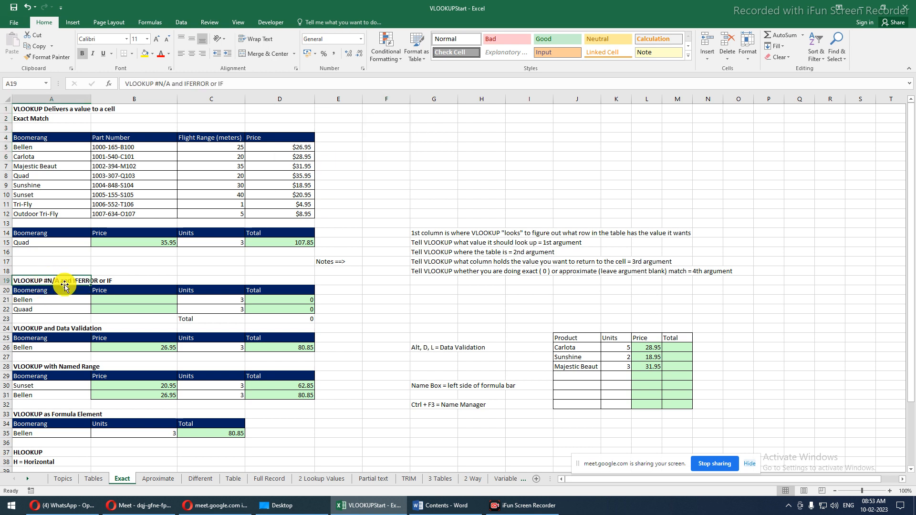
pyautogui.click(135, 287)
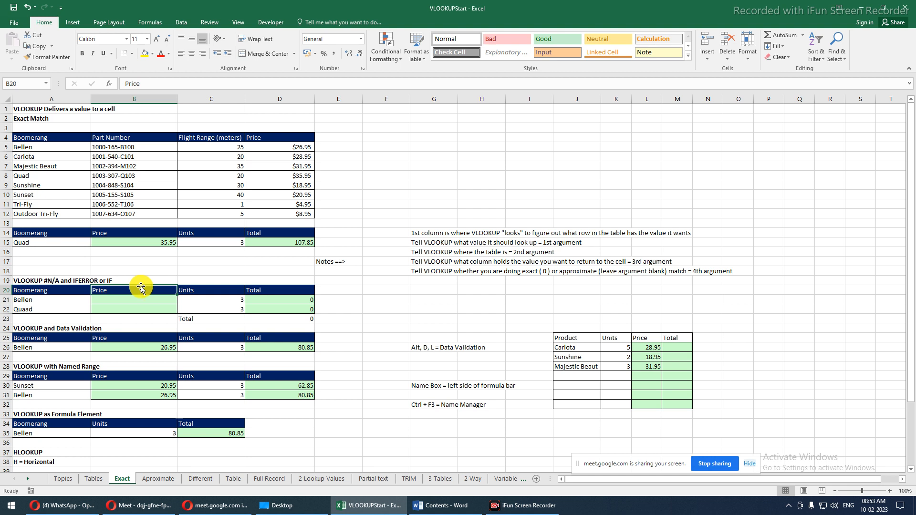
# - Start a VLOOKUP formula in Price cell B21 with A21 as the lookup value
pyautogui.click(135, 301)
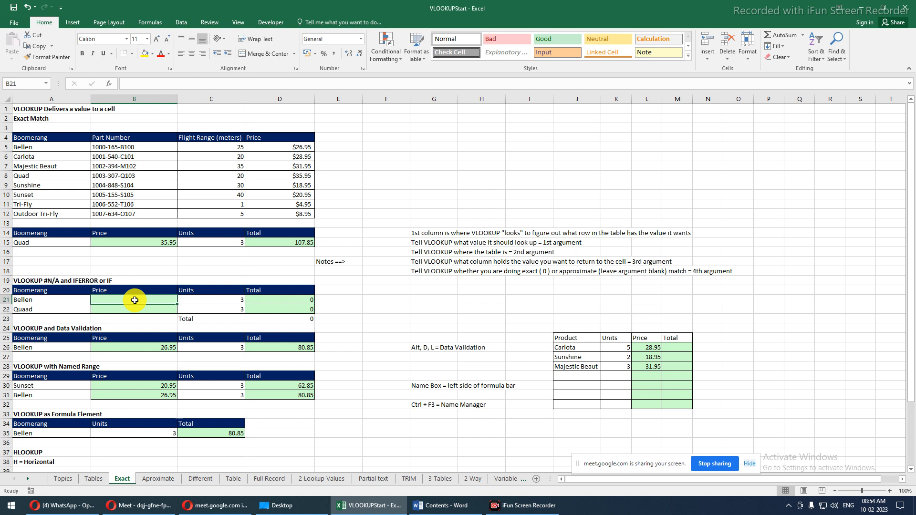
pyautogui.click(28, 301)
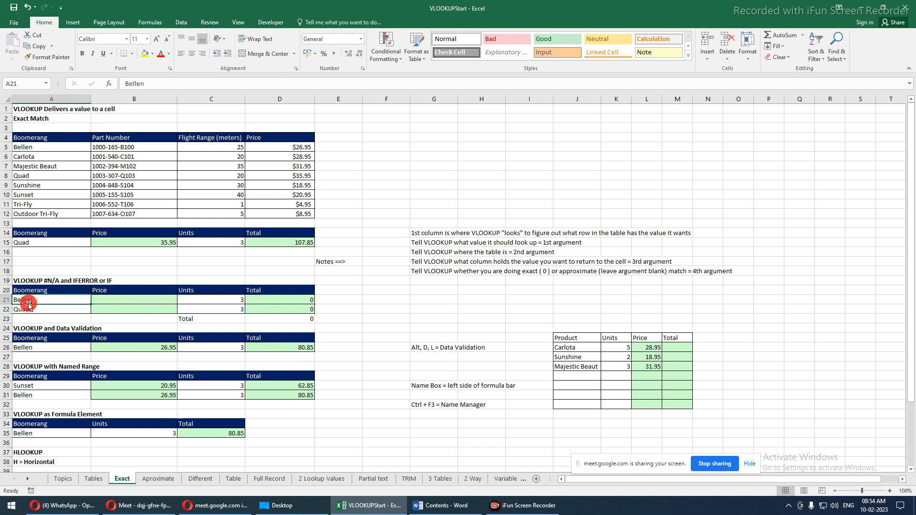
pyautogui.click(111, 304)
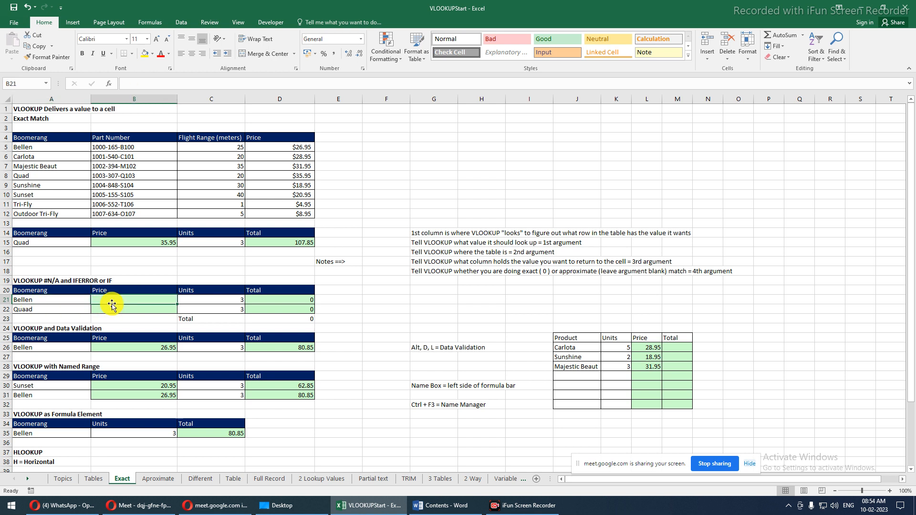
pyautogui.write('=v')
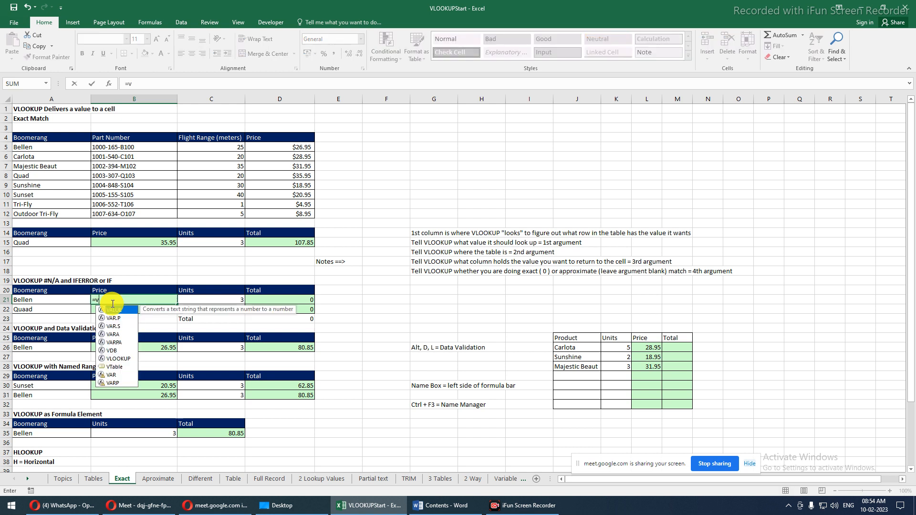
pyautogui.write('lo')
pyautogui.press('Tab')
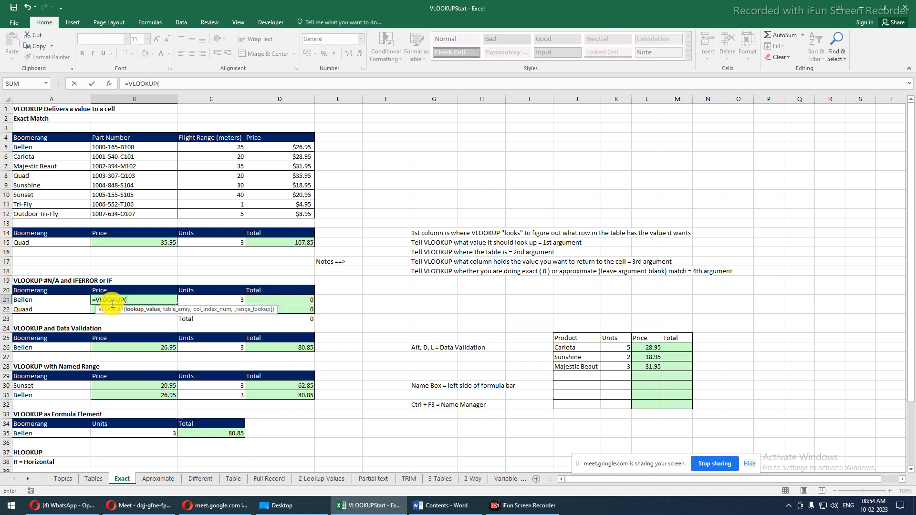
pyautogui.click(26, 300)
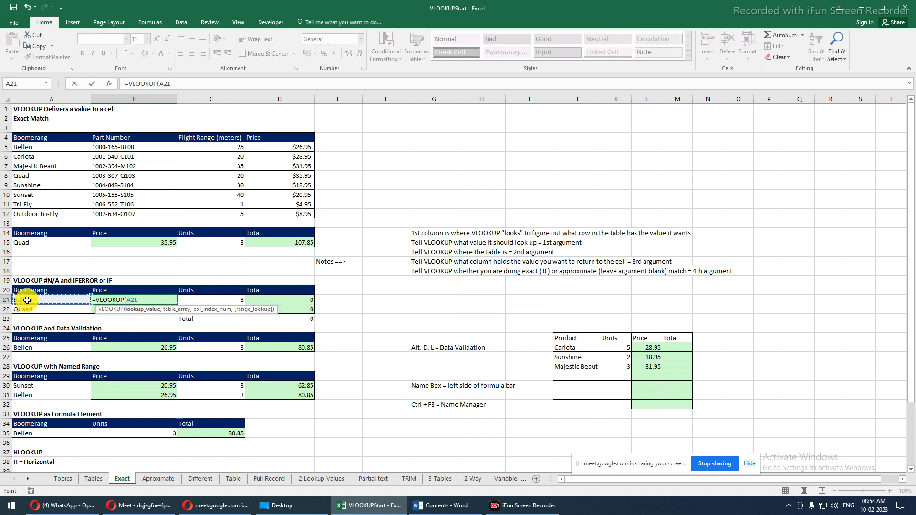
pyautogui.write(',')
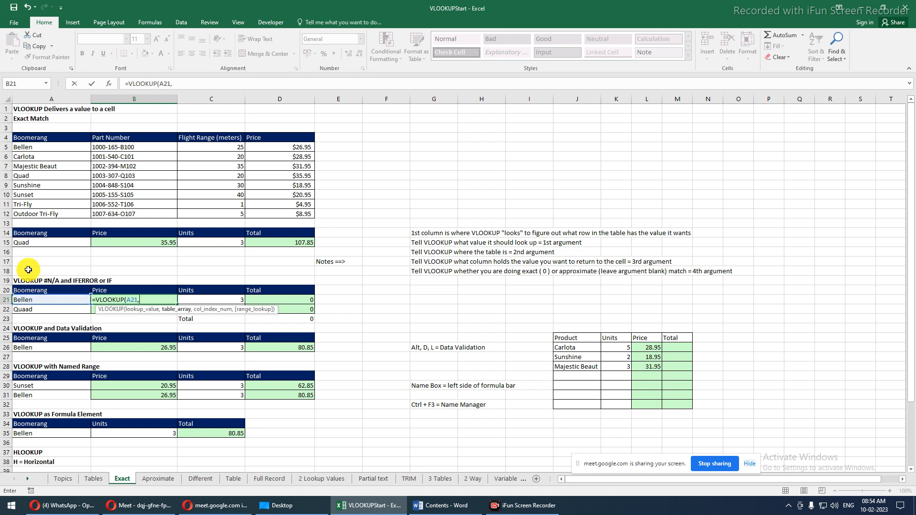
# - Set the table array of the B21 VLOOKUP to the boomerang table A4:D12, including its header row
pyautogui.moveTo(16, 138); pyautogui.dragTo(290, 217)
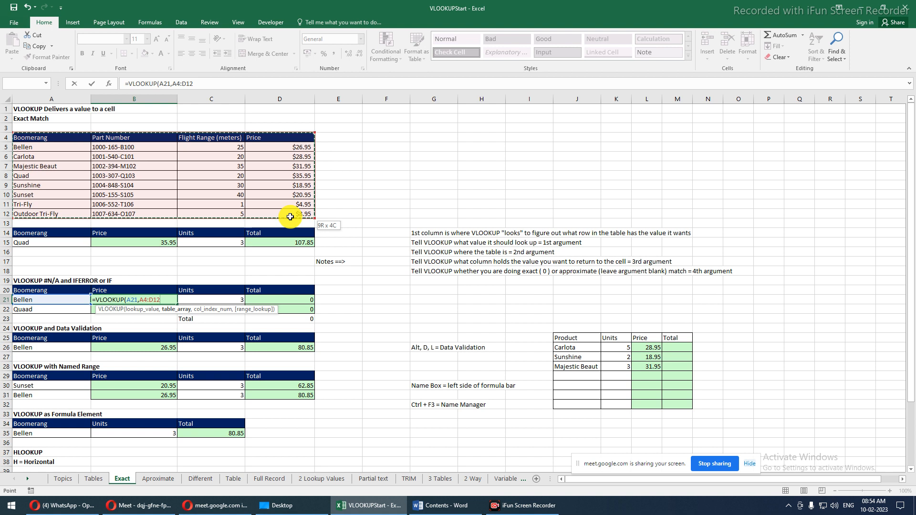
pyautogui.moveTo(37, 148); pyautogui.dragTo(268, 213)
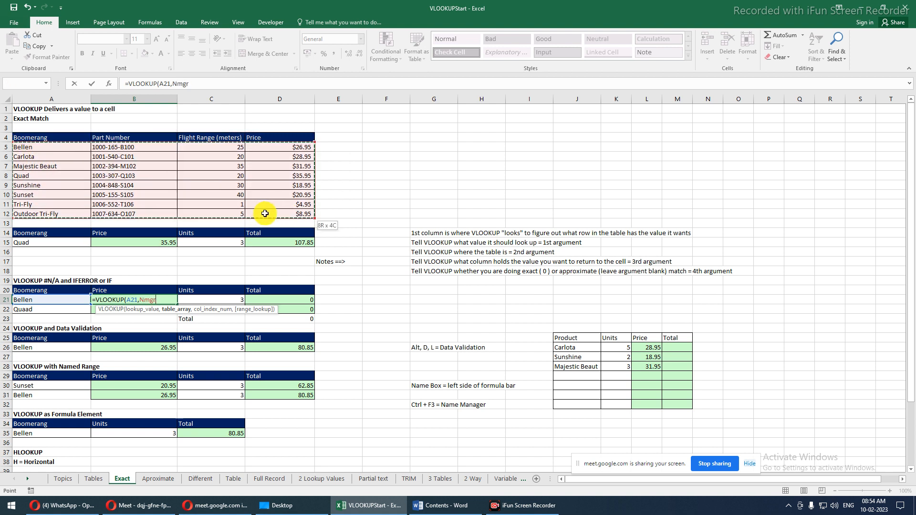
pyautogui.moveTo(26, 136); pyautogui.dragTo(284, 217)
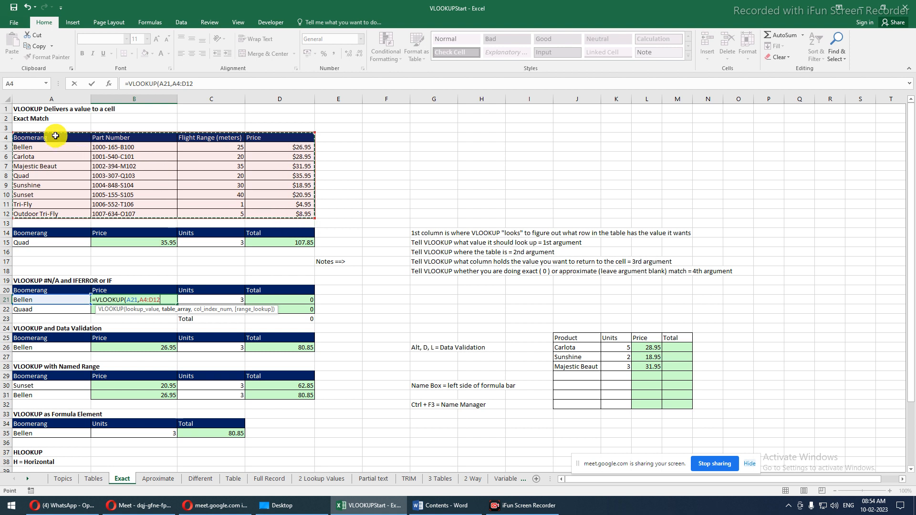
pyautogui.moveTo(86, 128); pyautogui.dragTo(257, 236)
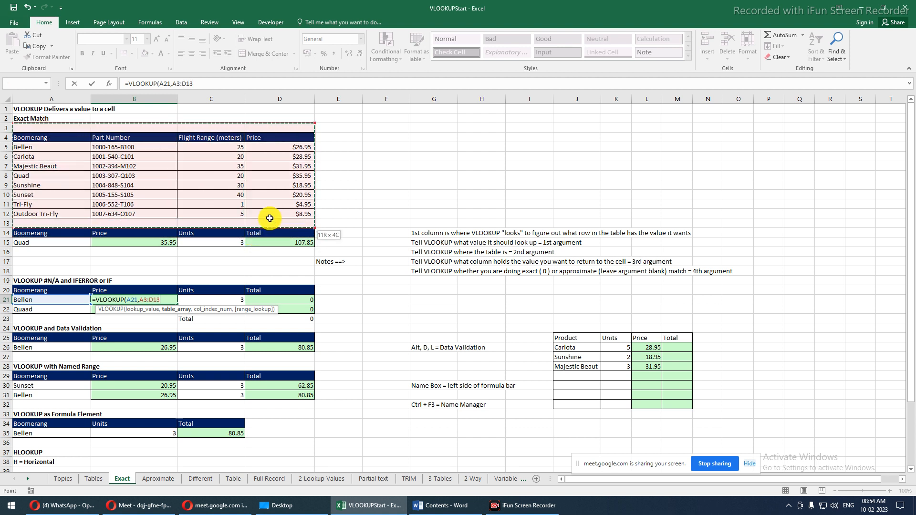
pyautogui.moveTo(32, 137); pyautogui.dragTo(271, 212)
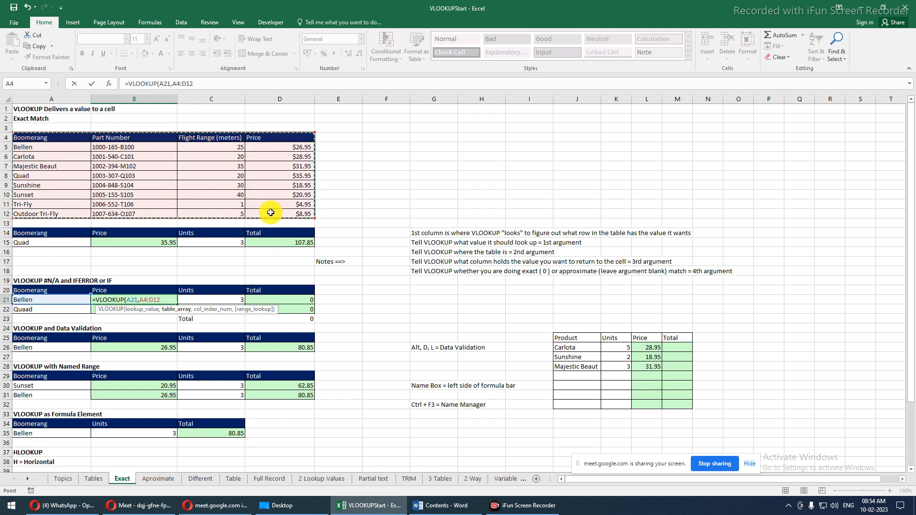
pyautogui.write(',')
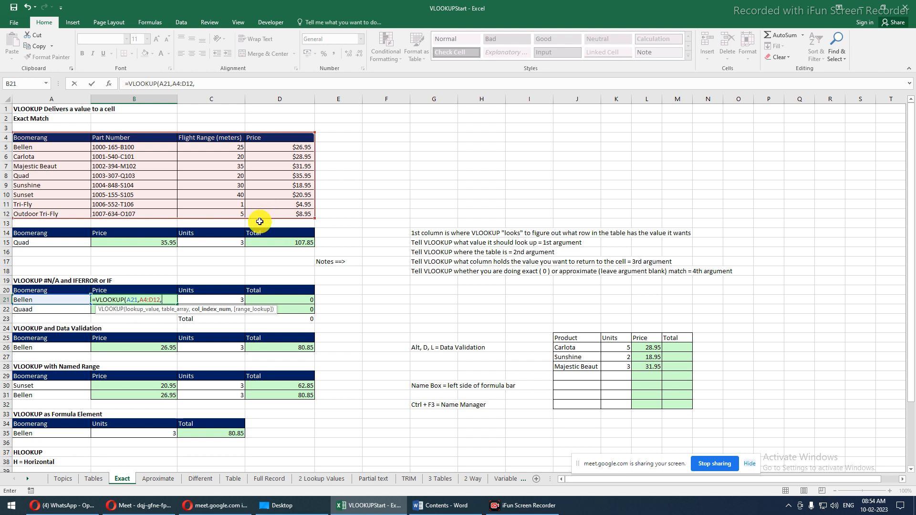
# - Complete the B21 VLOOKUP with column index 4 and 0 for an exact match
pyautogui.write('4,')
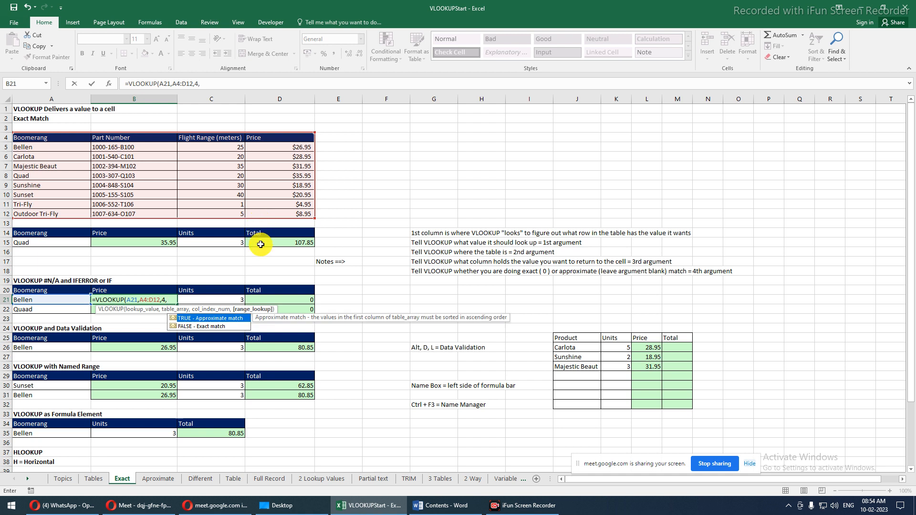
pyautogui.write('0')
pyautogui.press('Return')
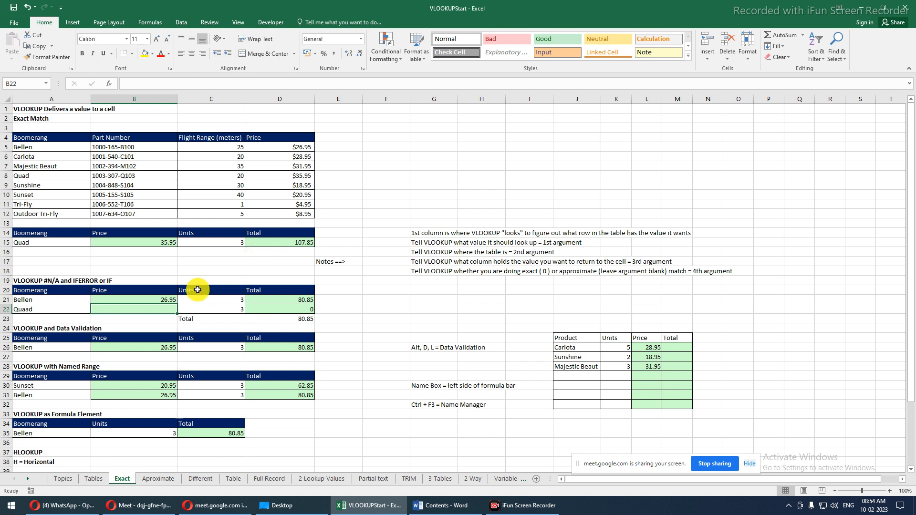
# - Copy the B21 price formula with its relative table range down to B22
pyautogui.click(169, 298)
pyautogui.moveTo(177, 304); pyautogui.dragTo(175, 310)
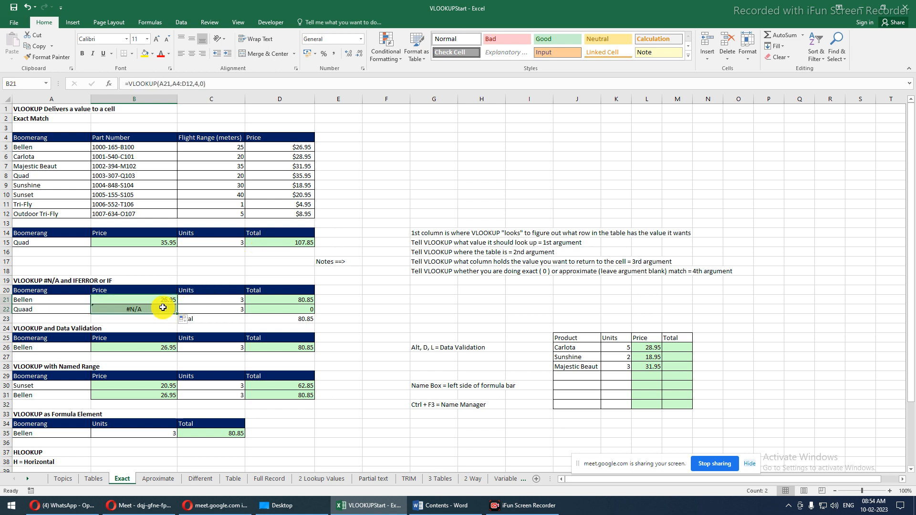
pyautogui.click(163, 308)
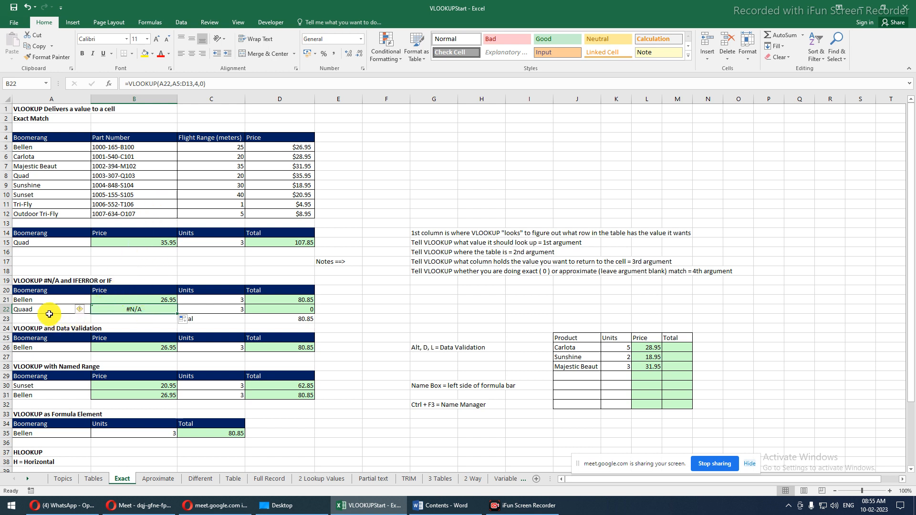
# - Compare the table ranges referenced by the VLOOKUP formulas in B21 and B22
pyautogui.click(115, 300)
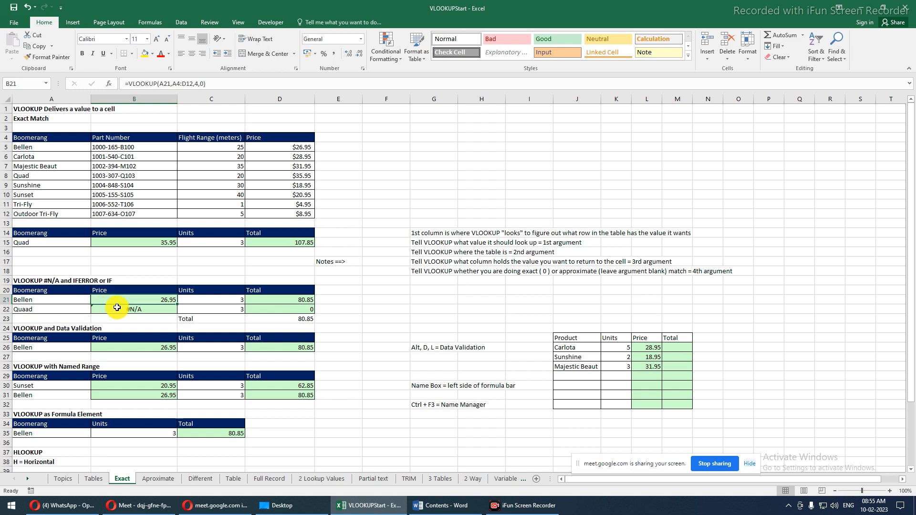
pyautogui.press('F2')
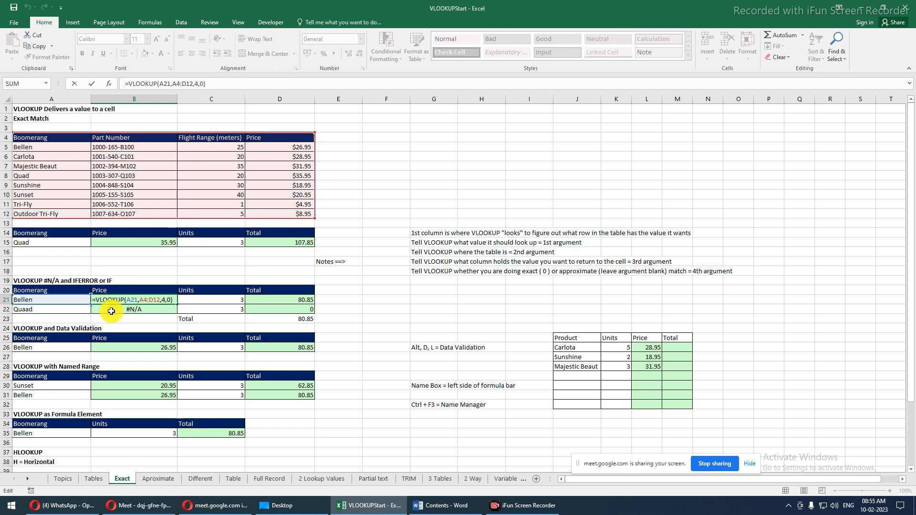
pyautogui.press('Return')
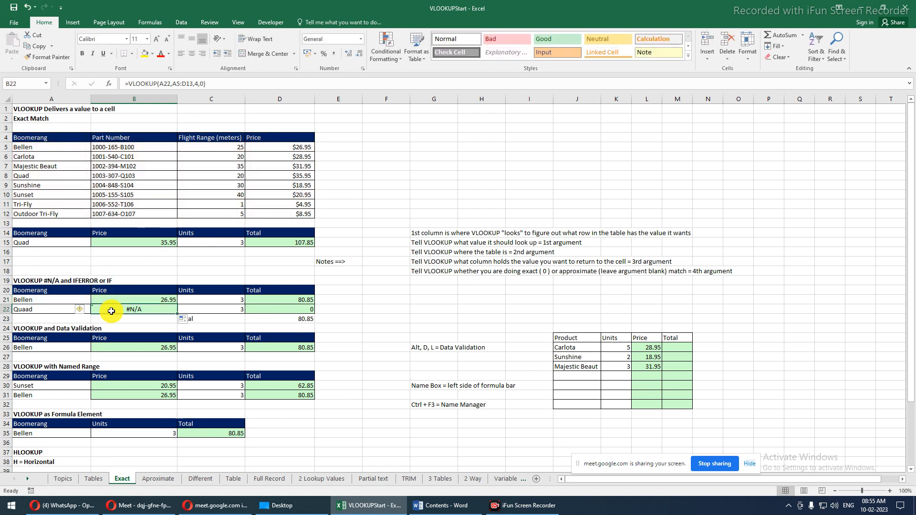
pyautogui.press('F2')
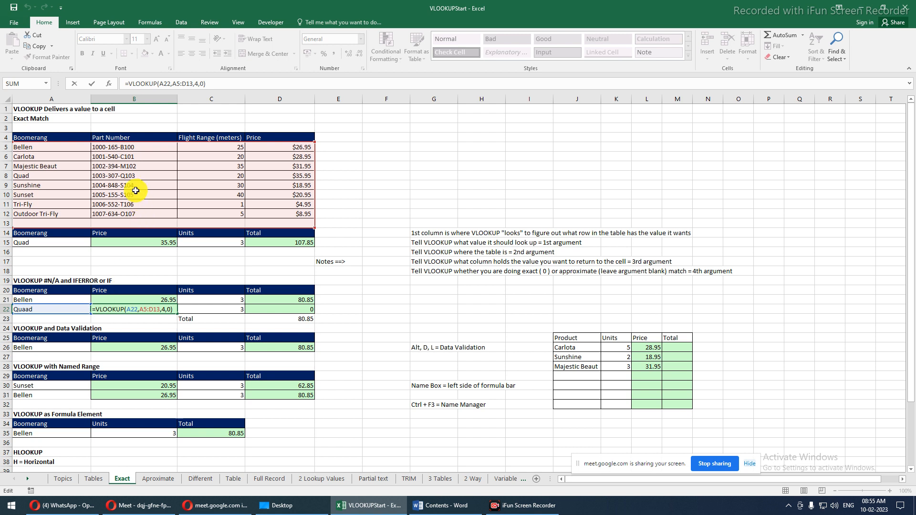
pyautogui.hotkey('ctrl', 'Return')
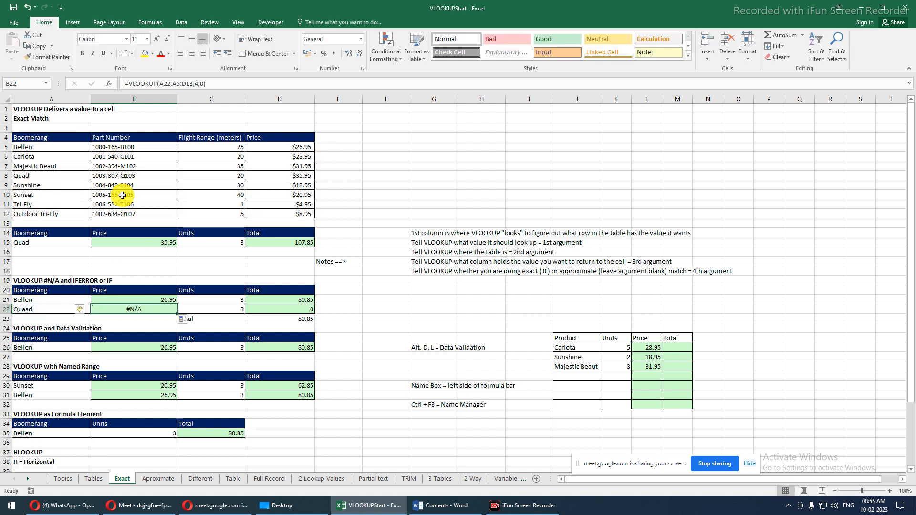
# - Make the table range in the B21 VLOOKUP absolute as $A$4:$D$12
pyautogui.click(138, 299)
pyautogui.press('F2')
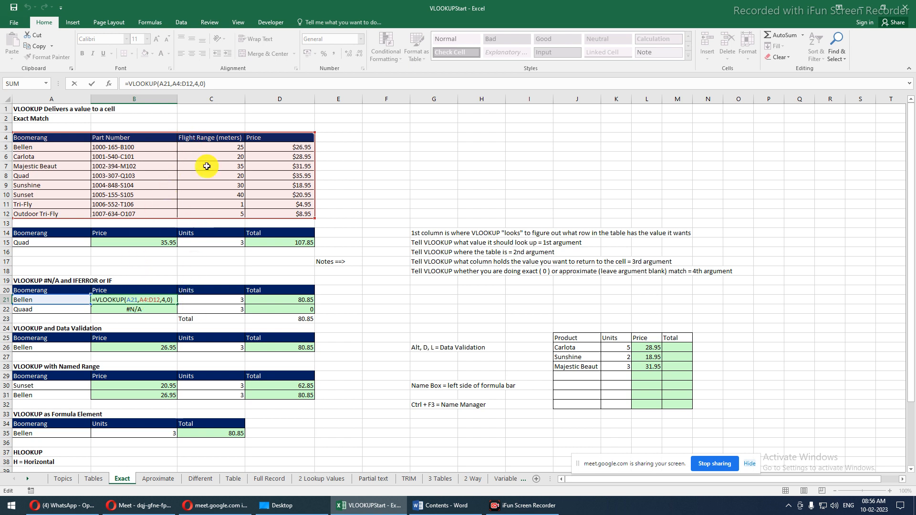
pyautogui.click(177, 82)
pyautogui.moveTo(173, 84); pyautogui.dragTo(192, 83)
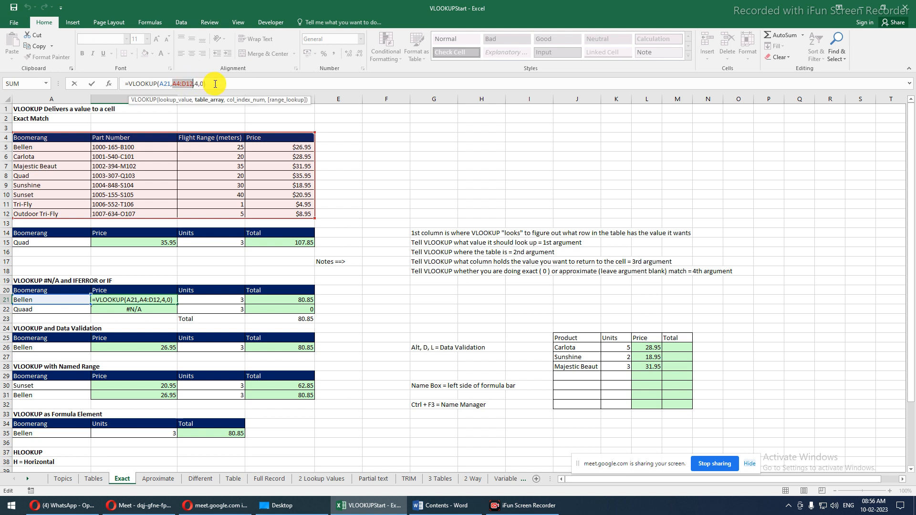
pyautogui.press('F4')
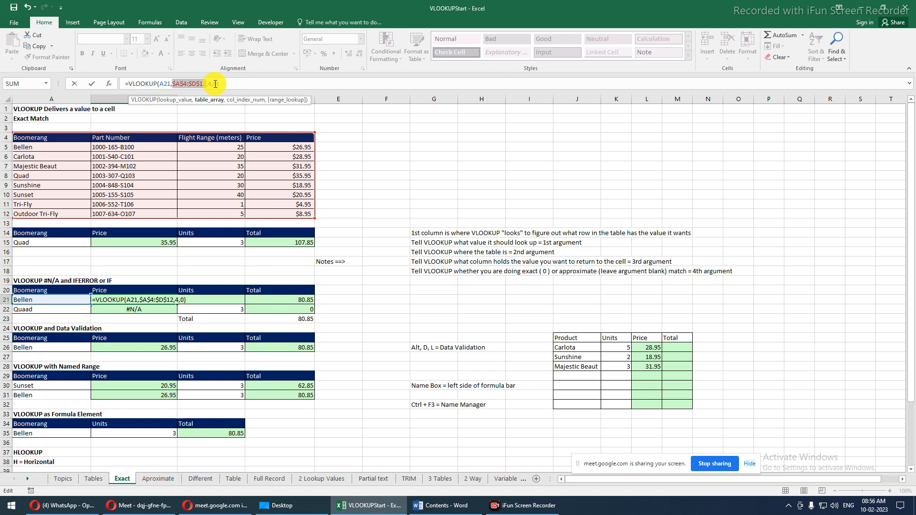
pyautogui.press('Return')
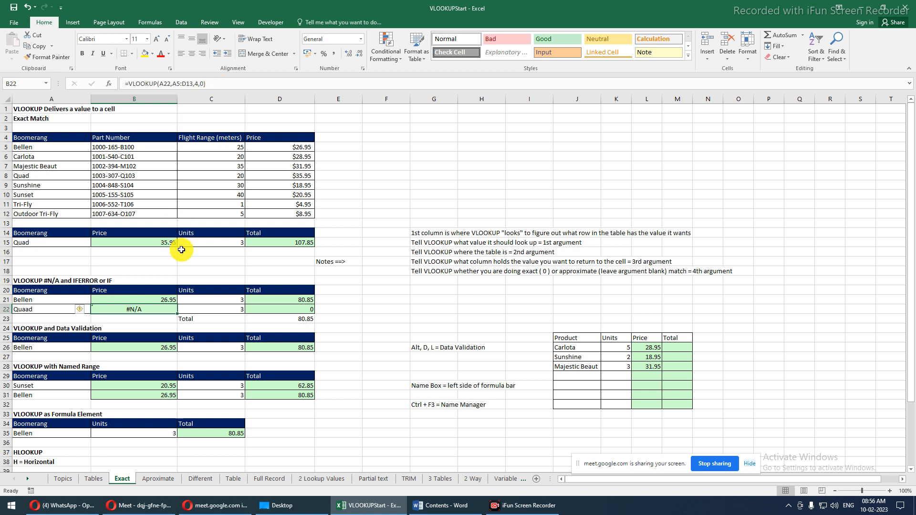
# - Fill the B21 formula with the locked table range down to B22
pyautogui.click(170, 299)
pyautogui.moveTo(177, 305); pyautogui.dragTo(172, 311)
pyautogui.click(164, 307)
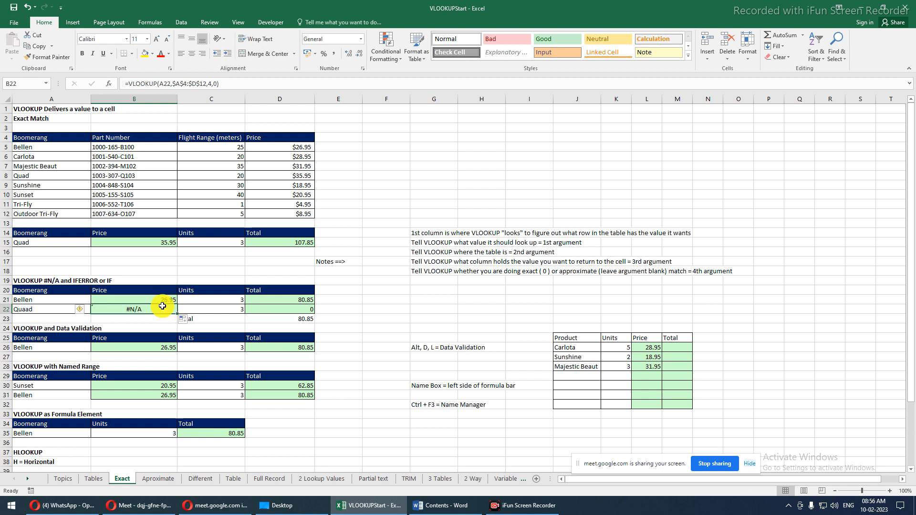
# - Compare A22 with the Quad entry in the boomerang table and correct its spelling to Quad
pyautogui.click(57, 308)
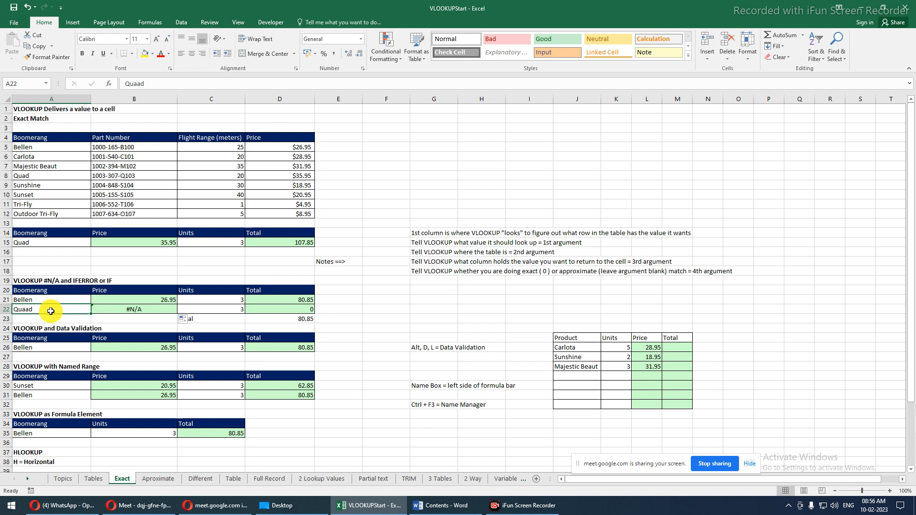
pyautogui.click(24, 176)
pyautogui.click(34, 308)
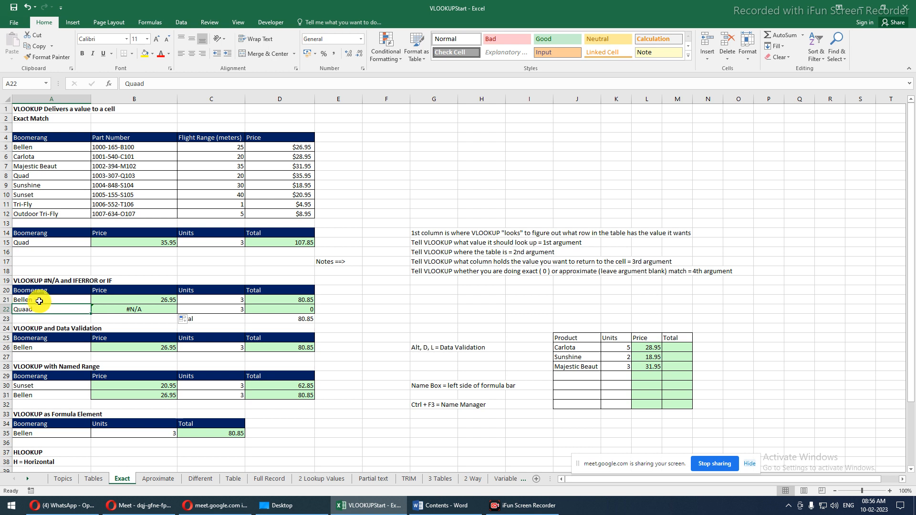
pyautogui.click(142, 84)
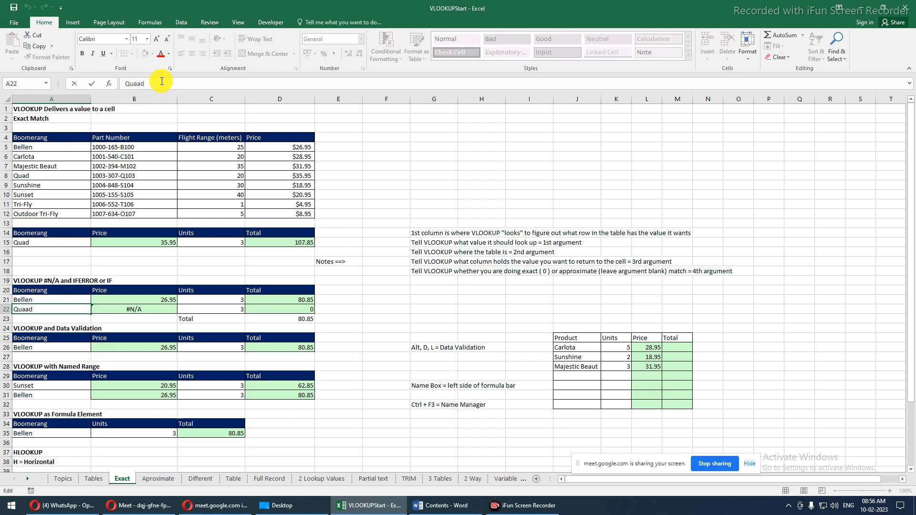
pyautogui.press('BackSpace')
pyautogui.press('Return')
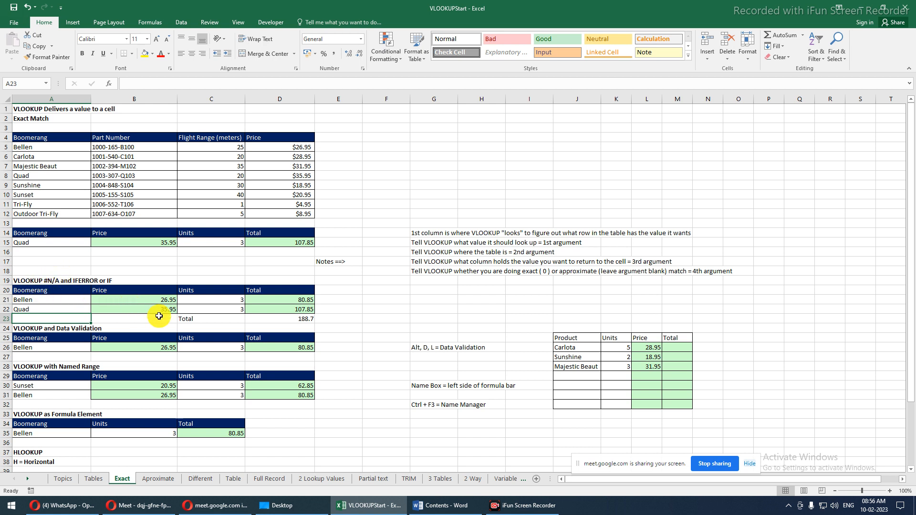
# - Clear the Total label and its sum from B23:D23
pyautogui.moveTo(162, 318); pyautogui.dragTo(303, 307)
pyautogui.press('Delete')
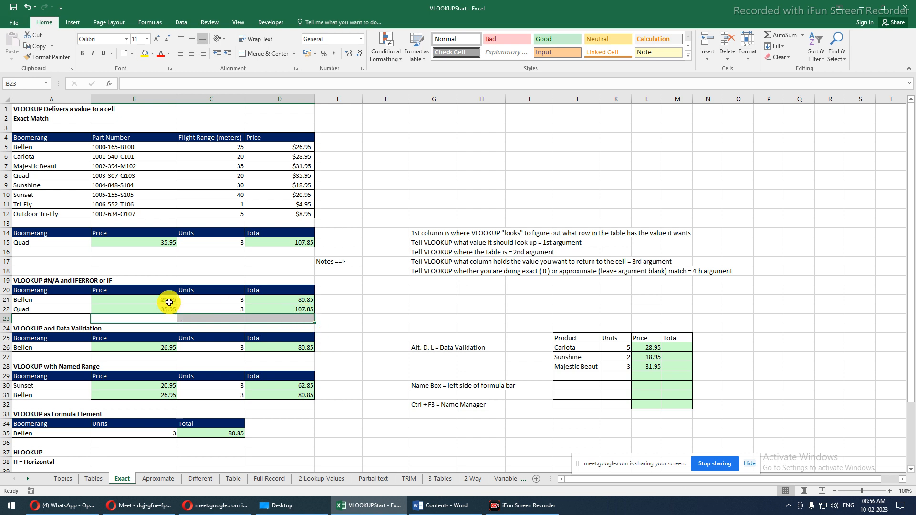
# - Enter the misspelled boomerang name Sun Set in A22 to test the exact-match lookup
pyautogui.click(47, 307)
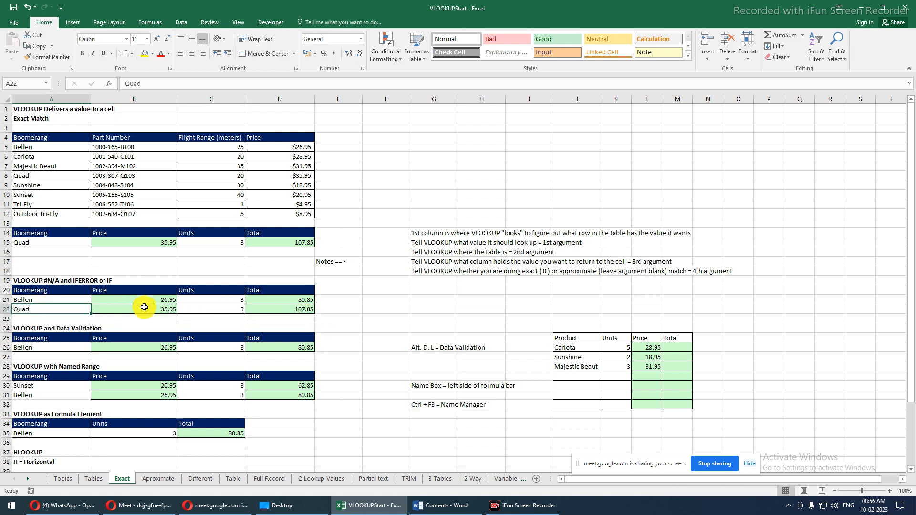
pyautogui.click(144, 307)
pyautogui.click(63, 311)
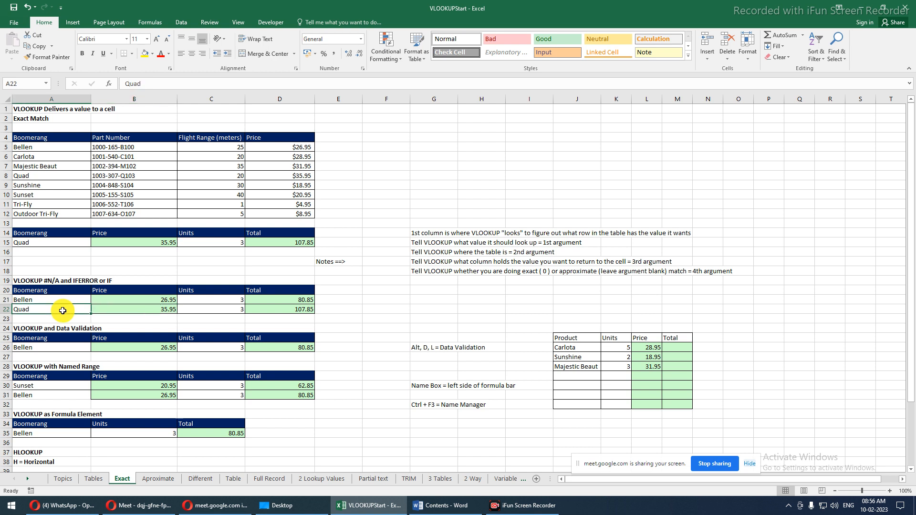
pyautogui.write('Sun')
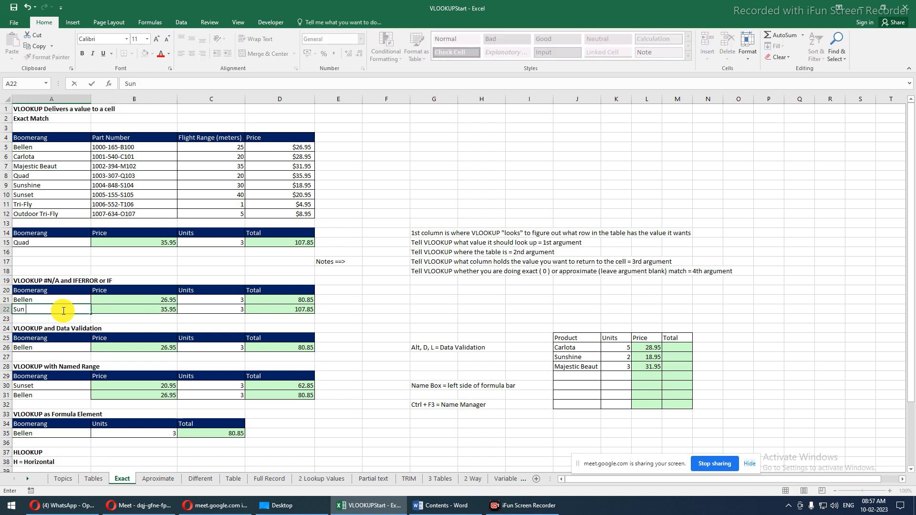
pyautogui.write(' Set')
pyautogui.press('Return')
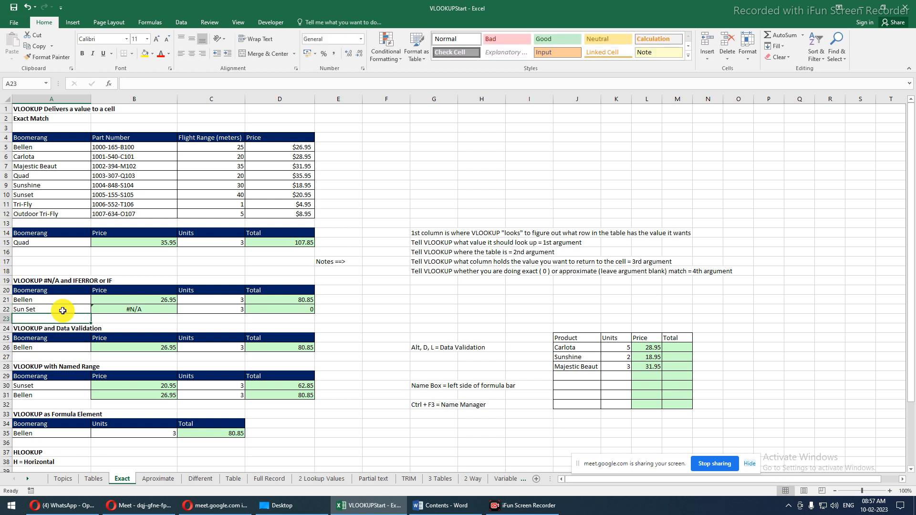
# - Replace the boomerang name in A22 with Honda, an item missing from the lookup table
pyautogui.click(63, 310)
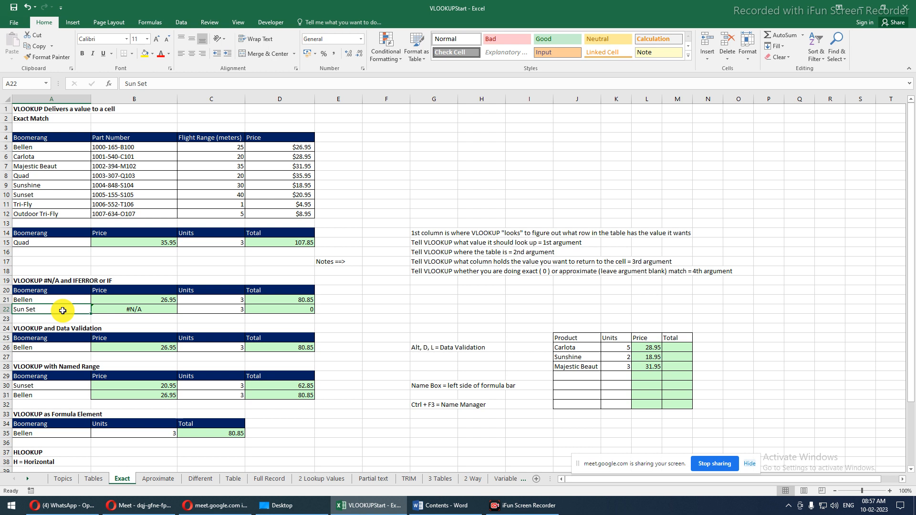
pyautogui.write('Honda')
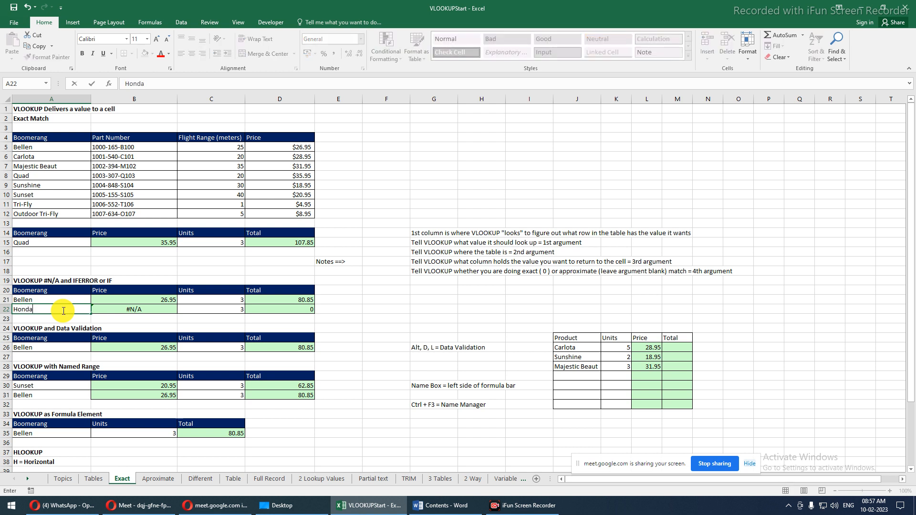
pyautogui.press('Tab')
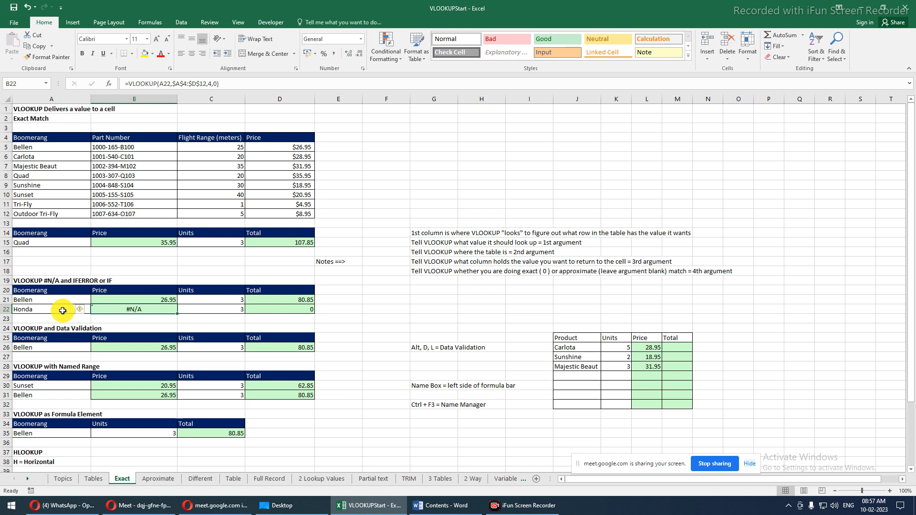
# - Total the prices in B23 with =SUM(B21:B22) and clear that cell again
pyautogui.press('Down')
pyautogui.press('Left')
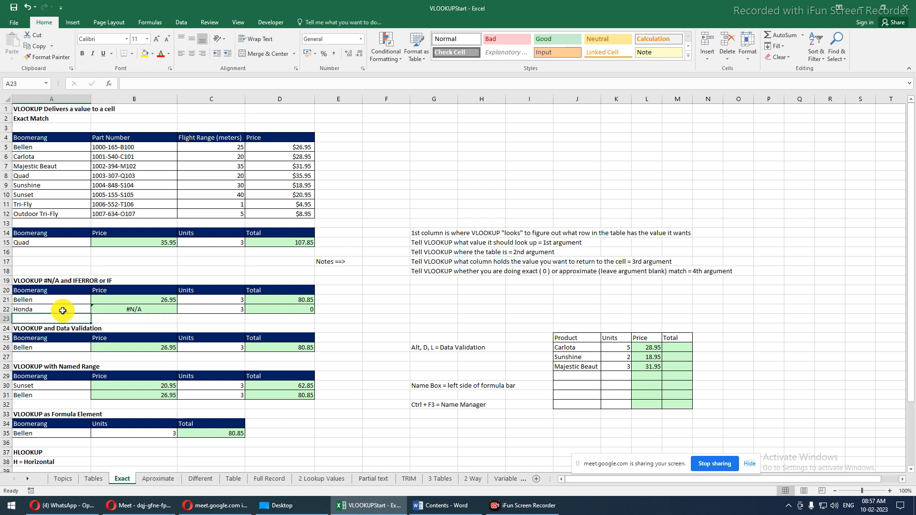
pyautogui.press('Right')
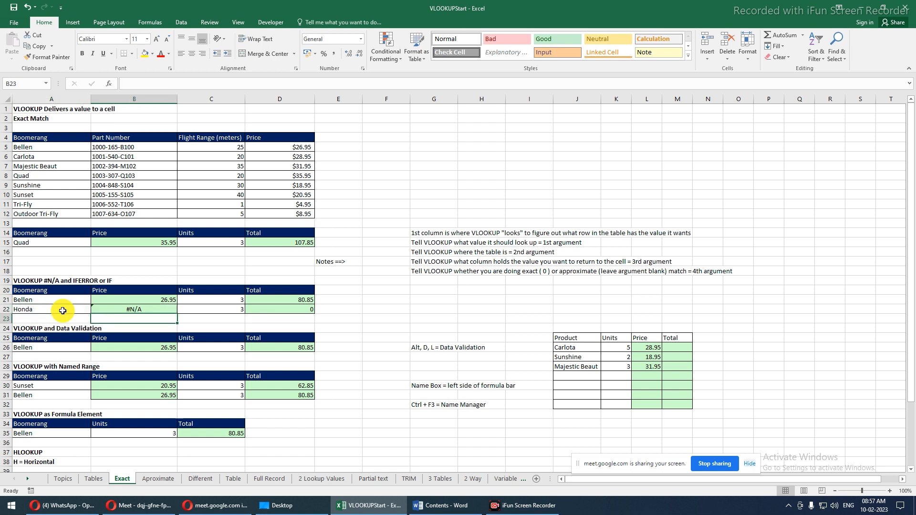
pyautogui.press('Up')
pyautogui.press('Up')
pyautogui.press('Down')
pyautogui.press('Down')
pyautogui.write('=tota')
pyautogui.press('BackSpace')
pyautogui.press('BackSpace')
pyautogui.press('BackSpace')
pyautogui.press('BackSpace')
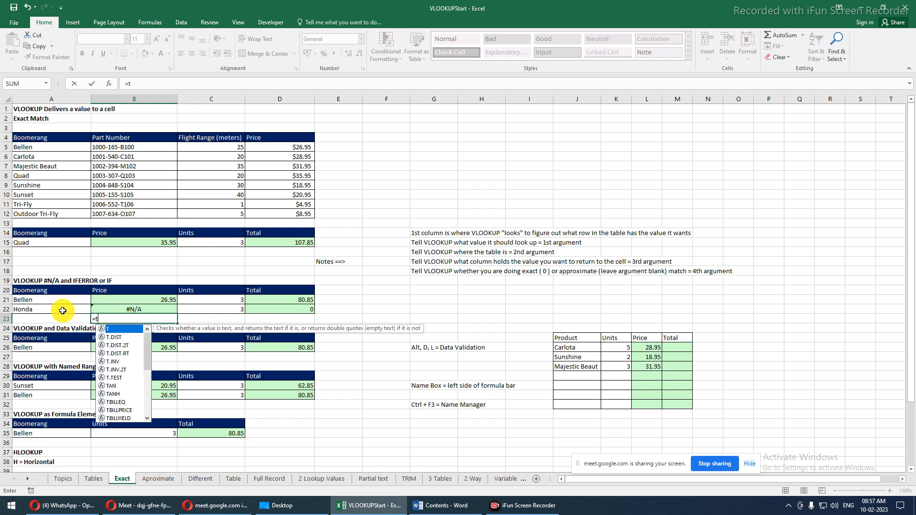
pyautogui.write('sum')
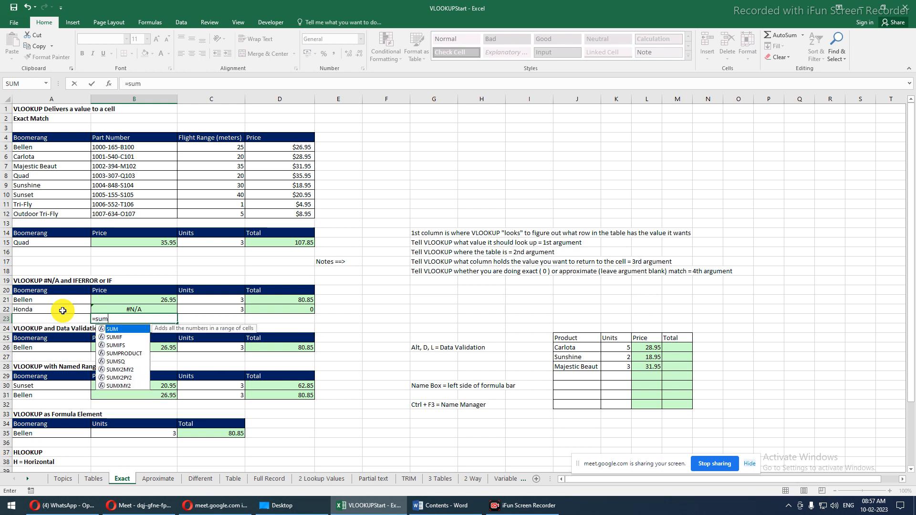
pyautogui.press('Tab')
pyautogui.press('Up')
pyautogui.hotkey('shift', 'Up')
pyautogui.press('Return')
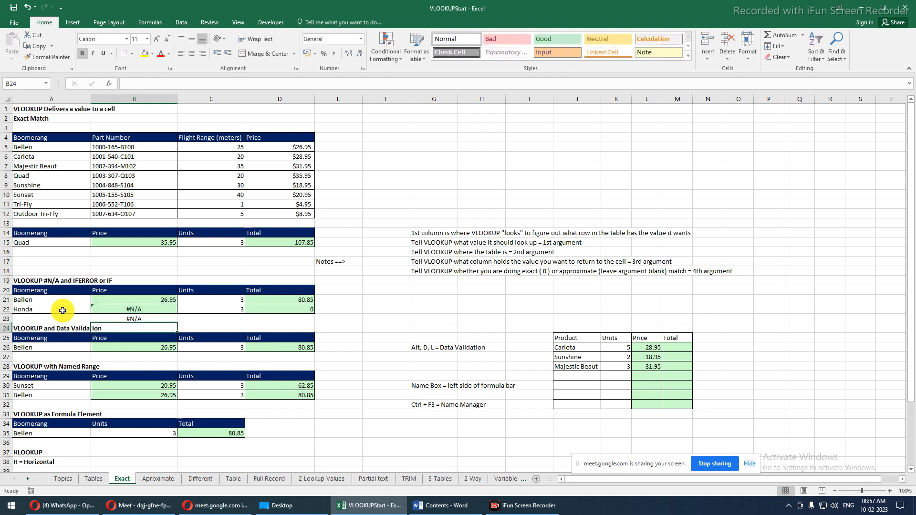
pyautogui.press('Up')
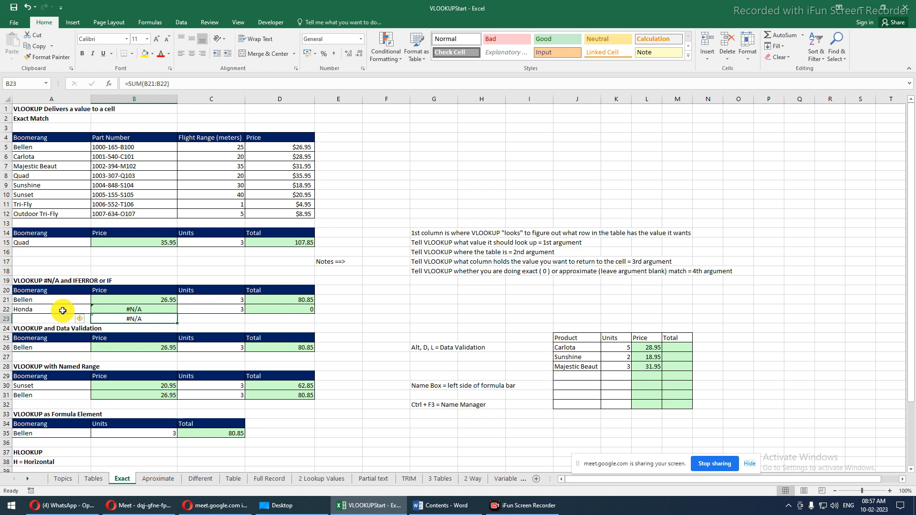
pyautogui.press('Delete')
# - Enter the sample formula =IFNA(123,"Value not found") in G2 and review its arguments
pyautogui.click(450, 121)
pyautogui.write('=if')
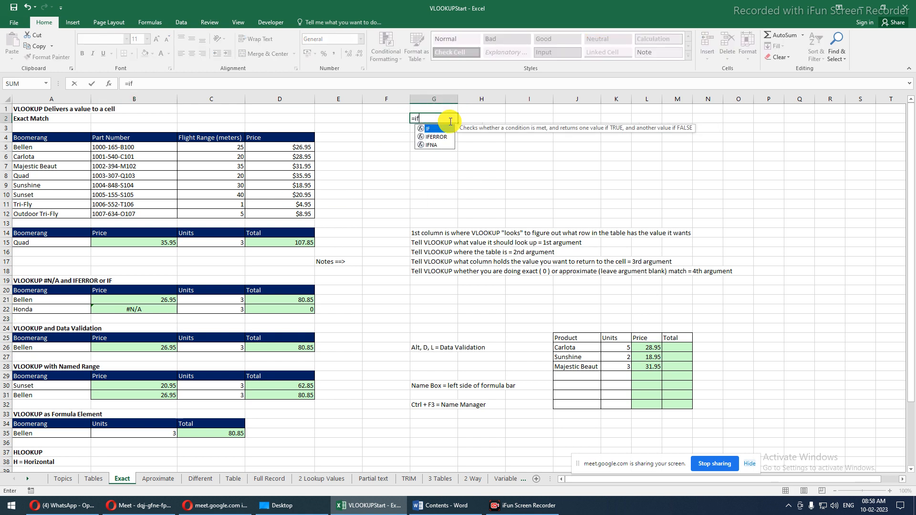
pyautogui.press('Down')
pyautogui.press('Down')
pyautogui.press('Tab')
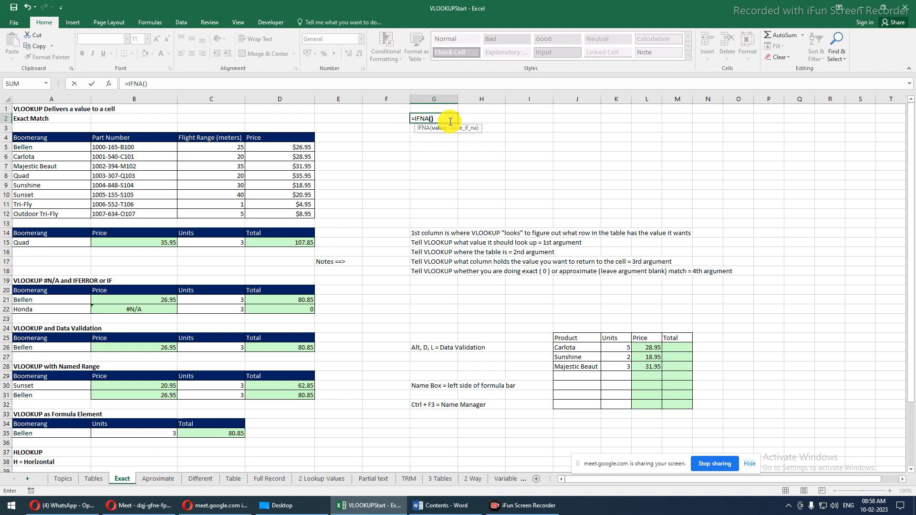
pyautogui.press('BackSpace')
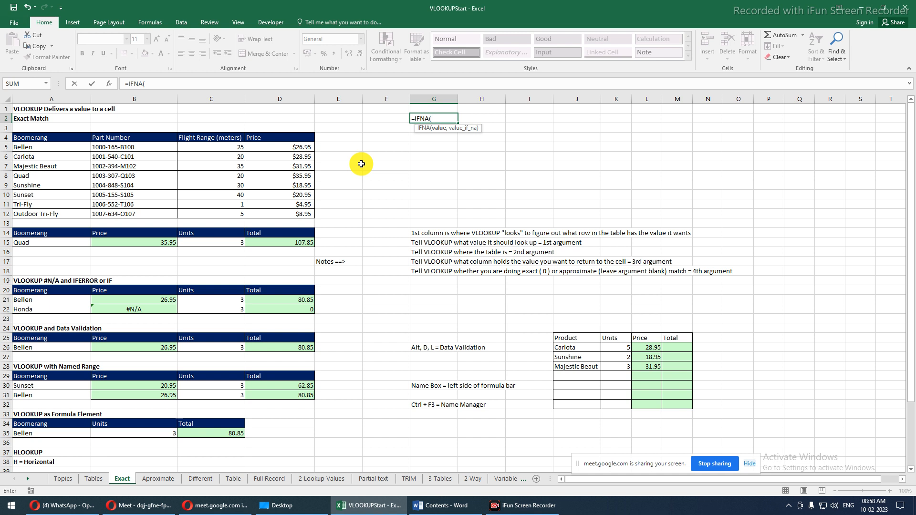
pyautogui.write('v')
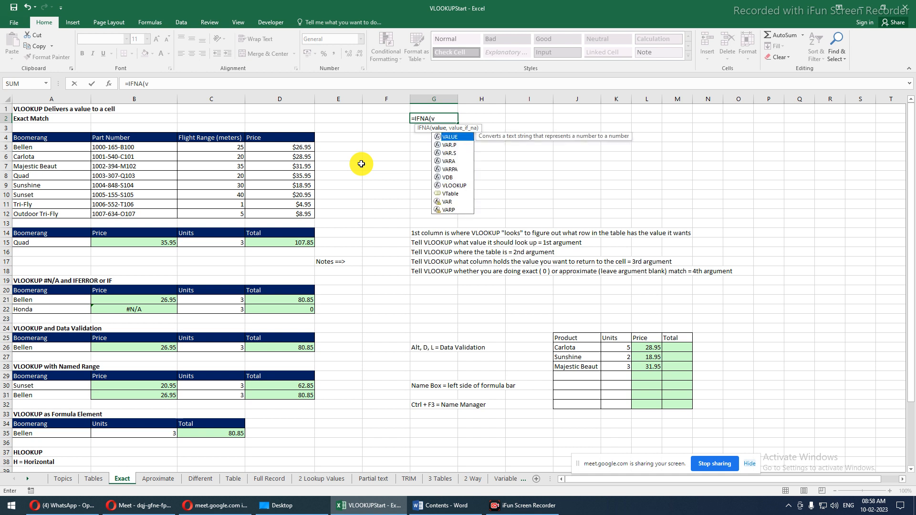
pyautogui.press('BackSpace')
pyautogui.write('123,')
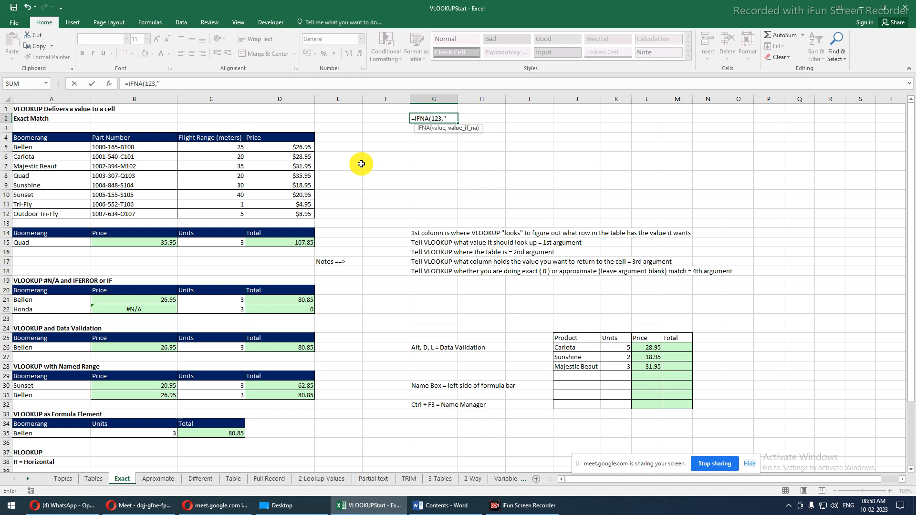
pyautogui.write('Value not found"')
pyautogui.press('Left')
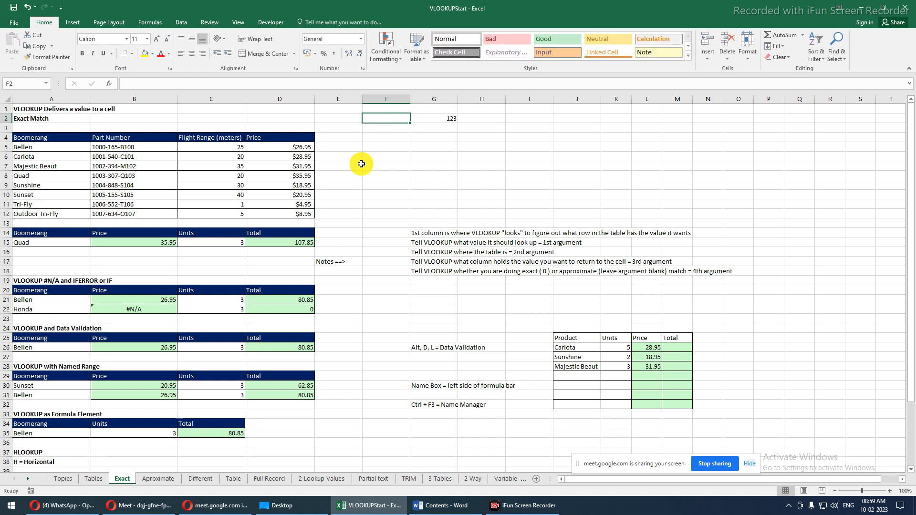
pyautogui.press('Right')
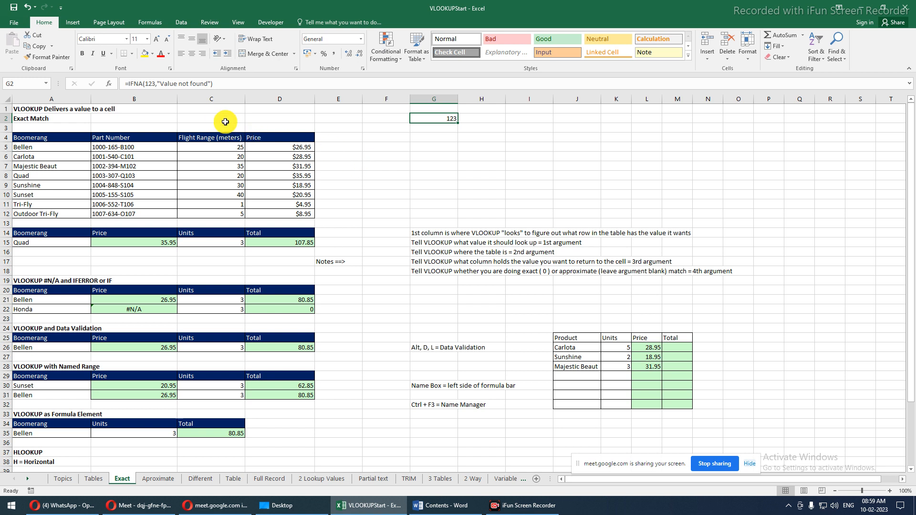
pyautogui.moveTo(128, 83); pyautogui.dragTo(219, 85)
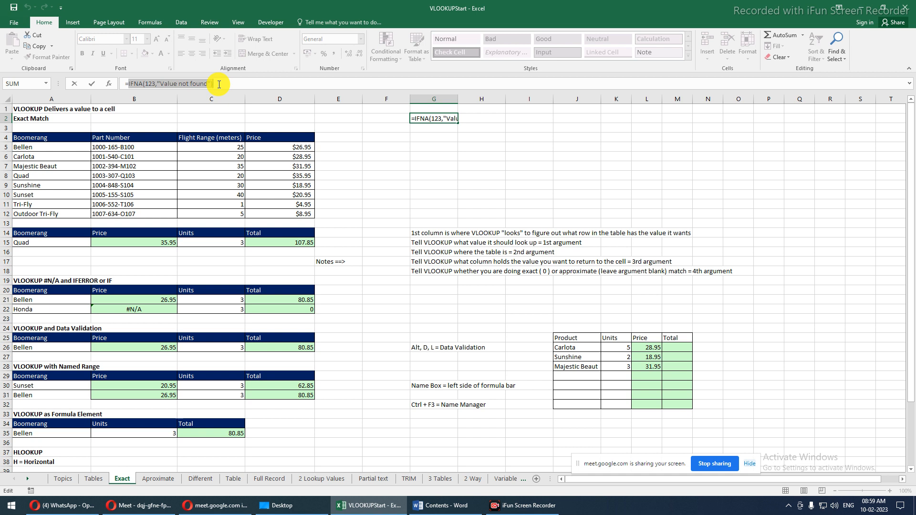
pyautogui.press('Escape')
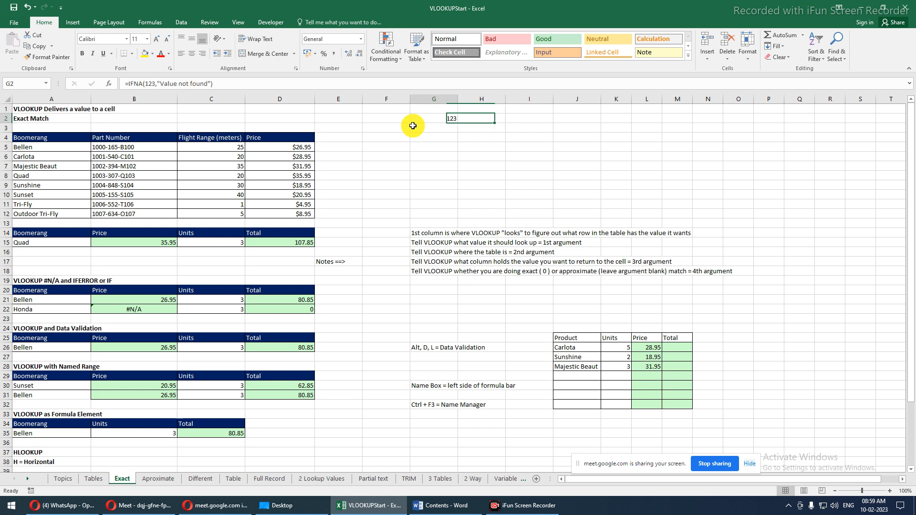
pyautogui.moveTo(161, 85); pyautogui.dragTo(211, 88)
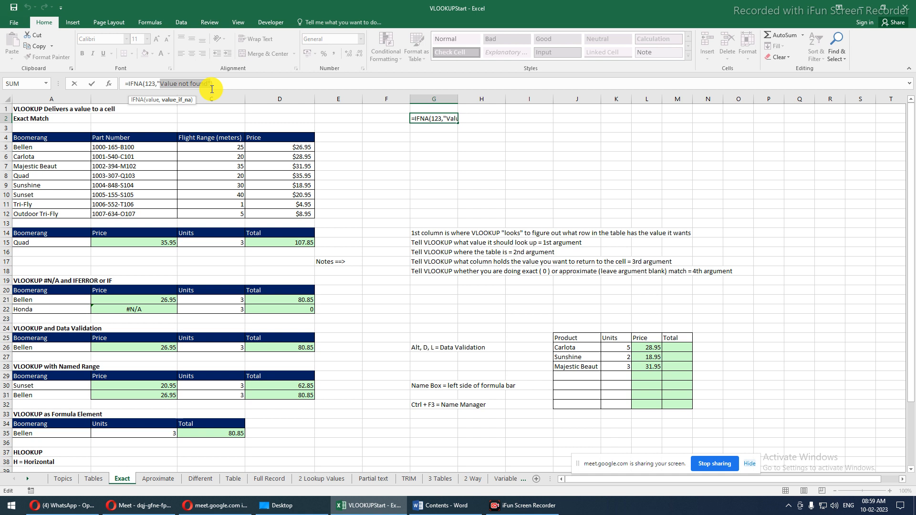
pyautogui.press('Escape')
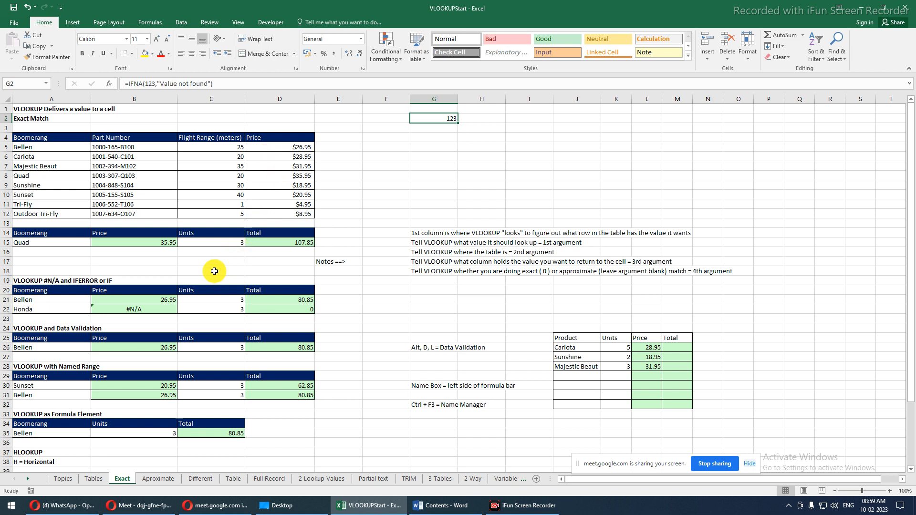
# - Wrap the B21 VLOOKUP in IFNA with the fallback text "Not found in data source" and fill it down to B22
pyautogui.click(159, 302)
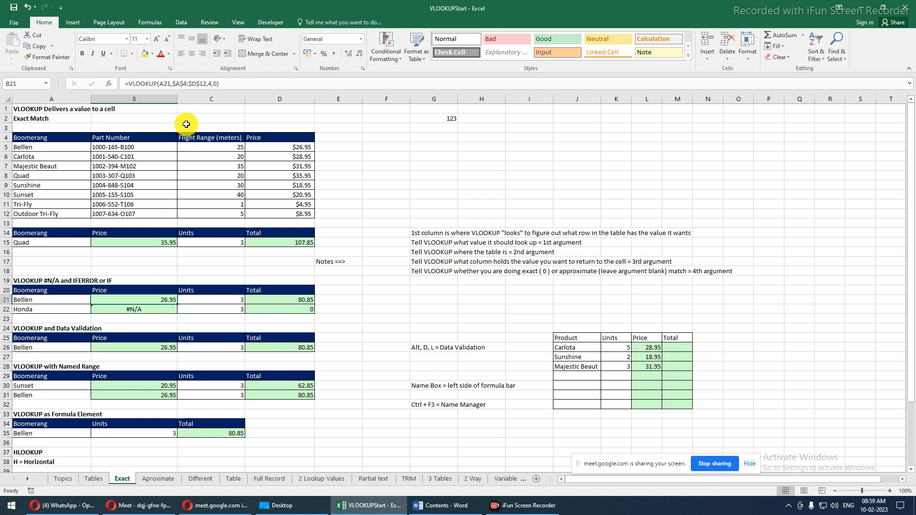
pyautogui.moveTo(129, 84); pyautogui.dragTo(226, 84)
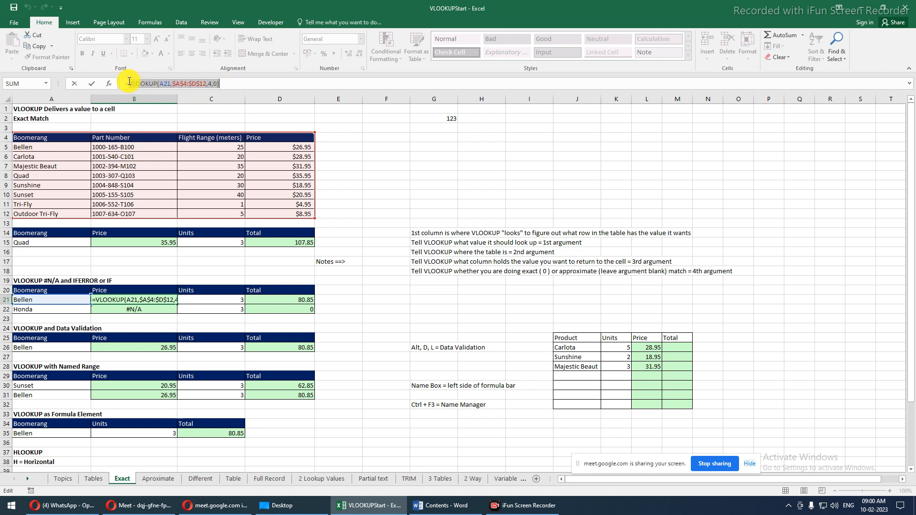
pyautogui.click(128, 83)
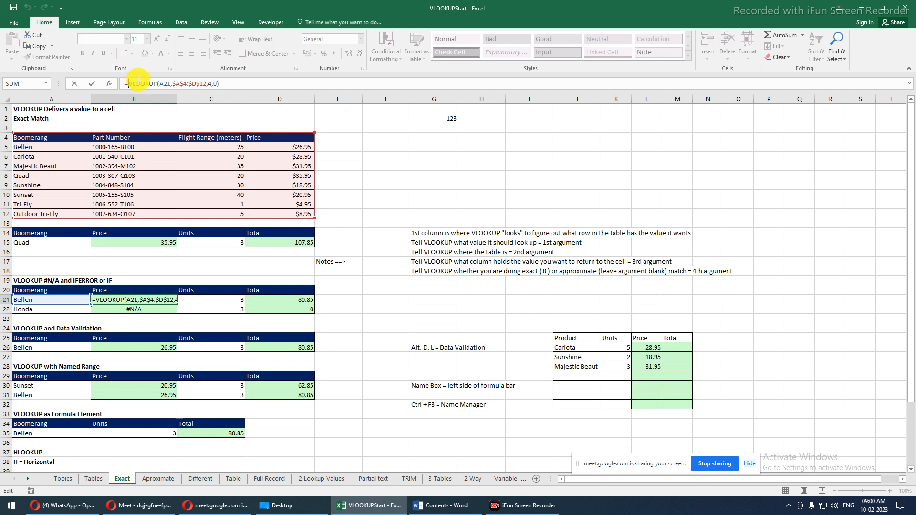
pyautogui.write('IFNA(')
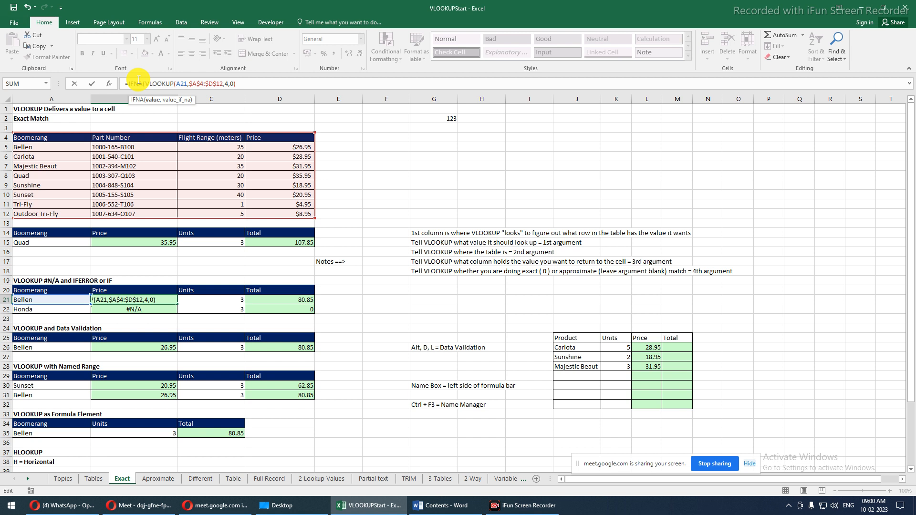
pyautogui.write(',')
pyautogui.write('"Not found in data sou')
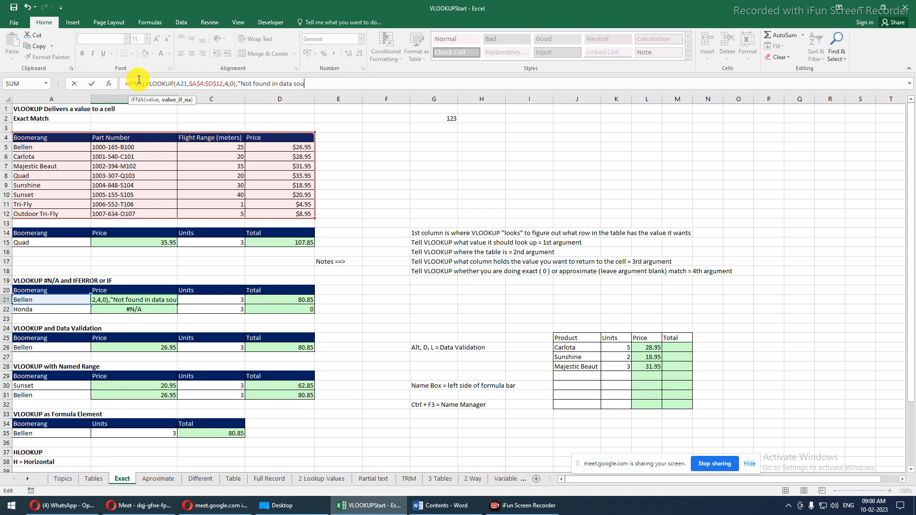
pyautogui.write('rce")')
pyautogui.press('Return')
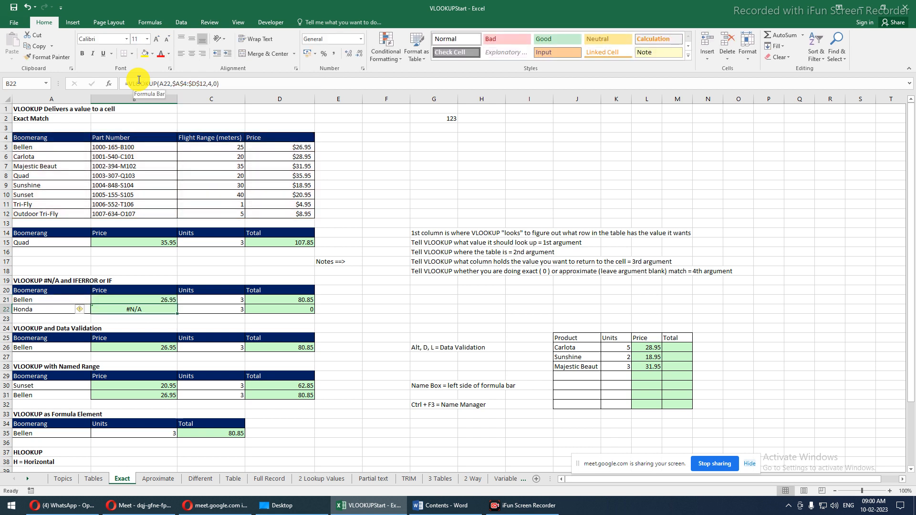
pyautogui.click(159, 300)
pyautogui.moveTo(176, 303); pyautogui.dragTo(176, 312)
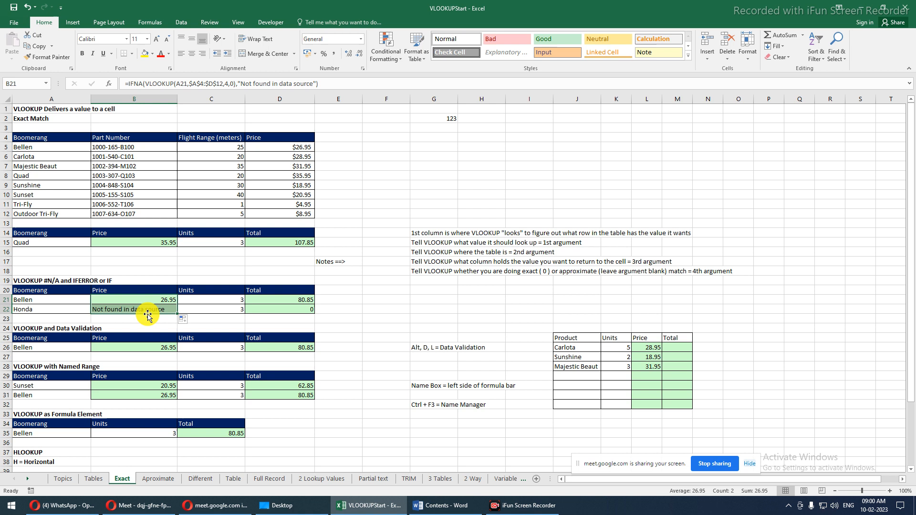
# - Change the boomerang name in A22 to Bellen to test the IFNA lookup with a listed item
pyautogui.click(66, 310)
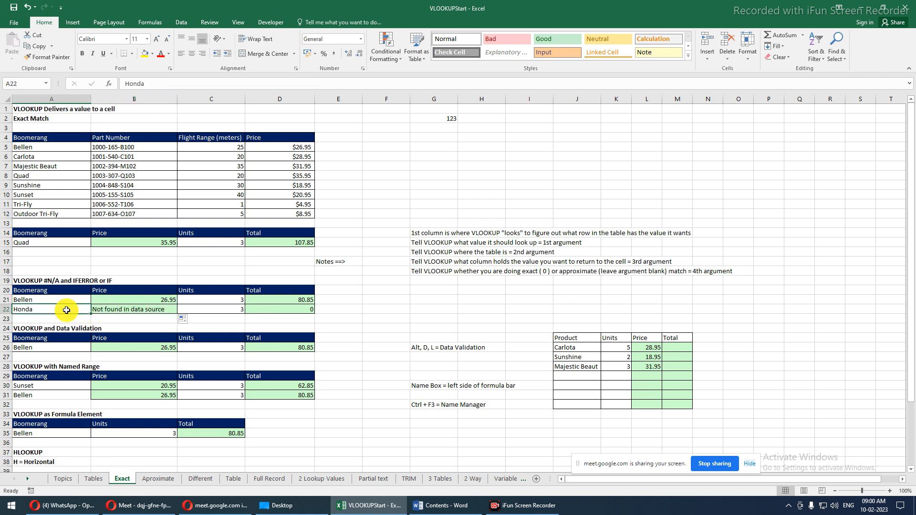
pyautogui.write('Bellen')
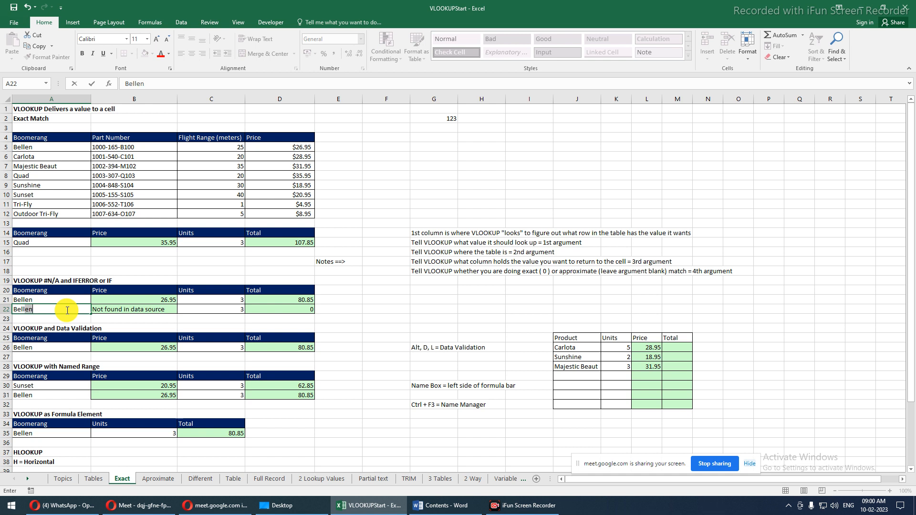
pyautogui.press('Return')
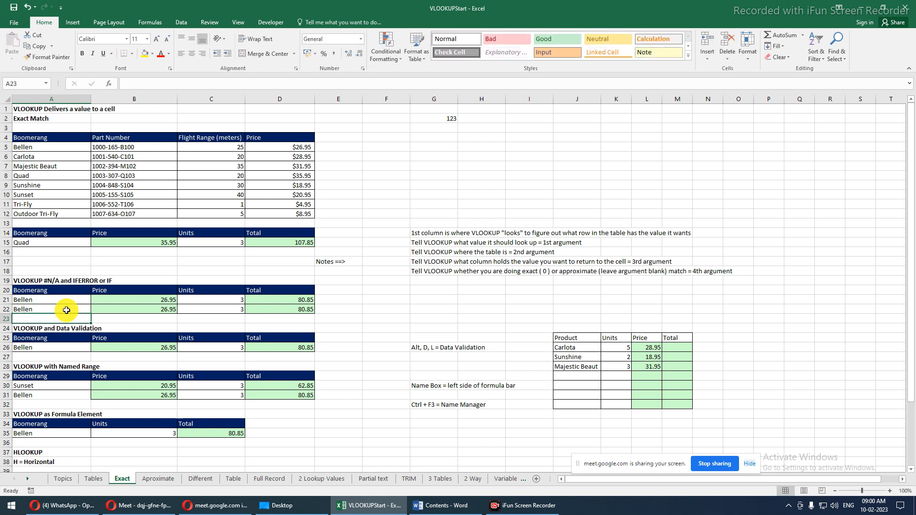
pyautogui.click(67, 311)
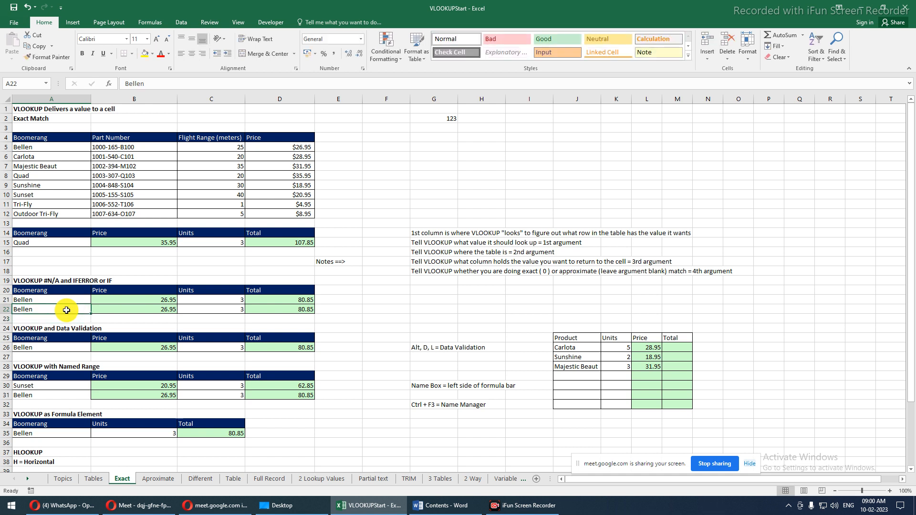
# - Change the boomerang name in A22 to Honda to test the IFNA lookup with an unlisted item
pyautogui.write('Honda')
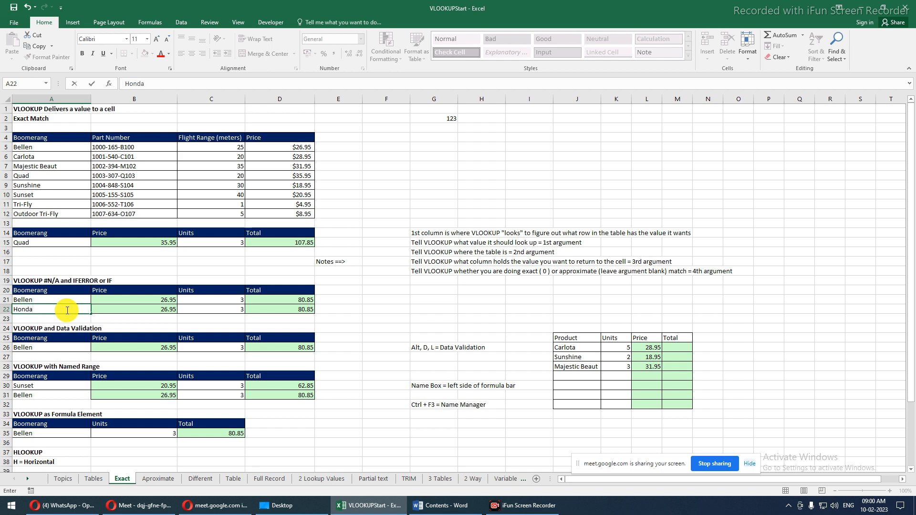
pyautogui.press('Tab')
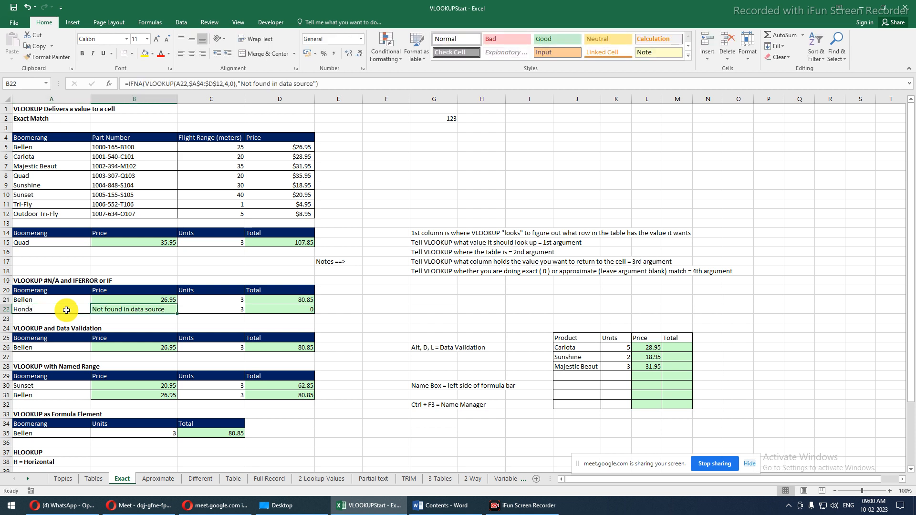
# - Total the prices in B23 with =SUM(B21:B22) and reselect the cell to review its formula
pyautogui.press('Down')
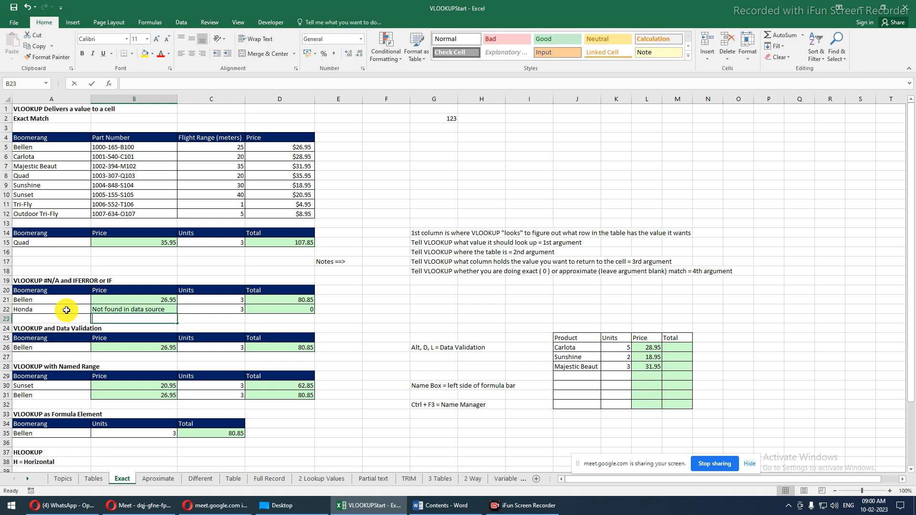
pyautogui.write('=sum')
pyautogui.press('Tab')
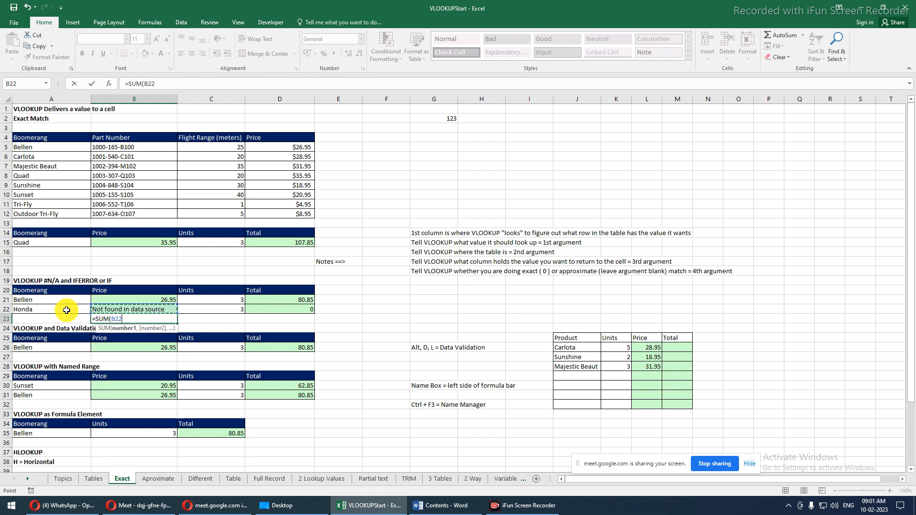
pyautogui.press('Up')
pyautogui.hotkey('shift', 'Up')
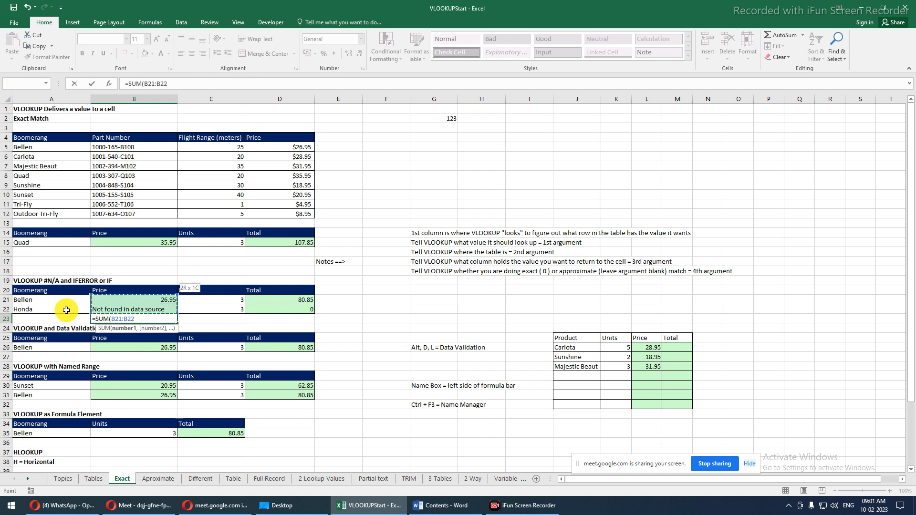
pyautogui.press('Return')
pyautogui.press('Up')
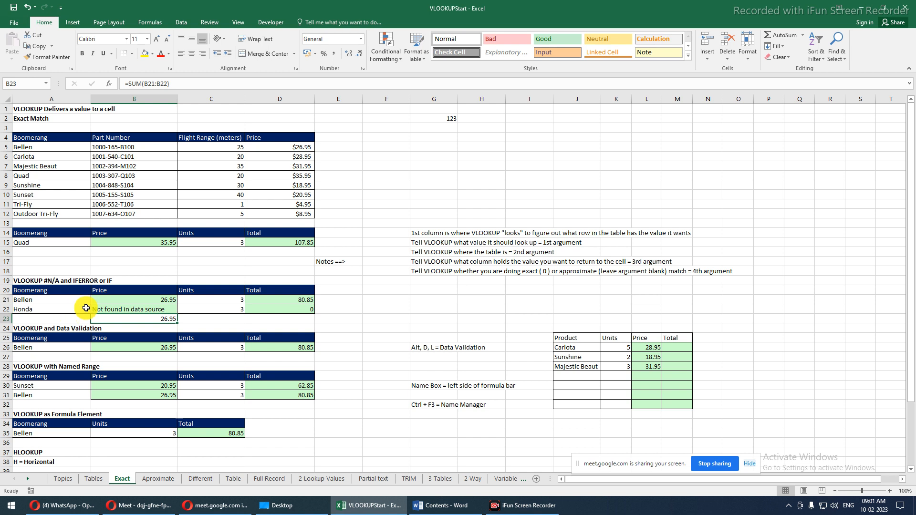
# - Show the sample IFNA formula from G2 as text in G4 using the FORMULATEXT function
pyautogui.click(424, 138)
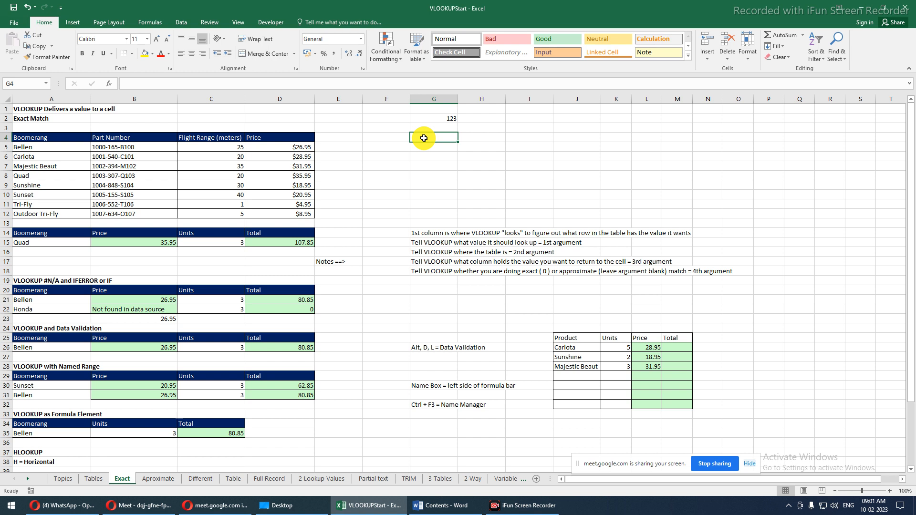
pyautogui.write('=i')
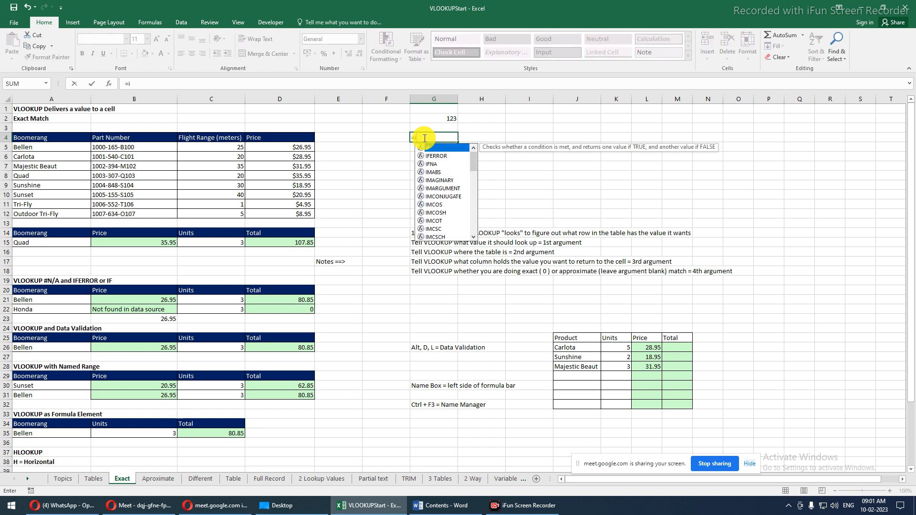
pyautogui.press('BackSpace')
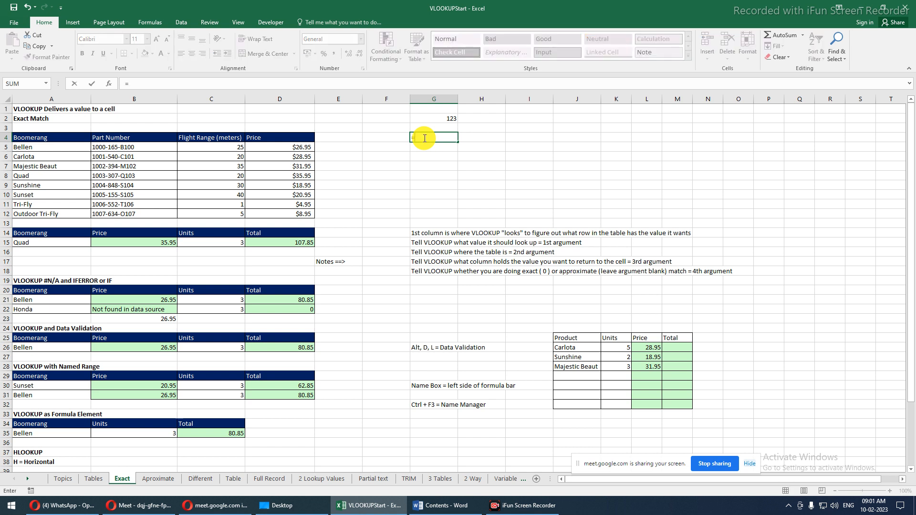
pyautogui.write('fo')
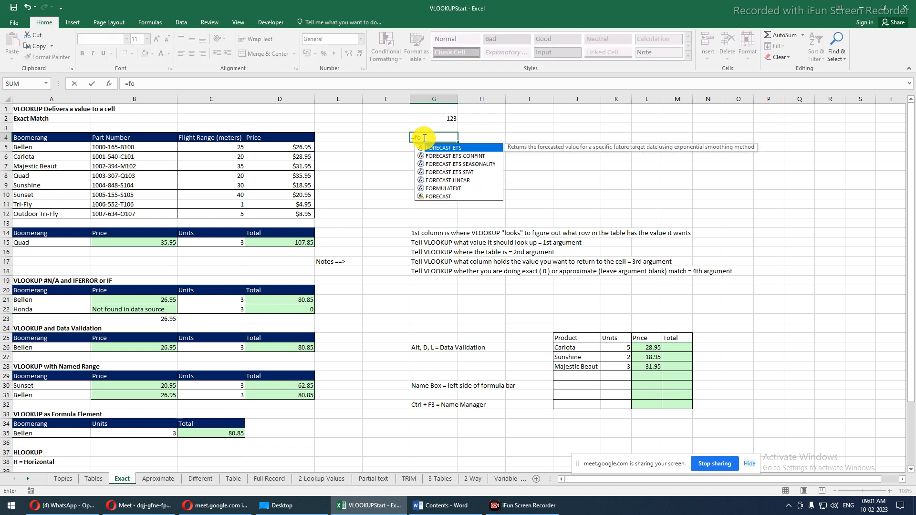
pyautogui.write('rmu')
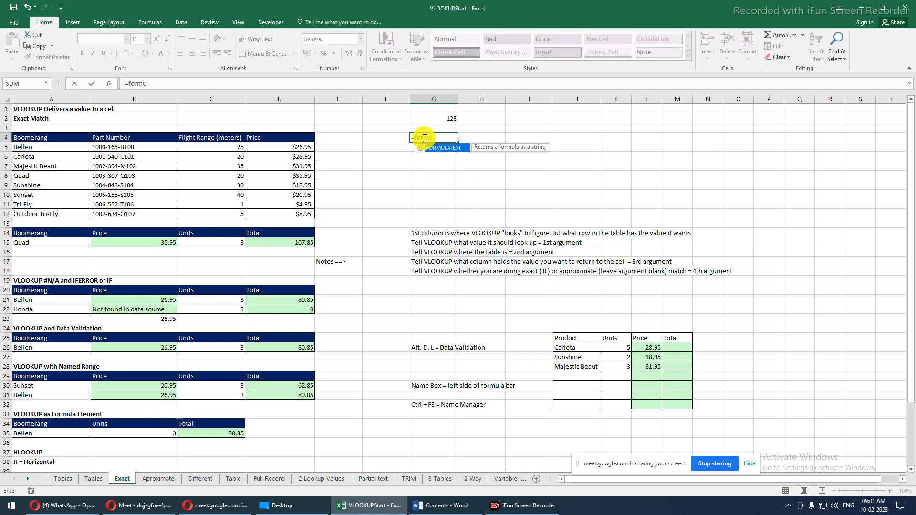
pyautogui.press('Tab')
pyautogui.press('Up')
pyautogui.press('Up')
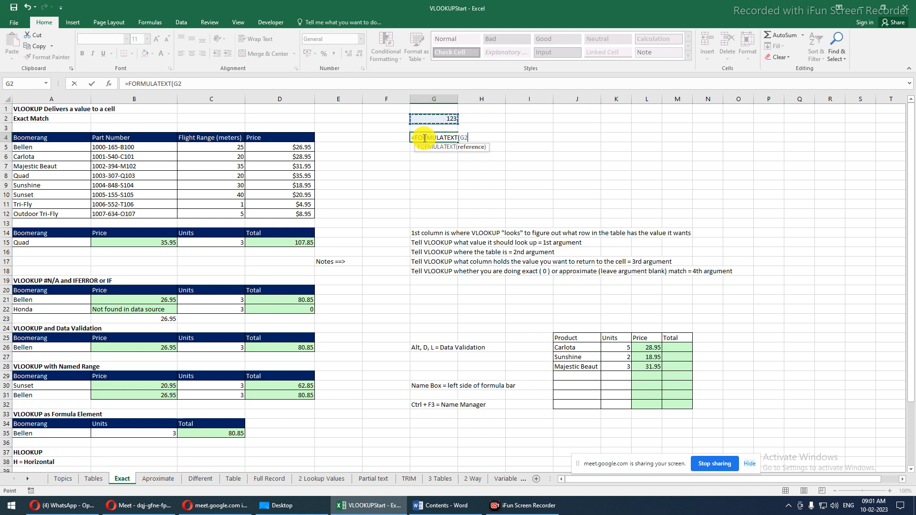
pyautogui.press('Return')
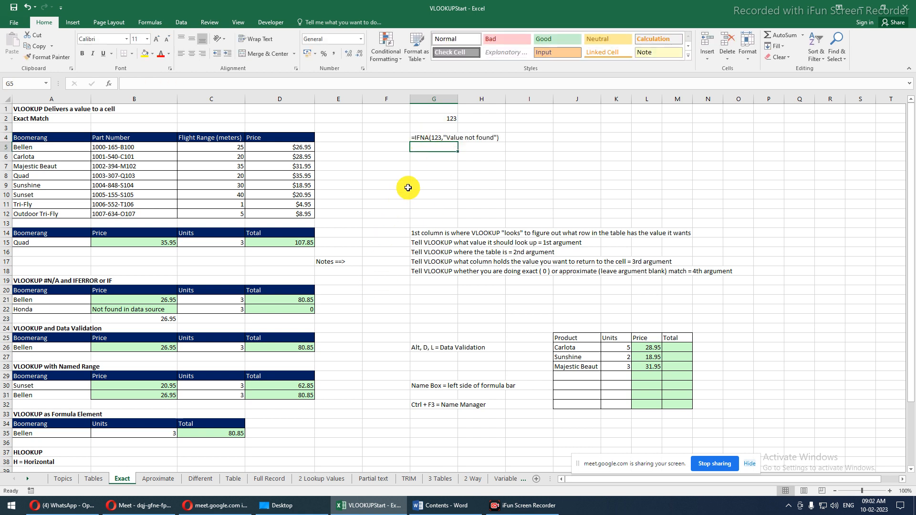
# - Examine the VLOOKUP value argument and the fallback text argument of the IFNA formula in B22
pyautogui.click(123, 311)
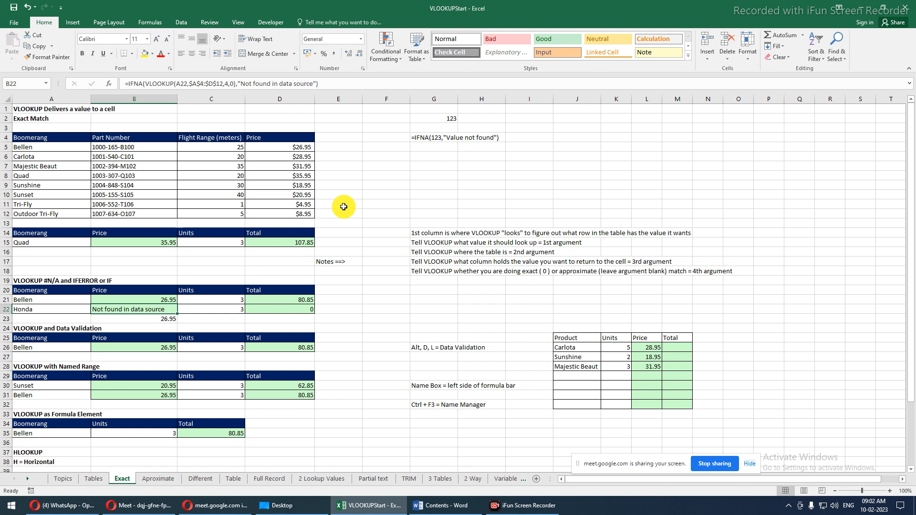
pyautogui.doubleClick(138, 84)
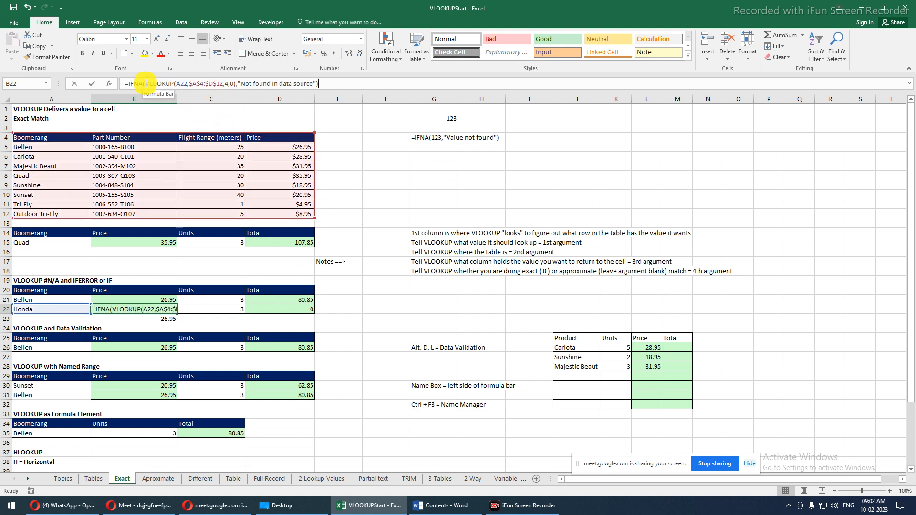
pyautogui.moveTo(200, 74); pyautogui.dragTo(237, 86)
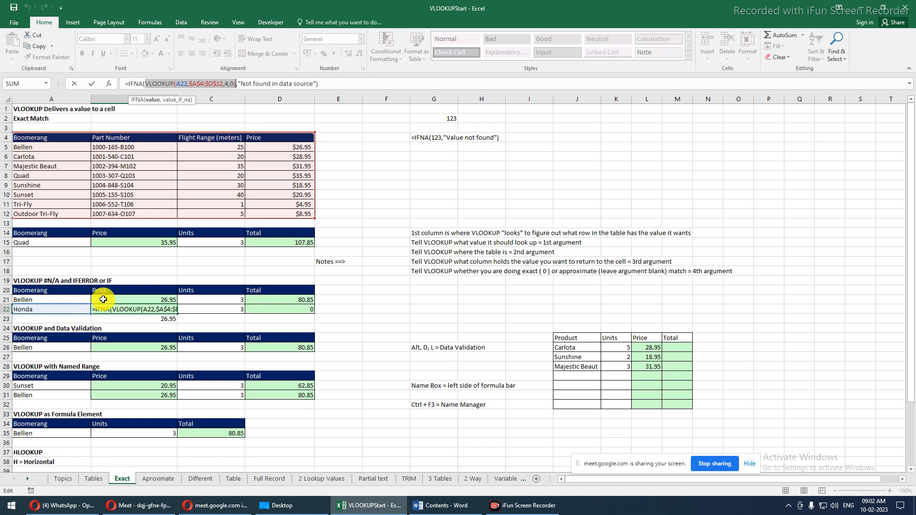
pyautogui.moveTo(144, 83); pyautogui.dragTo(237, 84)
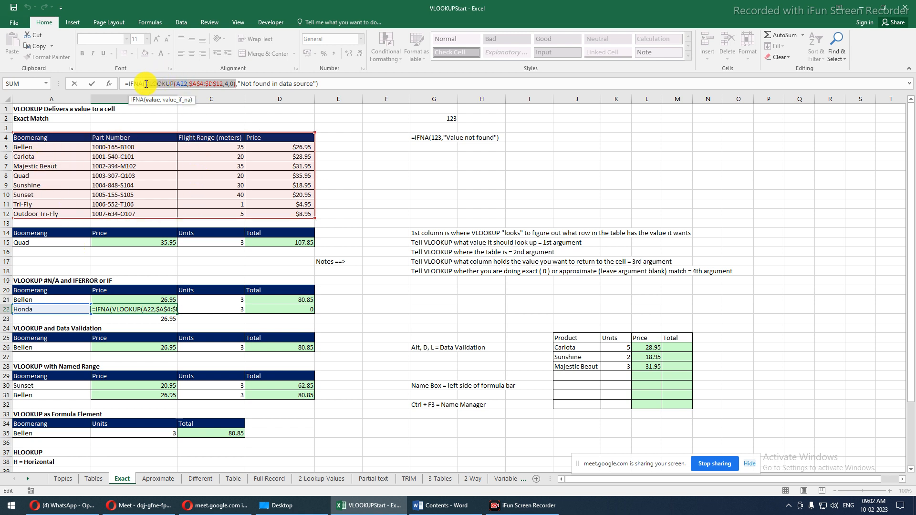
pyautogui.click(244, 84)
pyautogui.moveTo(243, 84); pyautogui.dragTo(317, 83)
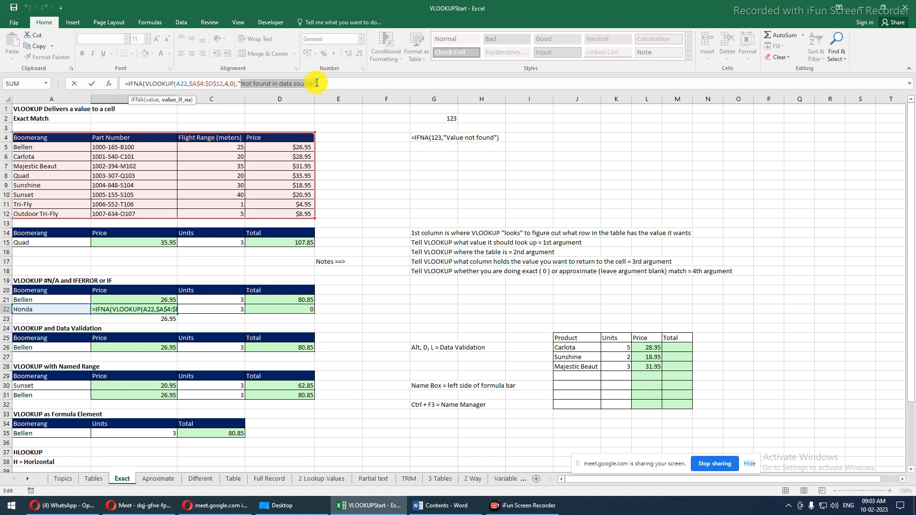
pyautogui.press('Return')
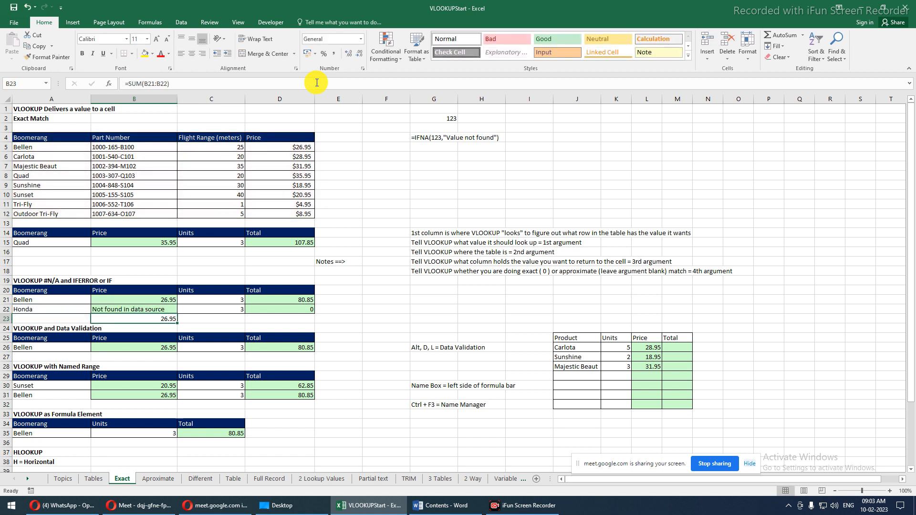
# - Set the VLOOKUP column index number in the B21 formula to 6 to test a different error type
pyautogui.press('Up')
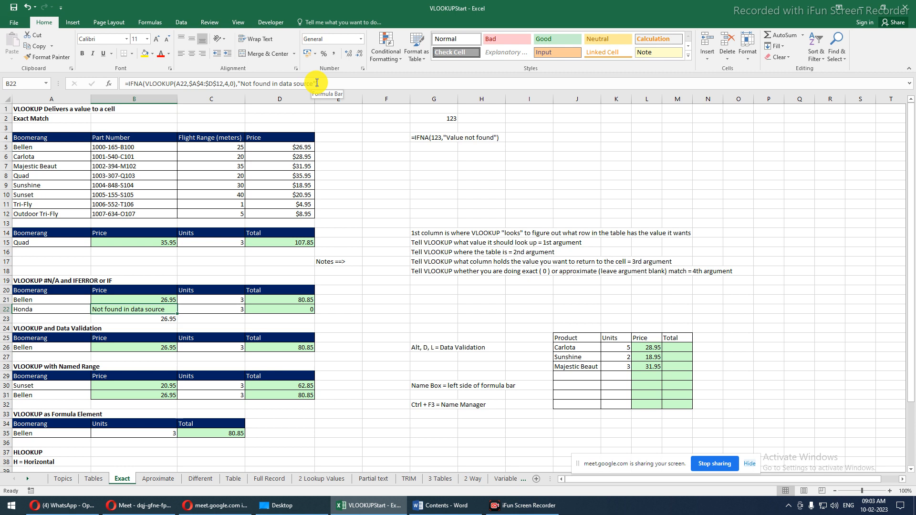
pyautogui.press('Up')
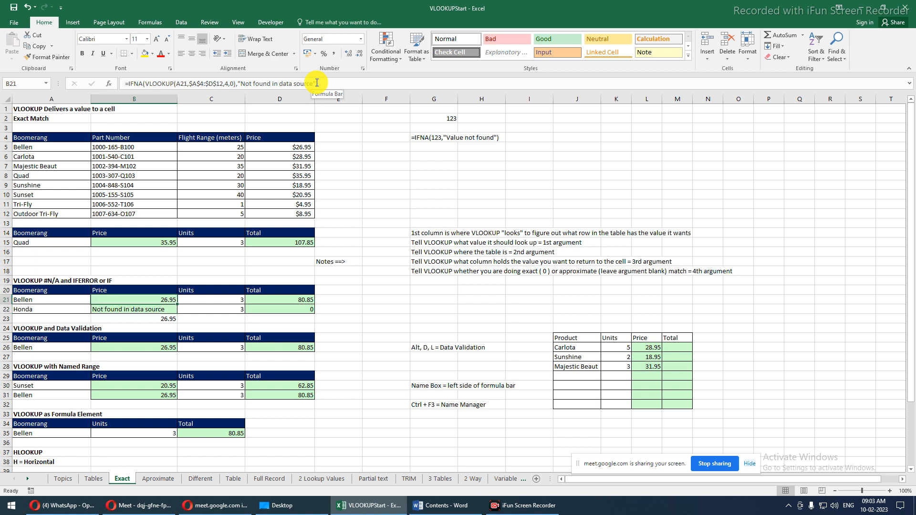
pyautogui.click(227, 82)
pyautogui.press('Delete')
pyautogui.write('6')
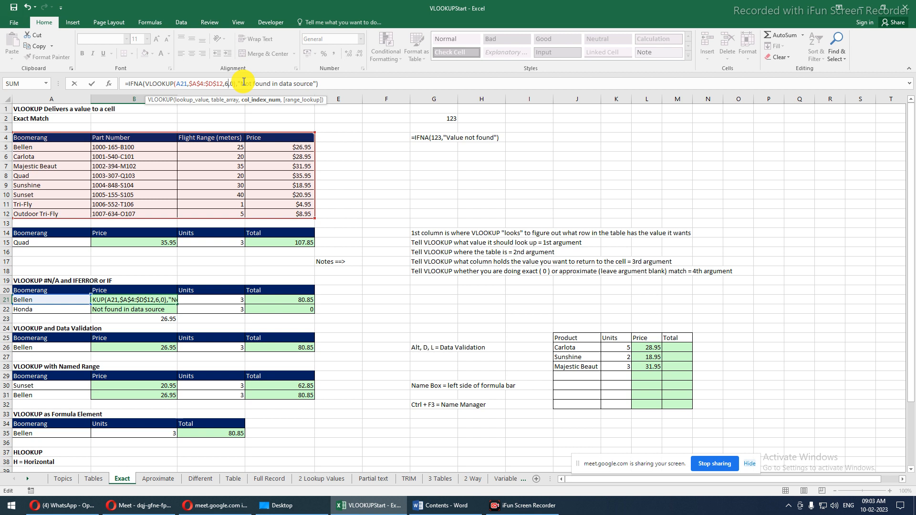
pyautogui.press('Return')
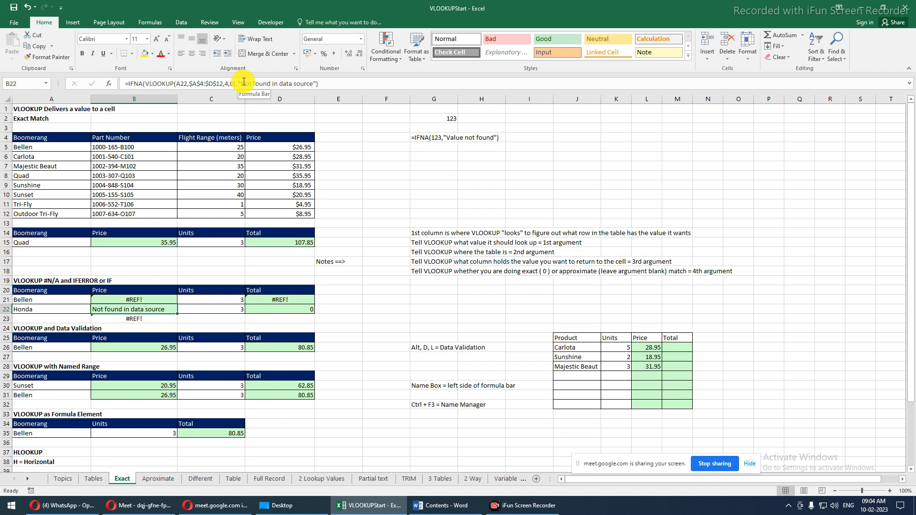
pyautogui.click(430, 155)
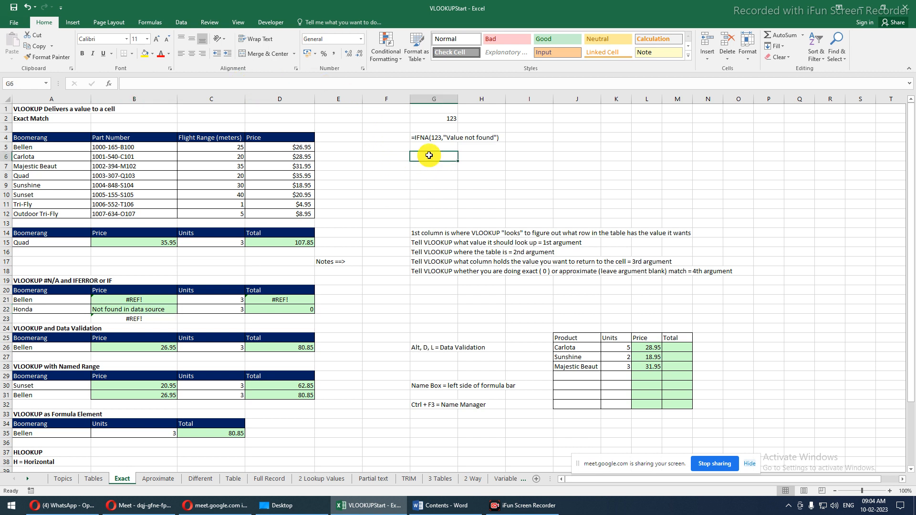
pyautogui.write('=isn')
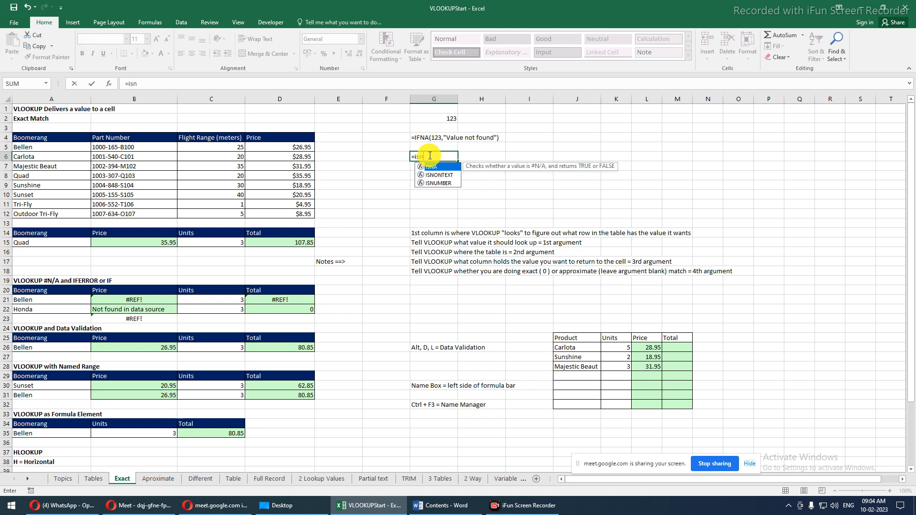
pyautogui.press('Tab')
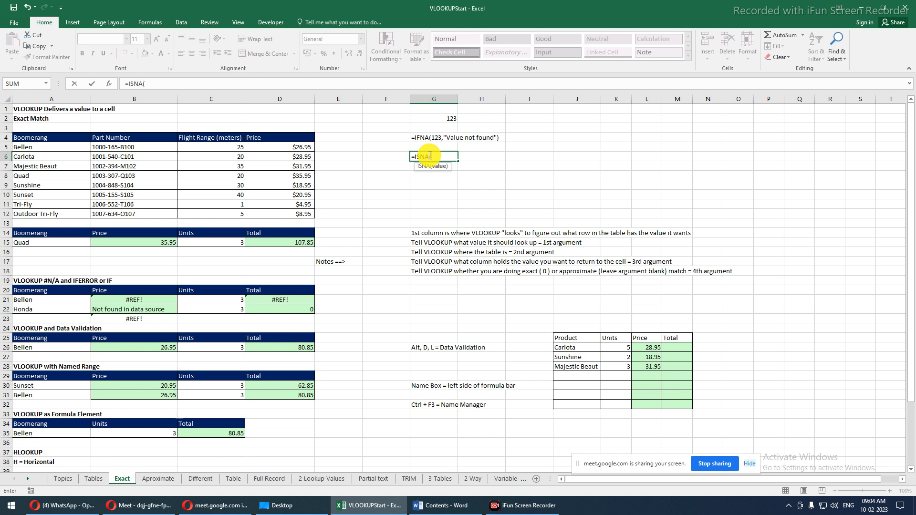
pyautogui.press('BackSpace')
pyautogui.press('BackSpace')
pyautogui.press('BackSpace')
pyautogui.press('BackSpace')
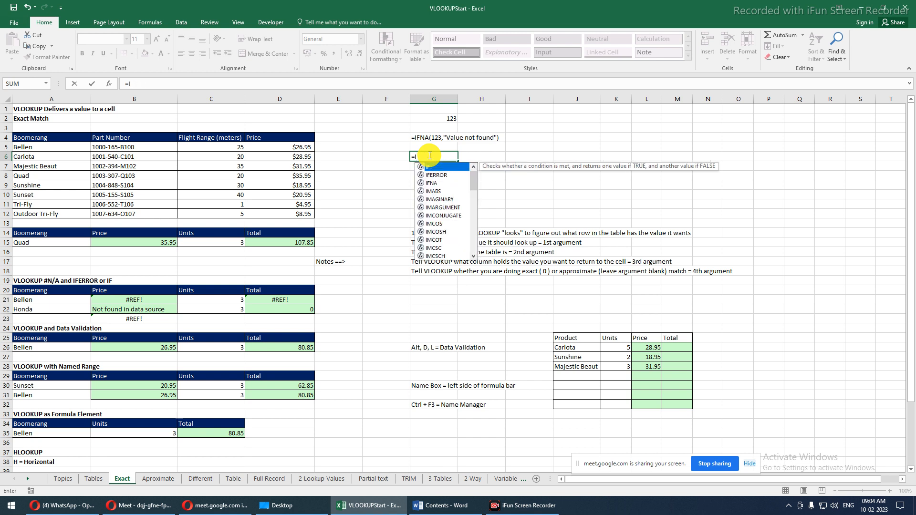
pyautogui.press('BackSpace')
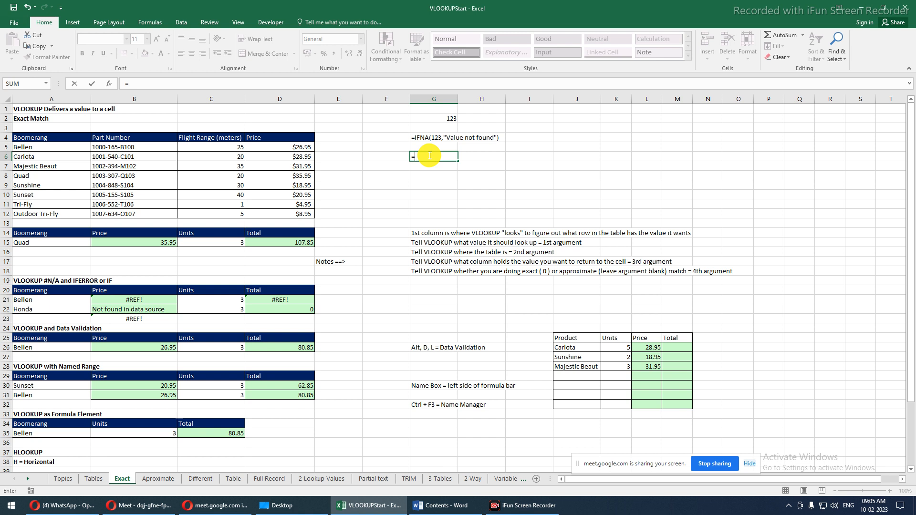
# - Enter the sample formula =IFERROR(123,"error msg") in G6 and reselect the cell
pyautogui.write('ifer')
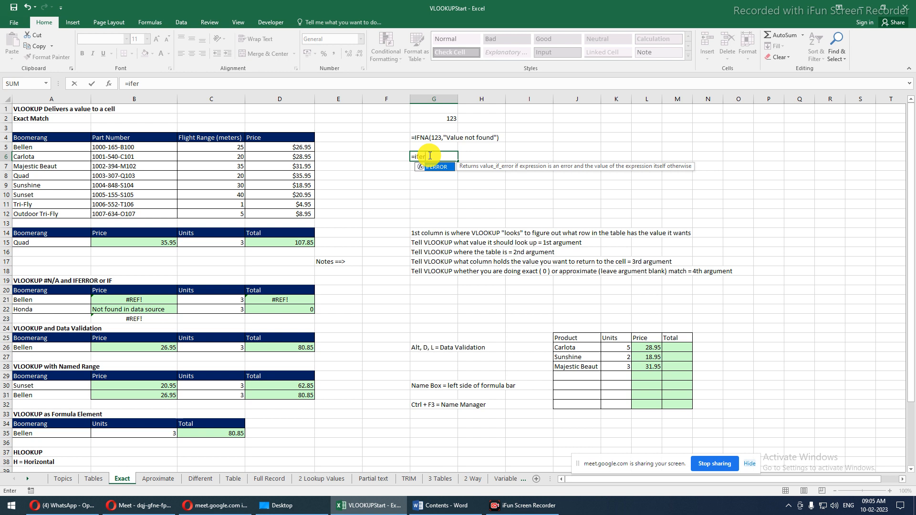
pyautogui.press('Tab')
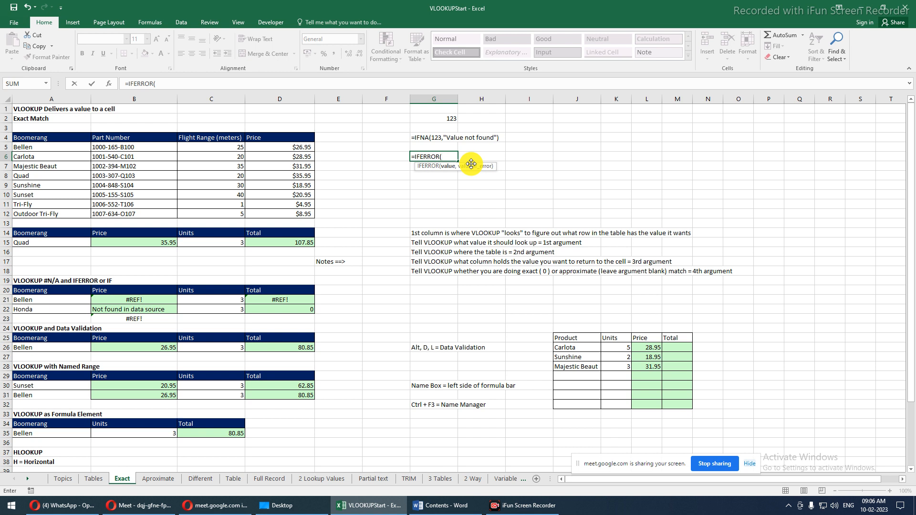
pyautogui.write('123,"error msg')
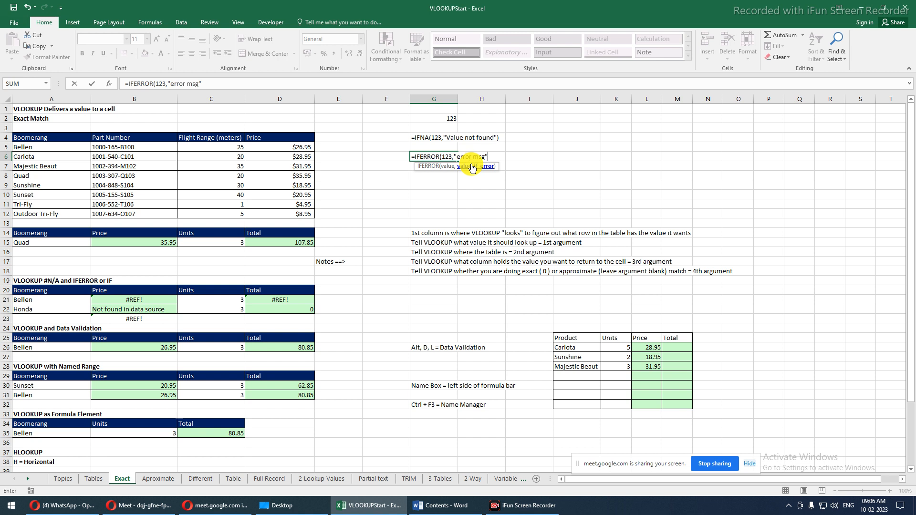
pyautogui.press('Return')
pyautogui.press('Up')
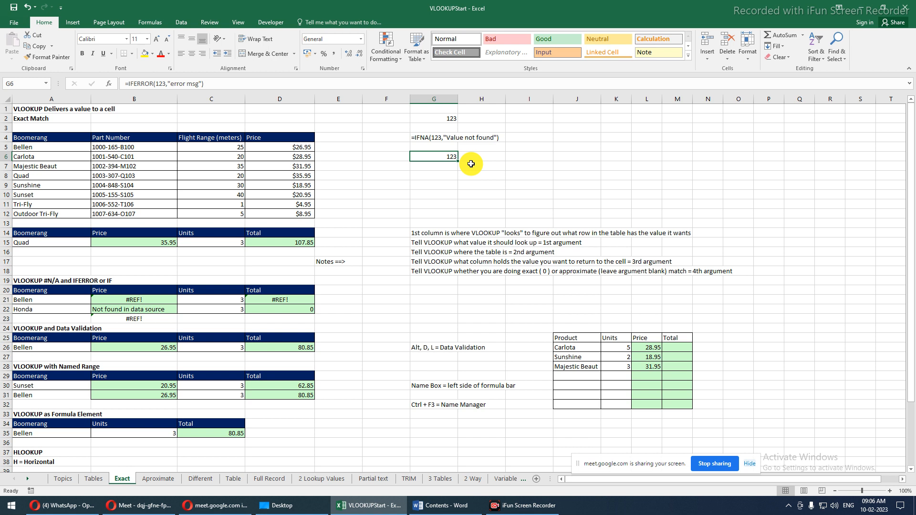
# - Replace IFNA with IFERROR around the VLOOKUP formula in B21, keeping the fallback text
pyautogui.click(130, 300)
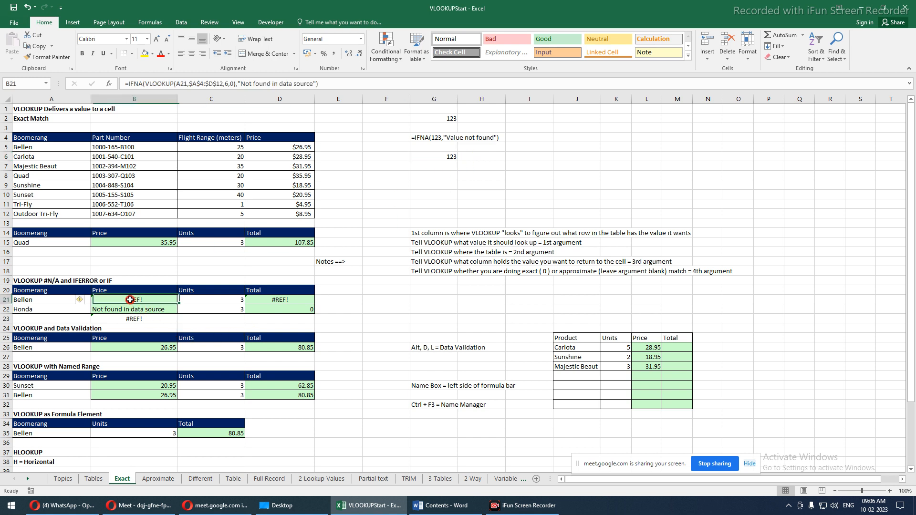
pyautogui.click(129, 83)
pyautogui.moveTo(130, 83); pyautogui.dragTo(143, 84)
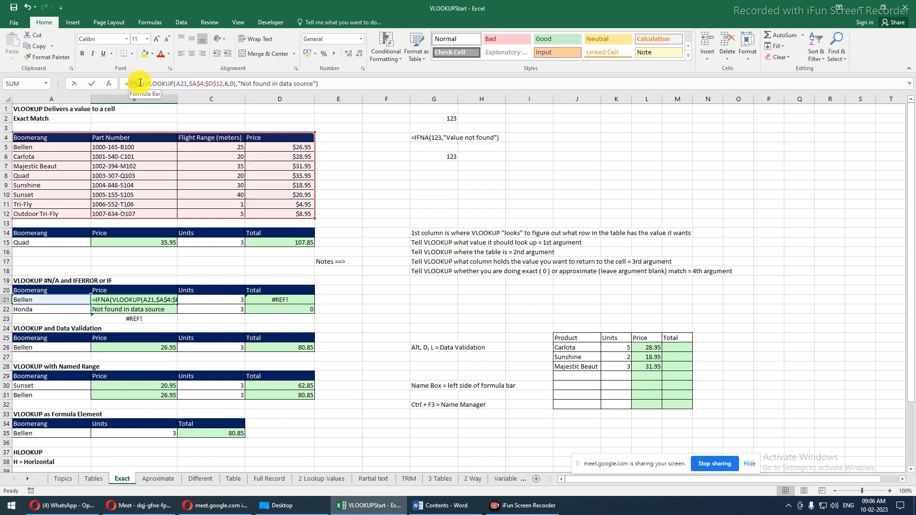
pyautogui.write('e')
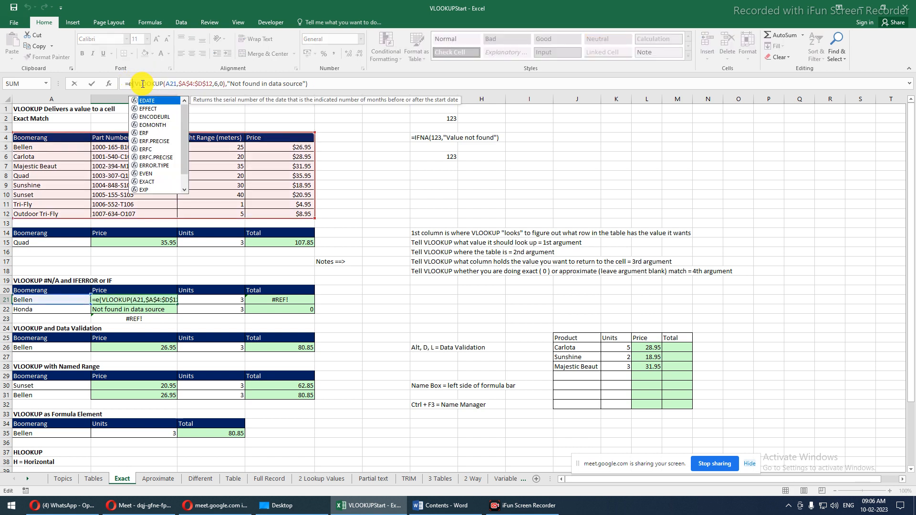
pyautogui.press('BackSpace')
pyautogui.write('ifer')
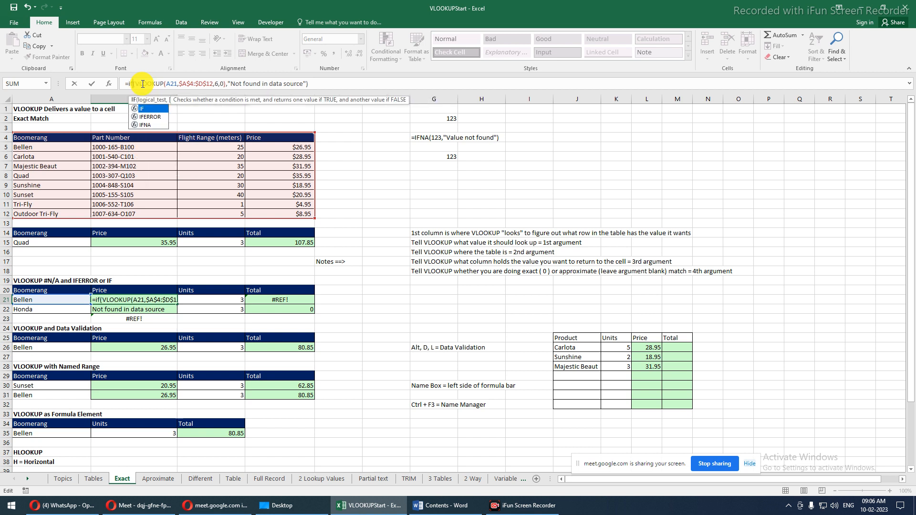
pyautogui.press('Tab')
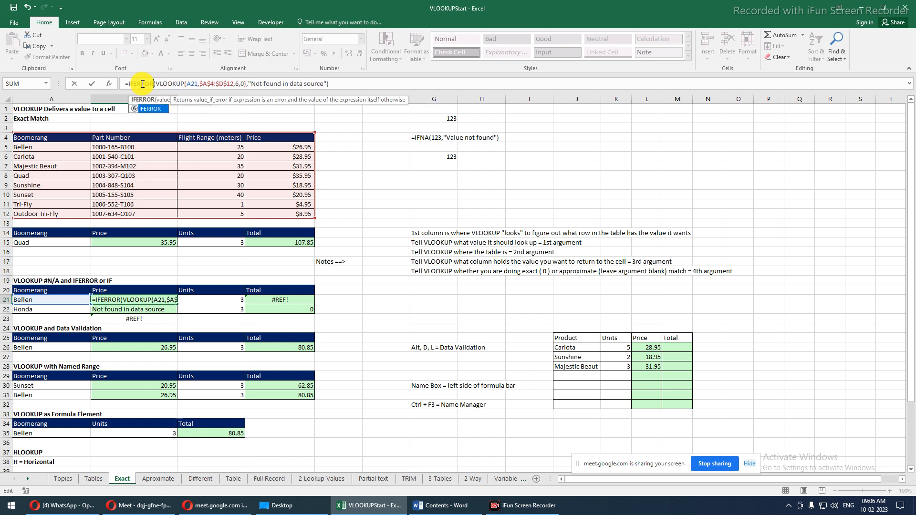
pyautogui.press('Return')
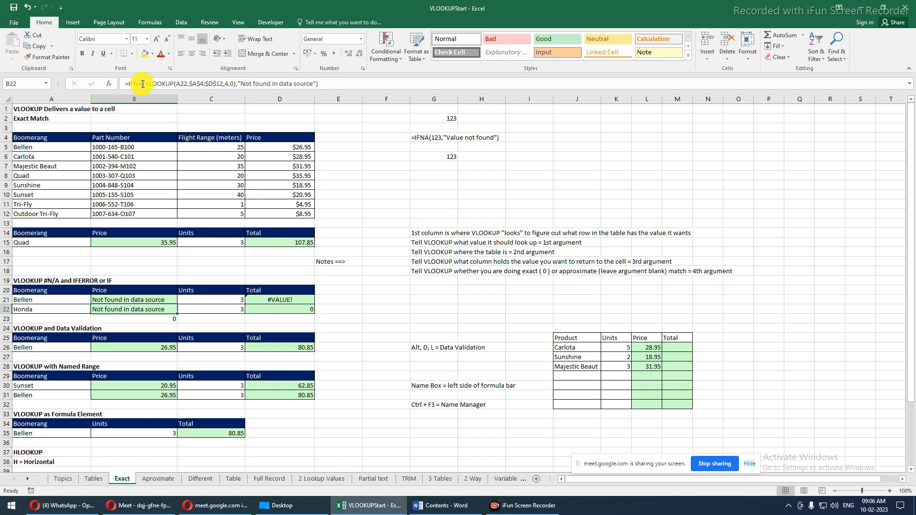
# - Fill the IFERROR formula from B21 down into B22
pyautogui.click(121, 298)
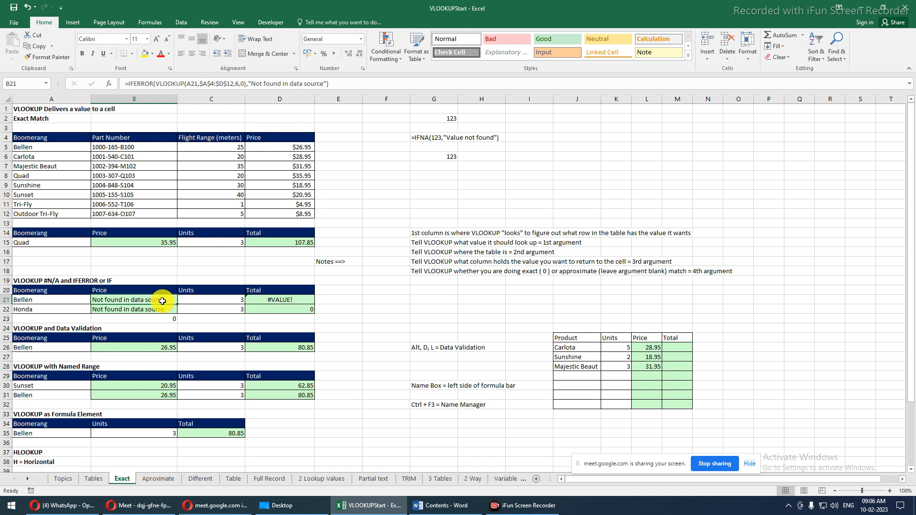
pyautogui.moveTo(160, 301); pyautogui.dragTo(160, 309)
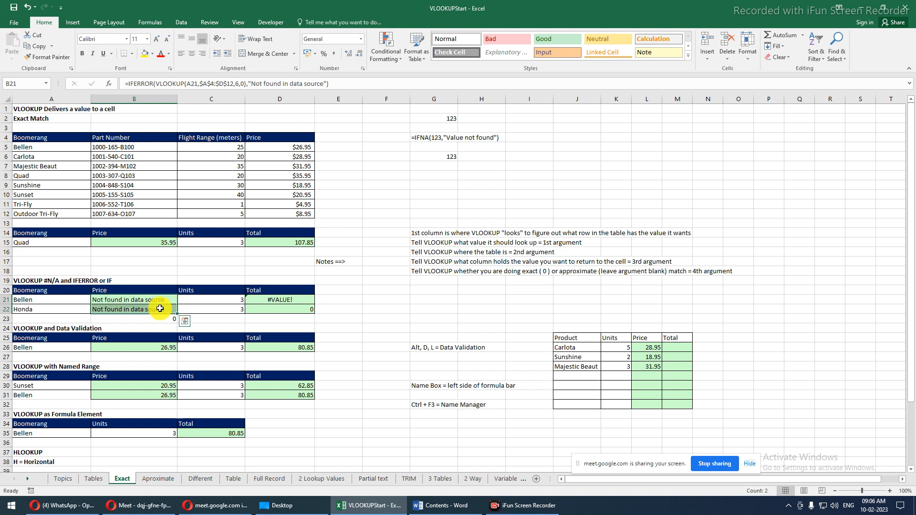
pyautogui.press('Down')
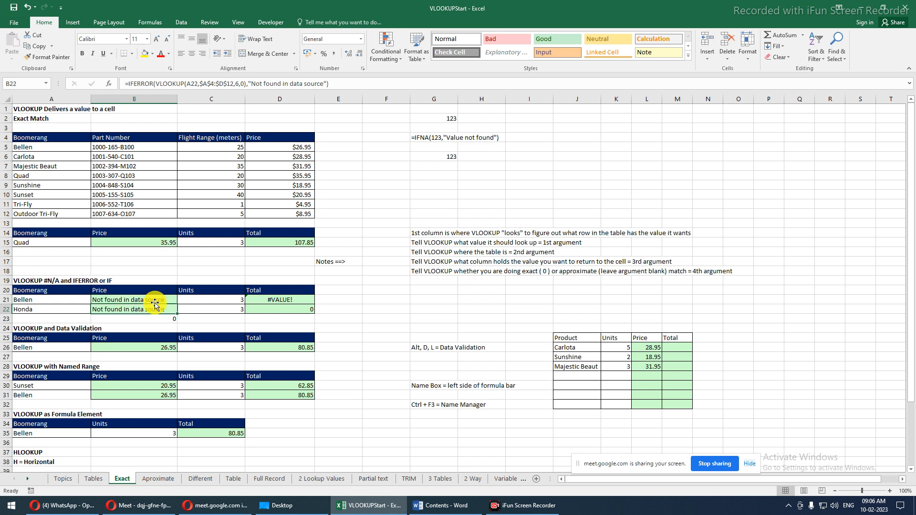
pyautogui.click(153, 302)
pyautogui.press('F2')
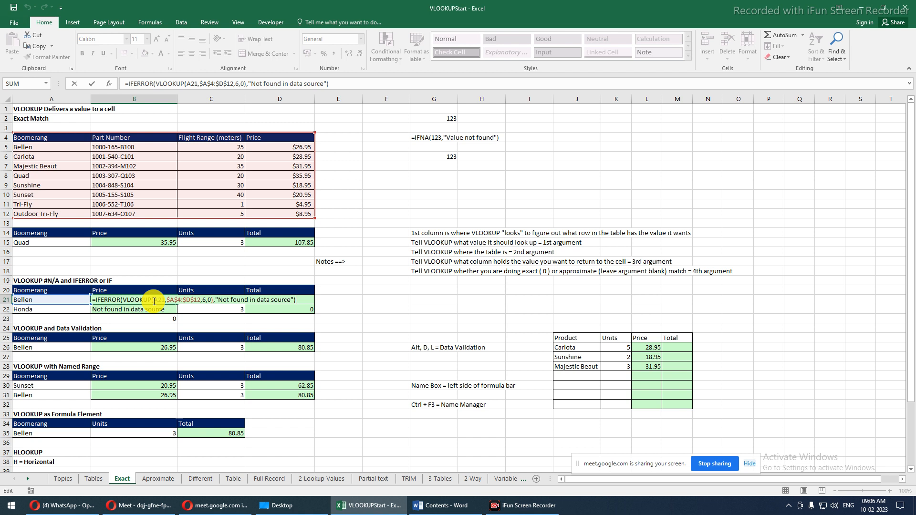
pyautogui.press('Escape')
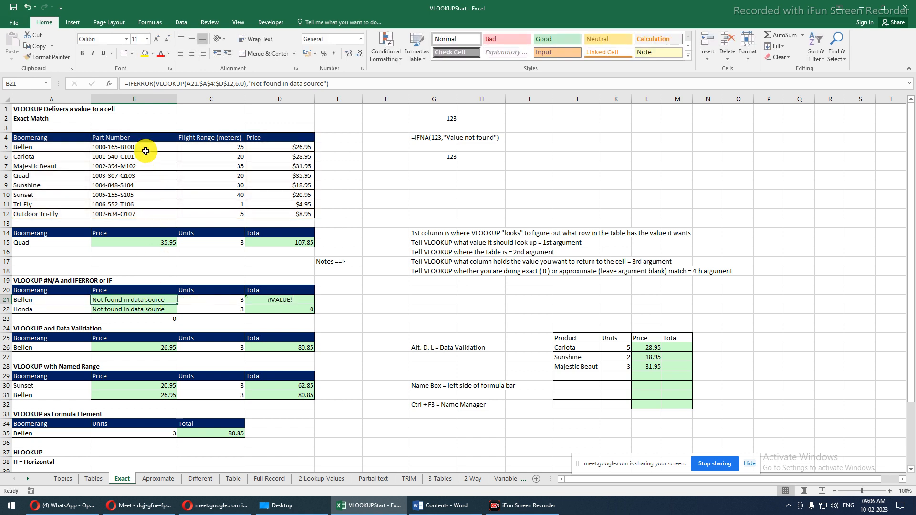
pyautogui.press('alt')
pyautogui.press('t')
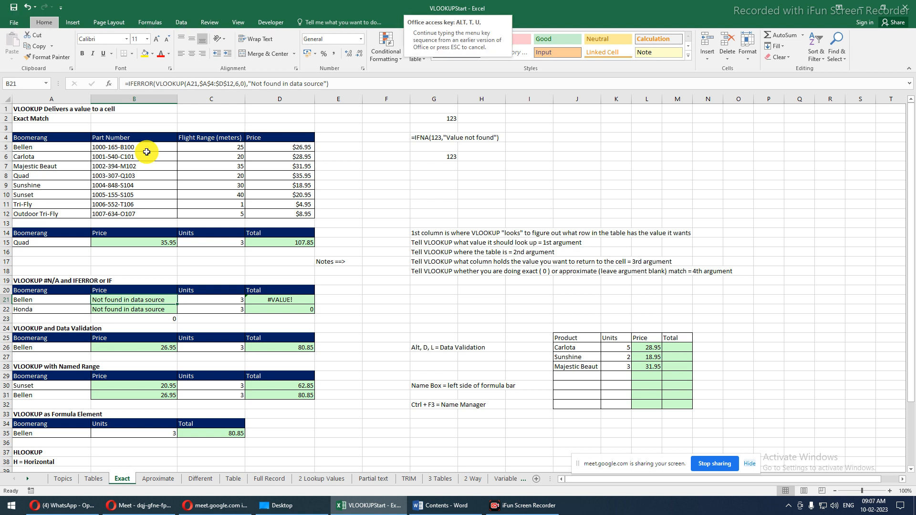
pyautogui.press('Escape')
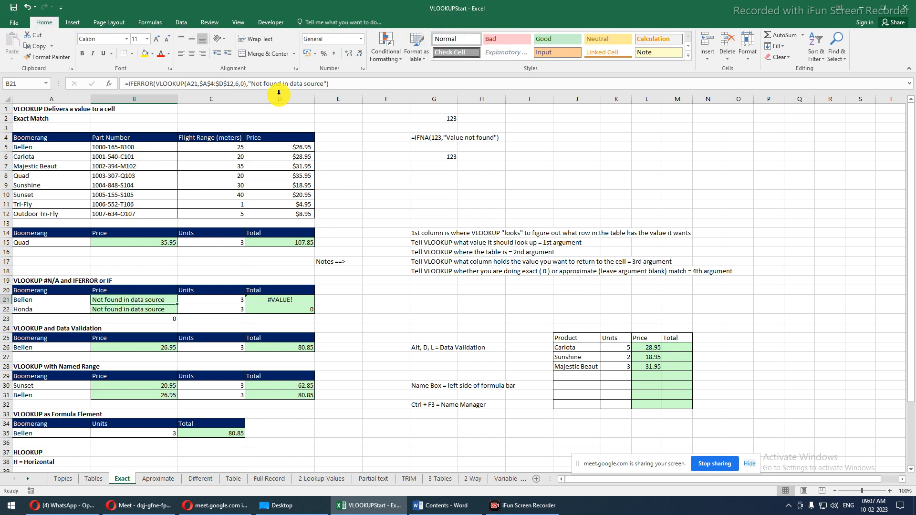
# - Set the VLOOKUP column index number in the B21 IFERROR formula to 4 and fill the formula down to B22
pyautogui.click(238, 82)
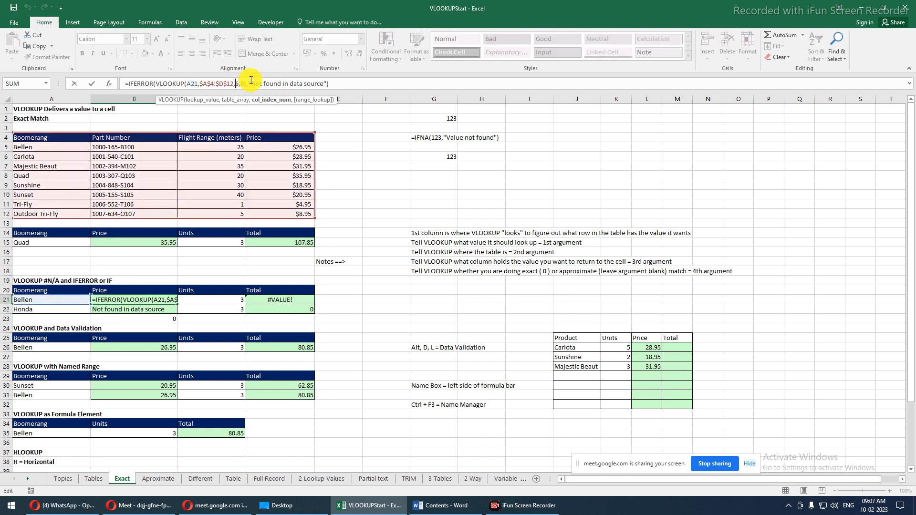
pyautogui.press('Delete')
pyautogui.write('4')
pyautogui.press('Return')
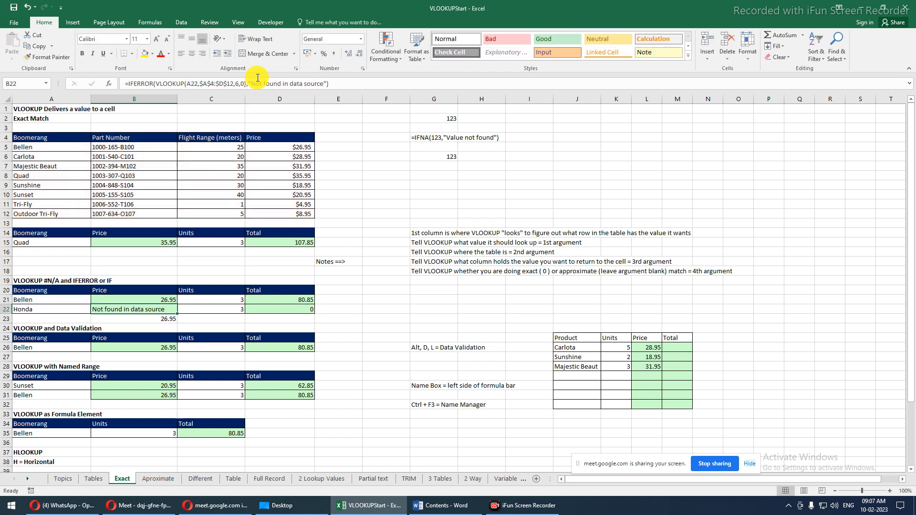
pyautogui.moveTo(137, 311)
pyautogui.mouseDown()
pyautogui.moveTo(134, 298)
pyautogui.moveTo(137, 306)
pyautogui.mouseUp()
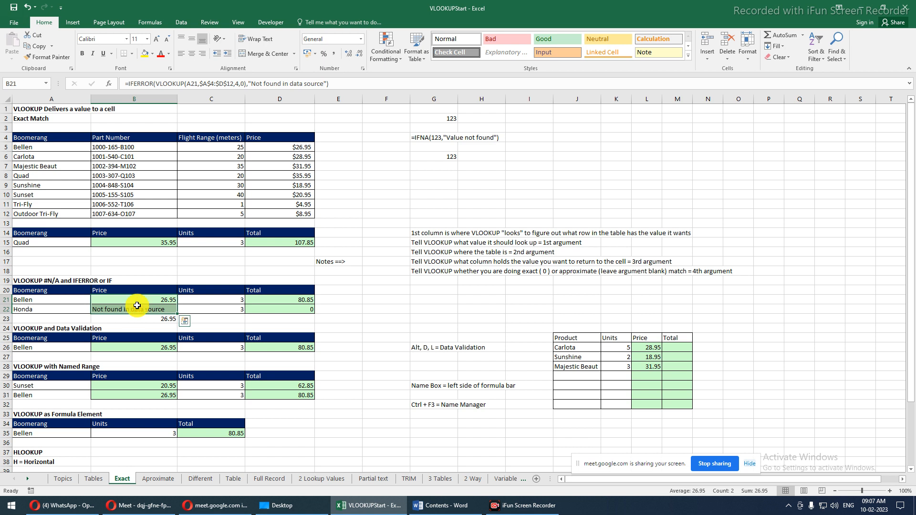
pyautogui.click(44, 311)
pyautogui.click(114, 312)
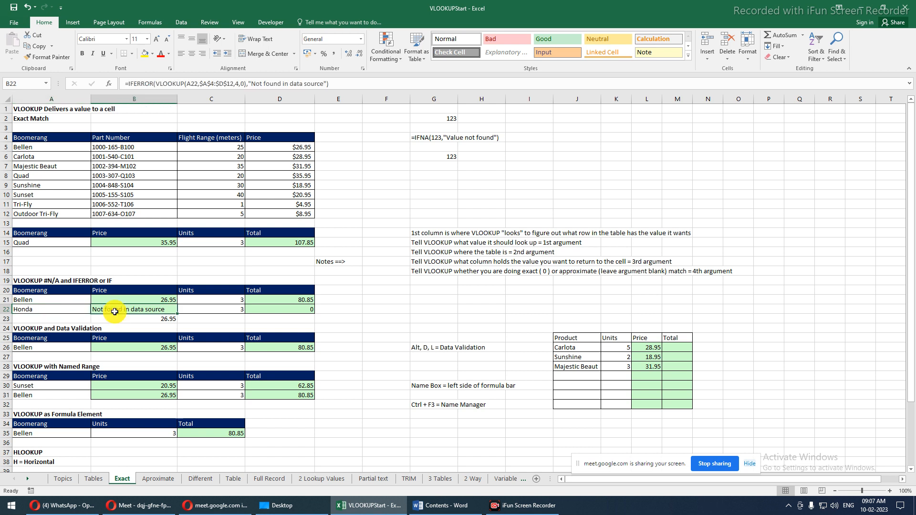
# - Enter Quad as the boomerang name in A22 and check the price formula in B22
pyautogui.click(71, 306)
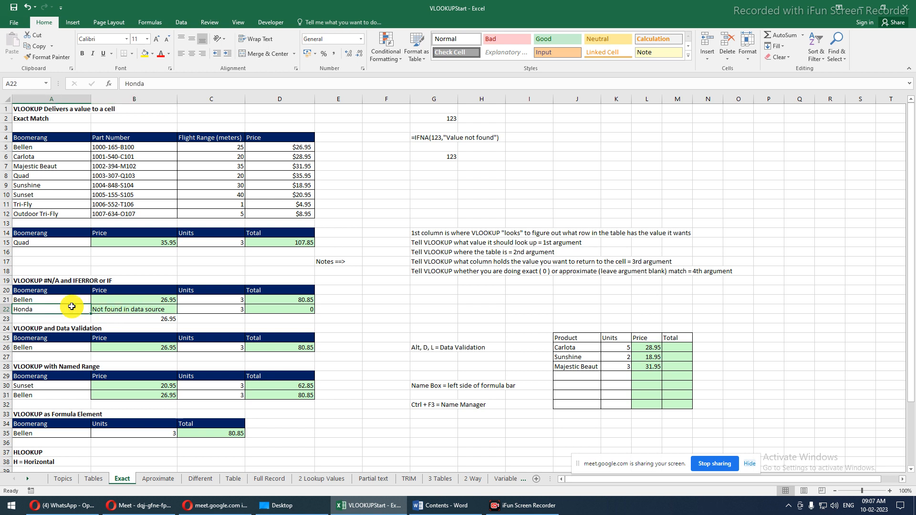
pyautogui.write('Quad')
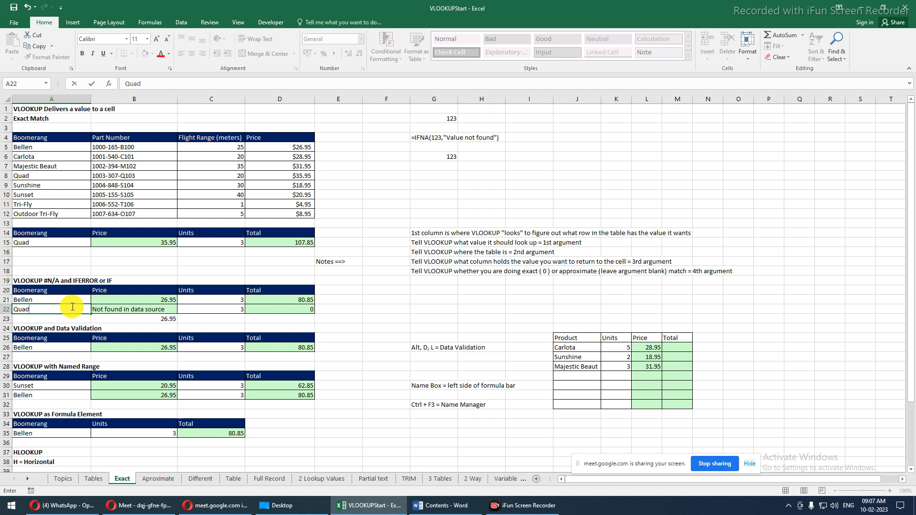
pyautogui.press('Return')
pyautogui.press('Up')
pyautogui.press('Right')
pyautogui.press('Left')
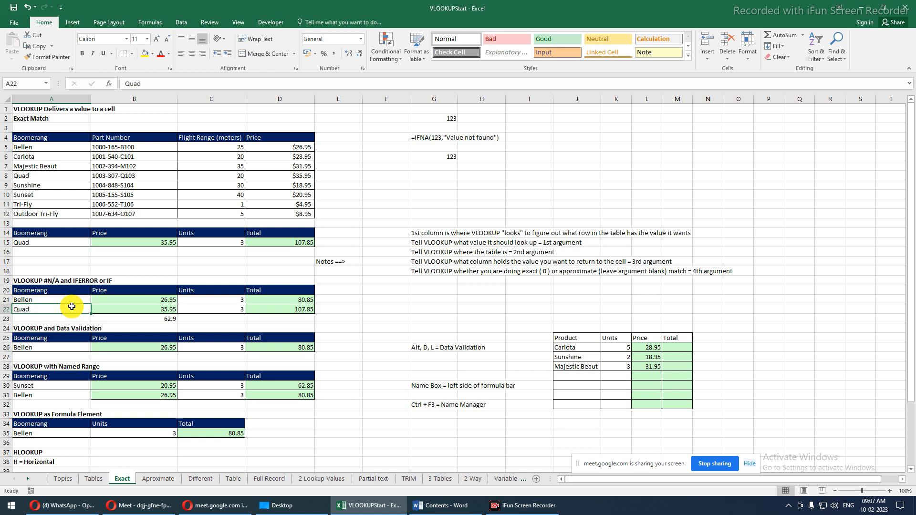
pyautogui.press('Right')
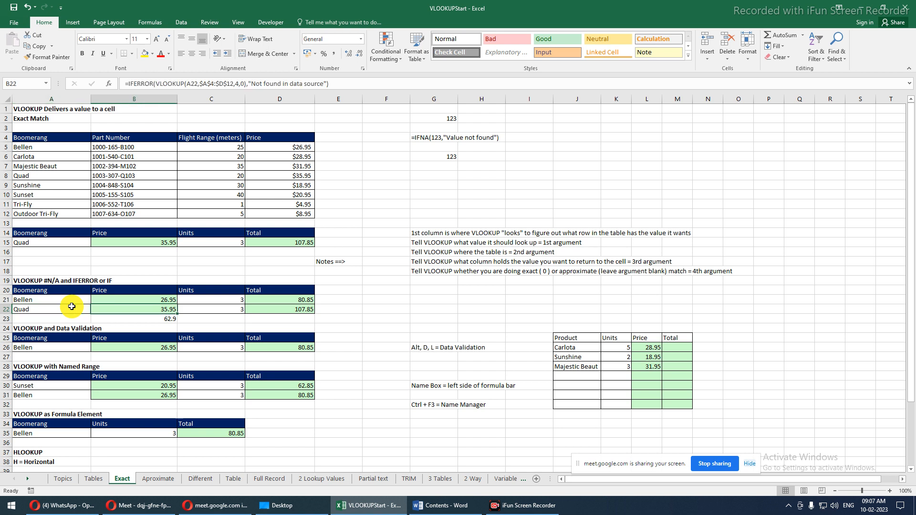
# - Enter =2/0 in A22 to test the B22 IFERROR formula with an error as lookup value
pyautogui.click(72, 307)
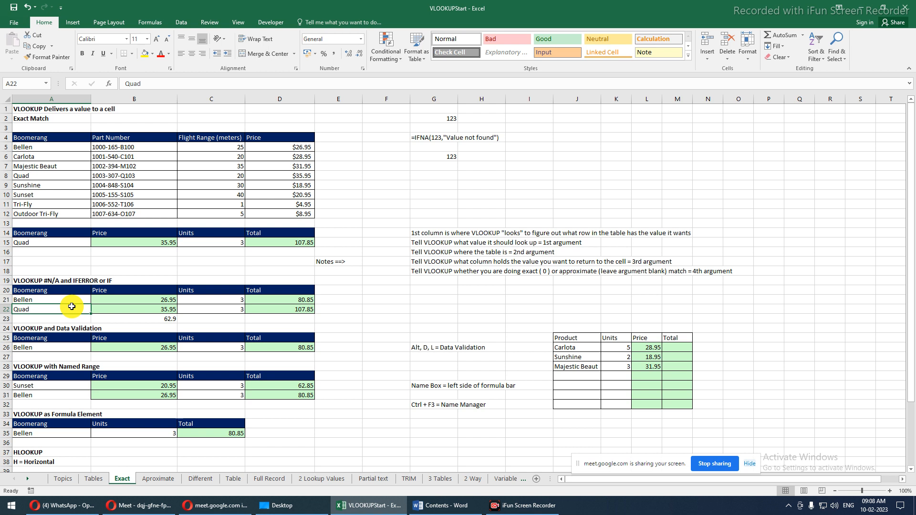
pyautogui.write('=2')
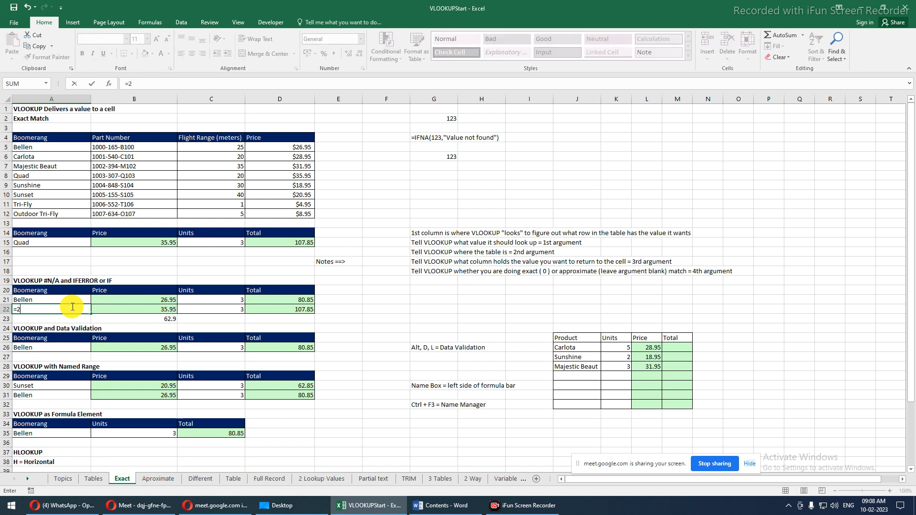
pyautogui.write('/0')
pyautogui.press('Return')
pyautogui.click(72, 307)
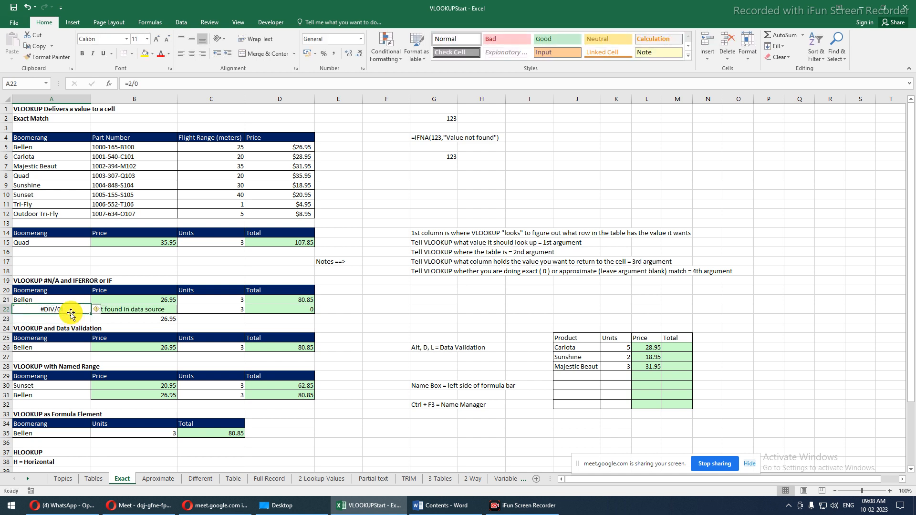
pyautogui.click(114, 315)
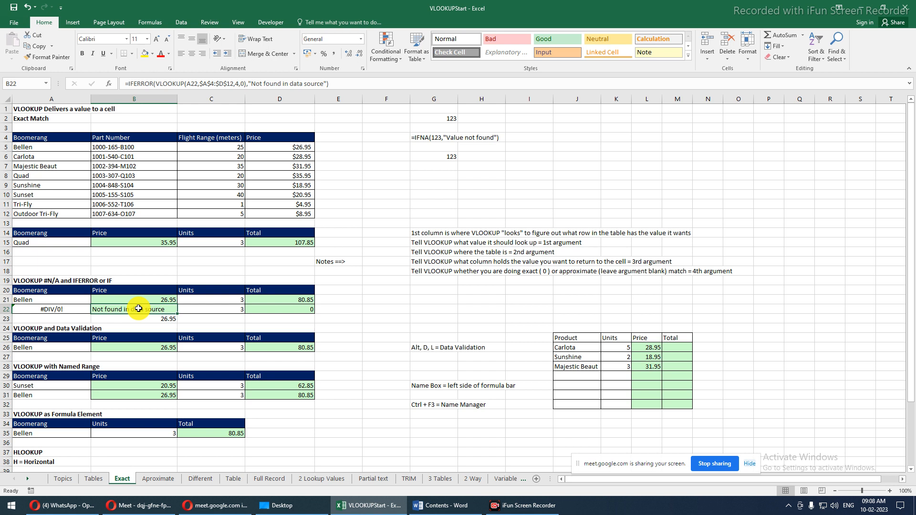
# - Enter Sun Shine as the boomerang name in A22 to test a name missing from the table
pyautogui.click(51, 311)
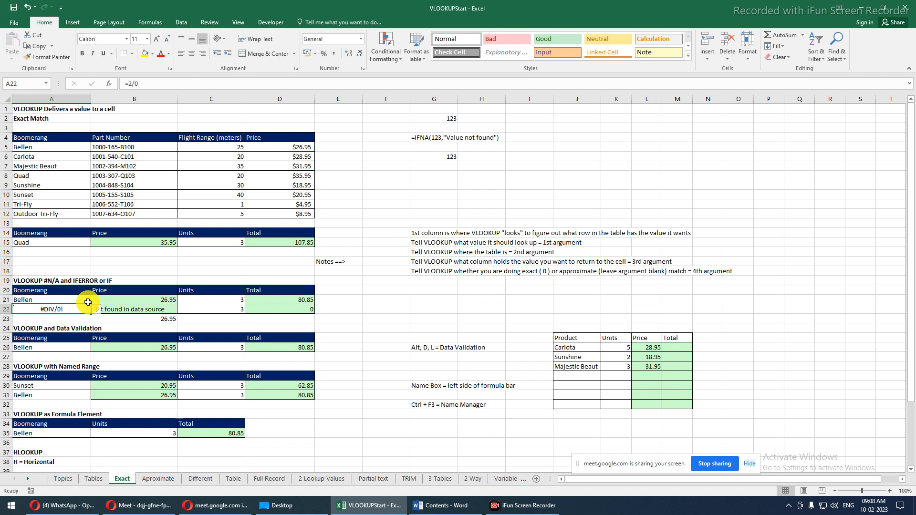
pyautogui.write('Sun')
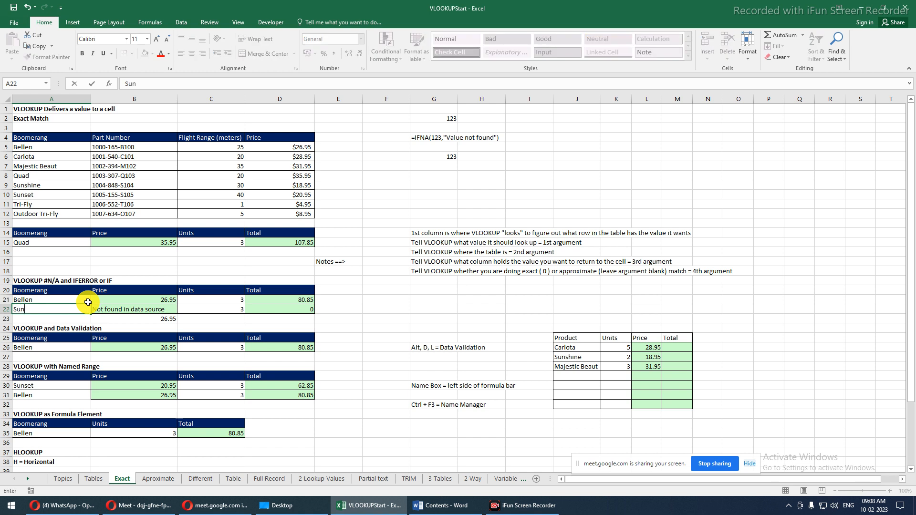
pyautogui.write(' Shine')
pyautogui.press('Return')
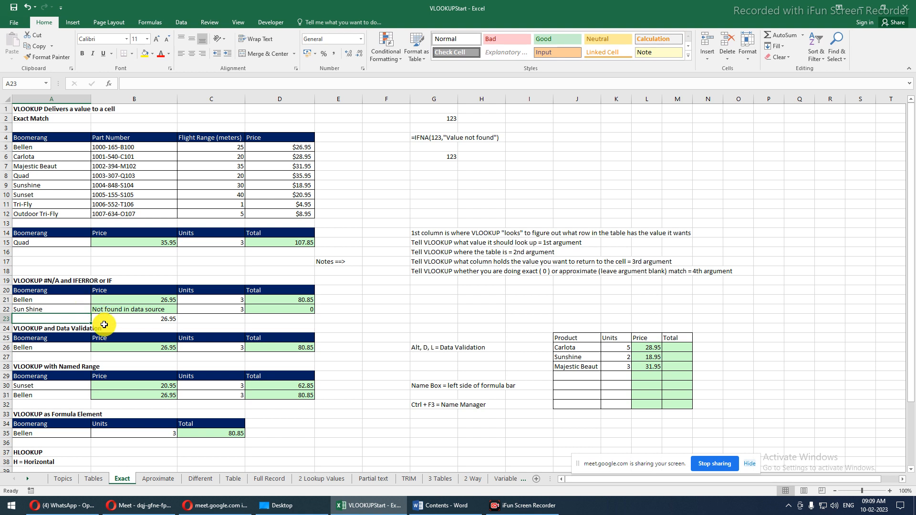
pyautogui.click(447, 176)
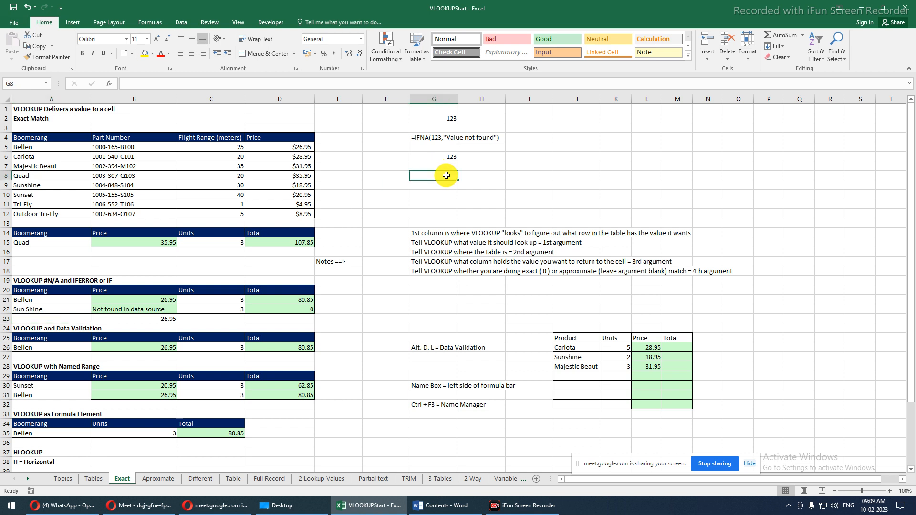
pyautogui.write('=i')
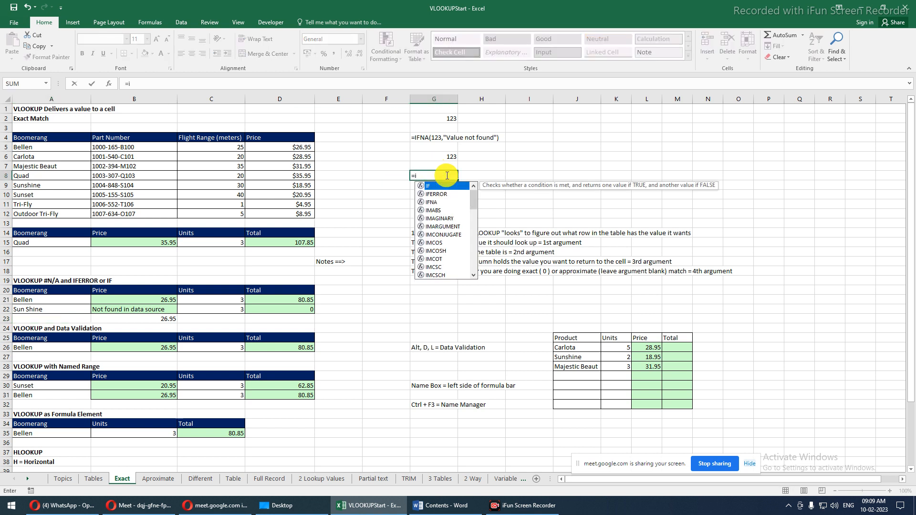
pyautogui.write('sna')
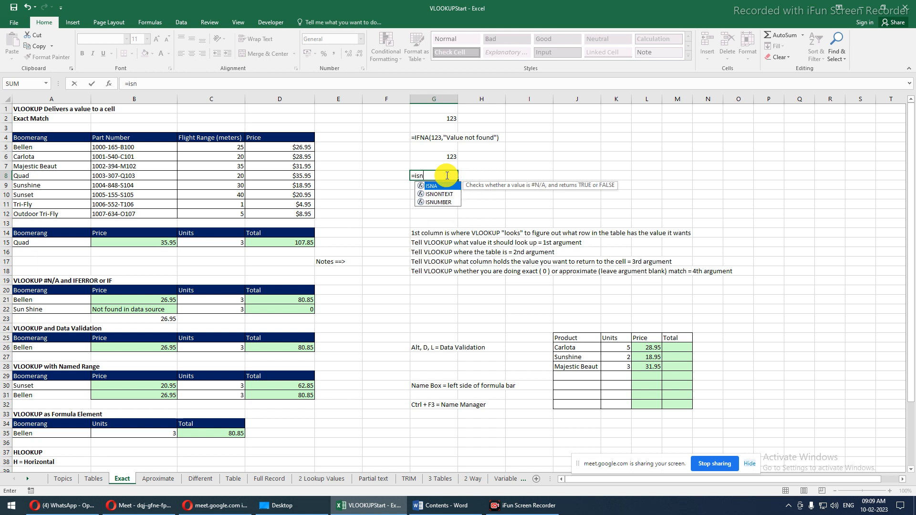
pyautogui.press('Tab')
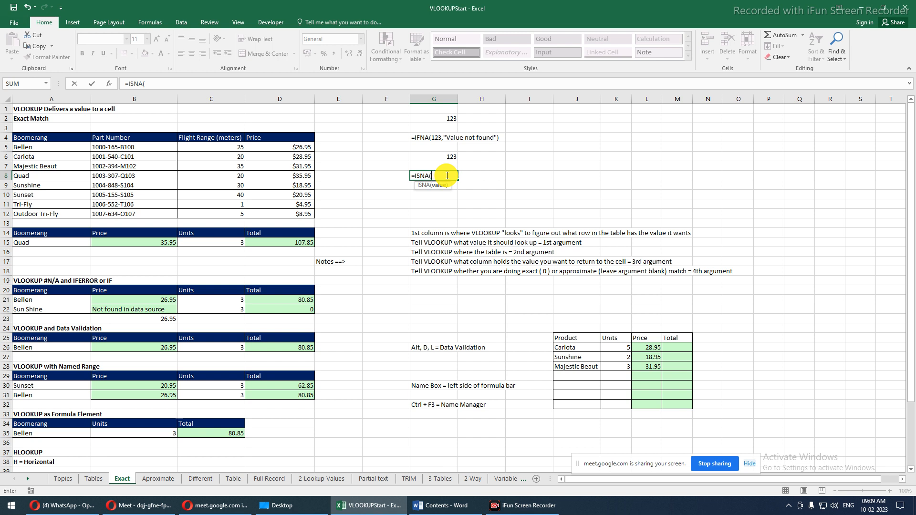
pyautogui.click(121, 320)
pyautogui.press('Escape')
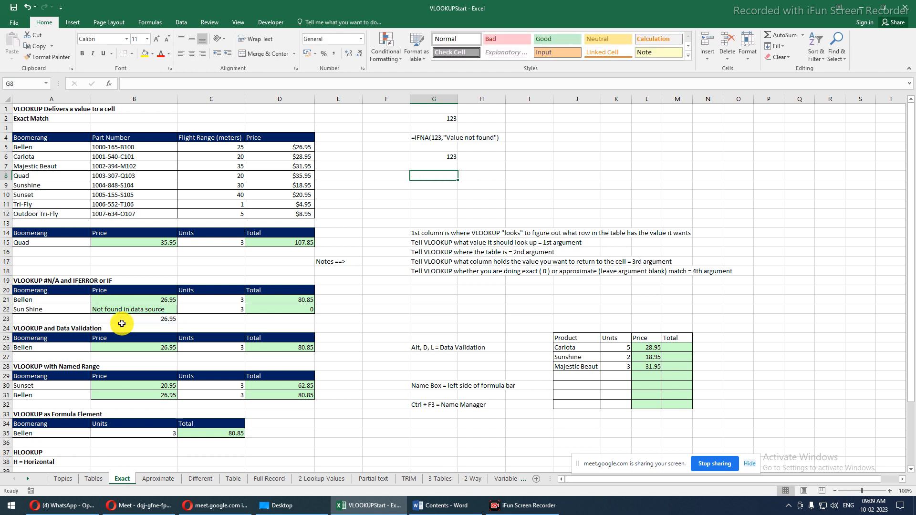
# - Insert two blank rows above the "VLOOKUP and Data Validation" heading in row 24
pyautogui.click(122, 326)
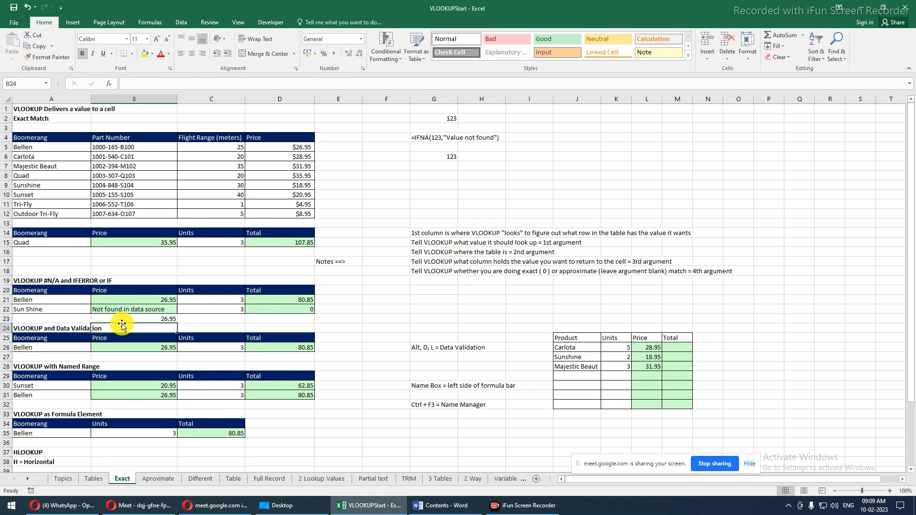
pyautogui.hotkey('shift', 'space')
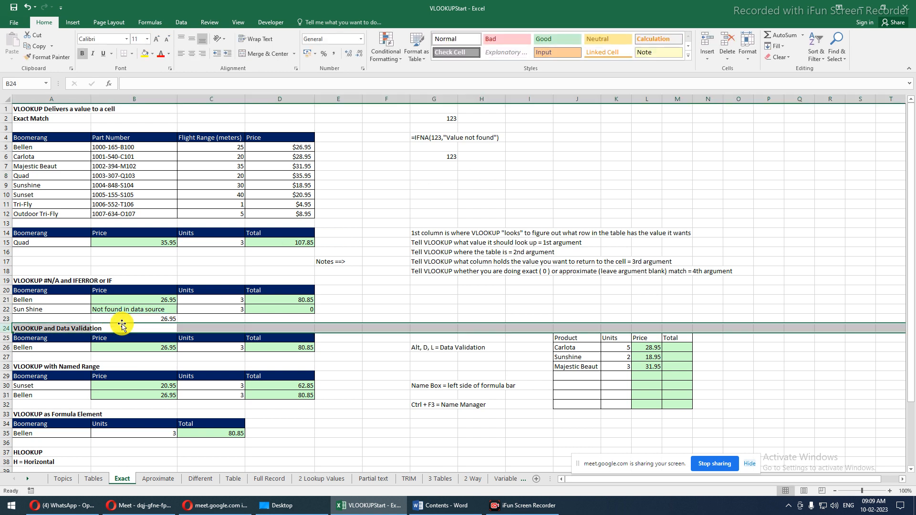
pyautogui.hotkey('ctrl', '+')
pyautogui.hotkey('ctrl', '+')
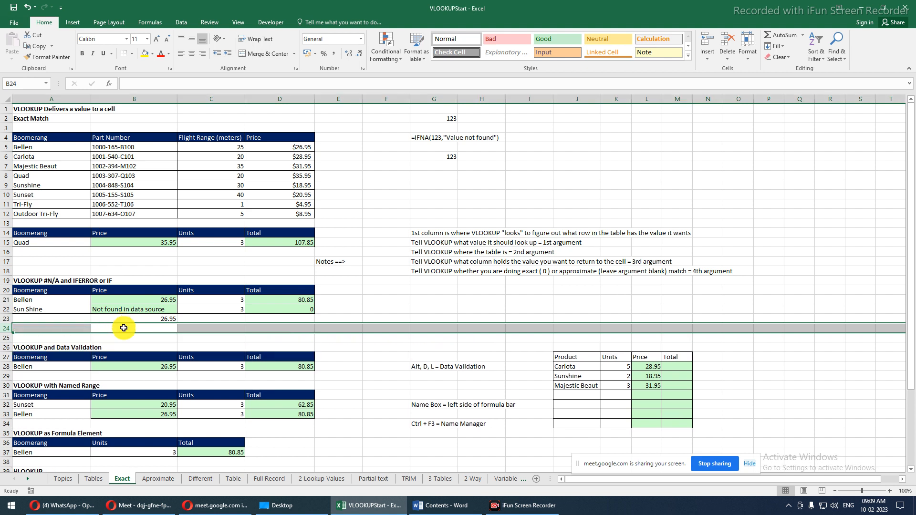
pyautogui.click(123, 325)
# - Copy the boomerang names in A21:A22 into A23:A24
pyautogui.click(50, 309)
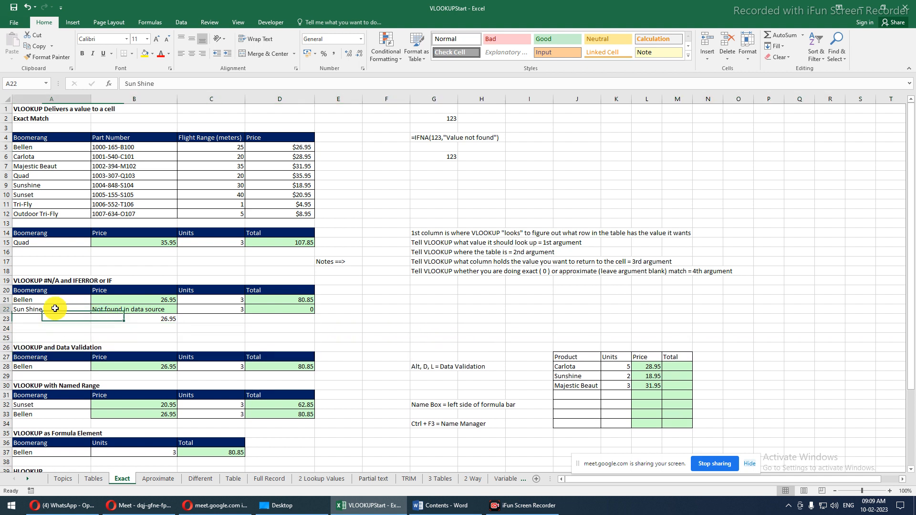
pyautogui.click(51, 304)
pyautogui.moveTo(51, 304); pyautogui.dragTo(51, 305)
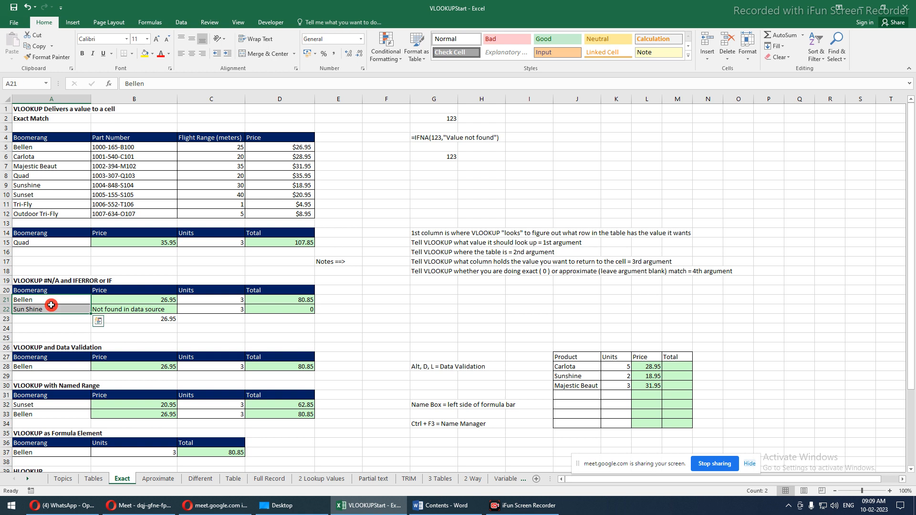
pyautogui.hotkey('ctrl', 'c')
pyautogui.click(46, 321)
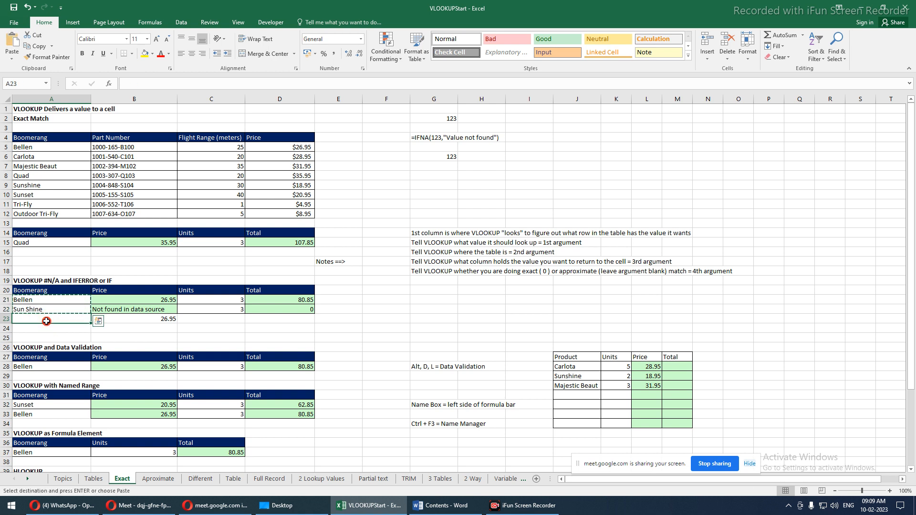
pyautogui.hotkey('ctrl', 'v')
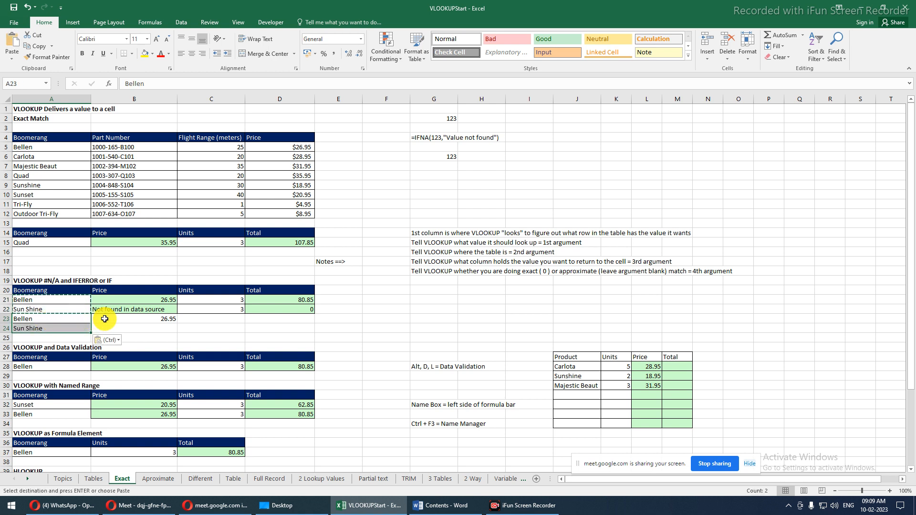
# - Begin a VLOOKUP formula in B23, replacing the SUM formula there
pyautogui.click(157, 320)
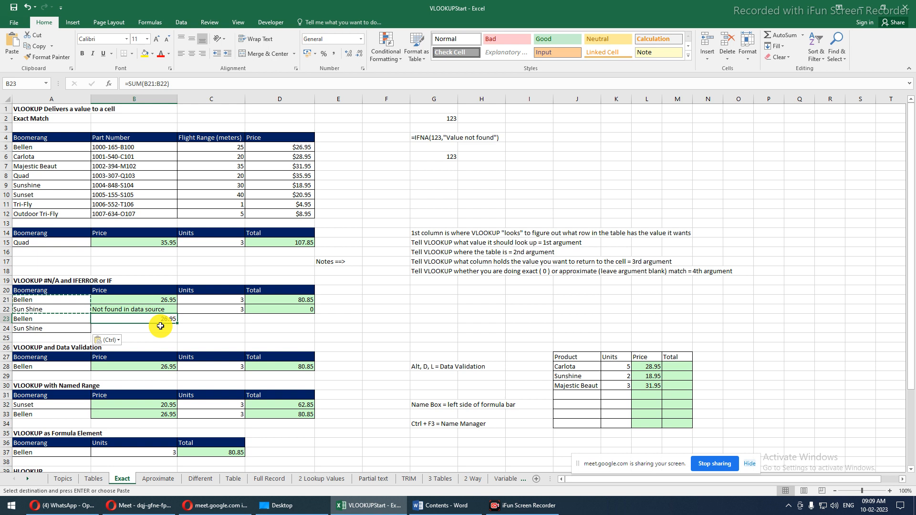
pyautogui.write('=vlo')
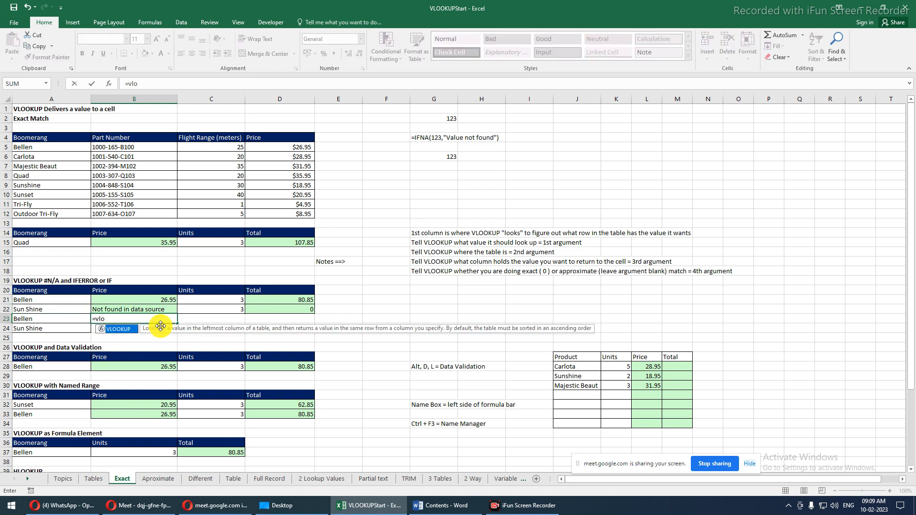
# - Complete the formula in B23 as =VLOOKUP(A23,$A$4:$D$13,3,0) to look up the flight range
pyautogui.press('Tab')
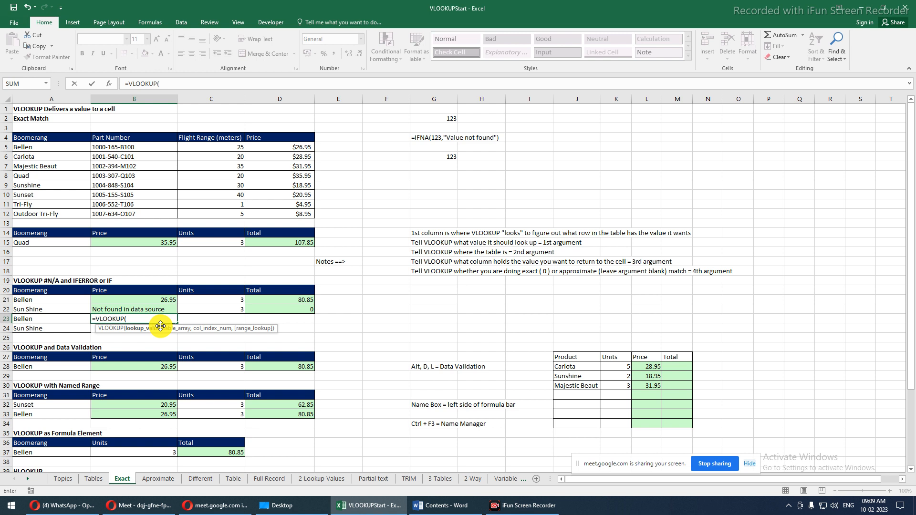
pyautogui.click(64, 317)
pyautogui.write(',')
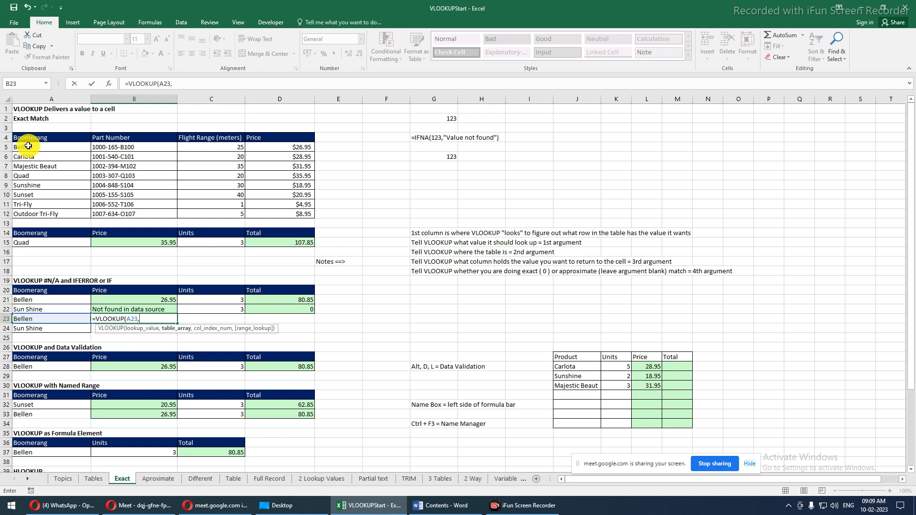
pyautogui.moveTo(24, 137); pyautogui.dragTo(275, 218)
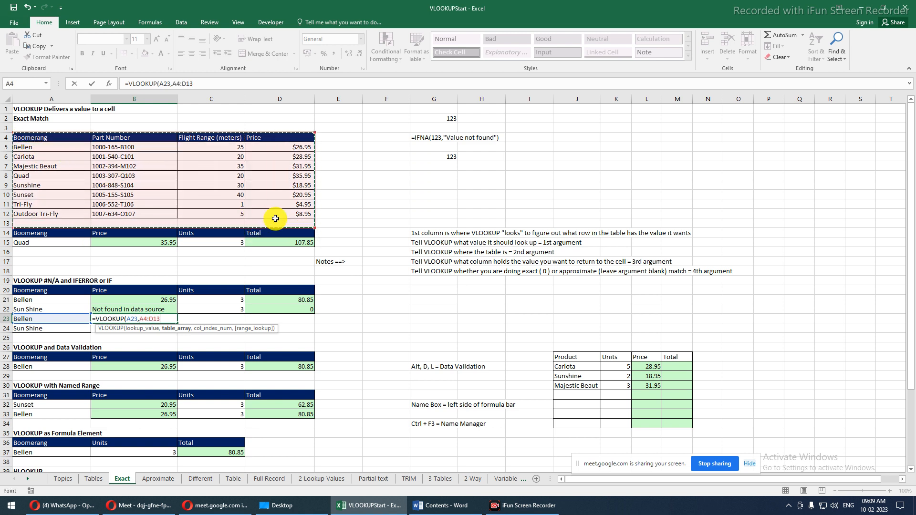
pyautogui.press('F4')
pyautogui.write(',')
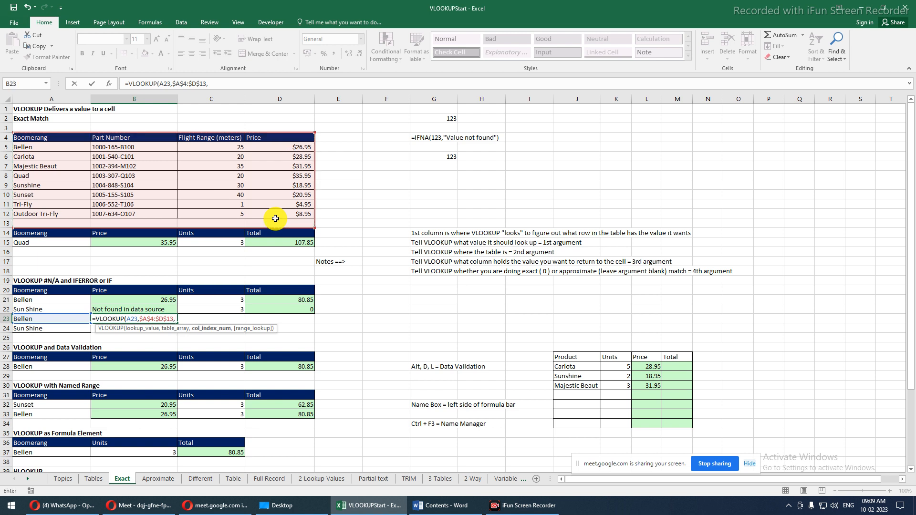
pyautogui.write('3,0')
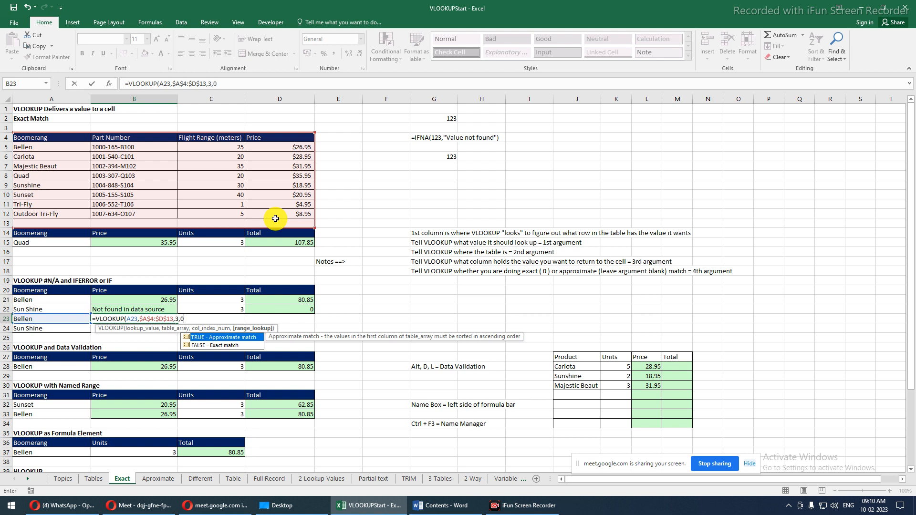
pyautogui.hotkey('ctrl', 'Return')
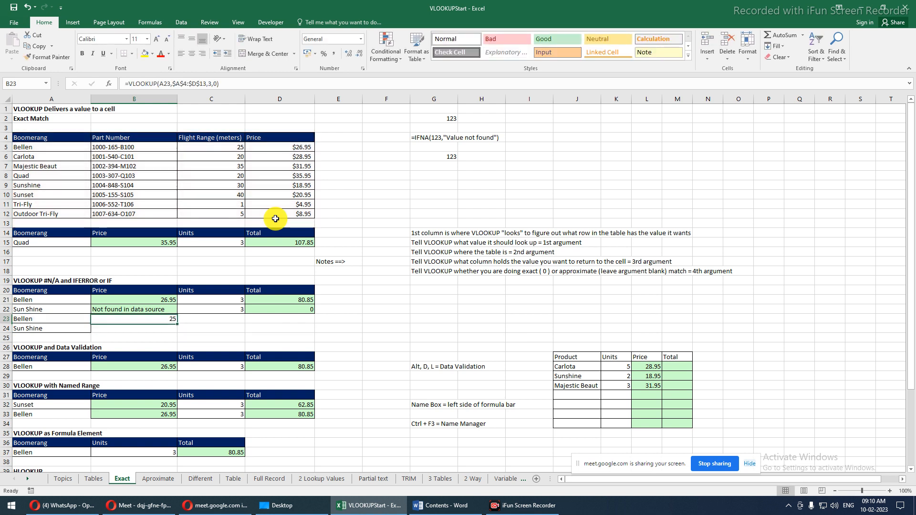
# - Replace the lookup name in A23 with Honda
pyautogui.press('Left')
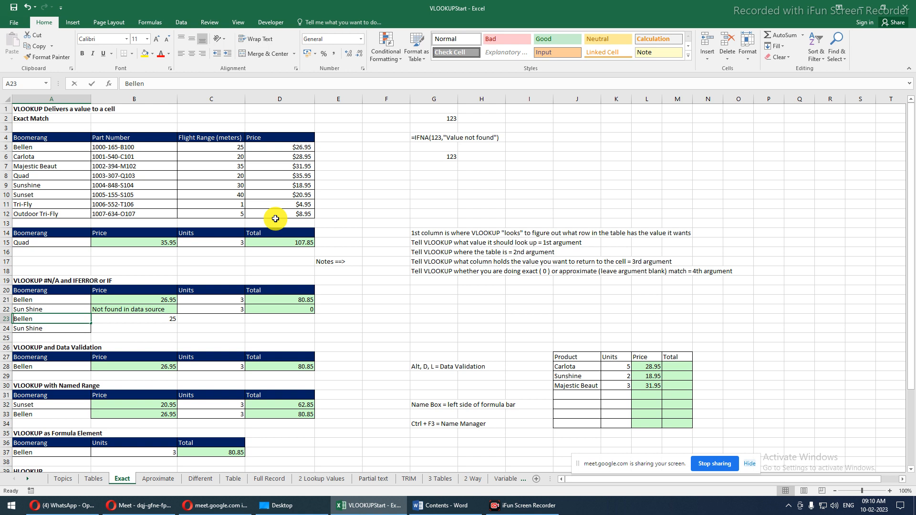
pyautogui.write('Honda')
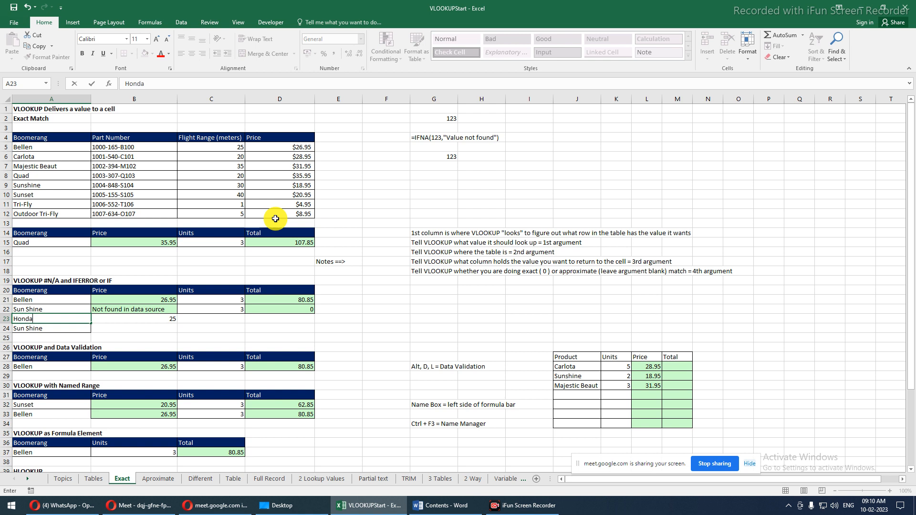
pyautogui.press('Tab')
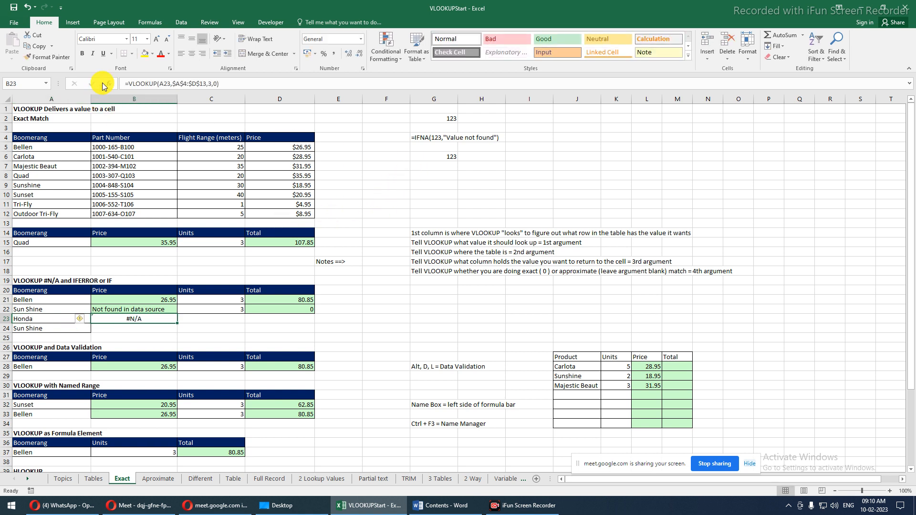
# - Wrap the VLOOKUP in B23 in an ISNA function to test for a missing value
pyautogui.click(128, 83)
pyautogui.write('isna')
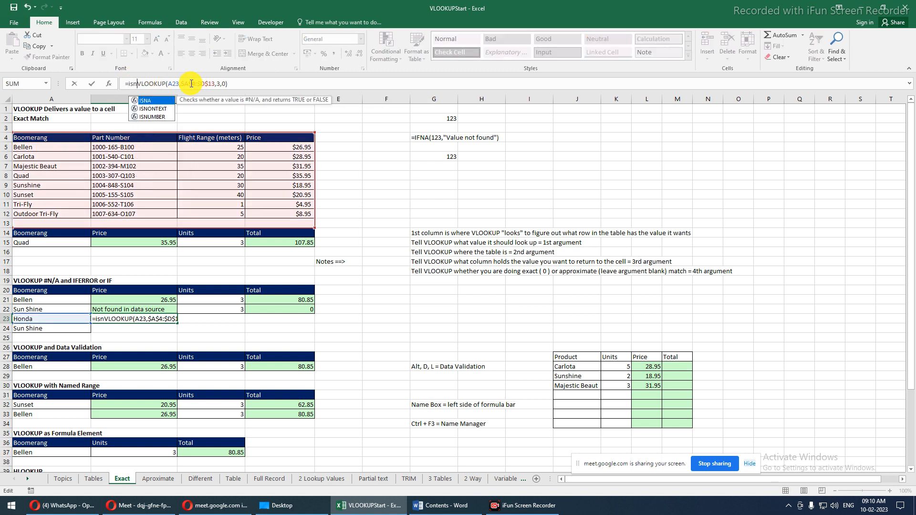
pyautogui.press('Tab')
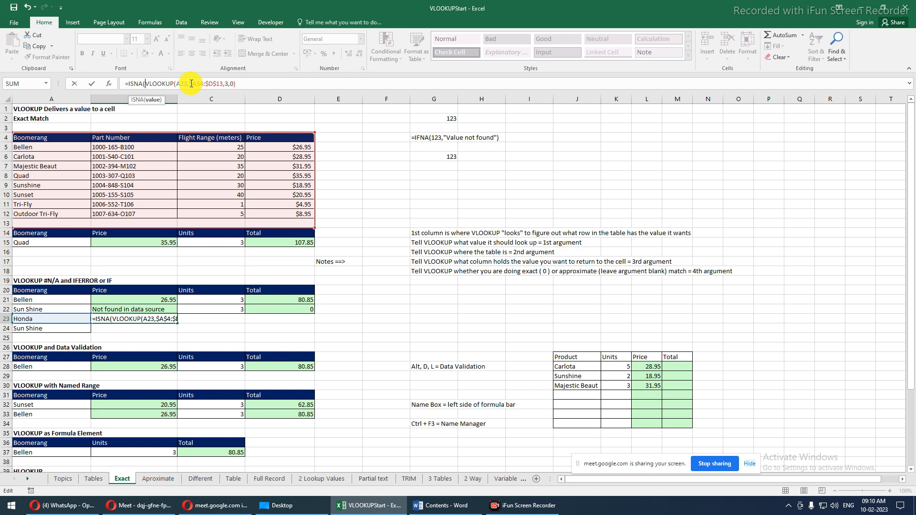
pyautogui.press('Return')
pyautogui.press('Return')
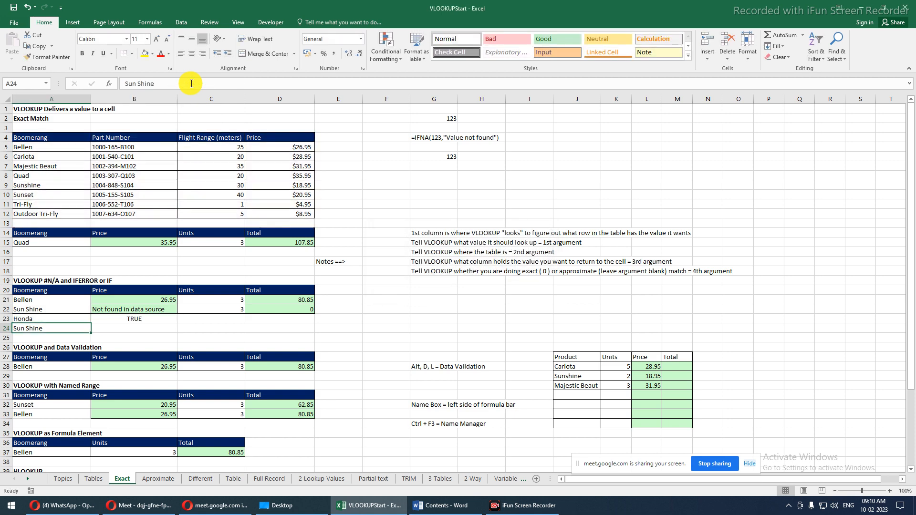
# - Set the lookup name in A23 to Quad
pyautogui.press('Up')
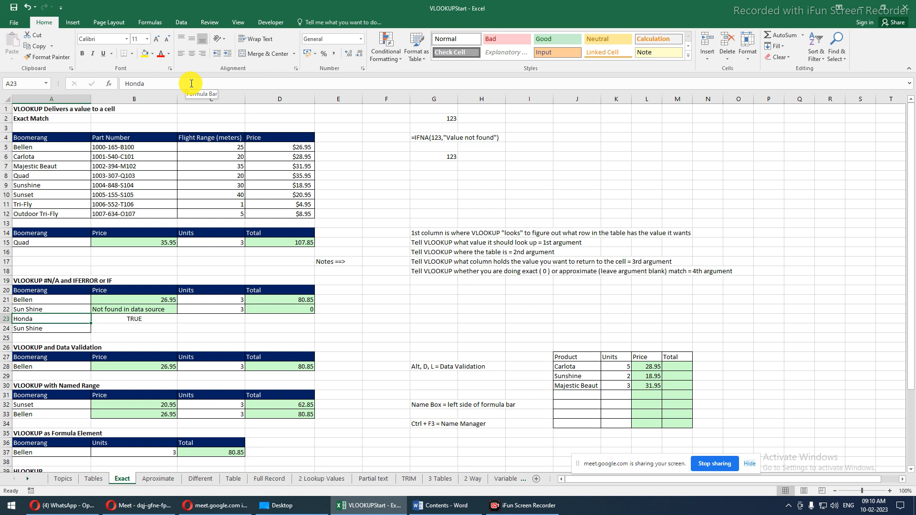
pyautogui.write('Quad')
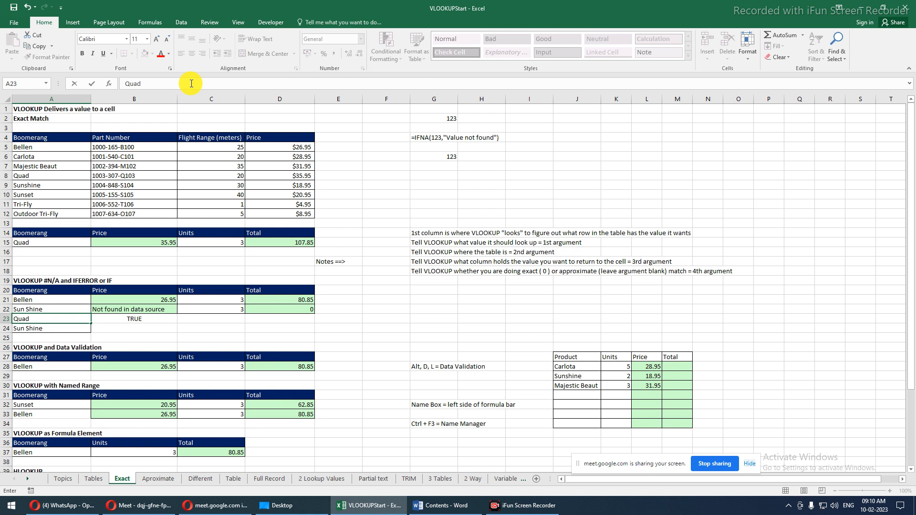
pyautogui.press('Return')
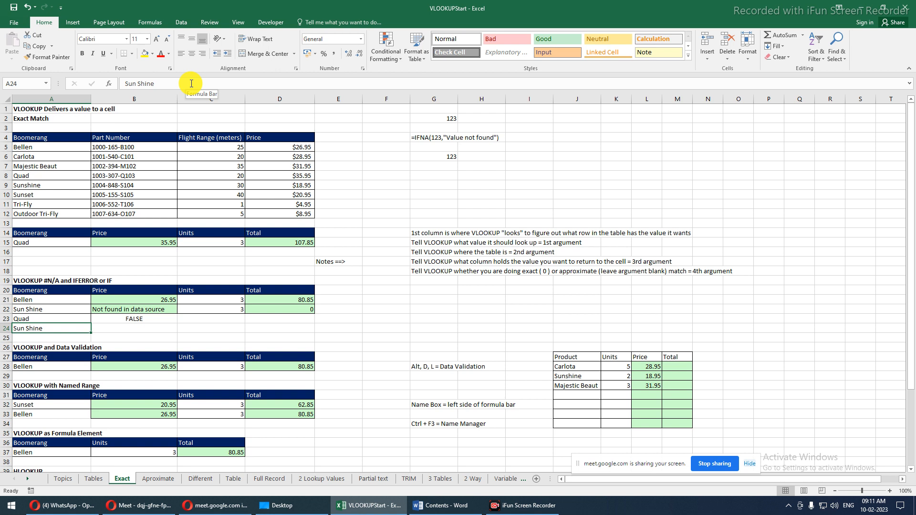
pyautogui.moveTo(337, 507)
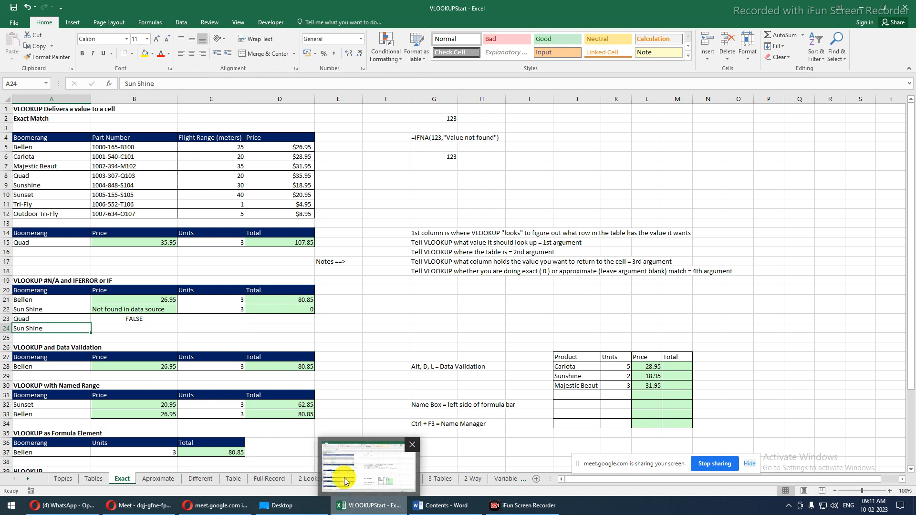
pyautogui.click(369, 361)
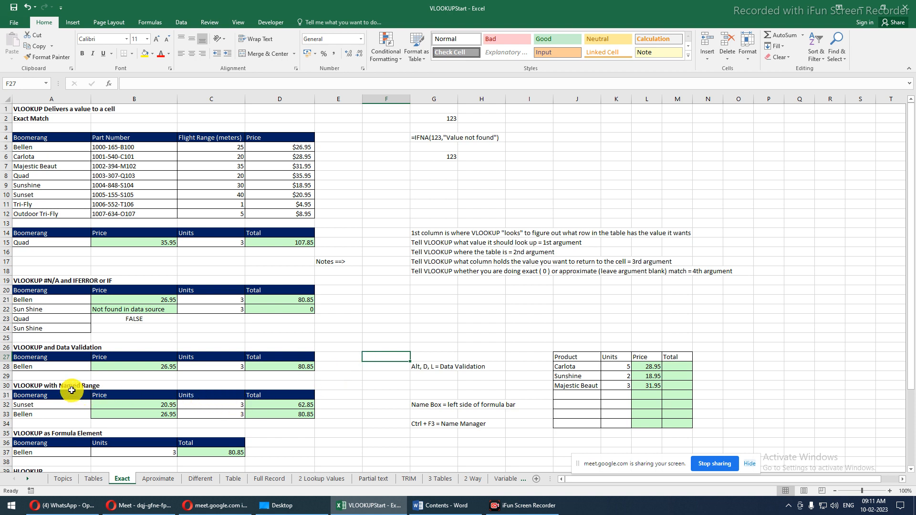
pyautogui.click(51, 365)
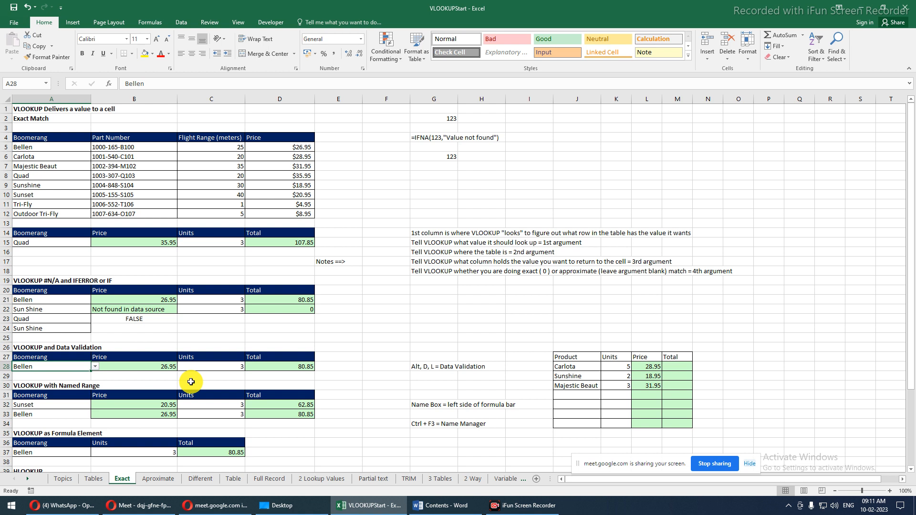
# - Clear the price formulas in B28 of the data validation section and B32:B33 of the named range section
pyautogui.click(98, 369)
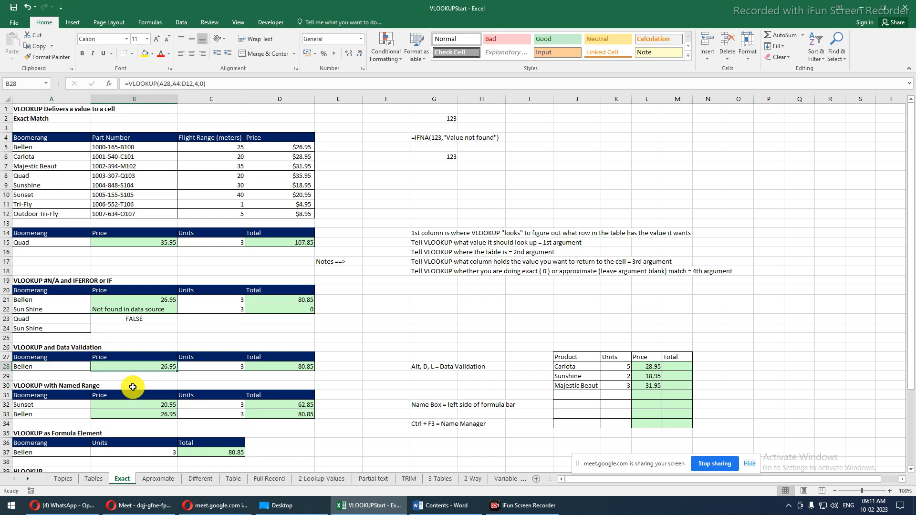
pyautogui.press('Delete')
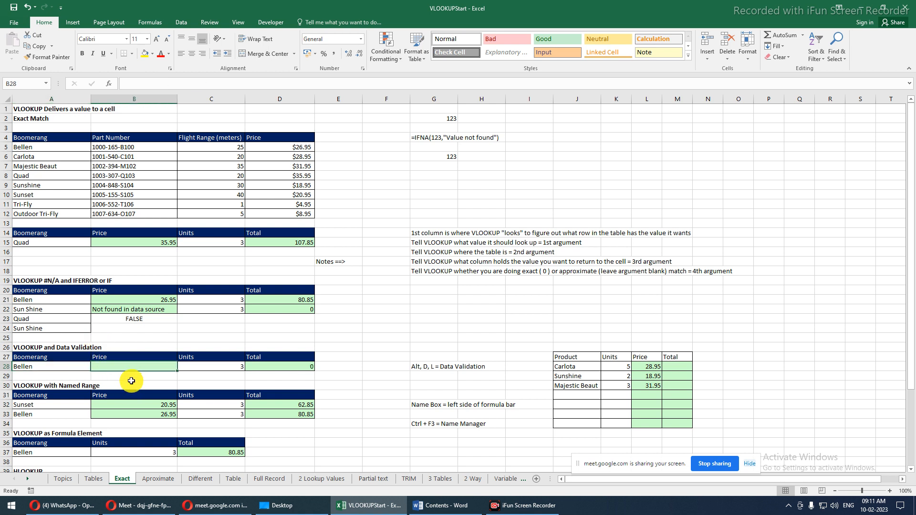
pyautogui.click(139, 407)
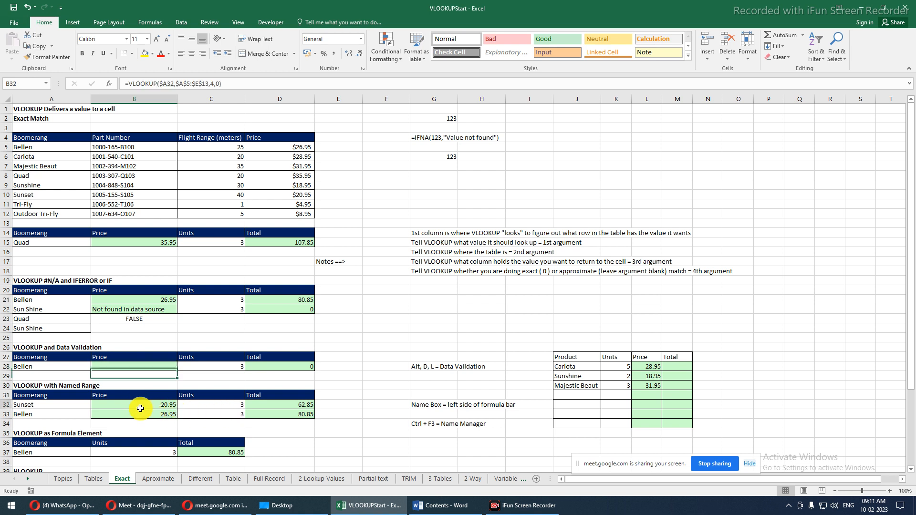
pyautogui.moveTo(140, 409); pyautogui.dragTo(142, 413)
pyautogui.press('Delete')
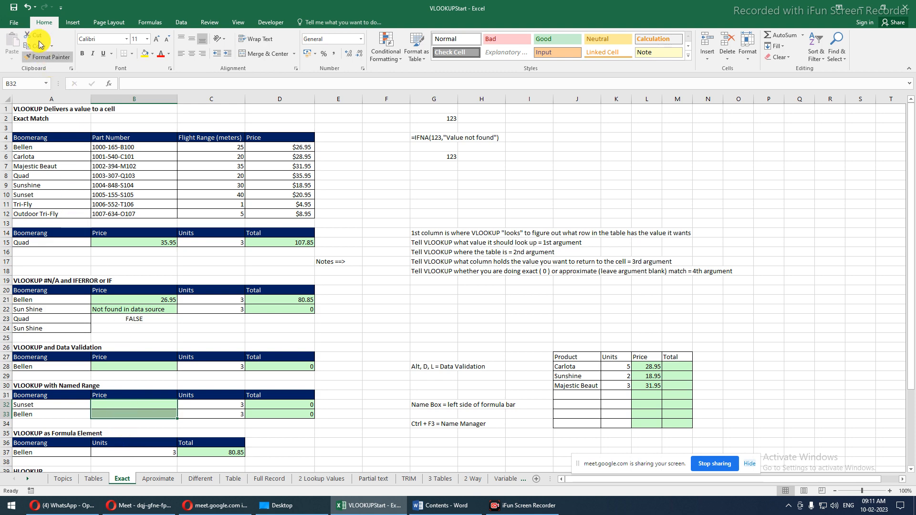
# - Collapse the ribbon to show more worksheet rows
pyautogui.doubleClick(41, 24)
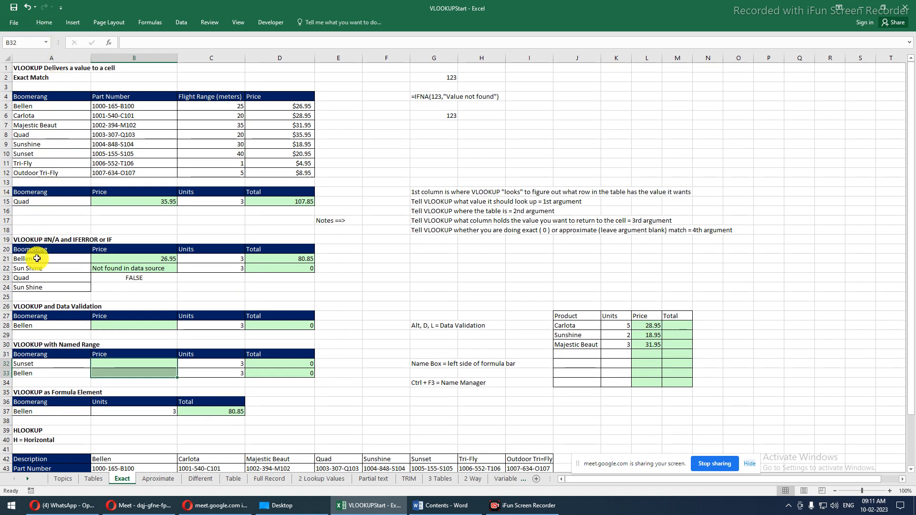
pyautogui.click(22, 279)
pyautogui.click(31, 267)
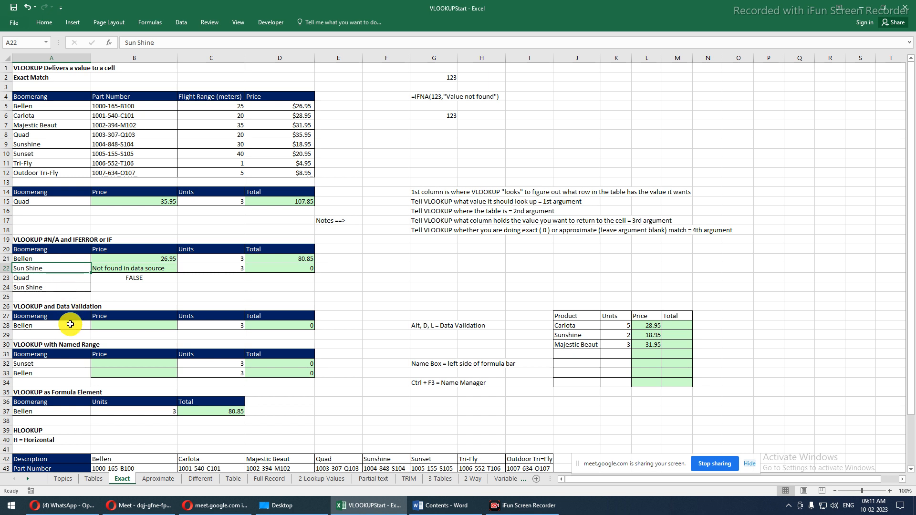
pyautogui.click(114, 328)
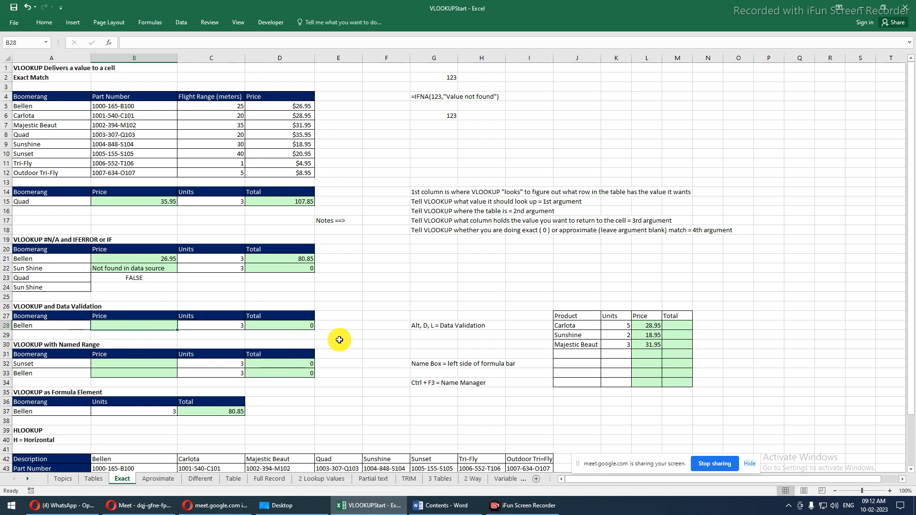
pyautogui.click(429, 328)
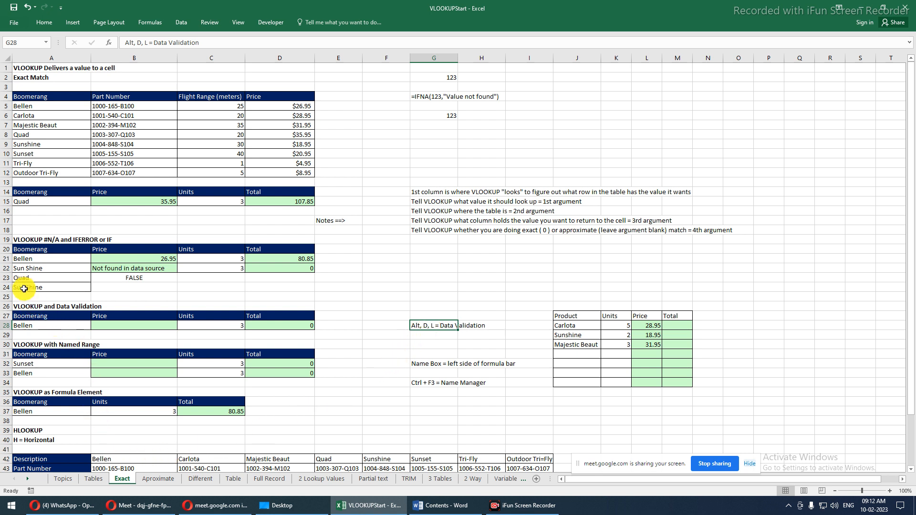
# - Change the list source of the data validation in A28 to =$A$4:$A$12
pyautogui.click(37, 326)
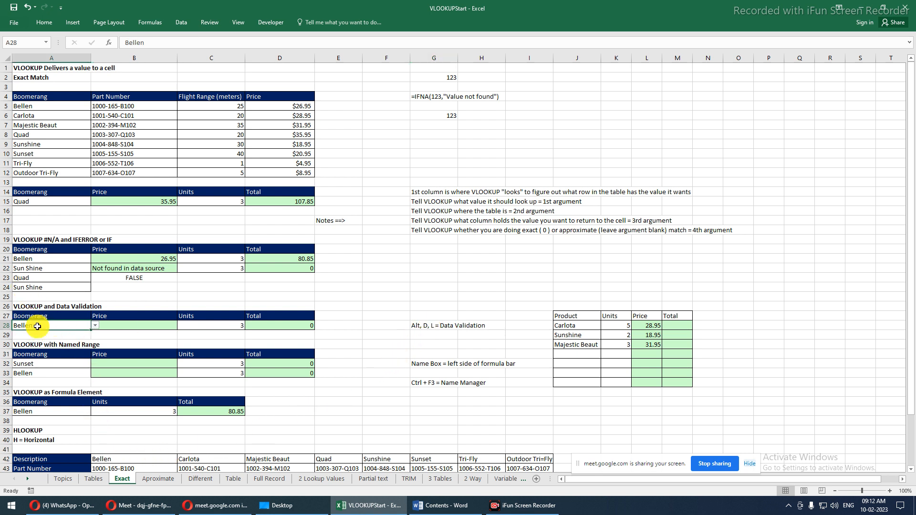
pyautogui.press('alt')
pyautogui.press('d')
pyautogui.press('l')
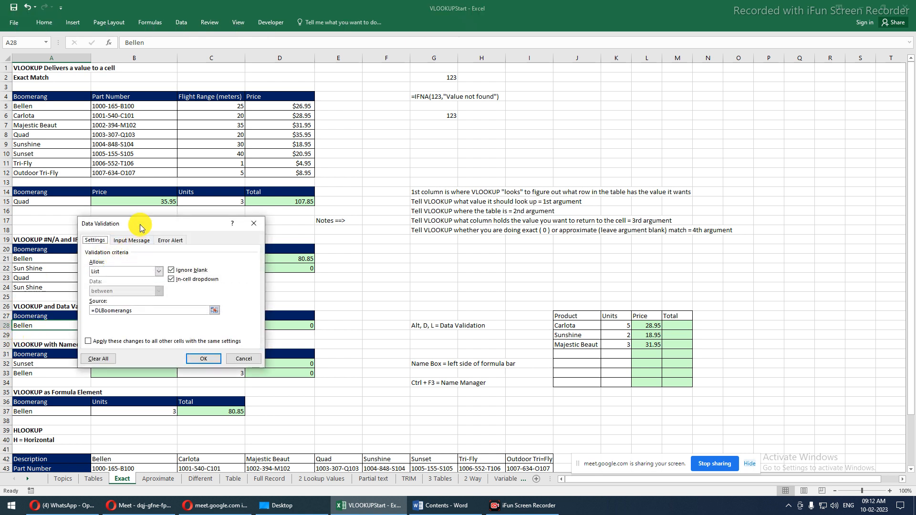
pyautogui.moveTo(141, 230); pyautogui.dragTo(267, 257)
pyautogui.moveTo(272, 338); pyautogui.dragTo(213, 342)
pyautogui.press('Delete')
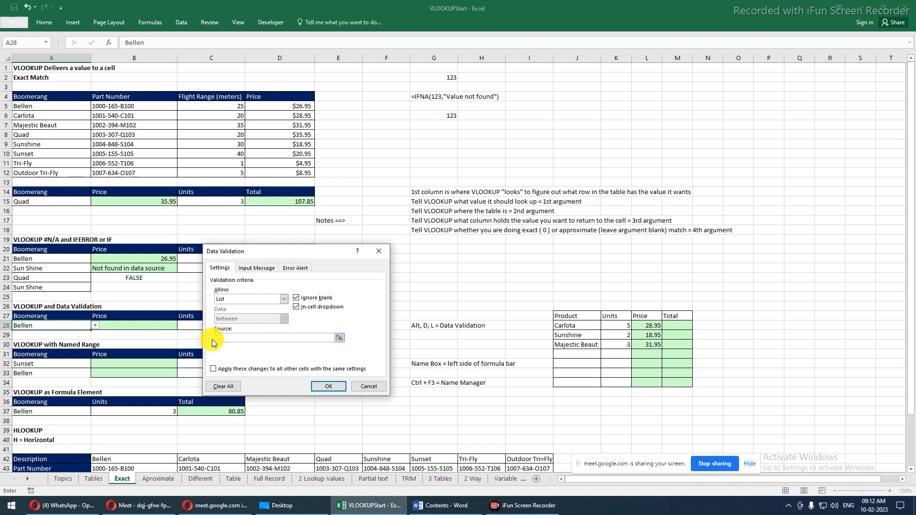
pyautogui.moveTo(64, 105); pyautogui.dragTo(74, 171)
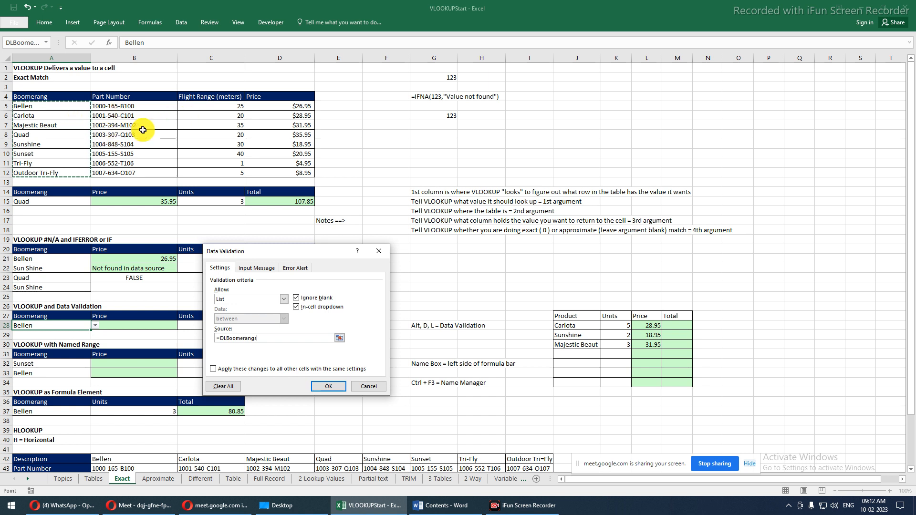
pyautogui.moveTo(76, 105); pyautogui.dragTo(81, 178)
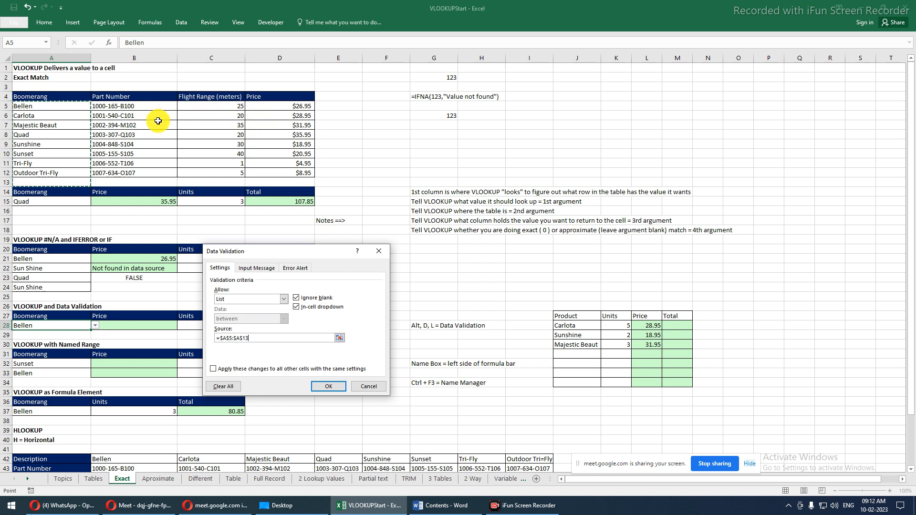
pyautogui.moveTo(68, 96); pyautogui.dragTo(71, 171)
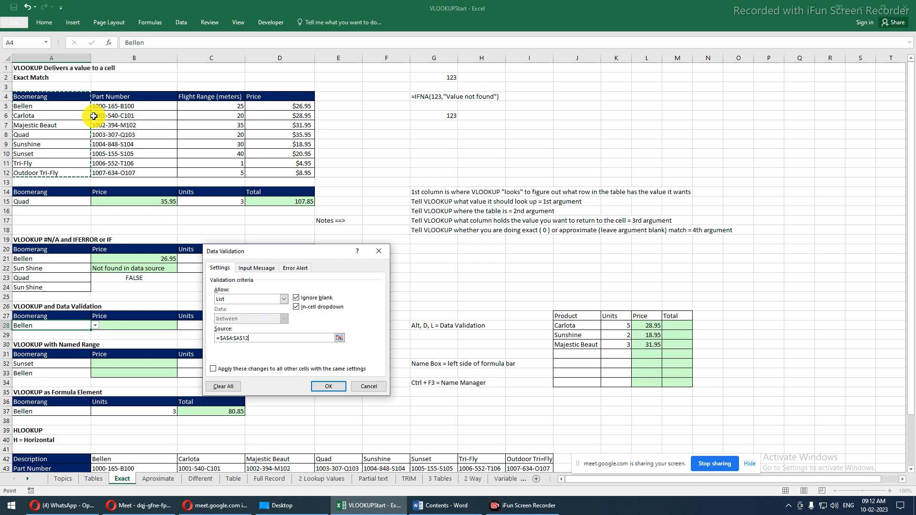
pyautogui.click(326, 388)
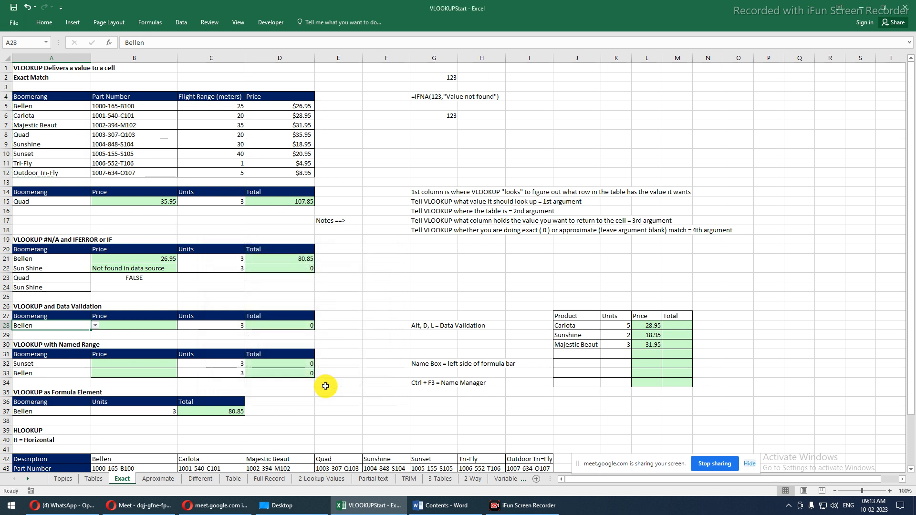
# - Enter Quad as the boomerang in A28 to test the data validation list
pyautogui.moveTo(48, 99); pyautogui.dragTo(279, 173)
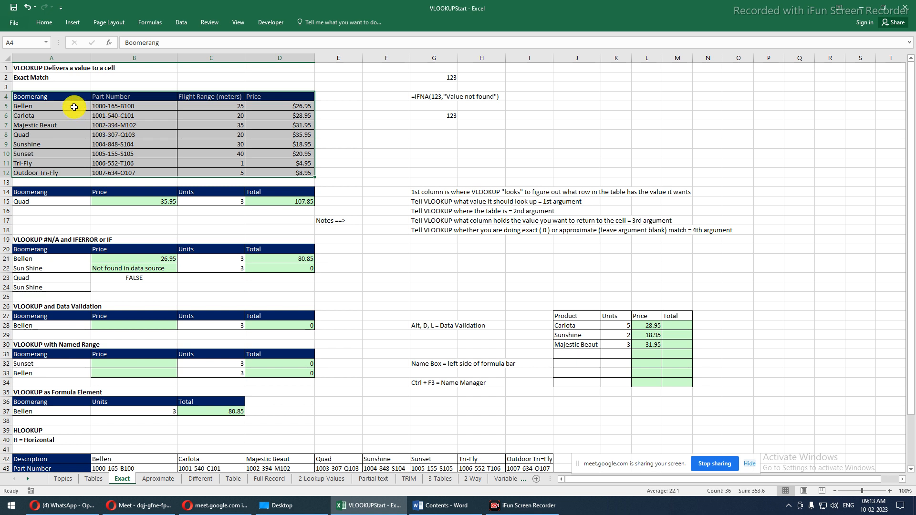
pyautogui.moveTo(64, 97); pyautogui.dragTo(282, 173)
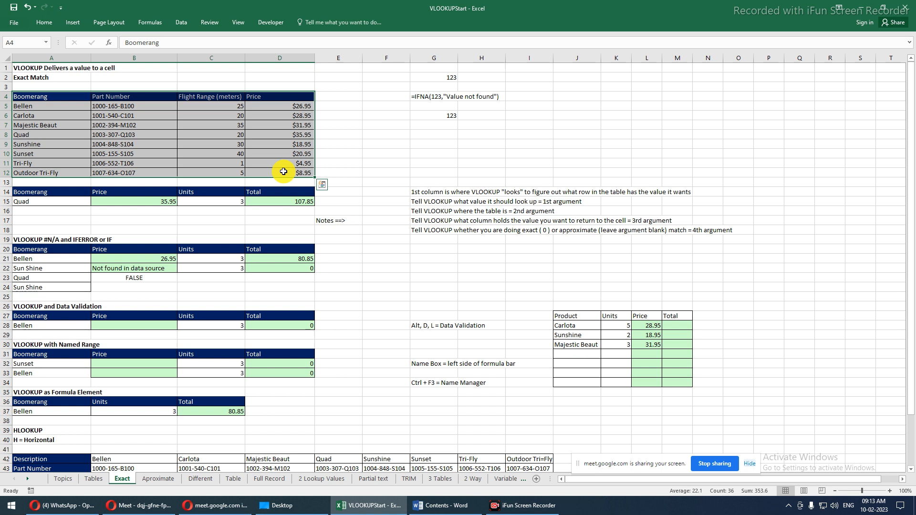
pyautogui.click(73, 322)
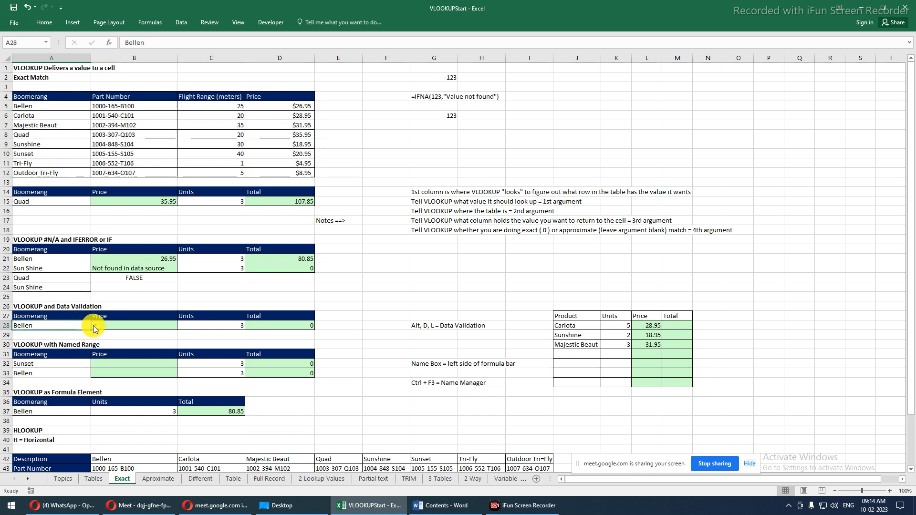
pyautogui.write('Quad')
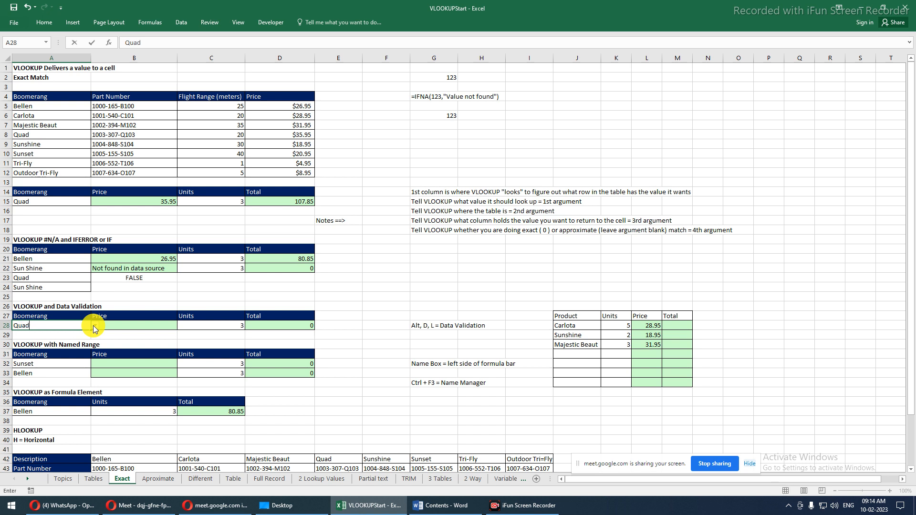
pyautogui.press('Return')
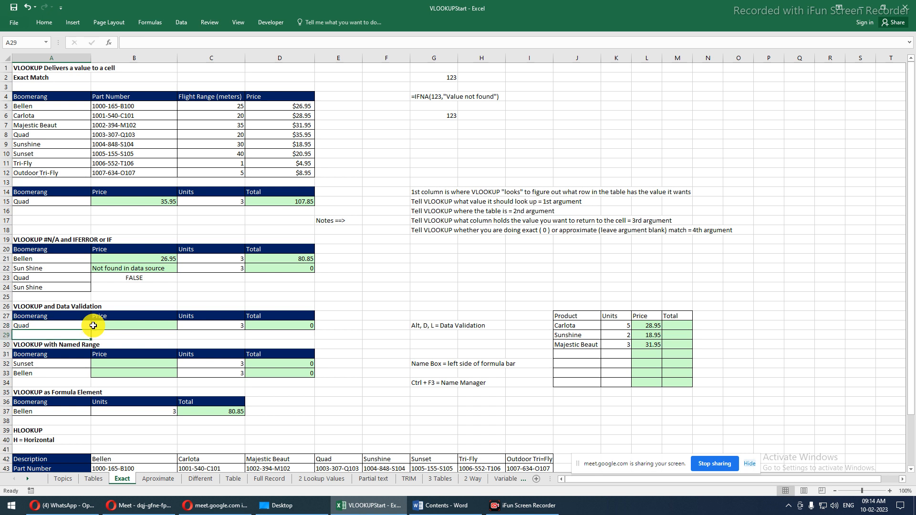
# - Try to enter Honda, a name outside the validation list, in A28 and discard the entry
pyautogui.press('Up')
pyautogui.write('Honda')
pyautogui.press('Return')
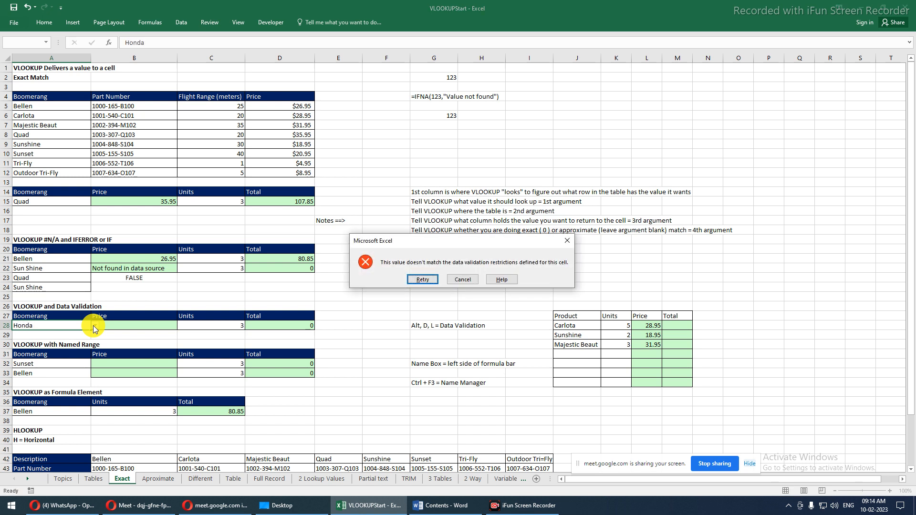
pyautogui.press('Return')
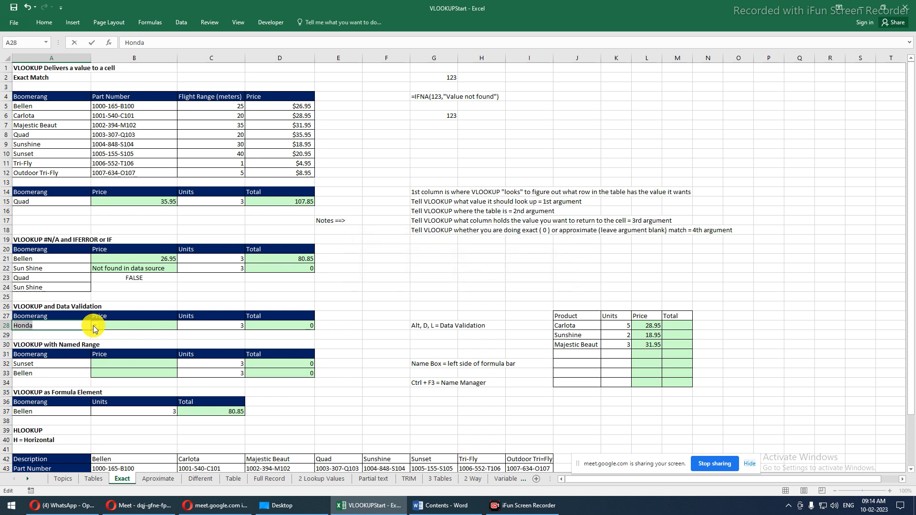
pyautogui.press('Return')
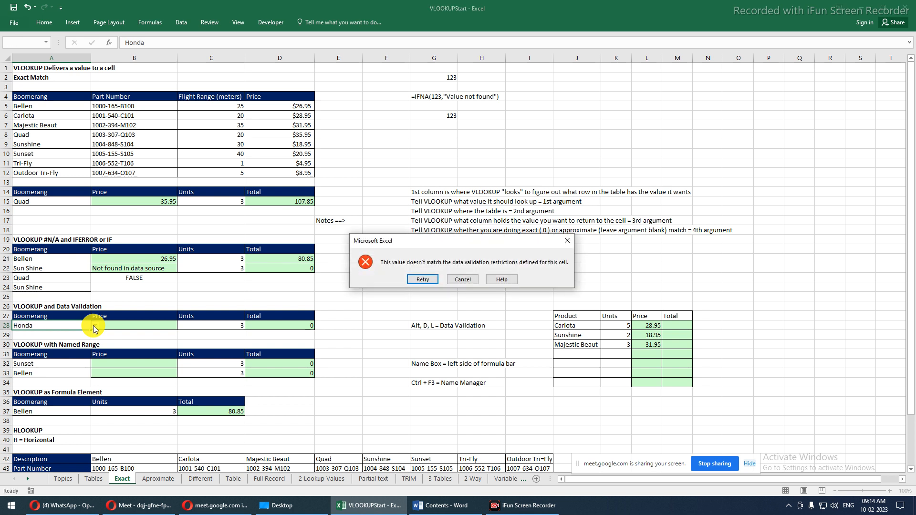
pyautogui.press('Escape')
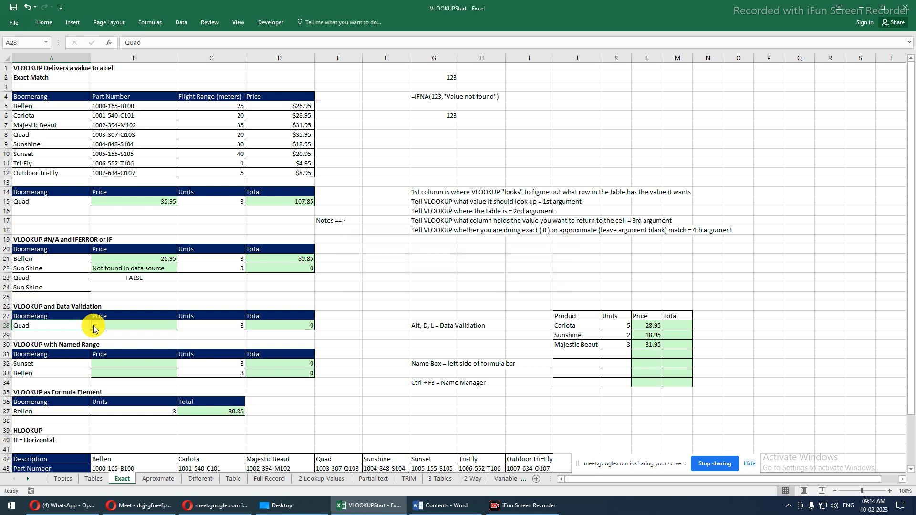
# - Choose Sunset from the list in A28 and look up its price in B28 with =VLOOKUP(A28,$A$4:$D$12,4,0)
pyautogui.click(93, 326)
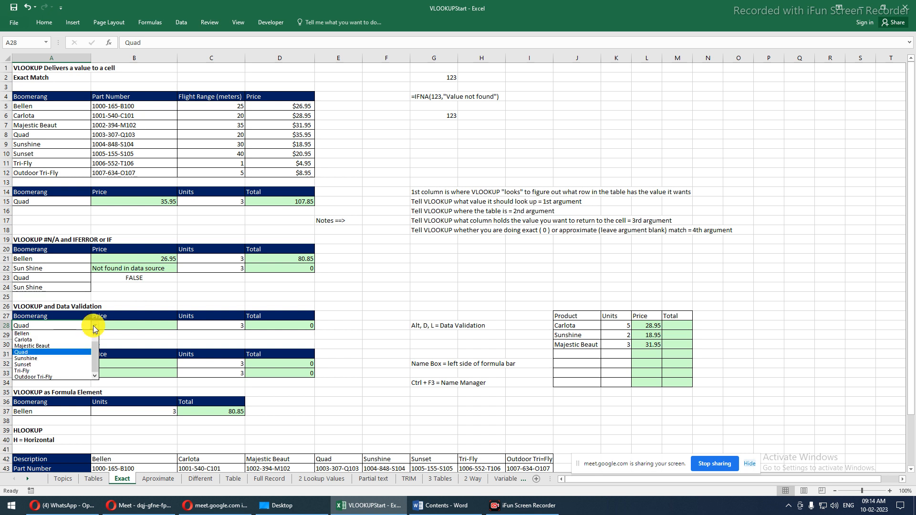
pyautogui.click(70, 365)
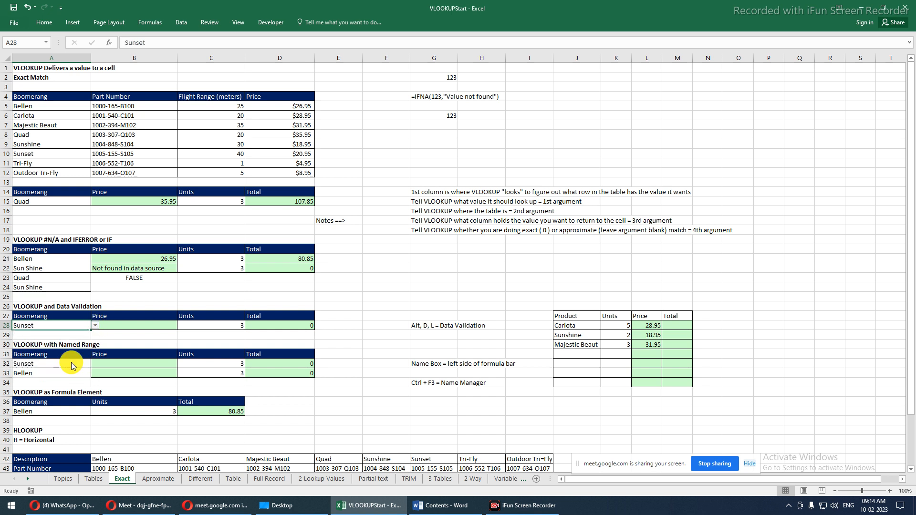
pyautogui.click(125, 323)
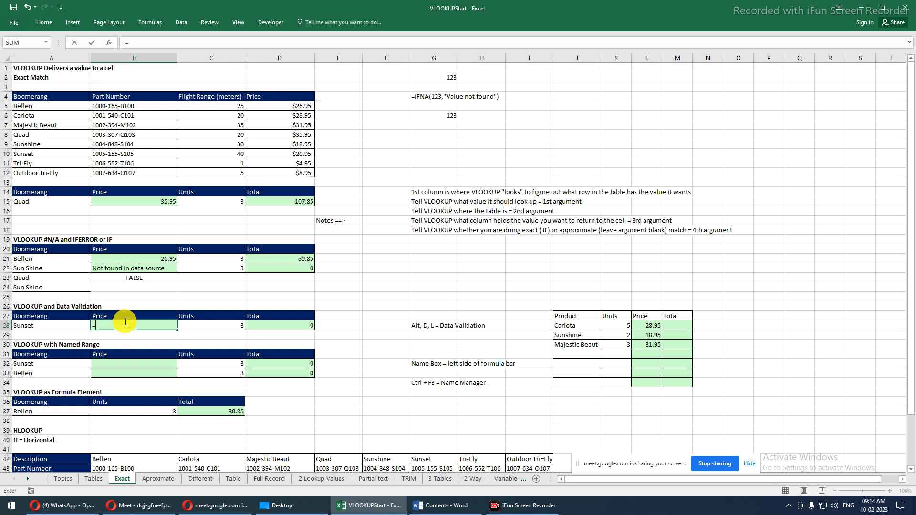
pyautogui.write('=vl')
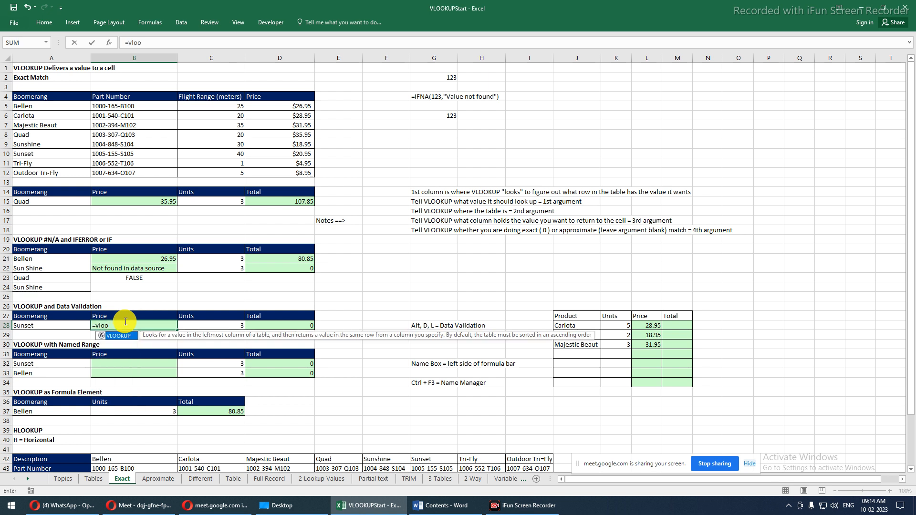
pyautogui.write('oo')
pyautogui.press('Tab')
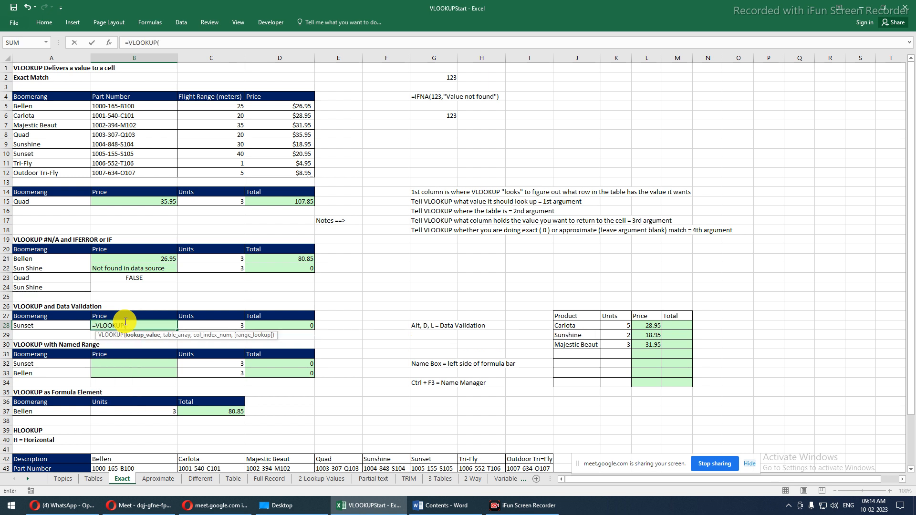
pyautogui.click(74, 324)
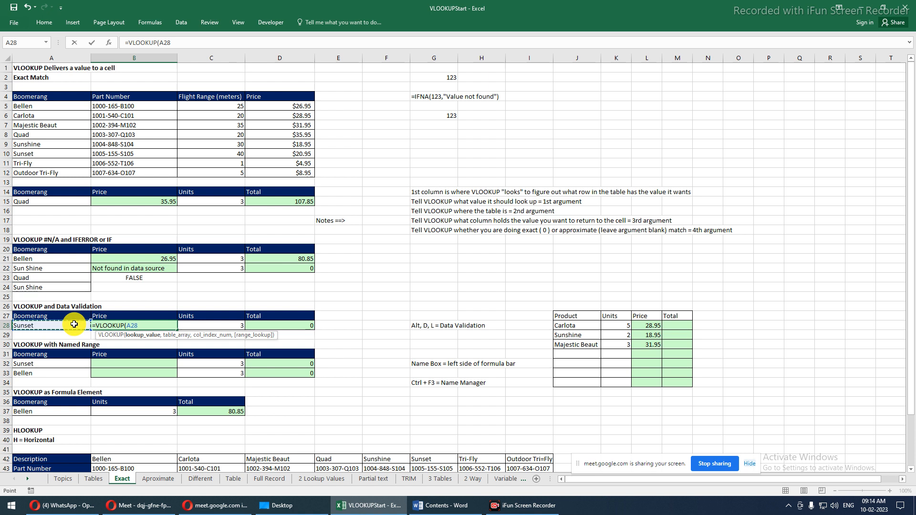
pyautogui.write(',')
pyautogui.moveTo(22, 96); pyautogui.dragTo(280, 174)
pyautogui.press('F4')
pyautogui.write(',')
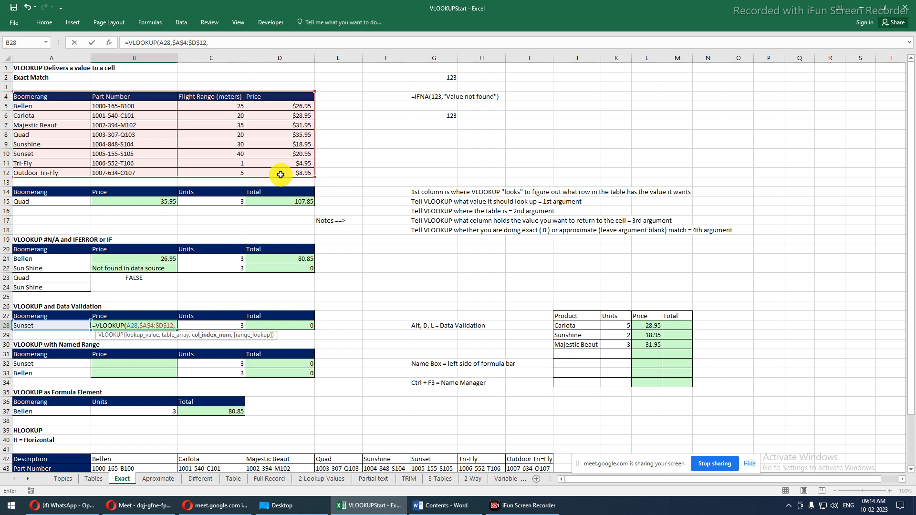
pyautogui.write('4,')
pyautogui.press('Return')
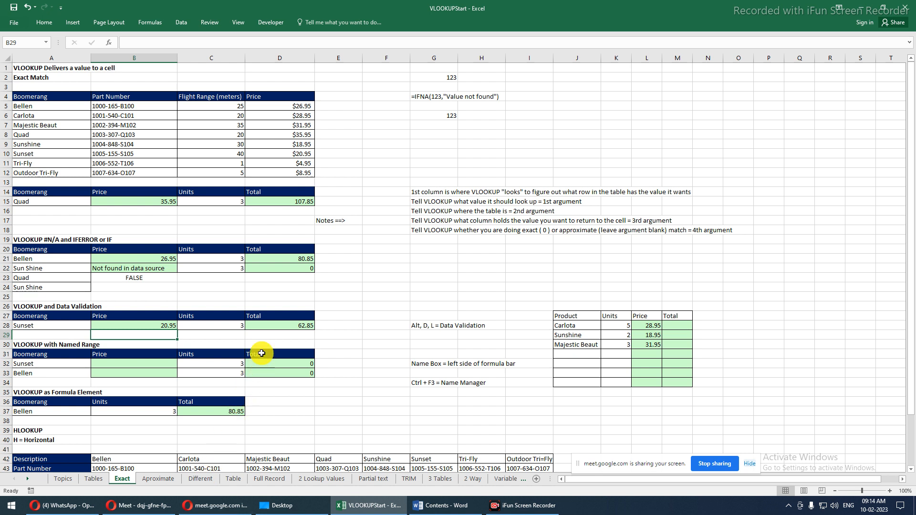
pyautogui.click(269, 326)
pyautogui.moveTo(167, 324); pyautogui.dragTo(188, 323)
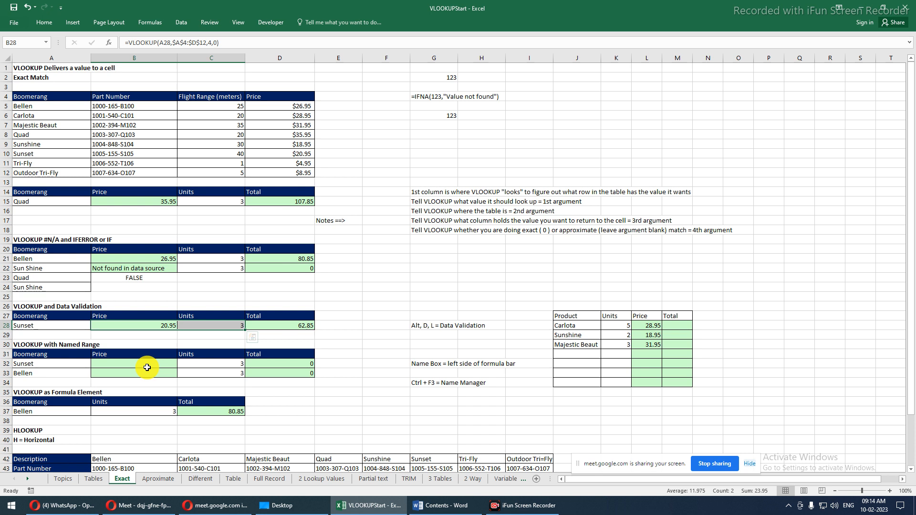
pyautogui.click(147, 367)
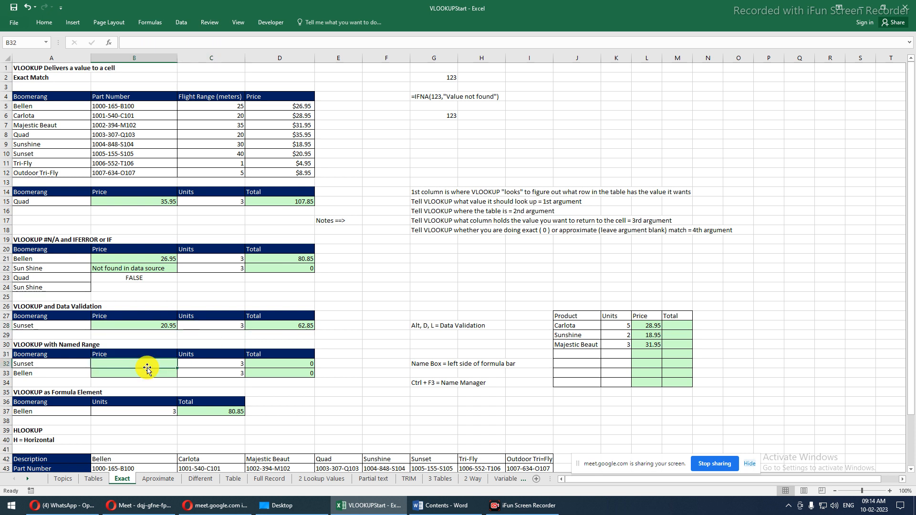
pyautogui.click(51, 335)
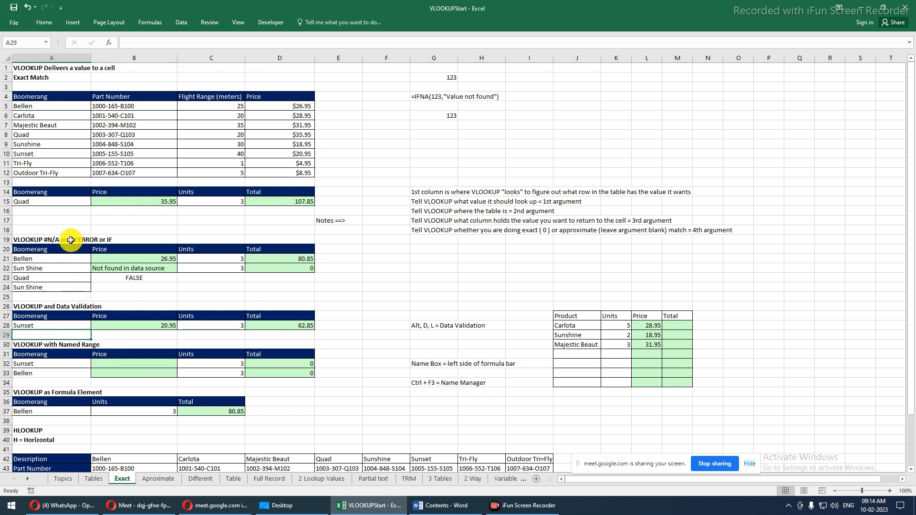
pyautogui.click(157, 202)
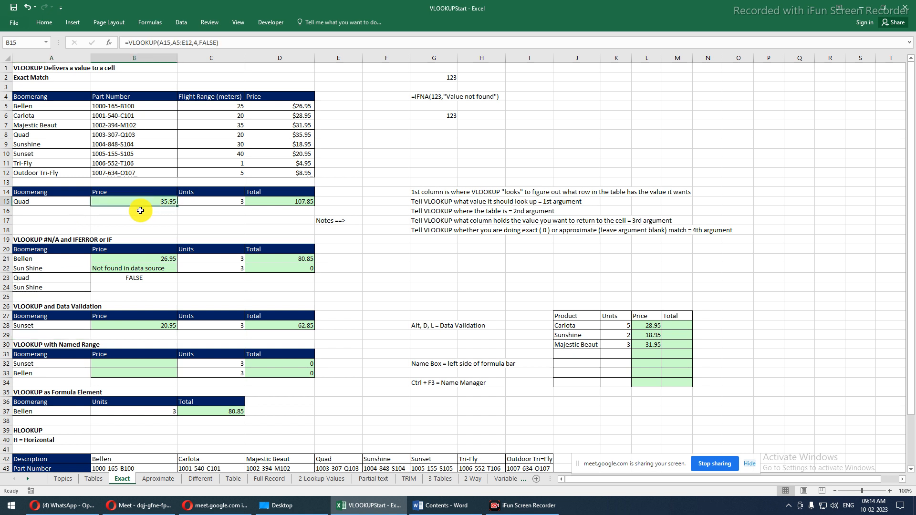
pyautogui.click(140, 211)
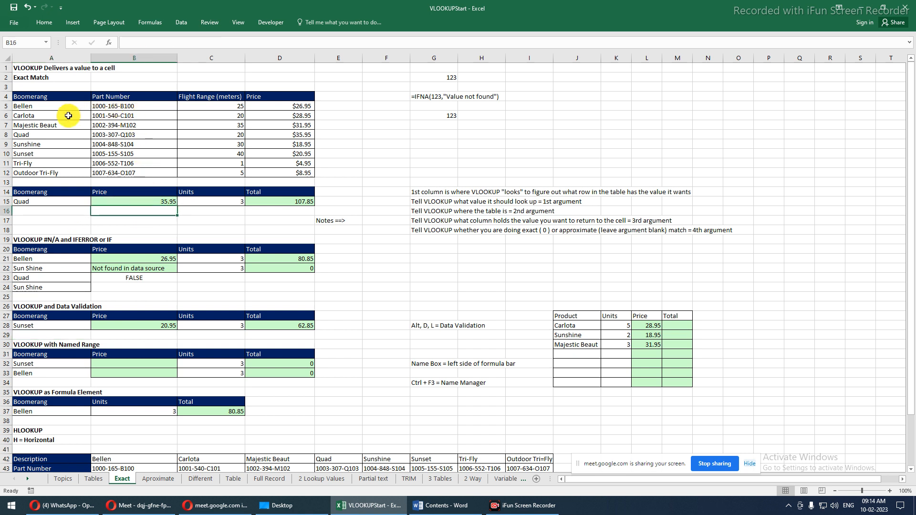
pyautogui.moveTo(33, 99); pyautogui.dragTo(273, 177)
pyautogui.moveTo(28, 98); pyautogui.dragTo(299, 182)
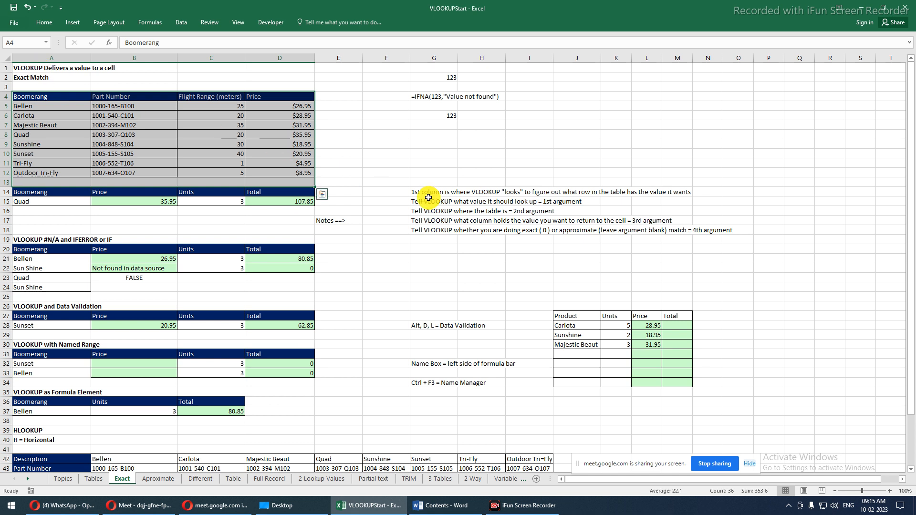
pyautogui.click(450, 142)
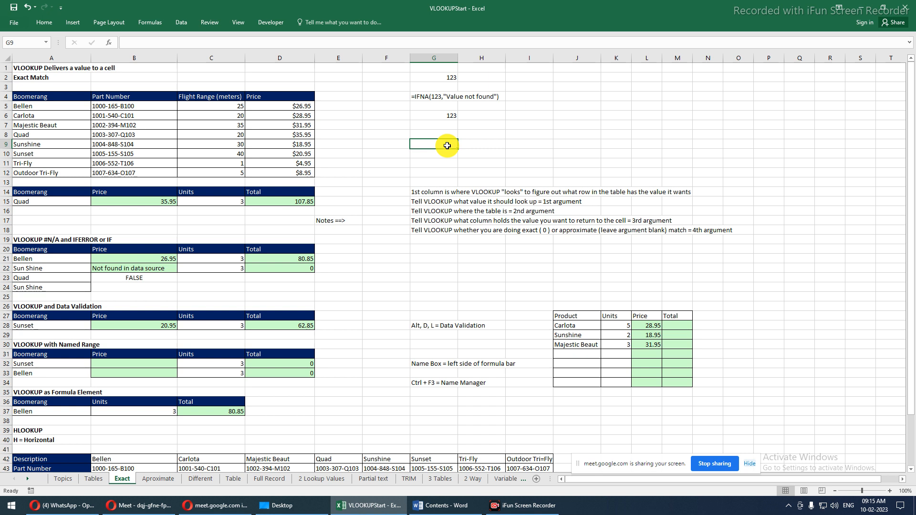
pyautogui.moveTo(22, 67)
pyautogui.mouseDown()
pyautogui.moveTo(344, 223)
pyautogui.moveTo(672, 314)
pyautogui.moveTo(818, 395)
pyautogui.moveTo(894, 495)
pyautogui.moveTo(807, 456)
pyautogui.moveTo(873, 449)
pyautogui.moveTo(847, 437)
pyautogui.mouseUp()
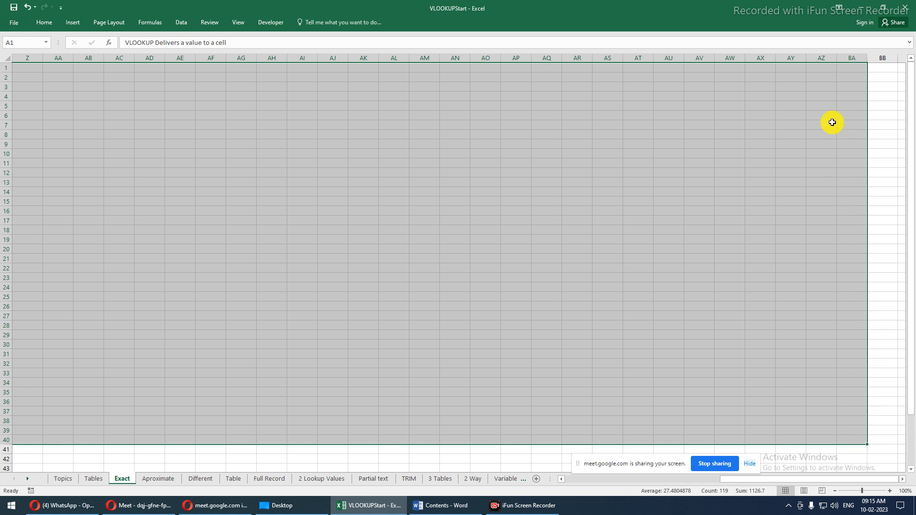
pyautogui.click(456, 87)
pyautogui.click(298, 89)
pyautogui.keyDown('shift'); pyautogui.click(459, 87); pyautogui.keyUp('shift')
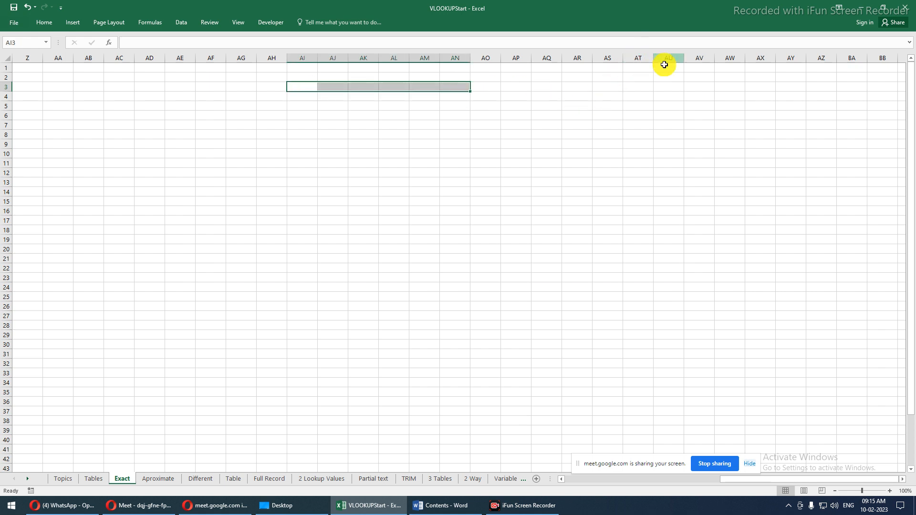
pyautogui.click(391, 67)
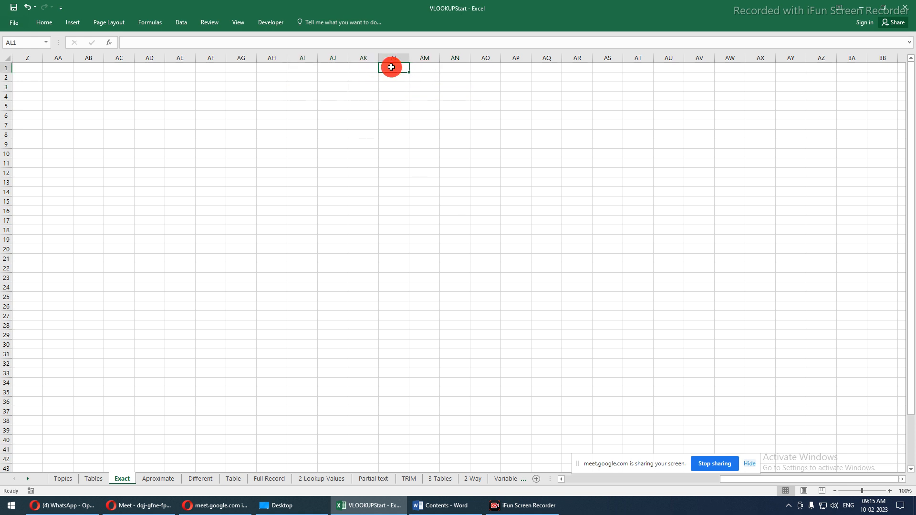
pyautogui.click(394, 75)
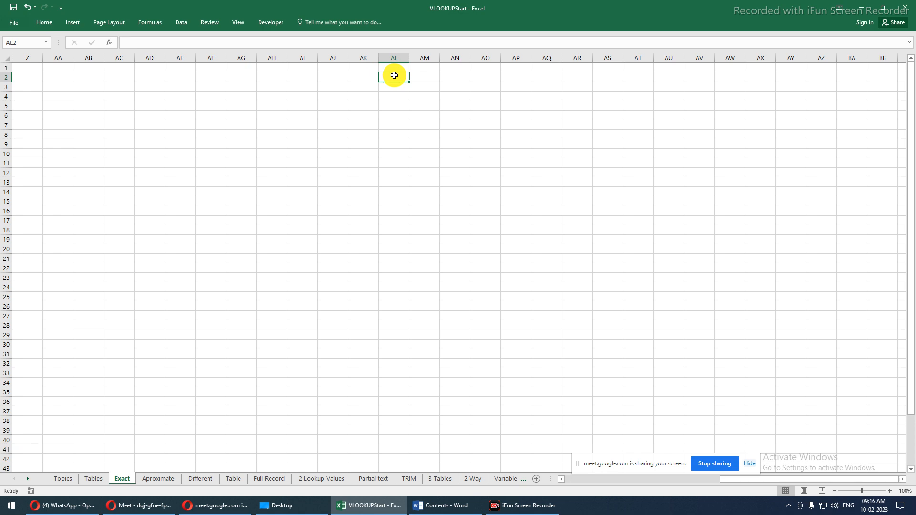
pyautogui.press('Home')
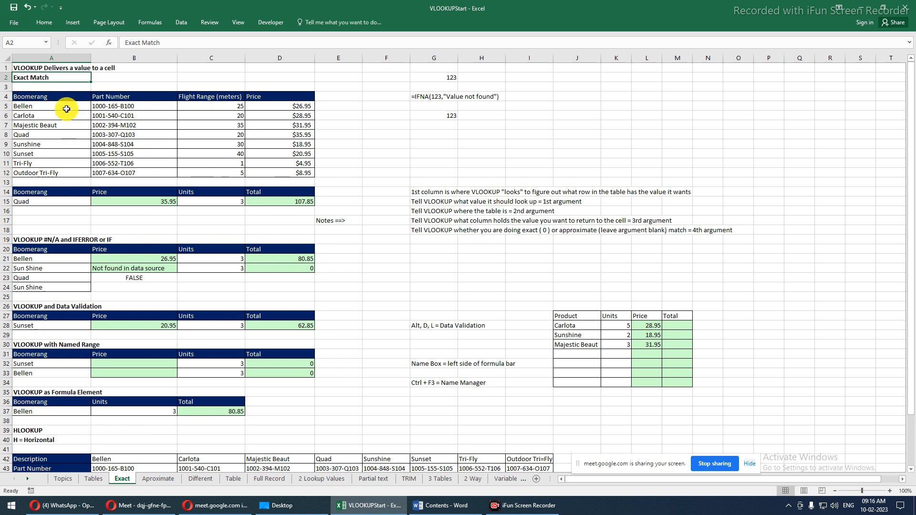
# - Delete the defined name DLBoomerangs from the workbook
pyautogui.moveTo(26, 107); pyautogui.dragTo(288, 177)
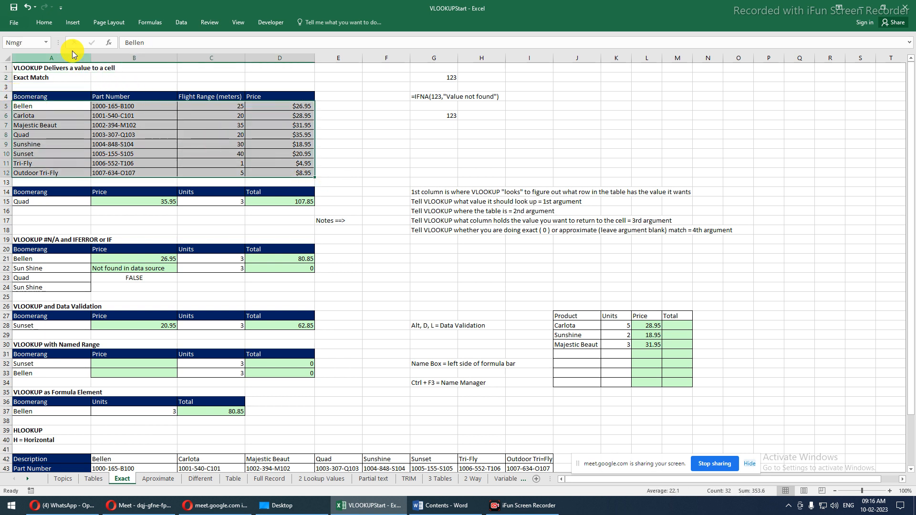
pyautogui.doubleClick(142, 20)
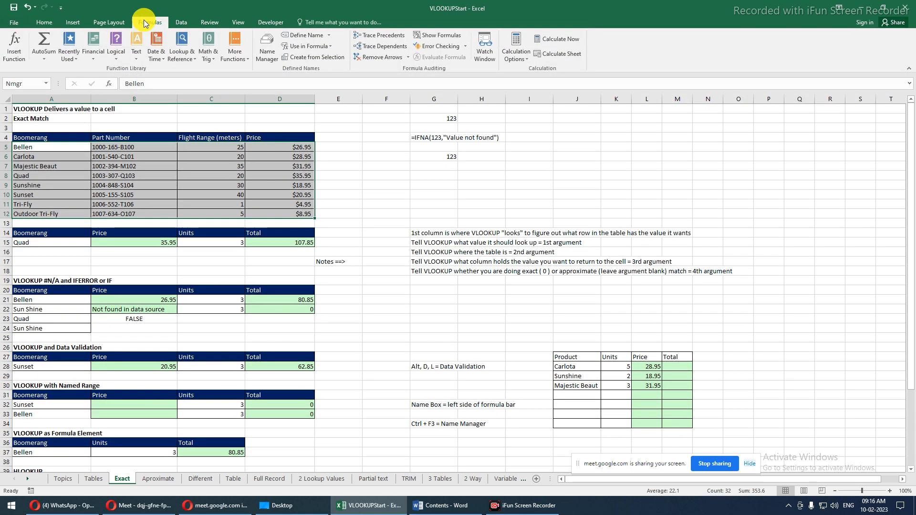
pyautogui.click(337, 128)
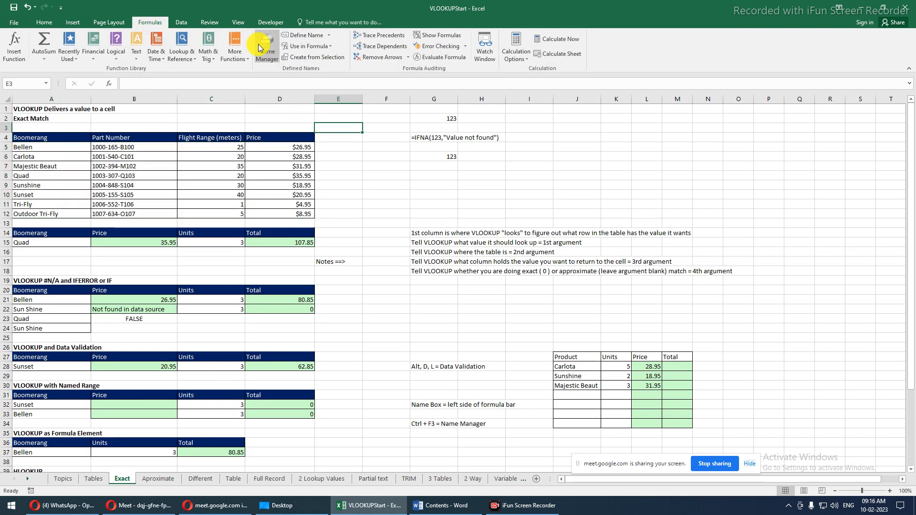
pyautogui.click(267, 45)
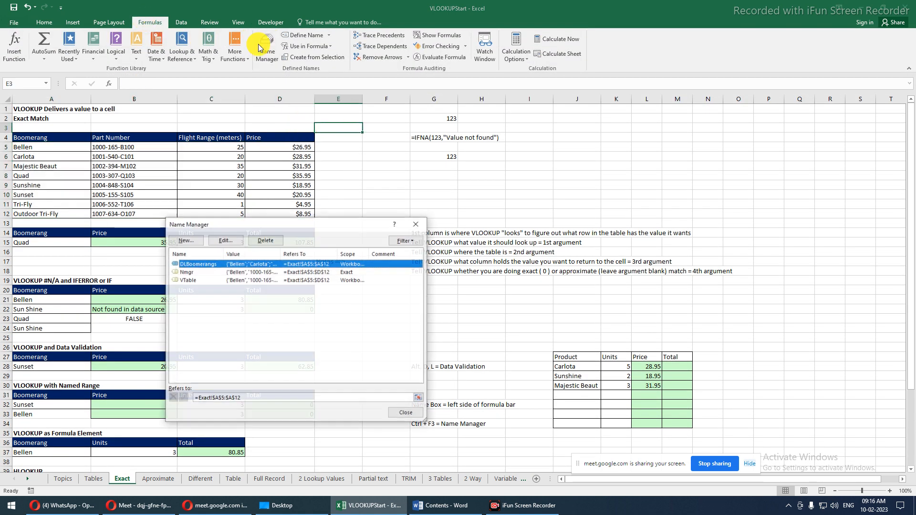
pyautogui.click(265, 240)
pyautogui.click(437, 281)
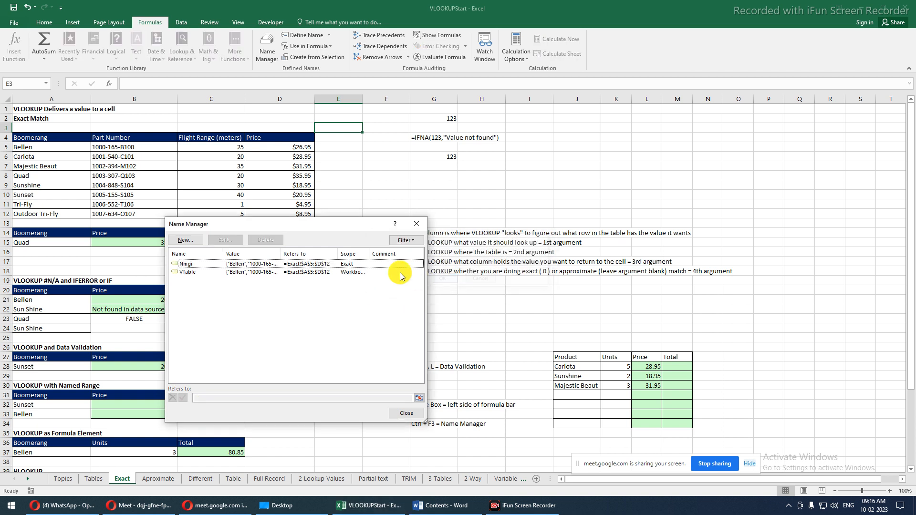
# - Delete the remaining defined names Nmgr and VTable and close the Name Manager
pyautogui.click(267, 264)
pyautogui.click(266, 240)
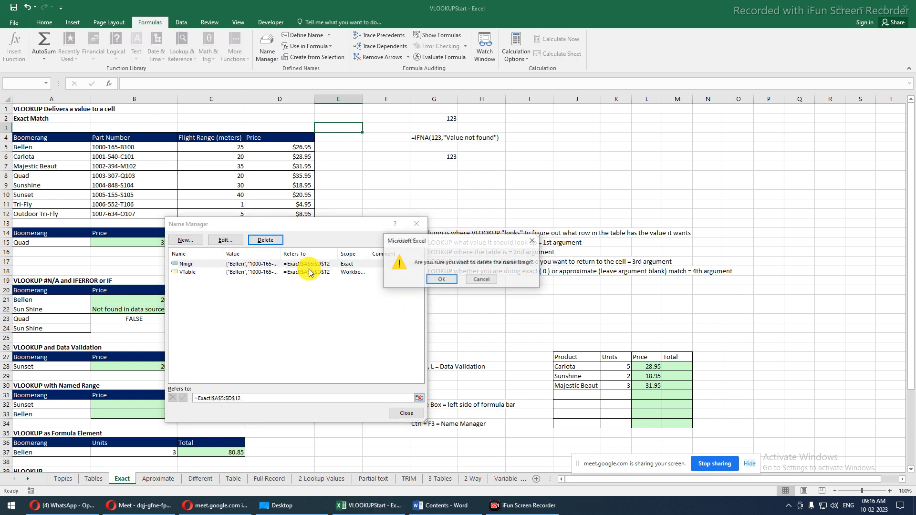
pyautogui.click(437, 280)
pyautogui.click(236, 263)
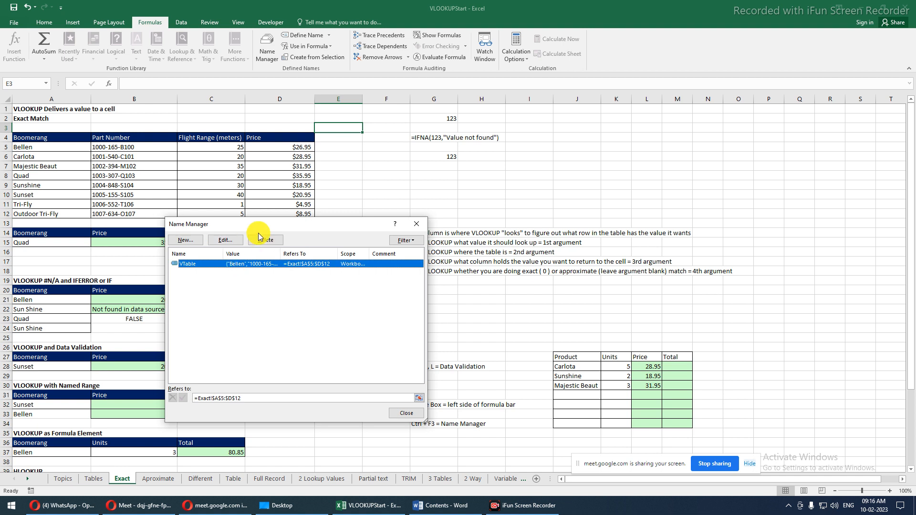
pyautogui.click(266, 240)
pyautogui.click(444, 279)
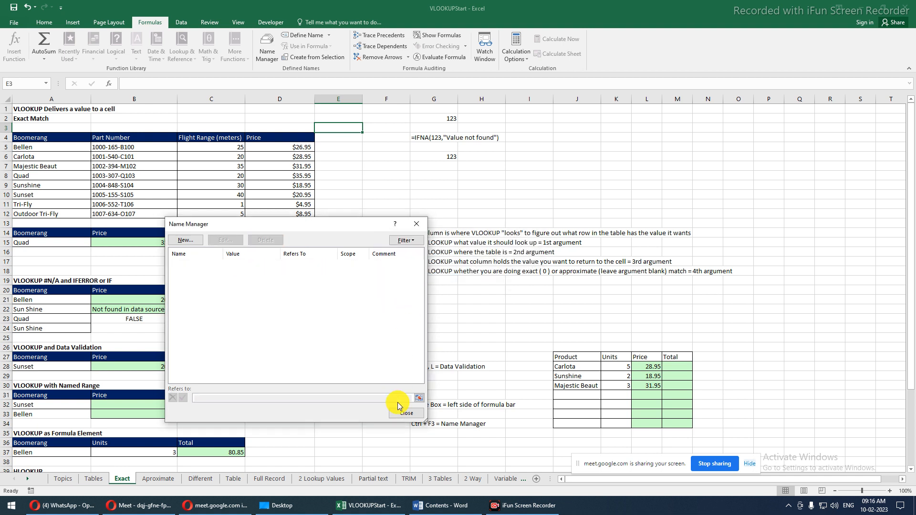
pyautogui.click(406, 413)
pyautogui.click(94, 329)
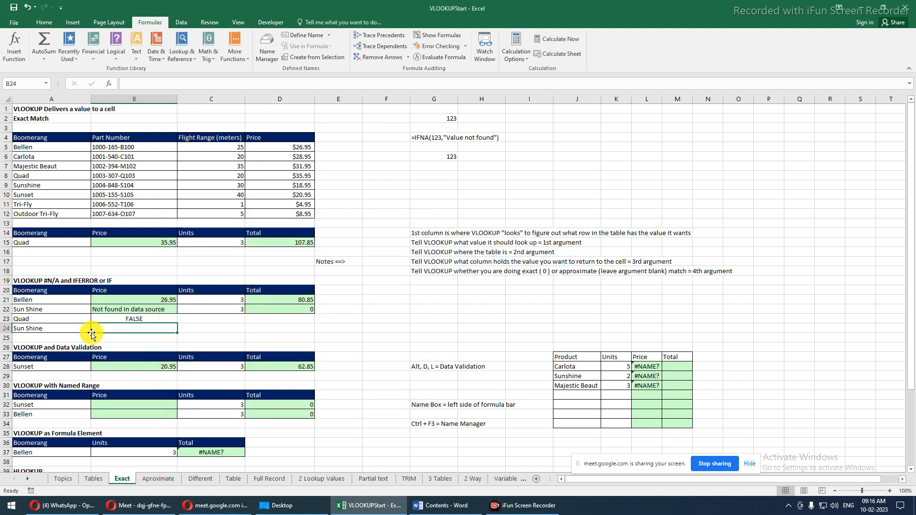
pyautogui.click(91, 333)
pyautogui.press('Down')
pyautogui.press('Down')
pyautogui.press('Down')
pyautogui.press('Down')
pyautogui.press('Down')
pyautogui.press('Down')
pyautogui.press('Down')
pyautogui.press('Down')
pyautogui.press('Down')
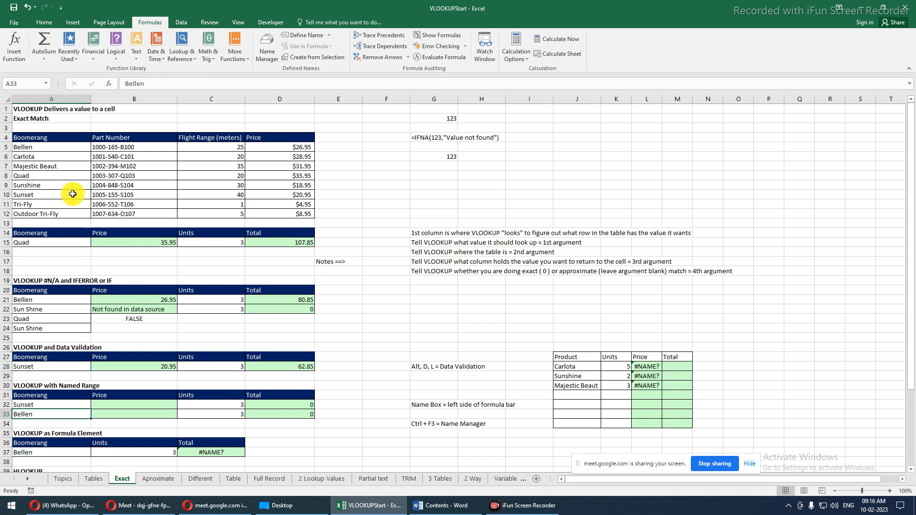
# - Try to remove the table range $A$4:$D$12 from the VLOOKUP formula in B28 and discard the edit
pyautogui.click(102, 366)
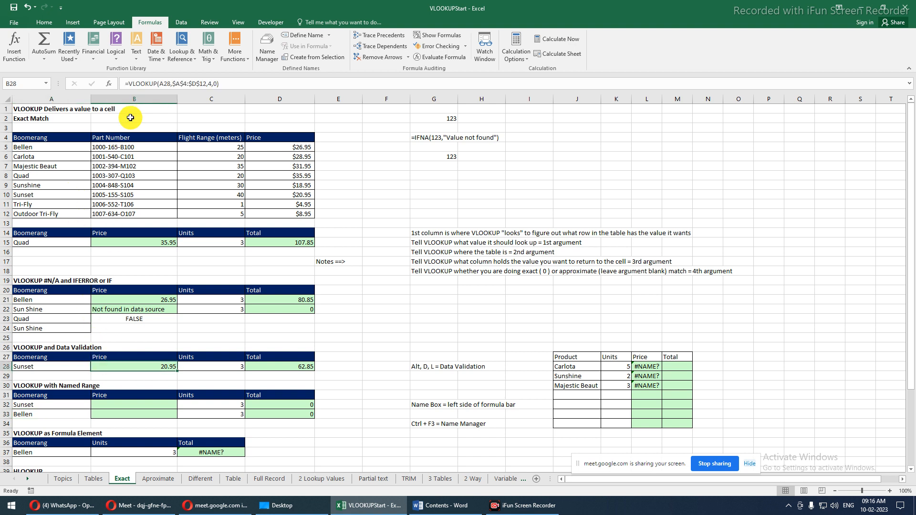
pyautogui.moveTo(172, 83); pyautogui.dragTo(207, 85)
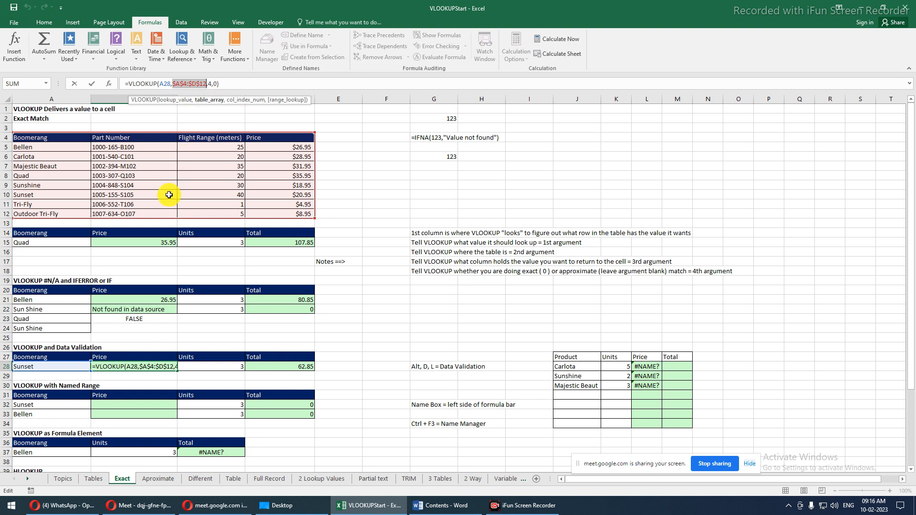
pyautogui.press('Delete')
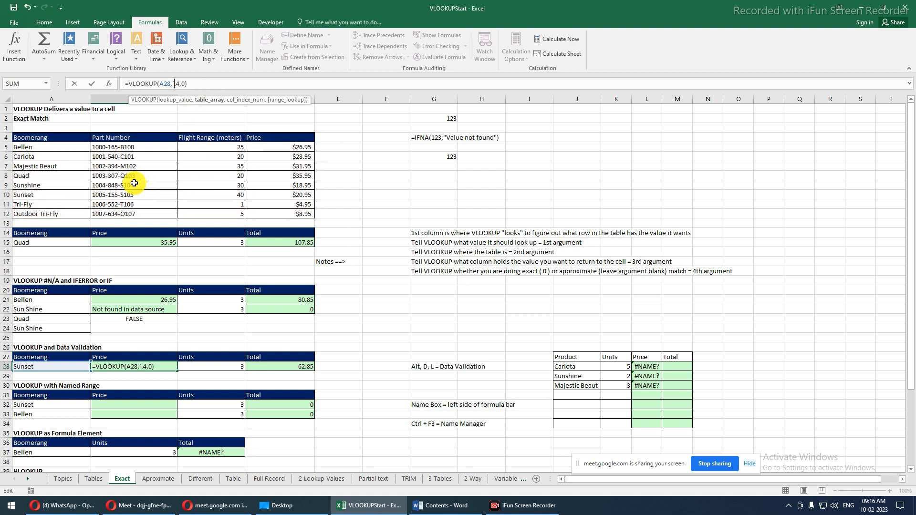
pyautogui.click(27, 141)
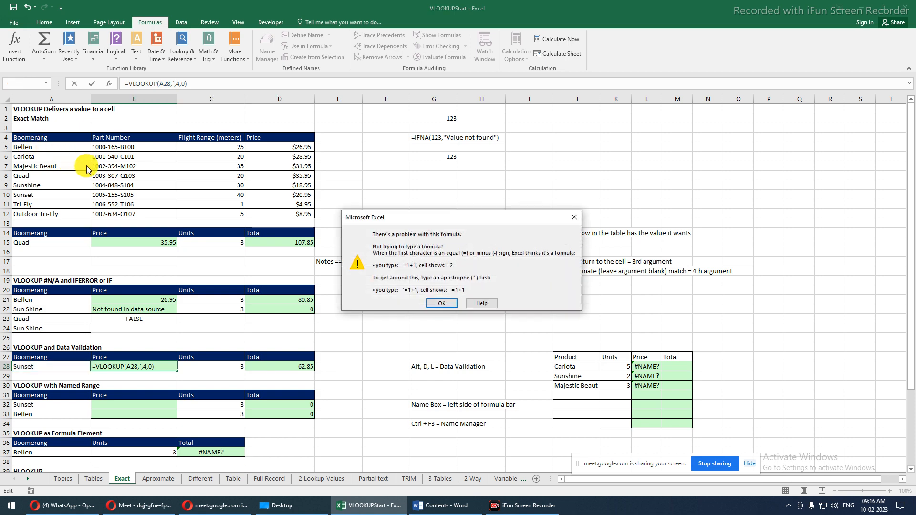
pyautogui.press('Escape')
pyautogui.press('Escape')
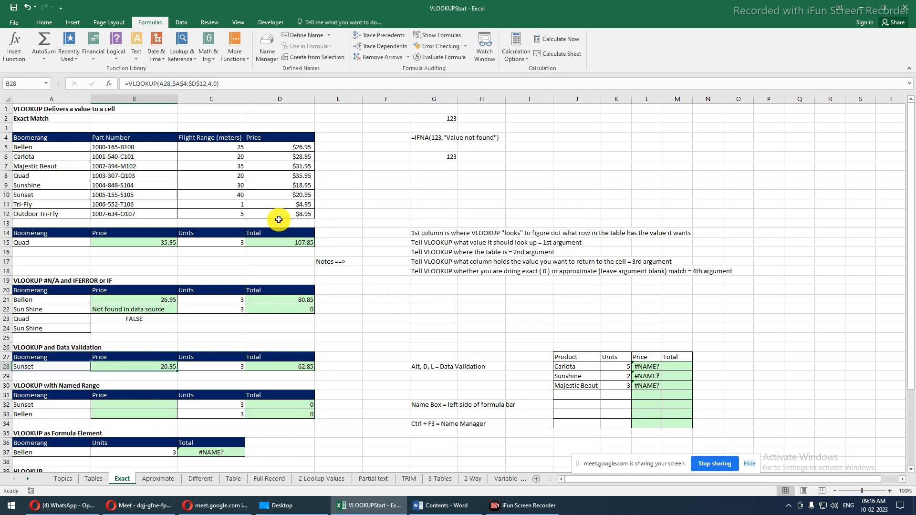
# - Start a new defined name for the boomerang data in A5:D12 through the Name Manager and name it MyRng
pyautogui.moveTo(23, 144); pyautogui.dragTo(286, 213)
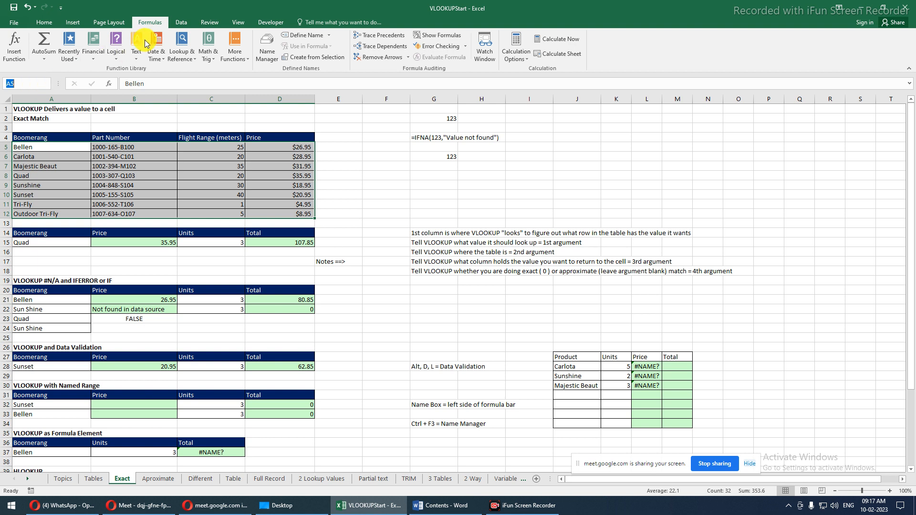
pyautogui.click(264, 43)
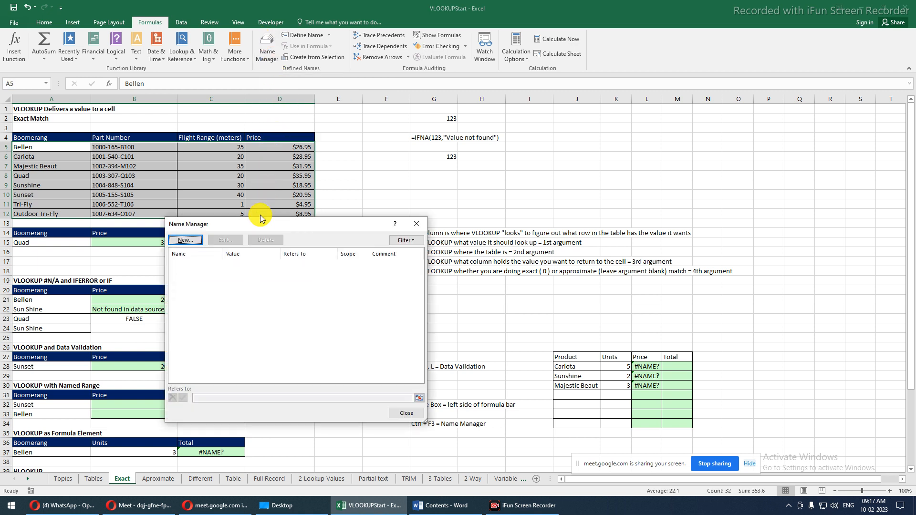
pyautogui.moveTo(262, 225); pyautogui.dragTo(518, 164)
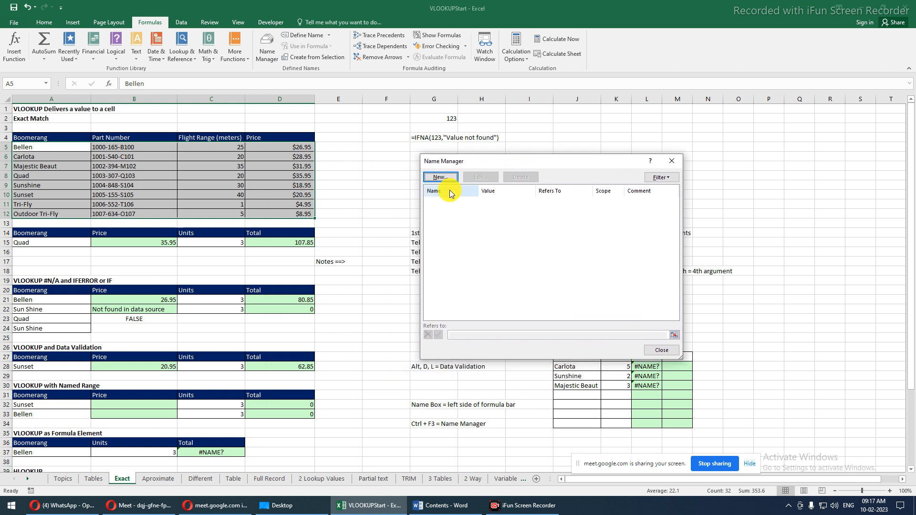
pyautogui.moveTo(450, 210); pyautogui.dragTo(666, 287)
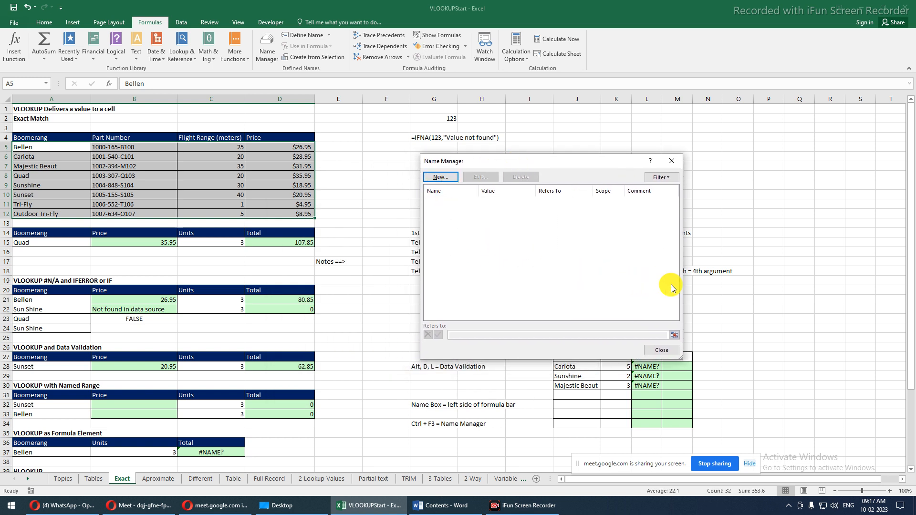
pyautogui.moveTo(433, 201); pyautogui.dragTo(666, 286)
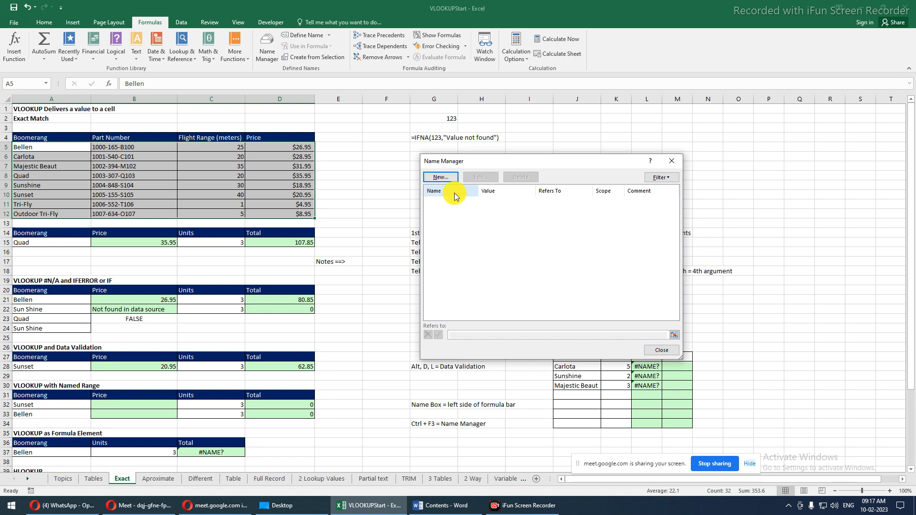
pyautogui.moveTo(440, 200); pyautogui.dragTo(639, 279)
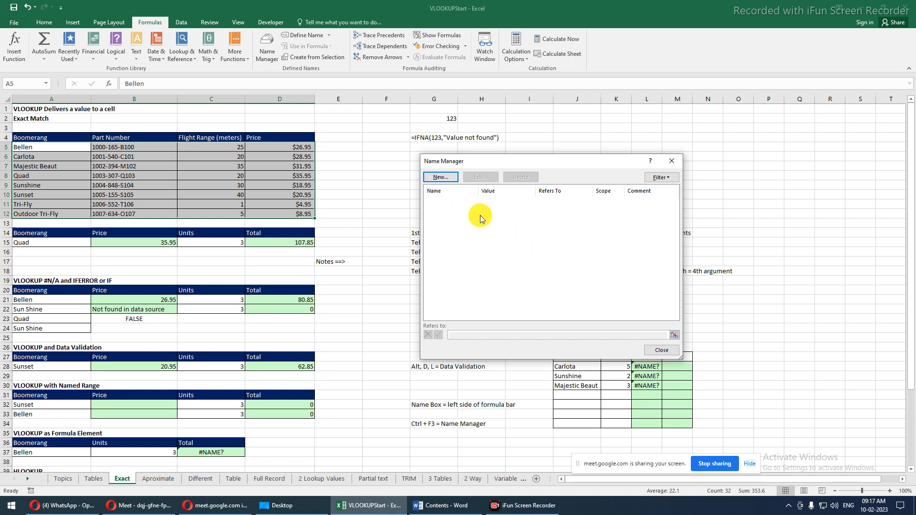
pyautogui.click(440, 177)
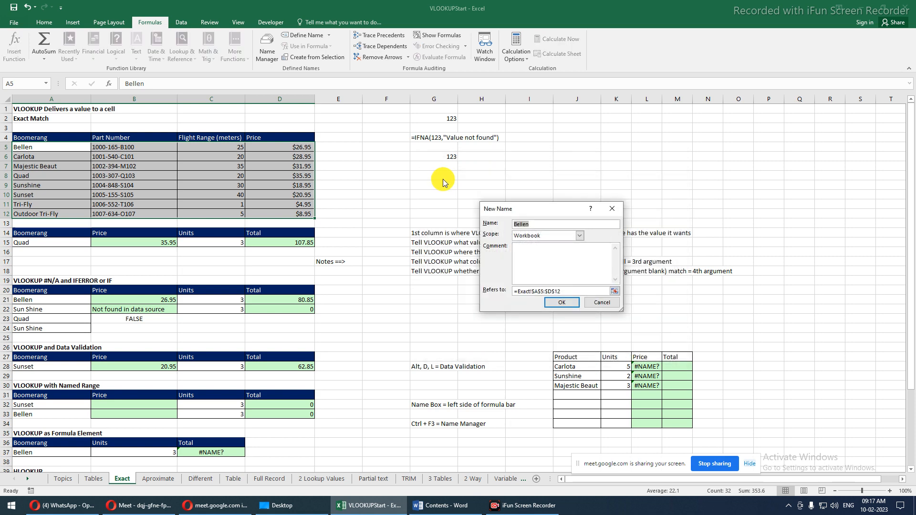
pyautogui.moveTo(520, 214); pyautogui.dragTo(522, 175)
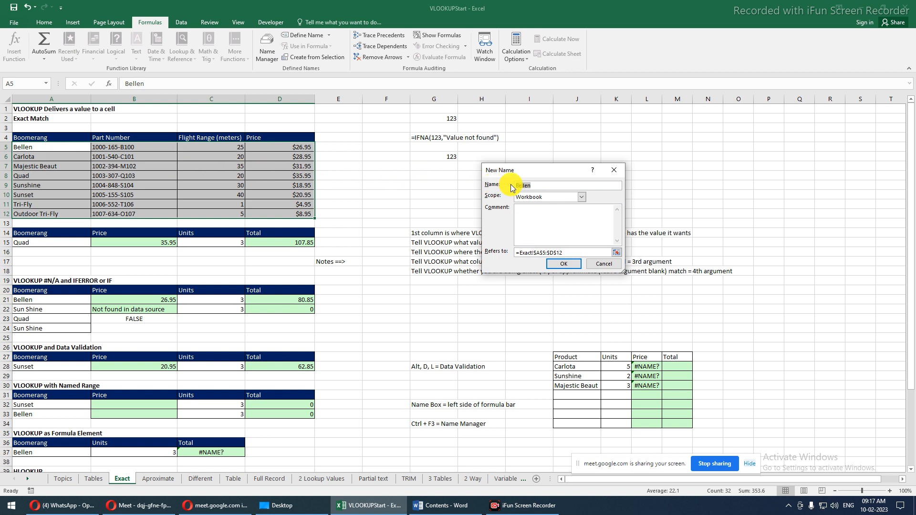
pyautogui.click(543, 188)
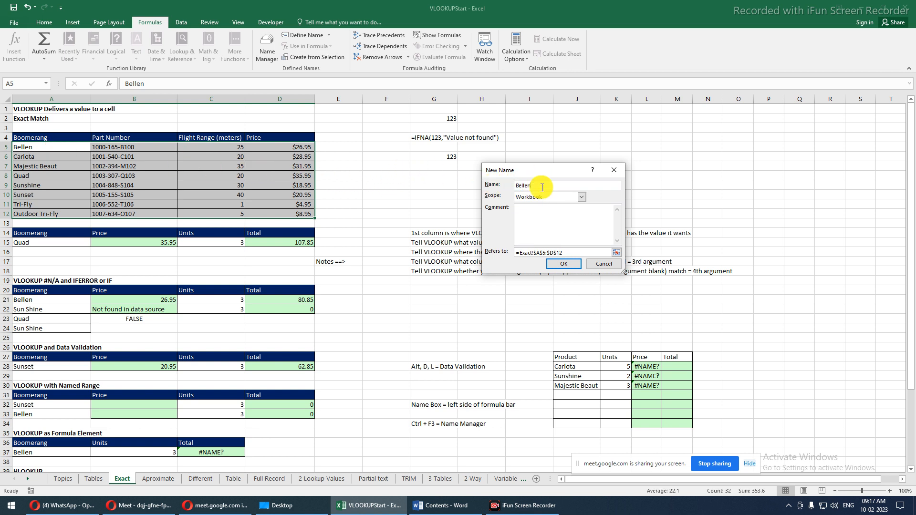
pyautogui.doubleClick(526, 185)
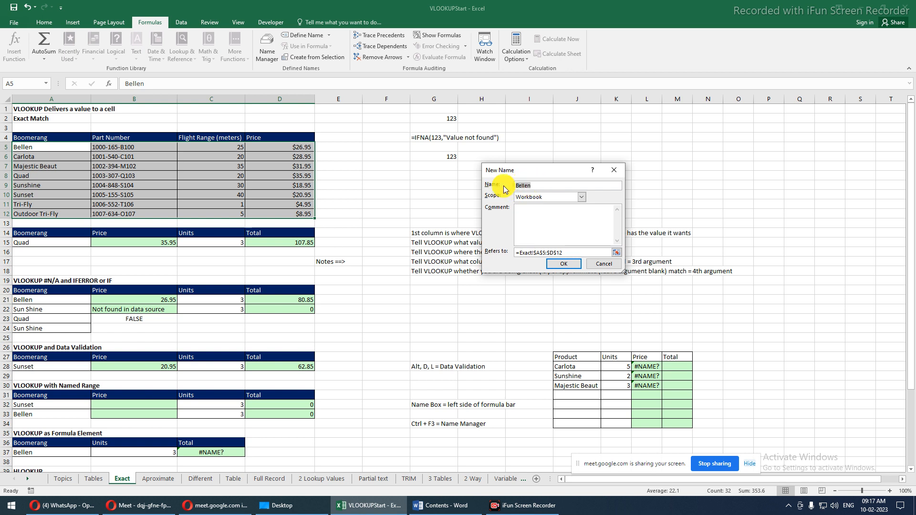
pyautogui.write('MyRng')
# - Limit the scope of the new name MyRng to the Exact sheet and create it
pyautogui.click(559, 199)
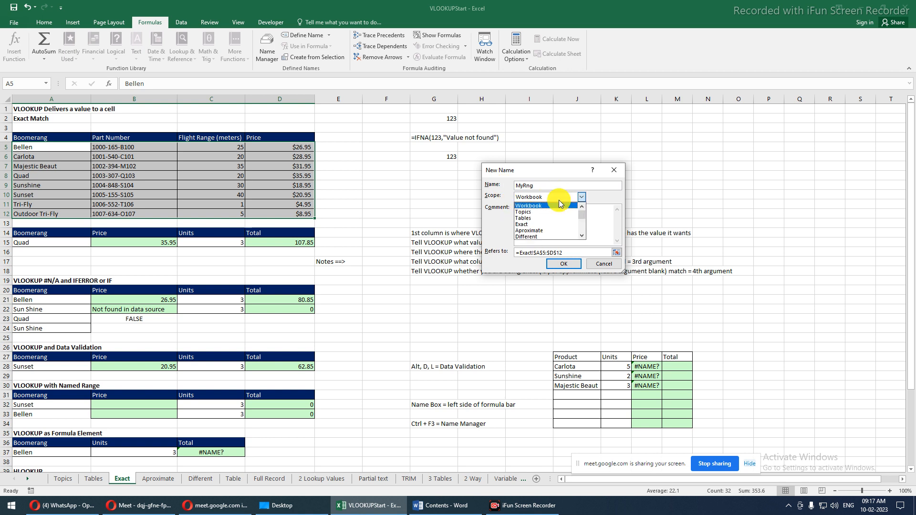
pyautogui.click(536, 206)
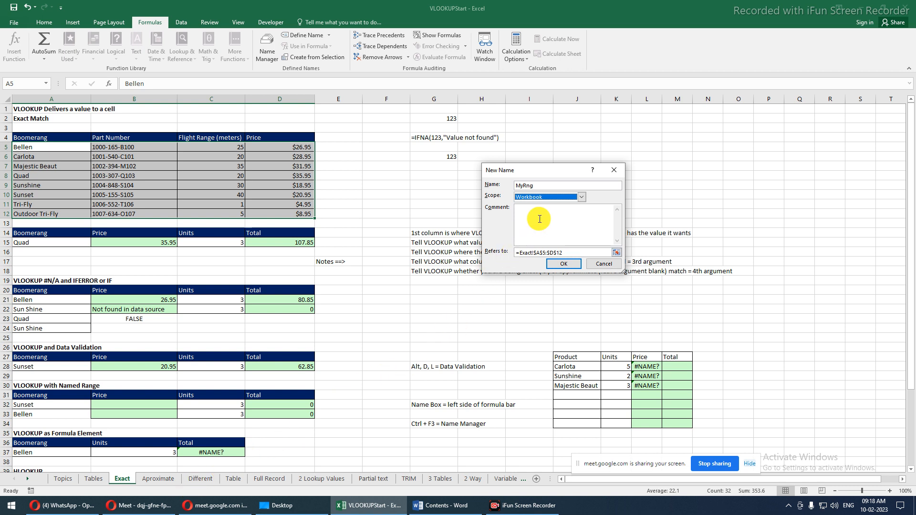
pyautogui.click(581, 197)
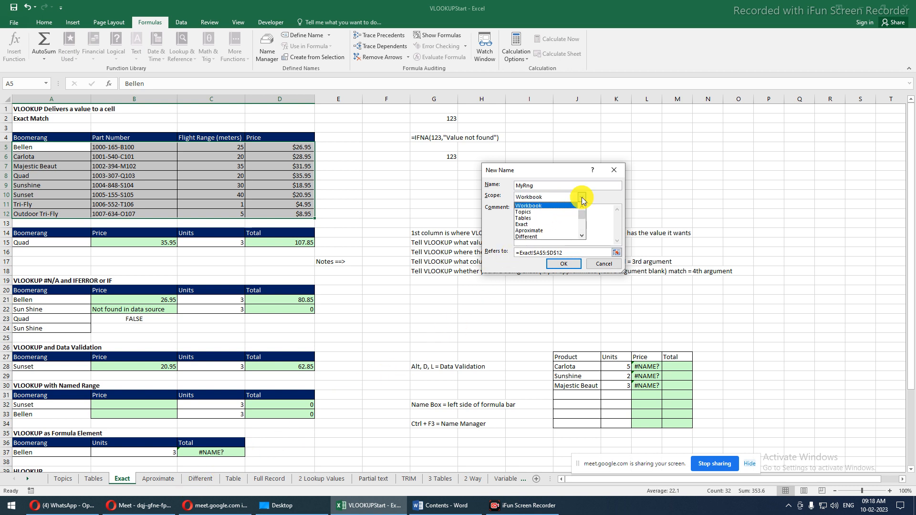
pyautogui.click(552, 223)
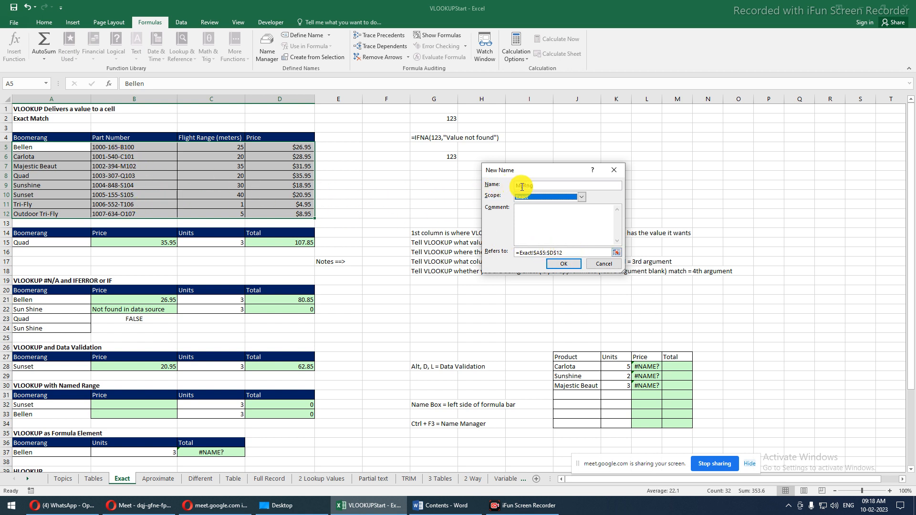
pyautogui.click(563, 264)
# - Review the values and reference of MyRng in the Name Manager with a wider Value column, and close it
pyautogui.hotkey('ctrl', 'F3')
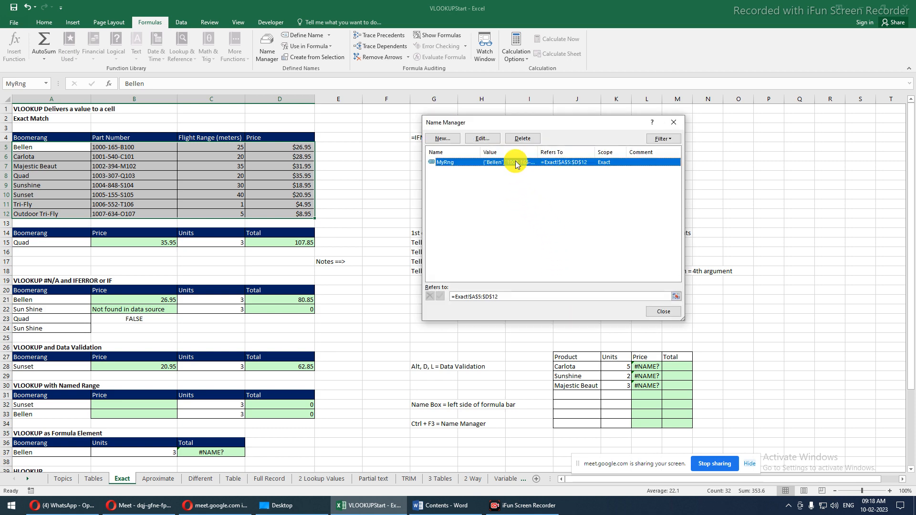
pyautogui.moveTo(538, 152); pyautogui.dragTo(614, 156)
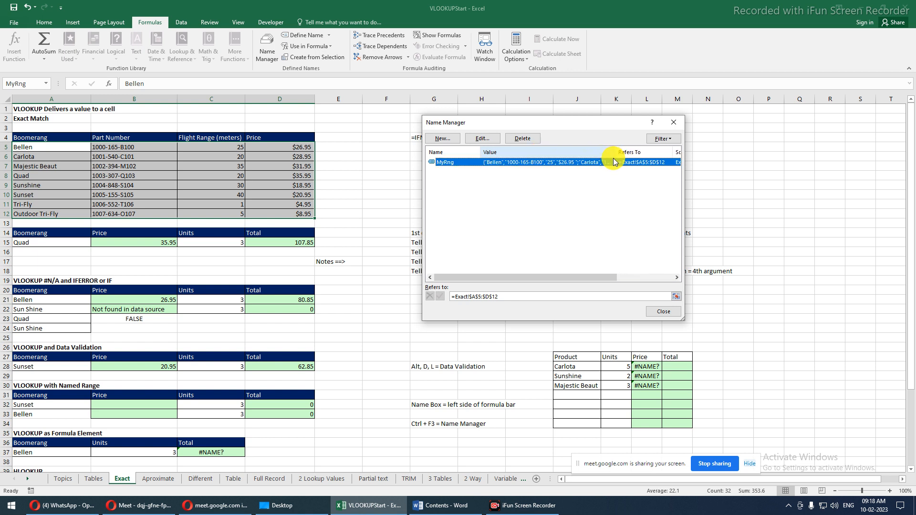
pyautogui.click(506, 165)
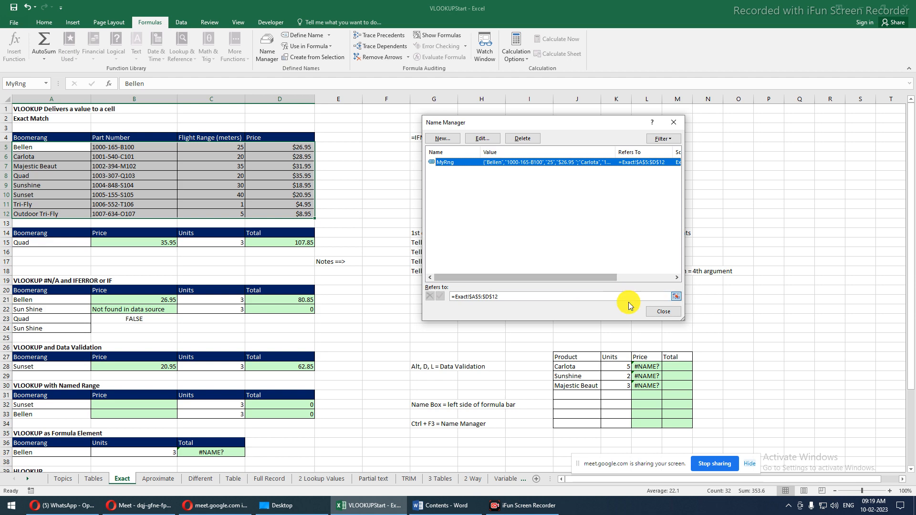
pyautogui.click(661, 313)
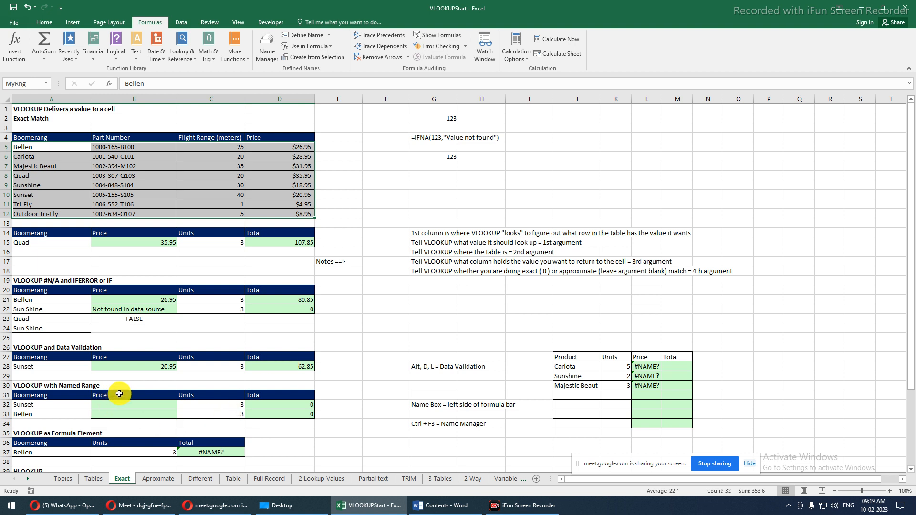
# - Begin a VLOOKUP formula in B32 under VLOOKUP with Named Range, using A32 as the lookup value
pyautogui.click(145, 404)
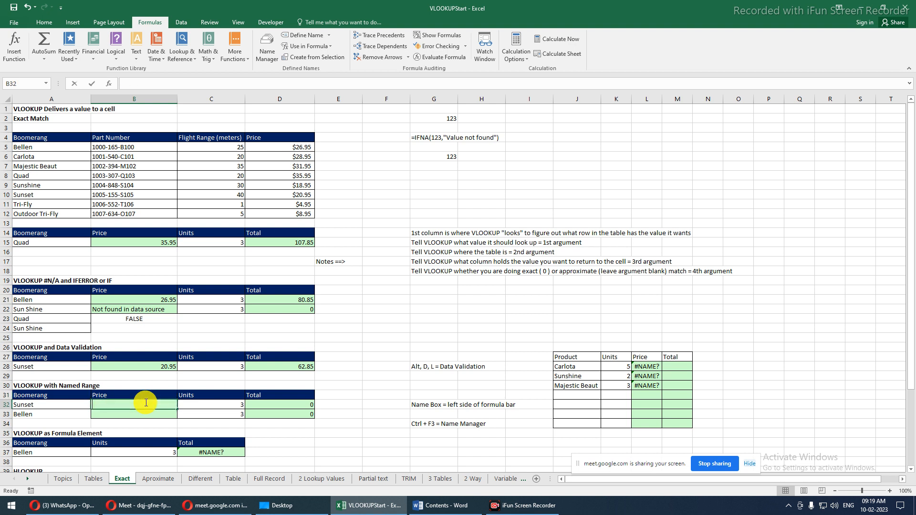
pyautogui.write('=vlo')
pyautogui.press('Tab')
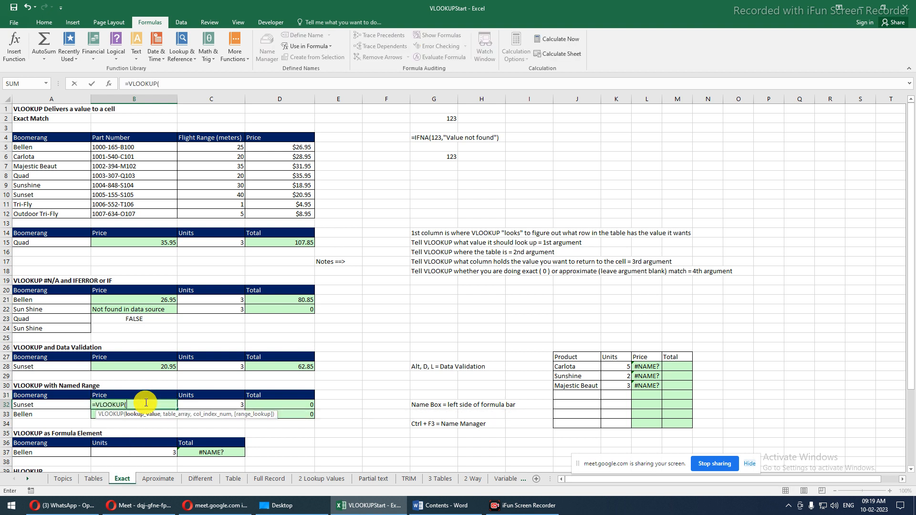
pyautogui.click(72, 404)
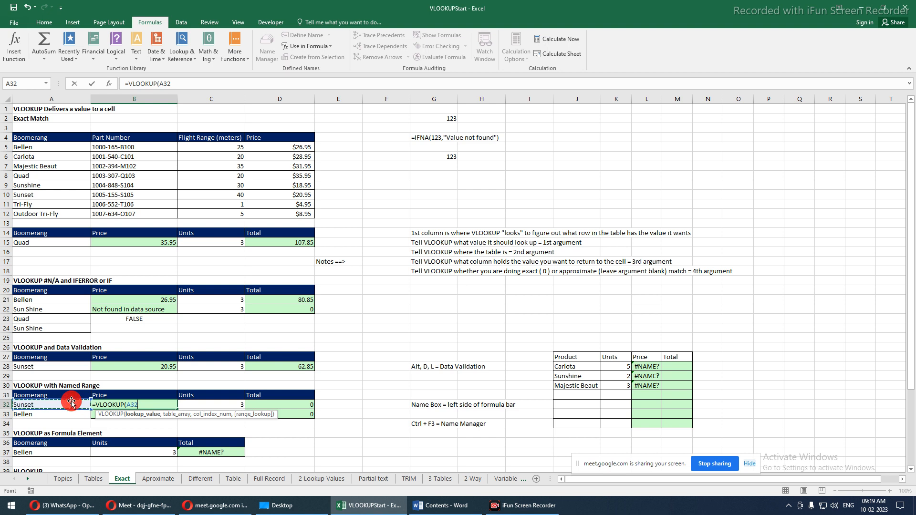
pyautogui.write(',')
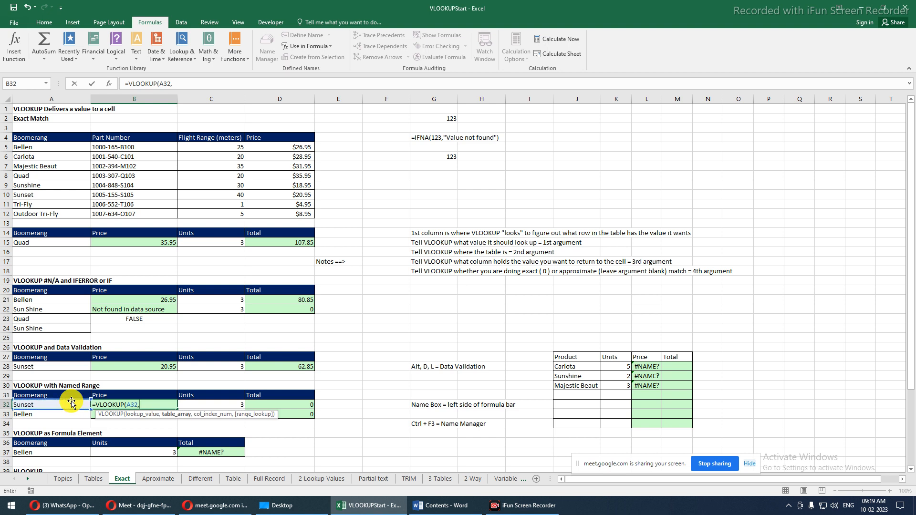
# - Preview the formula suggestions for "my" and "su" in the table array argument of B32, clearing each entry
pyautogui.write('my')
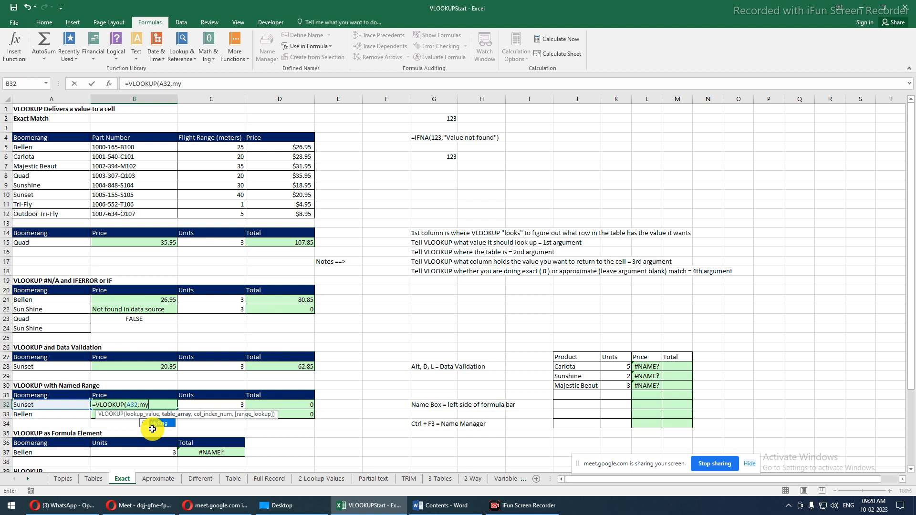
pyautogui.press('BackSpace')
pyautogui.press('BackSpace')
pyautogui.write('su')
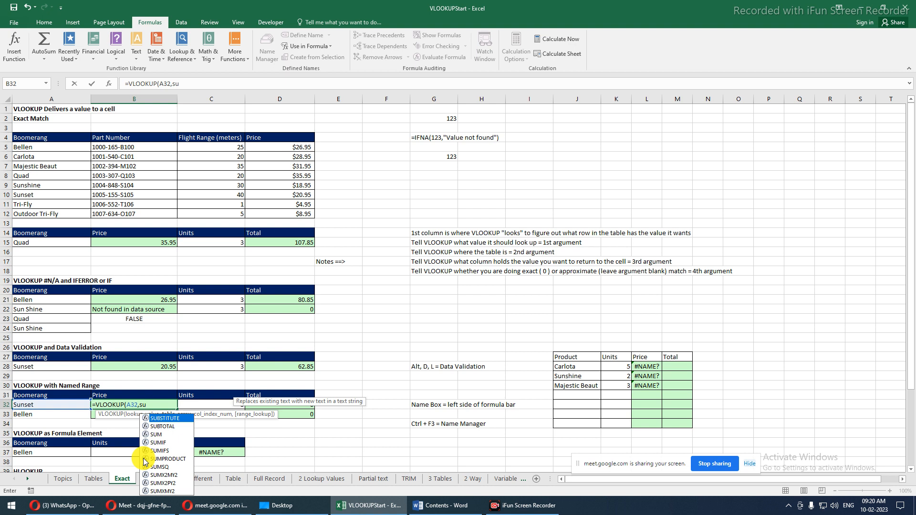
pyautogui.press('BackSpace')
pyautogui.press('BackSpace')
# - Complete the B32 formula as =VLOOKUP(A32,MyRng,4,0) using the named range as the table array
pyautogui.write('myr')
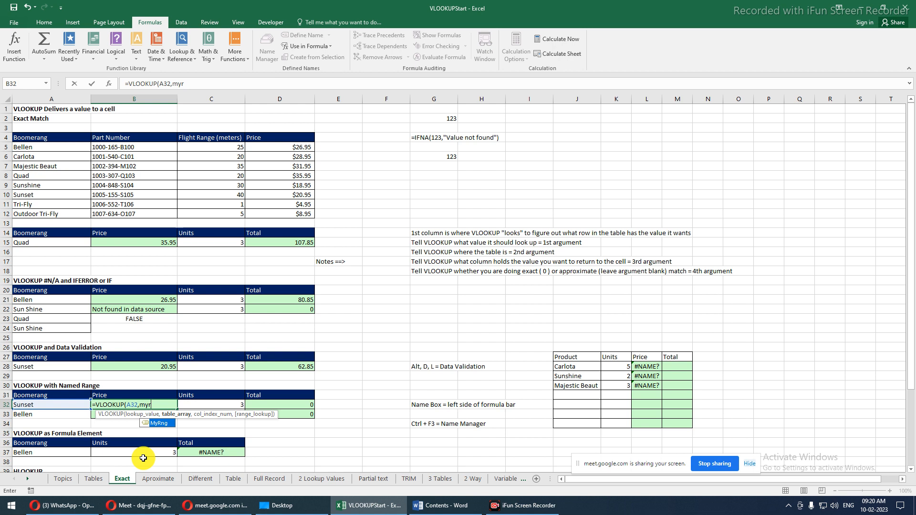
pyautogui.press('Tab')
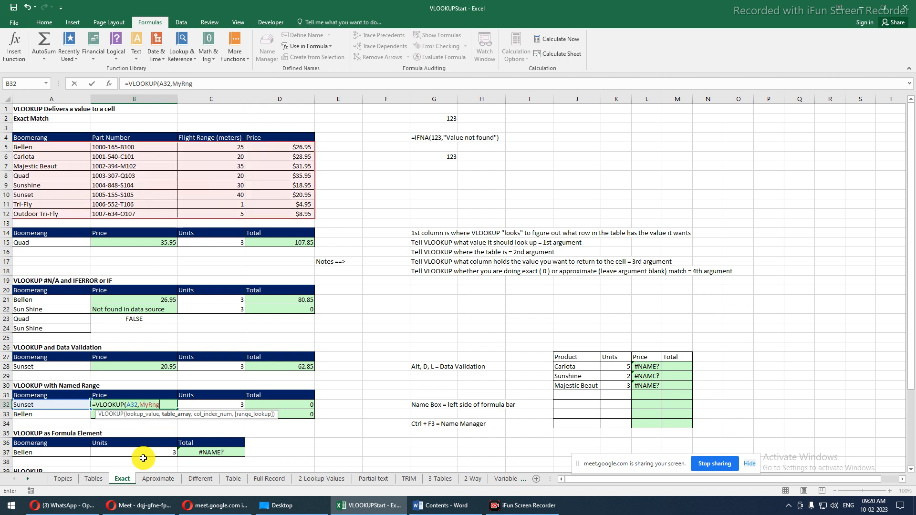
pyautogui.write(',')
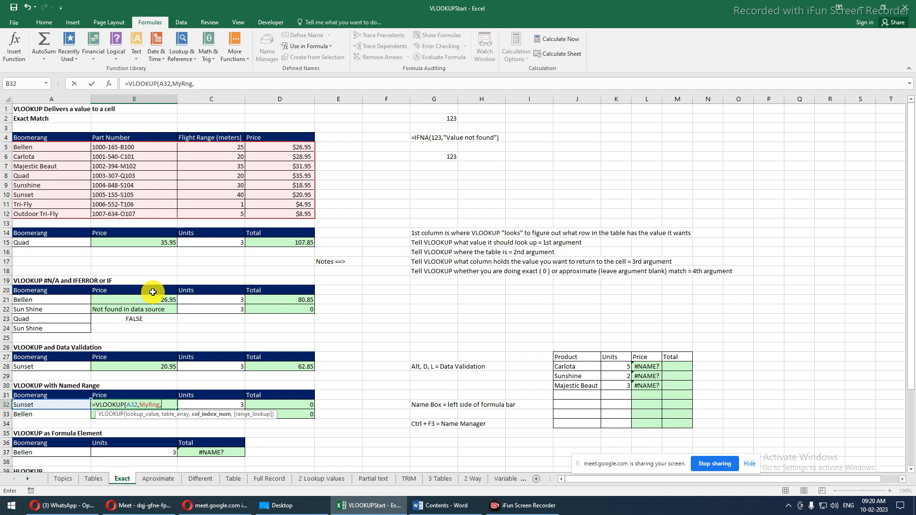
pyautogui.write('4,0')
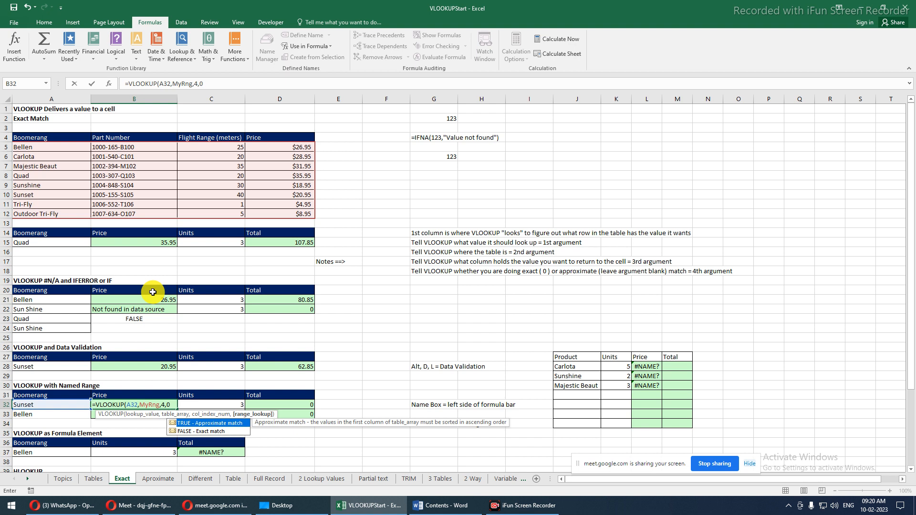
pyautogui.press('Return')
pyautogui.press('Up')
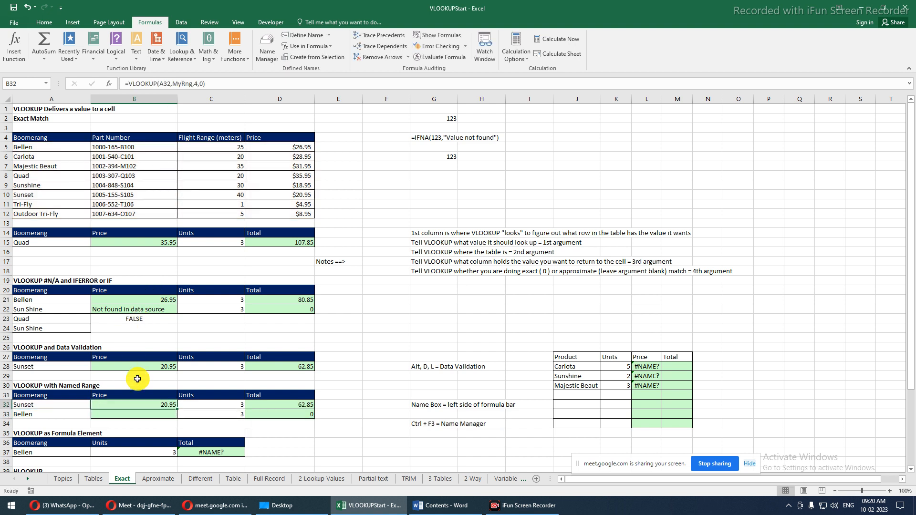
# - Copy the named-range VLOOKUP from B32 down to B33 and inspect the copied formula's references
pyautogui.moveTo(176, 412); pyautogui.dragTo(167, 414)
pyautogui.click(161, 414)
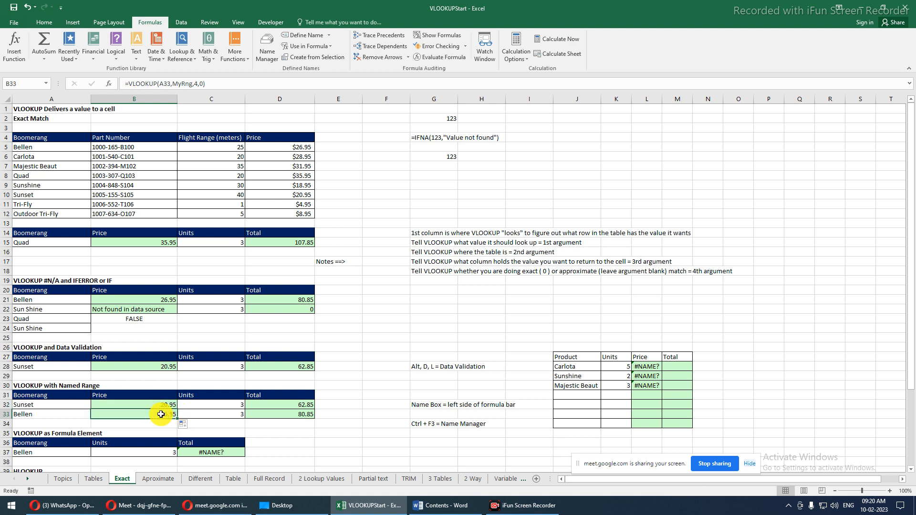
pyautogui.doubleClick(161, 414)
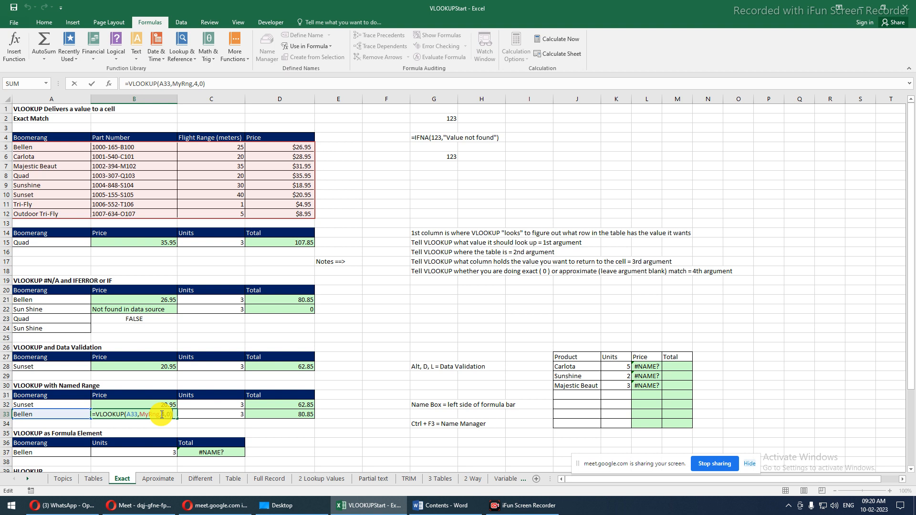
pyautogui.hotkey('ctrl', 'Return')
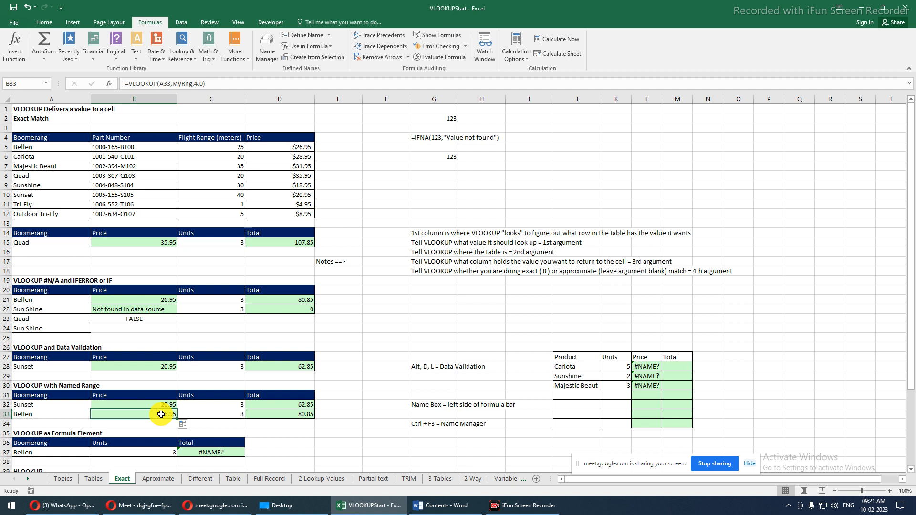
# - Delete entire rows 23 and 24, undo the deletion, and return to cell B33
pyautogui.moveTo(146, 319); pyautogui.dragTo(150, 326)
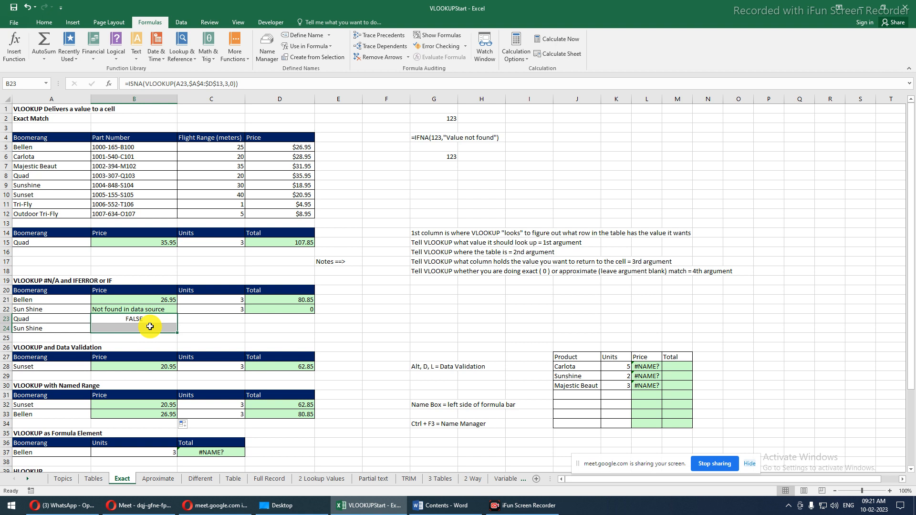
pyautogui.hotkey('shift', 'space')
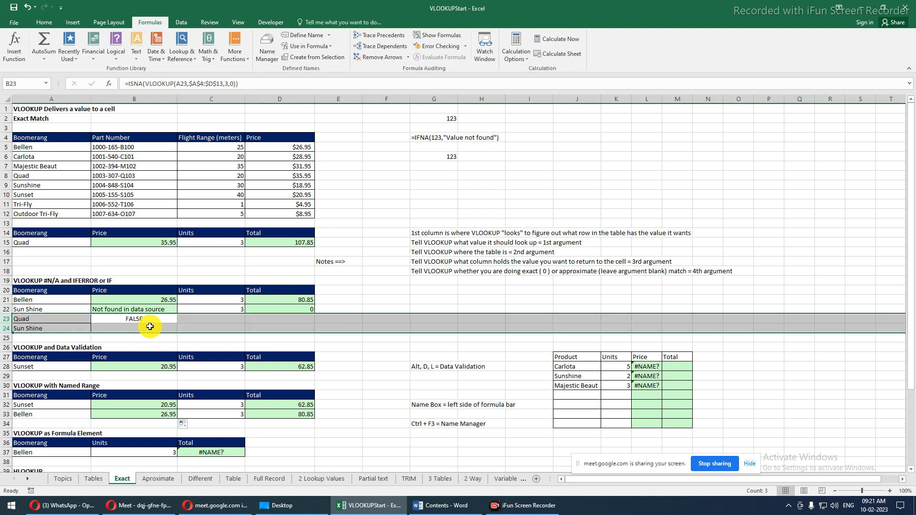
pyautogui.hotkey('ctrl', '-')
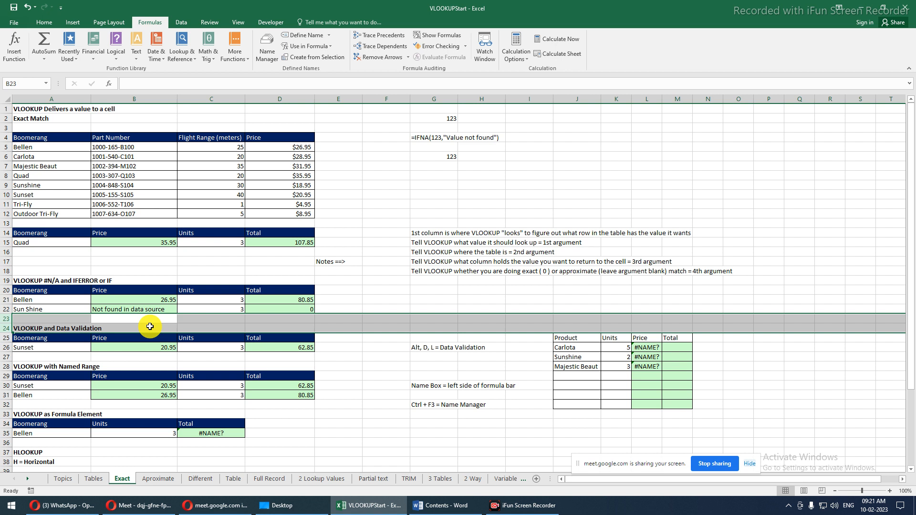
pyautogui.hotkey('ctrl', 'z')
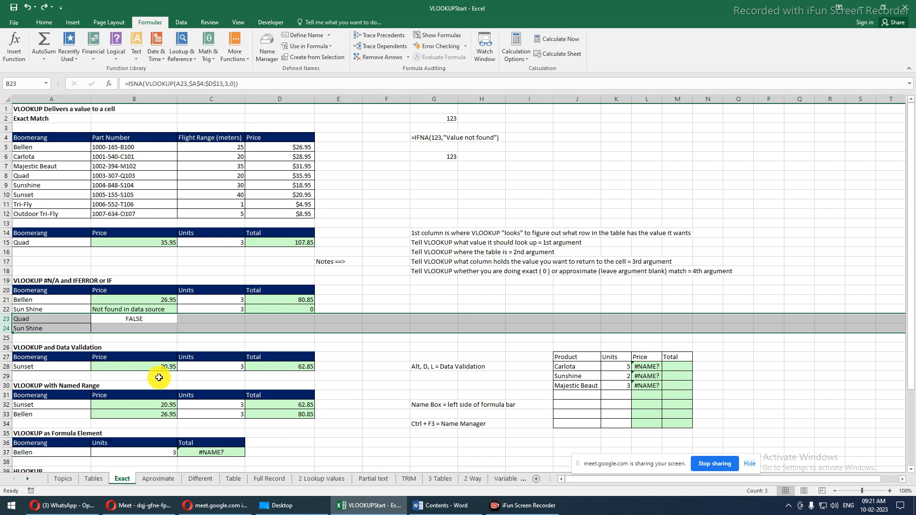
pyautogui.click(146, 414)
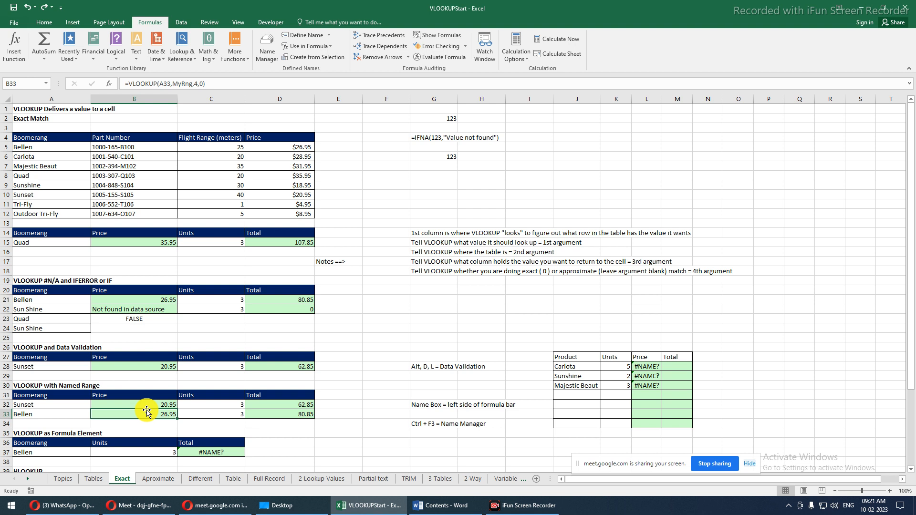
pyautogui.click(424, 192)
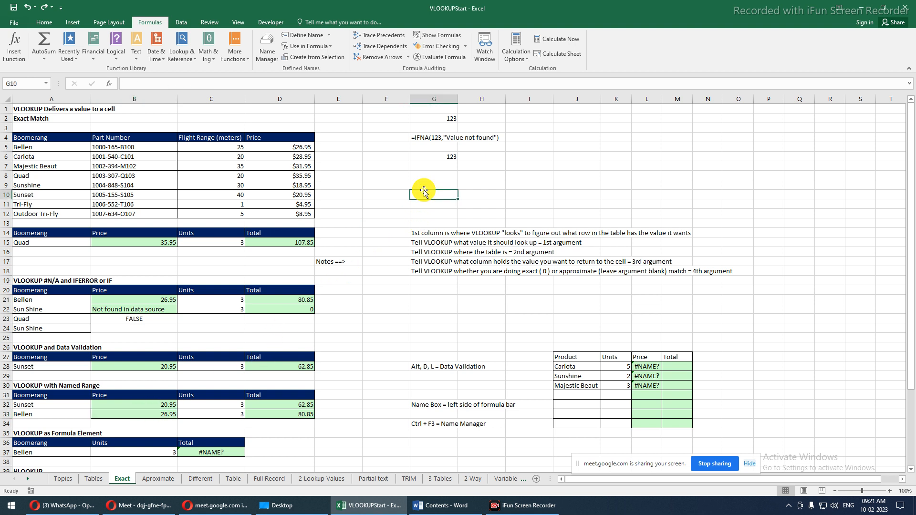
pyautogui.write('"')
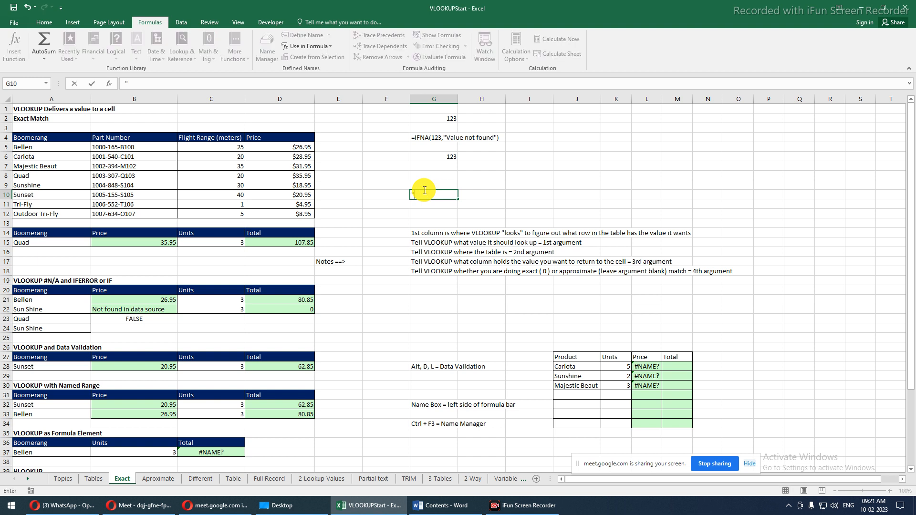
pyautogui.press('Escape')
# - Enter a reference to A5:B6 in G9 and evaluate it within the formula into its array of constants
pyautogui.press('Up')
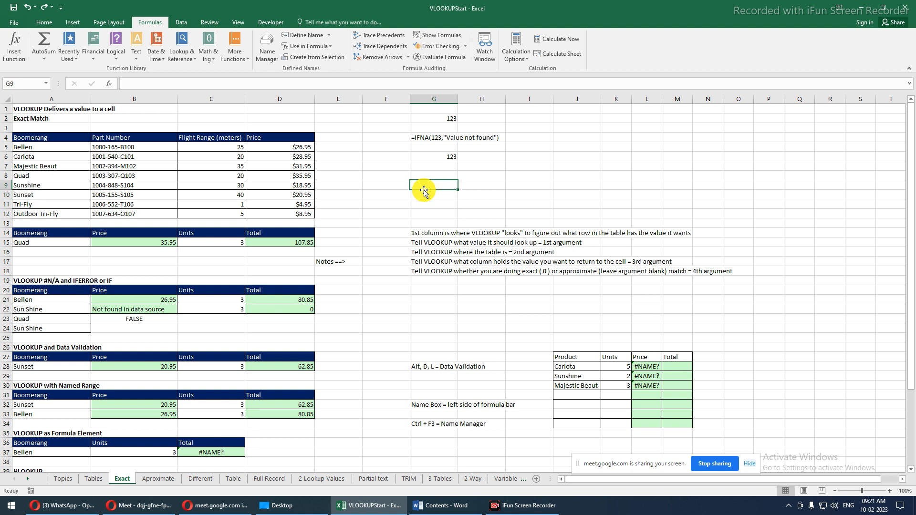
pyautogui.write('=')
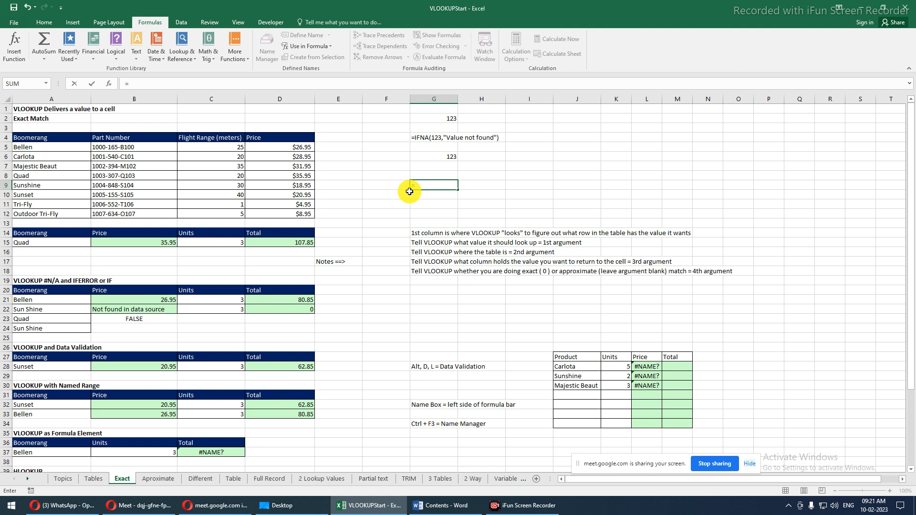
pyautogui.moveTo(40, 147); pyautogui.dragTo(94, 156)
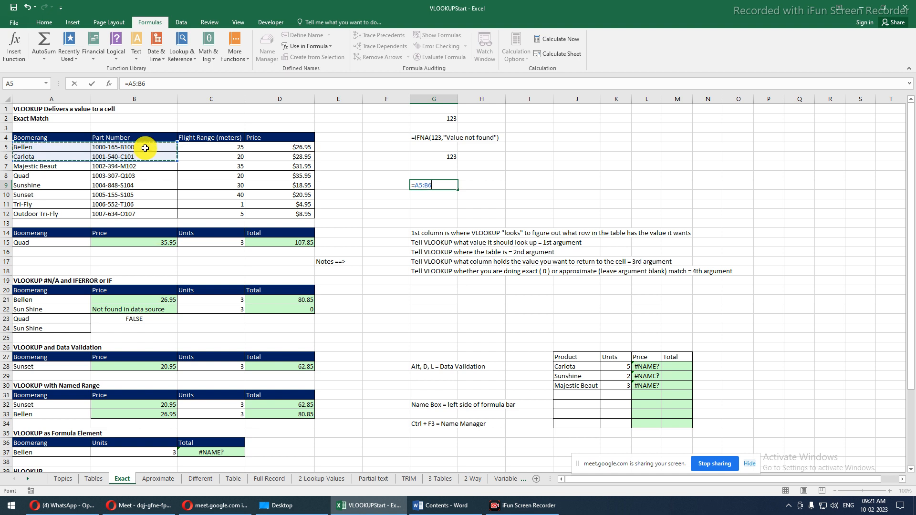
pyautogui.moveTo(126, 84); pyautogui.dragTo(157, 85)
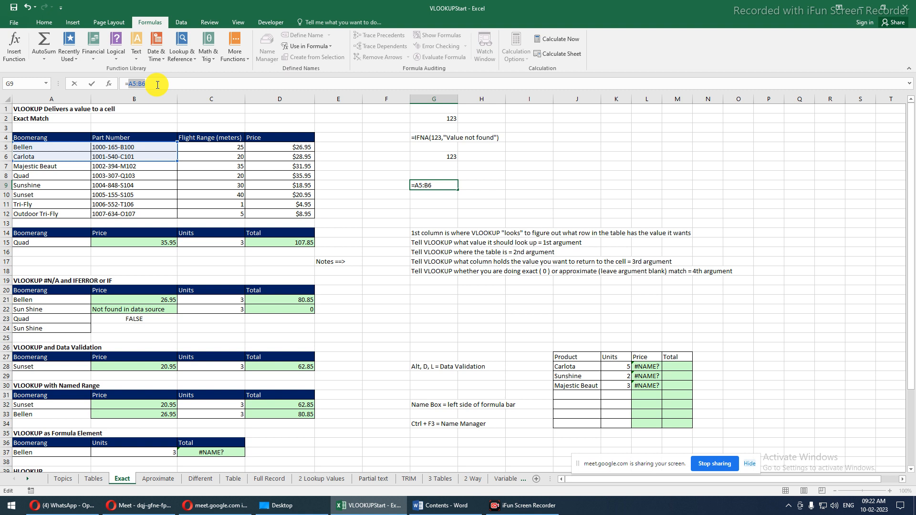
pyautogui.press('F9')
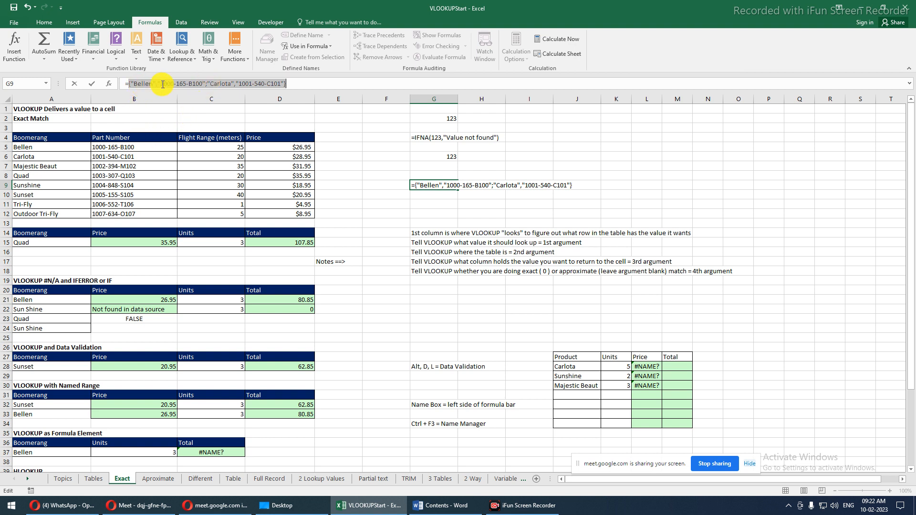
# - Examine the Bellen, 1000-165-B100 and Carlota elements and their separators in G9's array, and commit the formula
pyautogui.moveTo(221, 84); pyautogui.dragTo(207, 84)
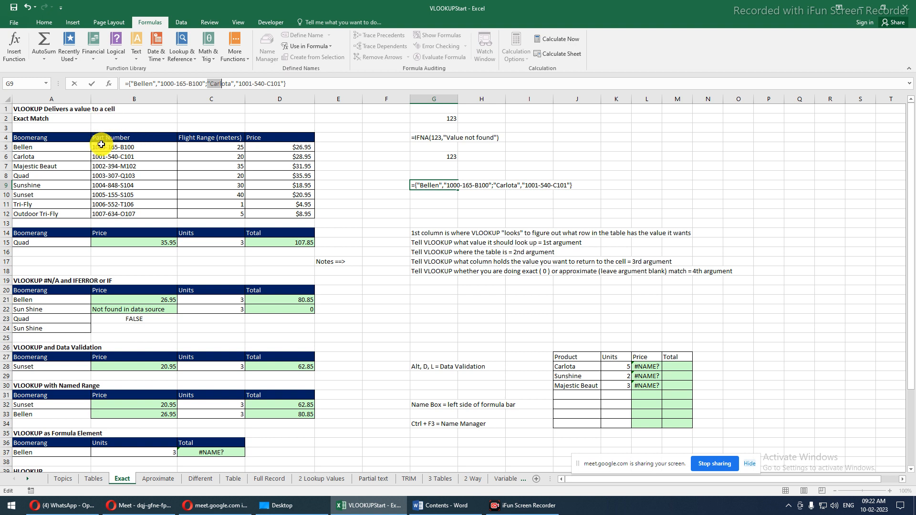
pyautogui.click(155, 84)
pyautogui.moveTo(154, 83); pyautogui.dragTo(131, 84)
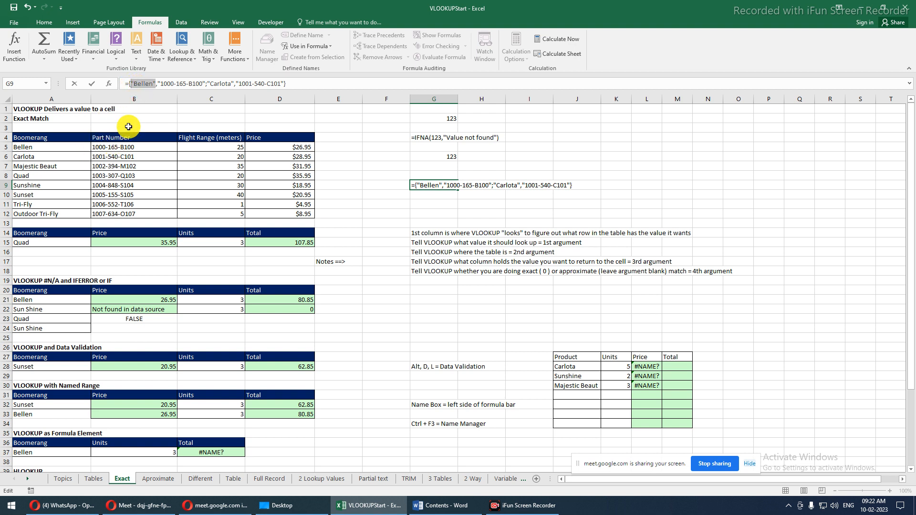
pyautogui.moveTo(159, 84); pyautogui.dragTo(205, 84)
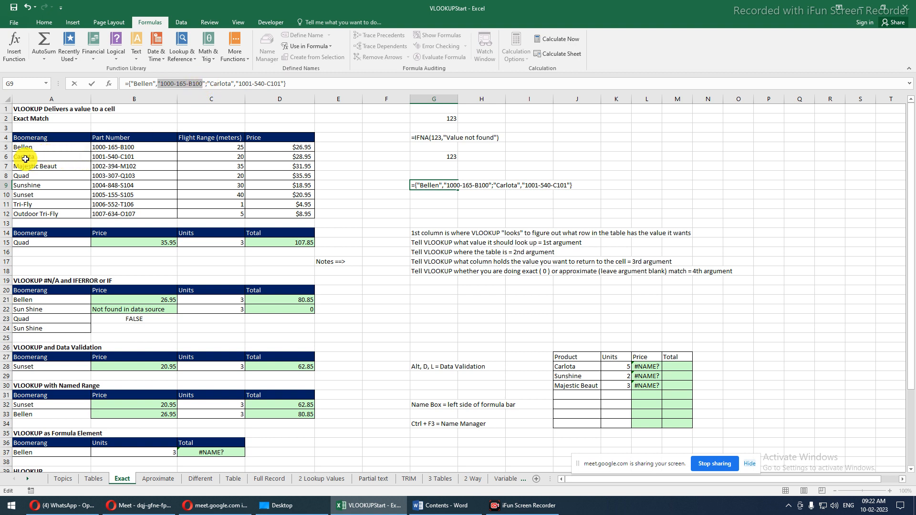
pyautogui.click(208, 84)
pyautogui.moveTo(208, 86); pyautogui.dragTo(236, 83)
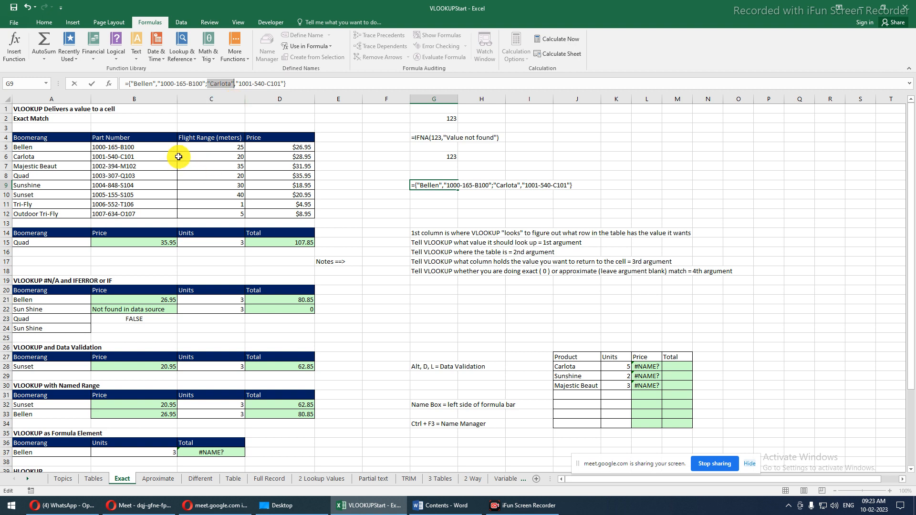
pyautogui.click(212, 84)
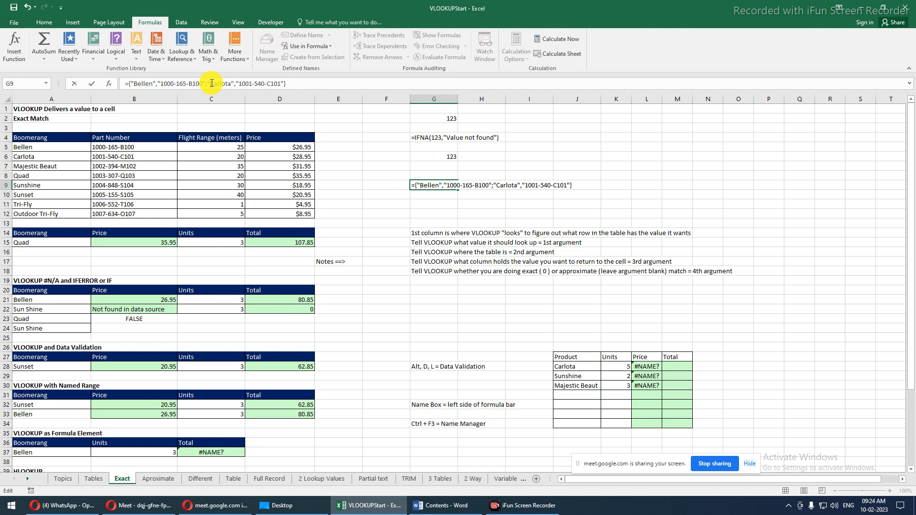
pyautogui.press('Return')
pyautogui.press('Up')
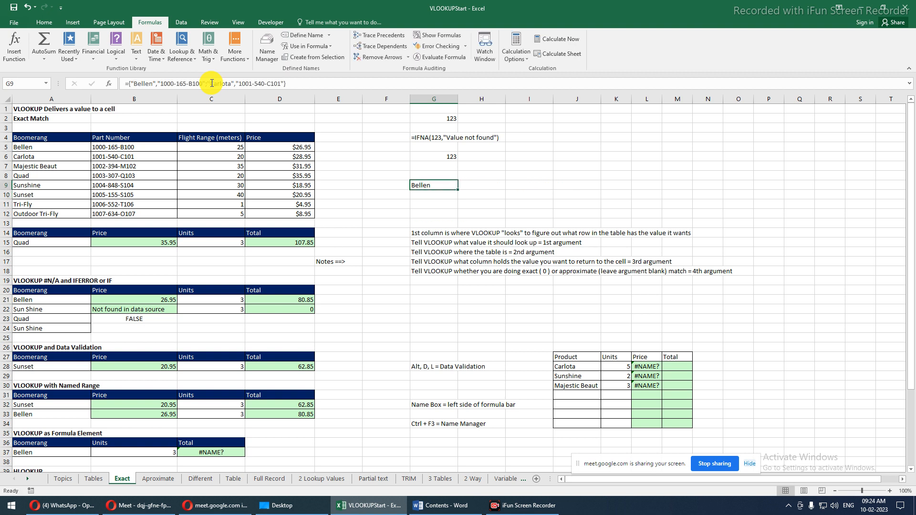
# - Highlight the whole array constant in G9's formula for review and leave the cell
pyautogui.click(126, 83)
pyautogui.moveTo(236, 76); pyautogui.dragTo(303, 88)
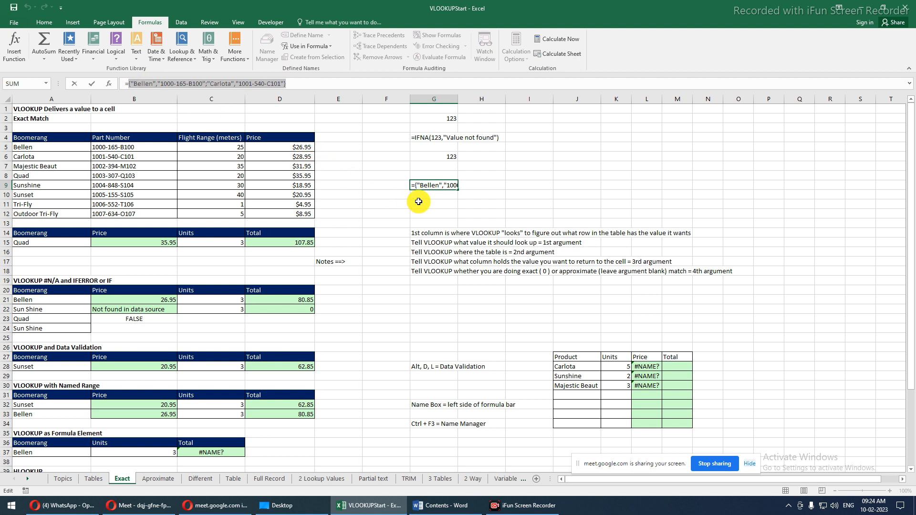
pyautogui.press('Return')
# - Enter a reference to the range A5:B6 in cell G10 and return to that cell
pyautogui.write('=')
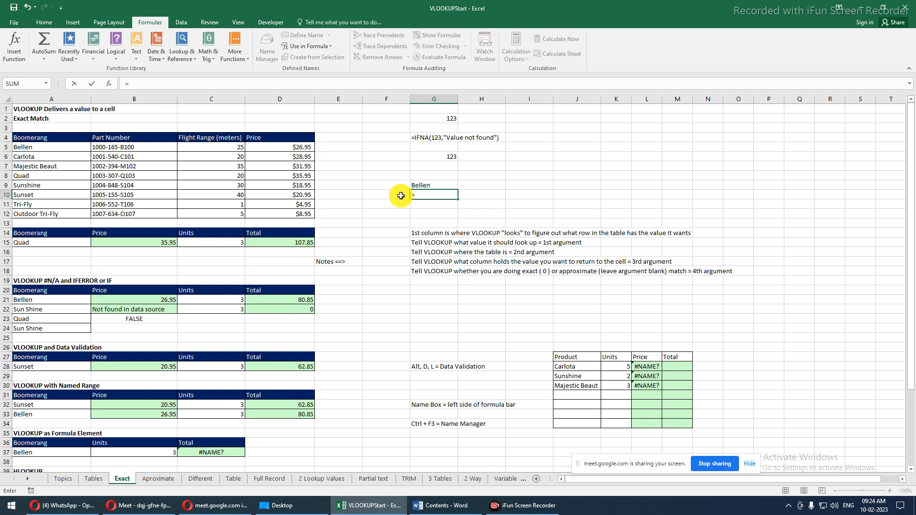
pyautogui.click(41, 149)
pyautogui.moveTo(41, 150); pyautogui.dragTo(94, 153)
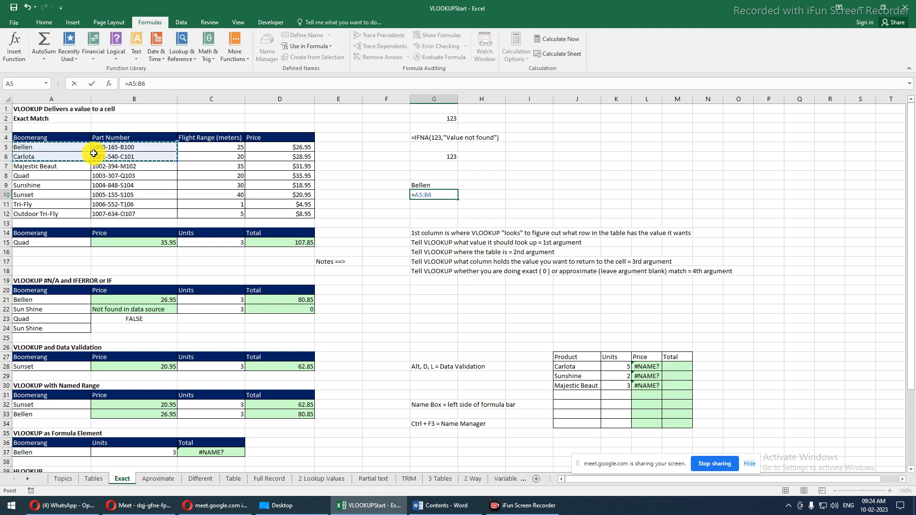
pyautogui.press('Return')
pyautogui.press('Up')
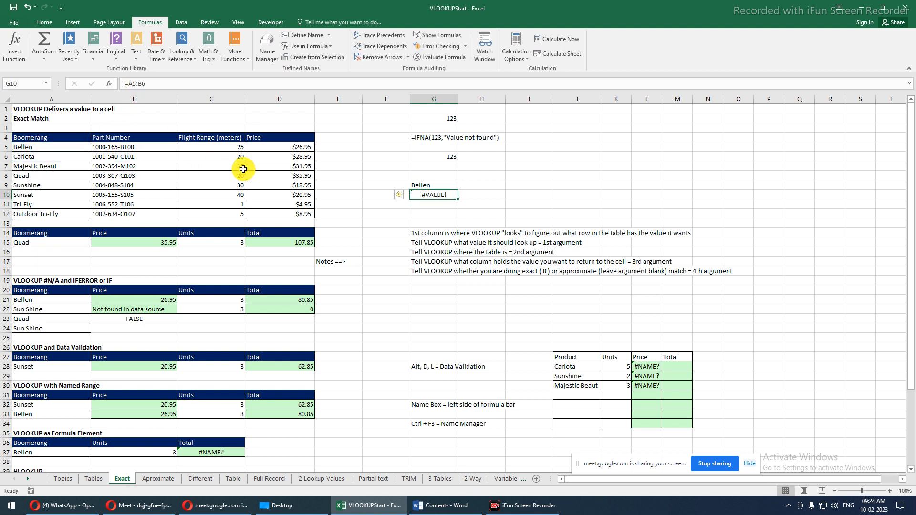
# - Highlight the block A5:C6 in the boomerang table and extend G10's reference to A5:C6
pyautogui.press('F2')
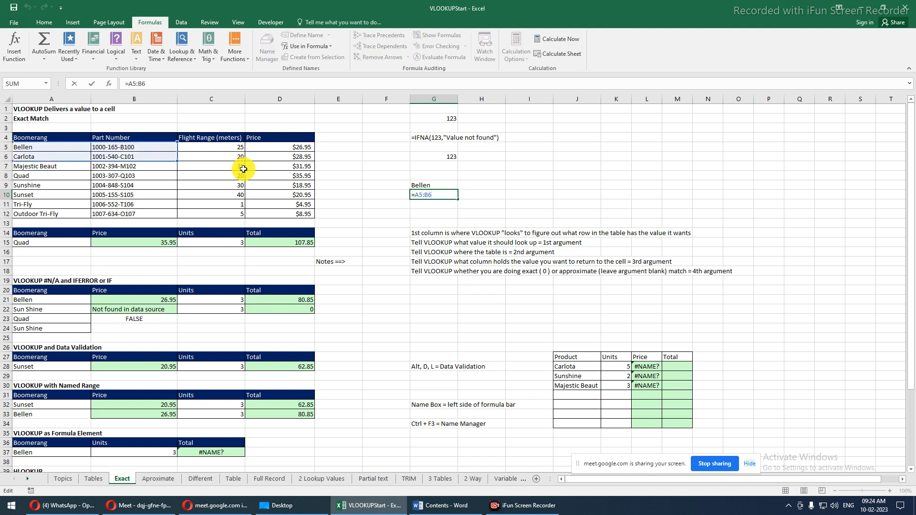
pyautogui.moveTo(69, 148); pyautogui.dragTo(191, 163)
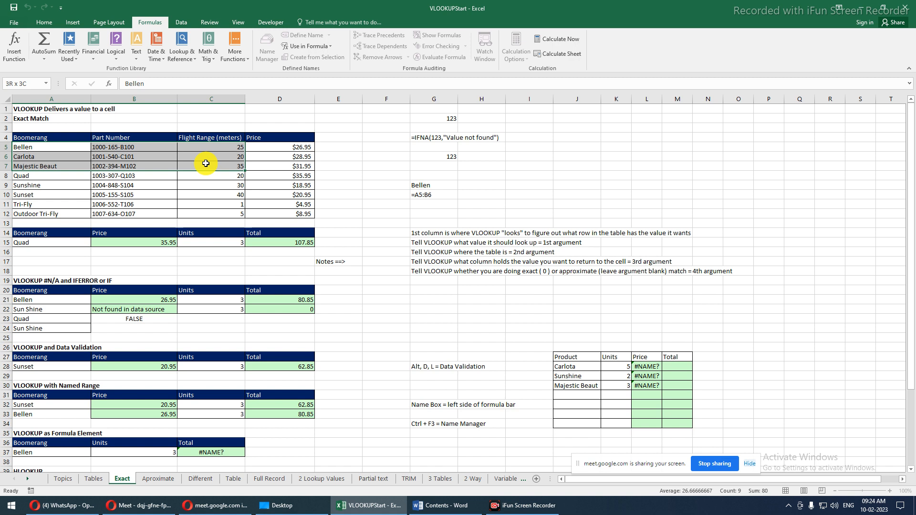
pyautogui.moveTo(206, 164); pyautogui.dragTo(206, 156)
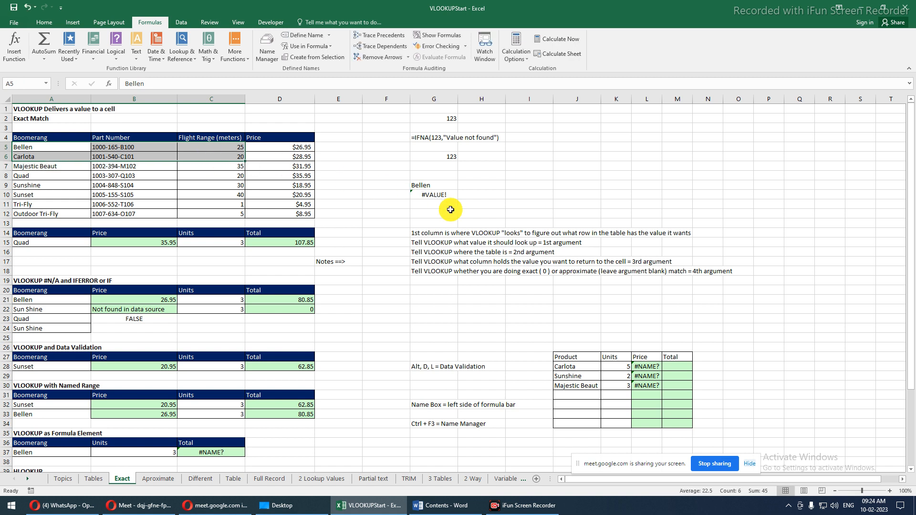
pyautogui.click(420, 194)
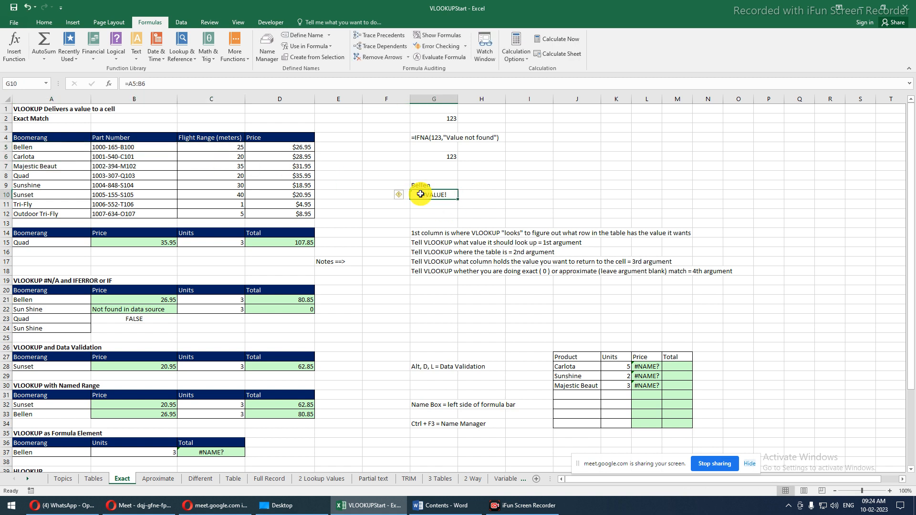
pyautogui.click(137, 83)
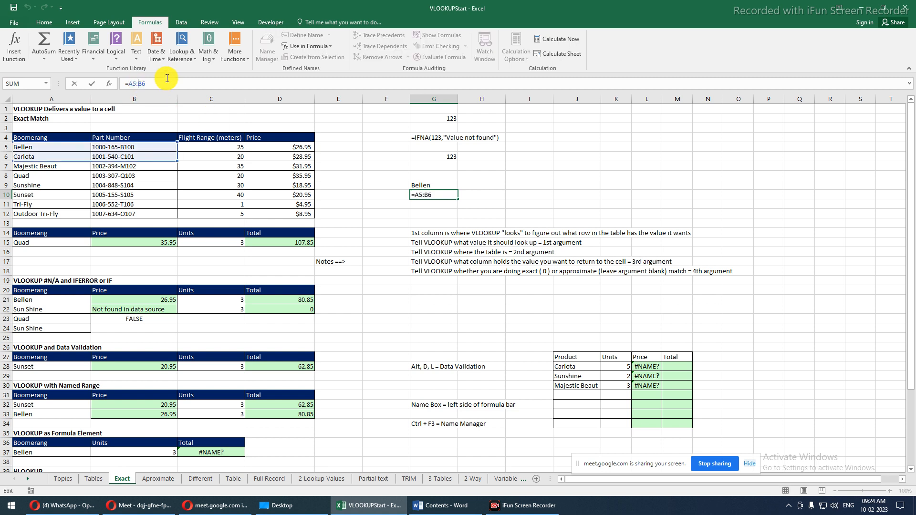
pyautogui.press('BackSpace')
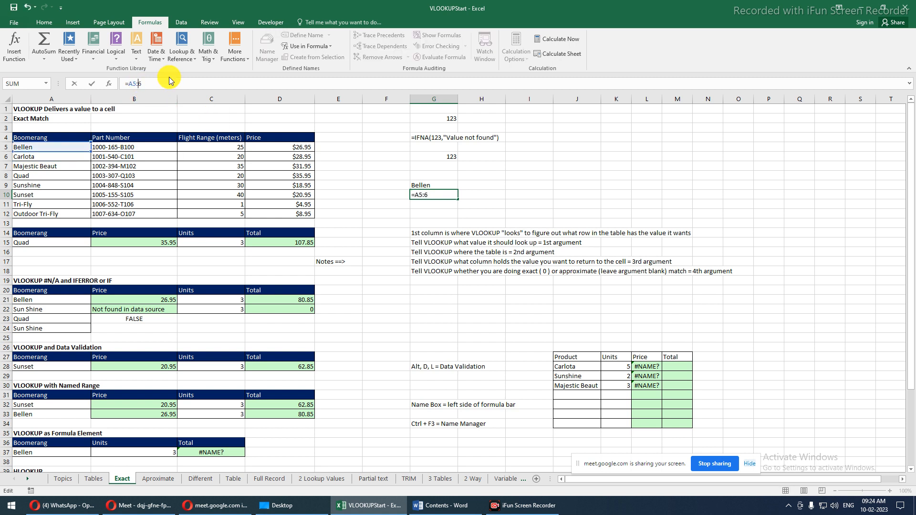
pyautogui.write('c')
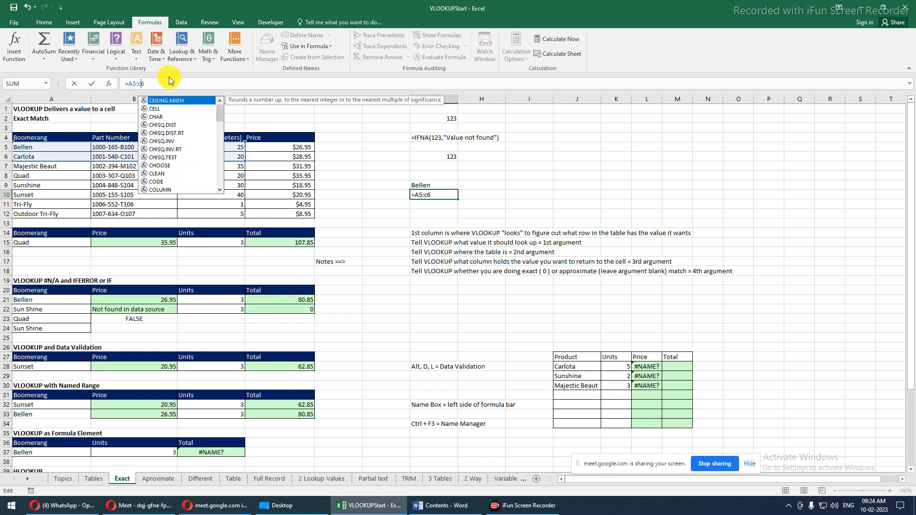
# - Evaluate the A5:C6 reference within G10's formula into its array of constants, and undo the evaluation
pyautogui.click(444, 194)
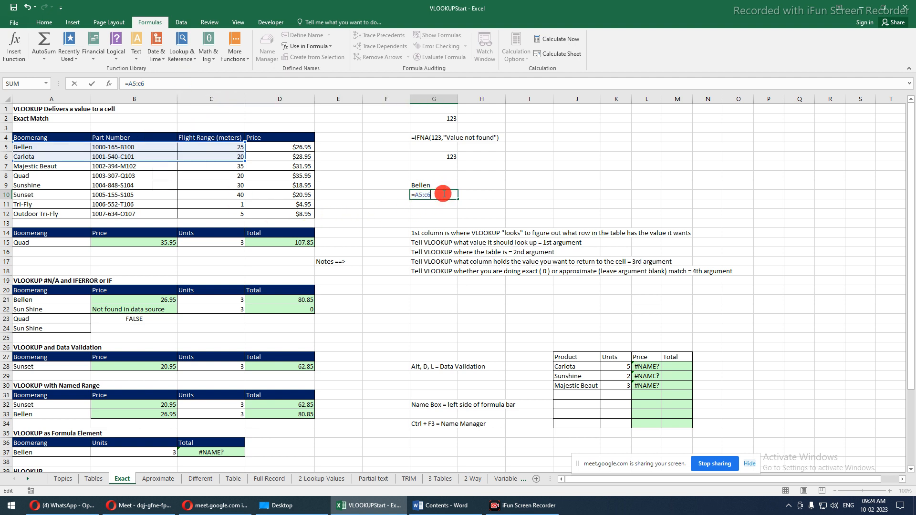
pyautogui.moveTo(444, 194); pyautogui.dragTo(416, 195)
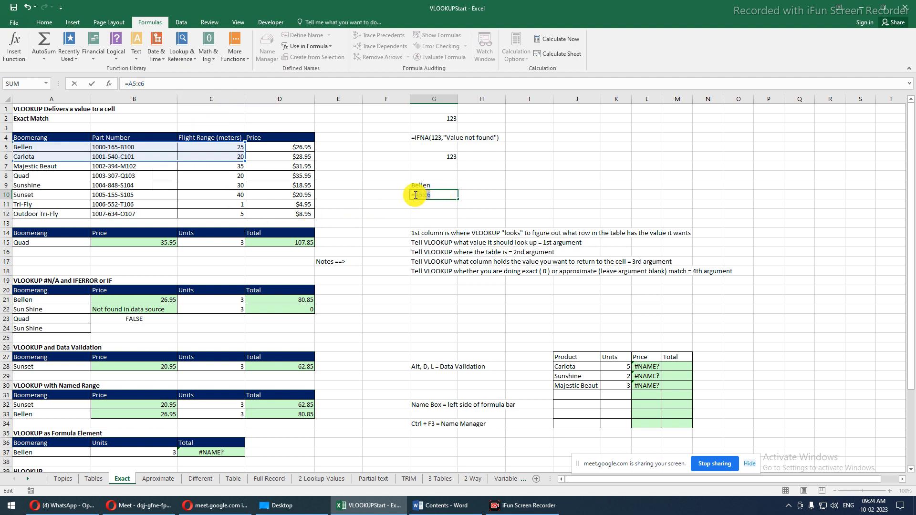
pyautogui.press('F9')
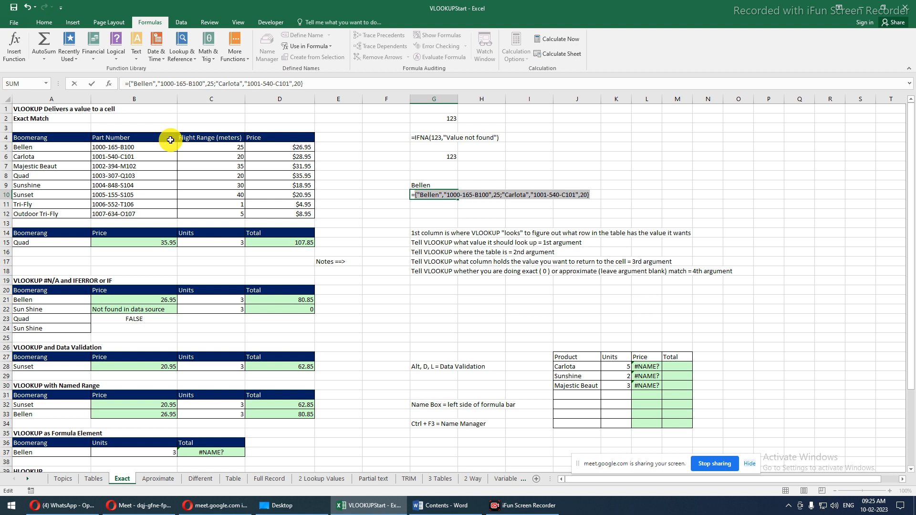
pyautogui.hotkey('ctrl', 'z')
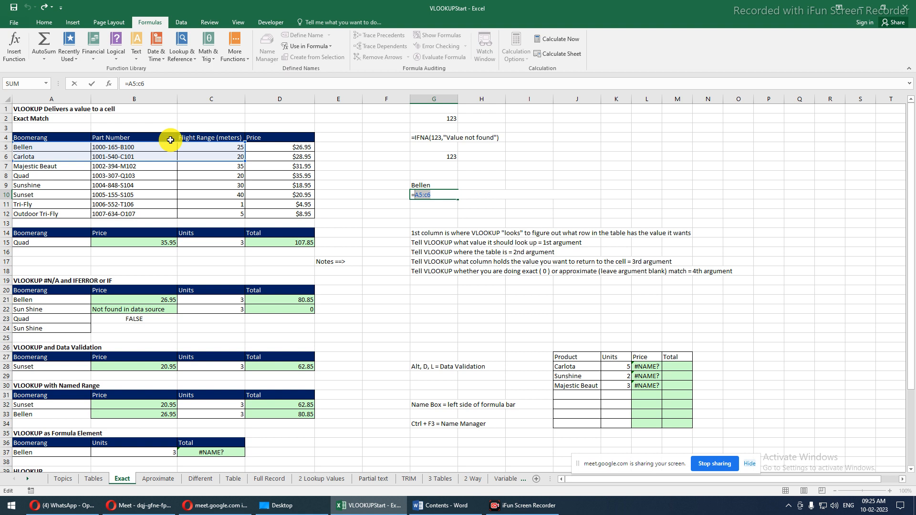
# - Commit G10's A5:C6 reference as an array formula and compare it with the array constant in G9
pyautogui.hotkey('ctrl', 'shift', 'Return')
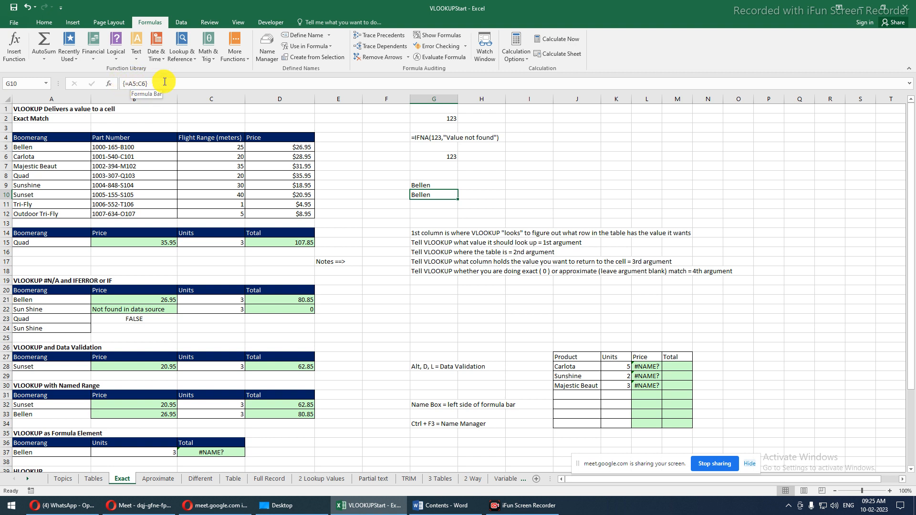
pyautogui.click(419, 187)
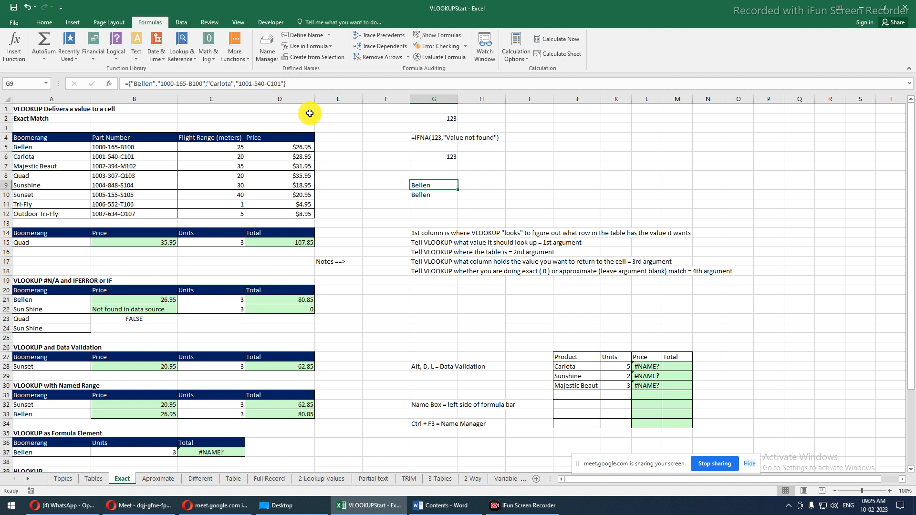
pyautogui.click(425, 197)
pyautogui.click(424, 186)
# - Start a VLOOKUP formula in G12 to review its argument list, and cancel the entry
pyautogui.click(426, 200)
pyautogui.click(426, 206)
pyautogui.click(428, 211)
pyautogui.write('=vlo')
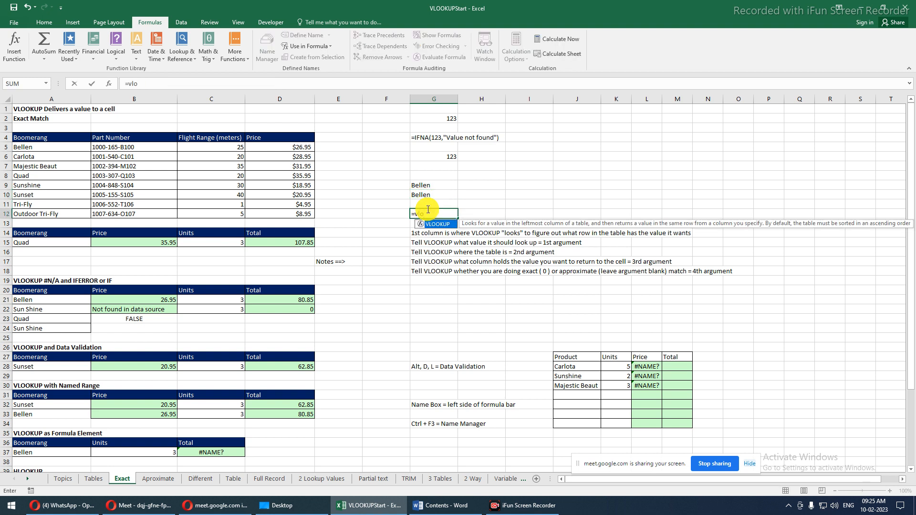
pyautogui.press('Tab')
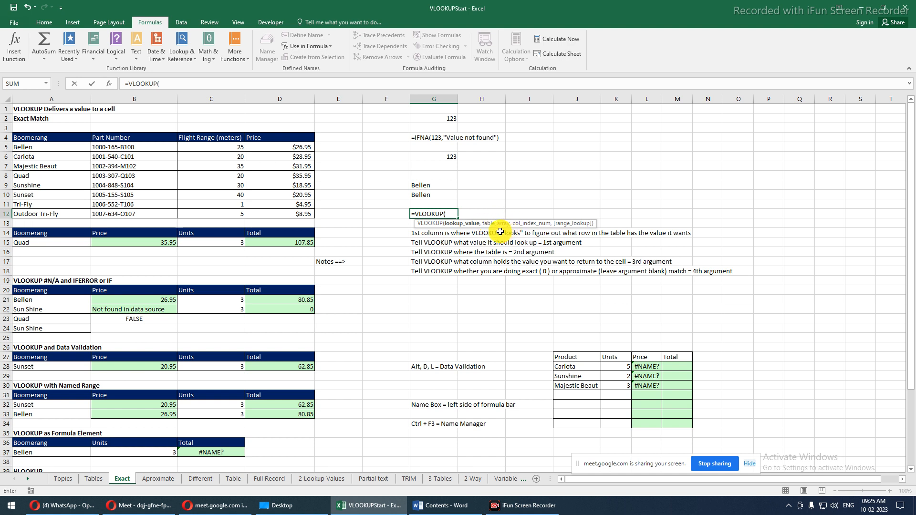
pyautogui.moveTo(498, 217); pyautogui.dragTo(535, 186)
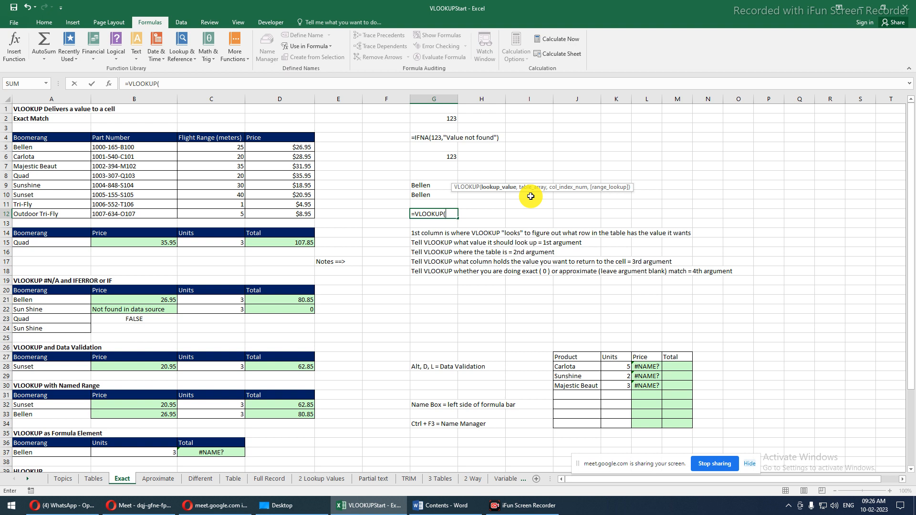
pyautogui.press('Escape')
# - Highlight the elements of the array constant in G9's formula for review and leave the formula as is
pyautogui.click(422, 185)
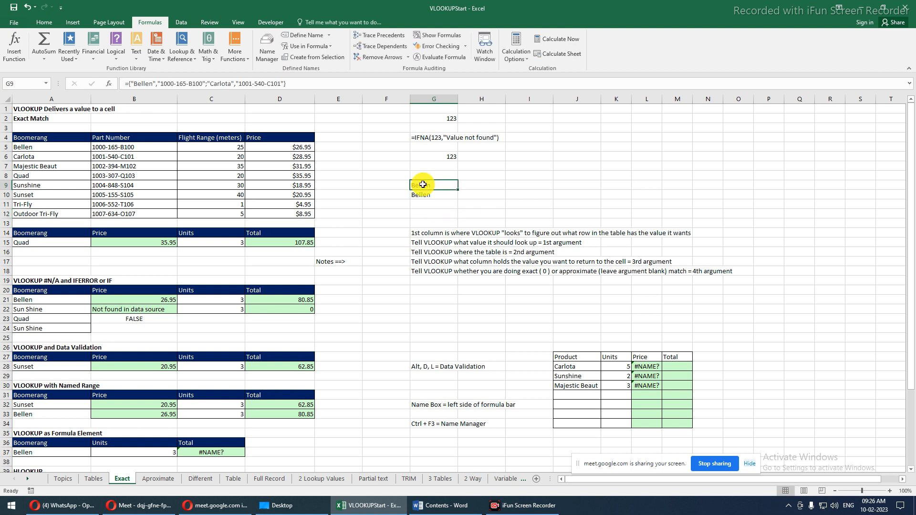
pyautogui.click(194, 81)
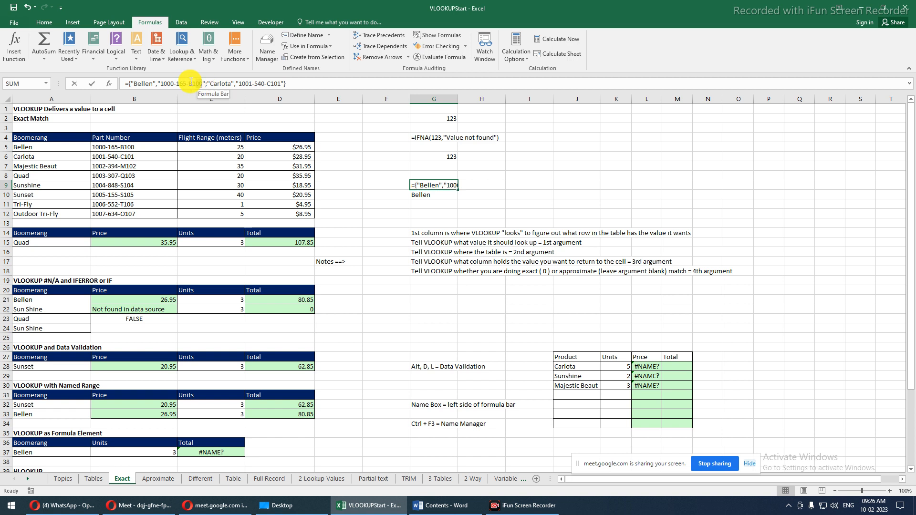
pyautogui.moveTo(133, 82); pyautogui.dragTo(282, 84)
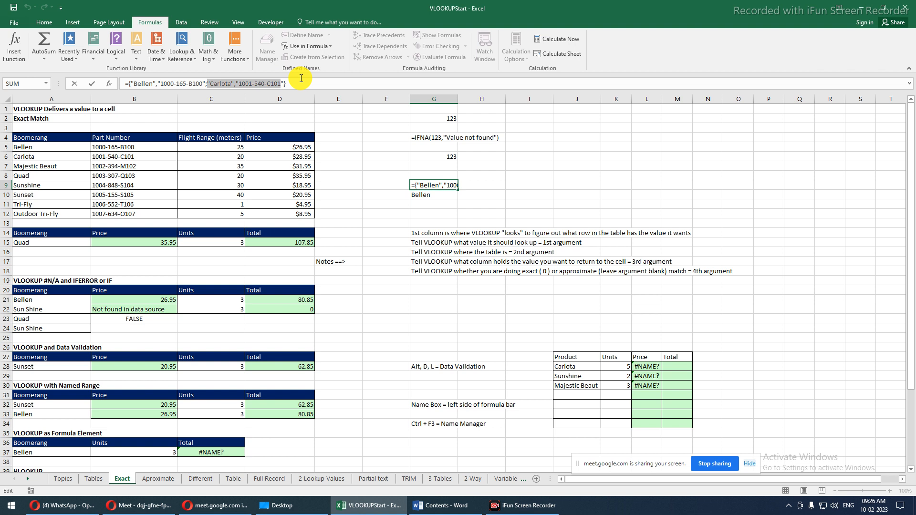
pyautogui.press('Escape')
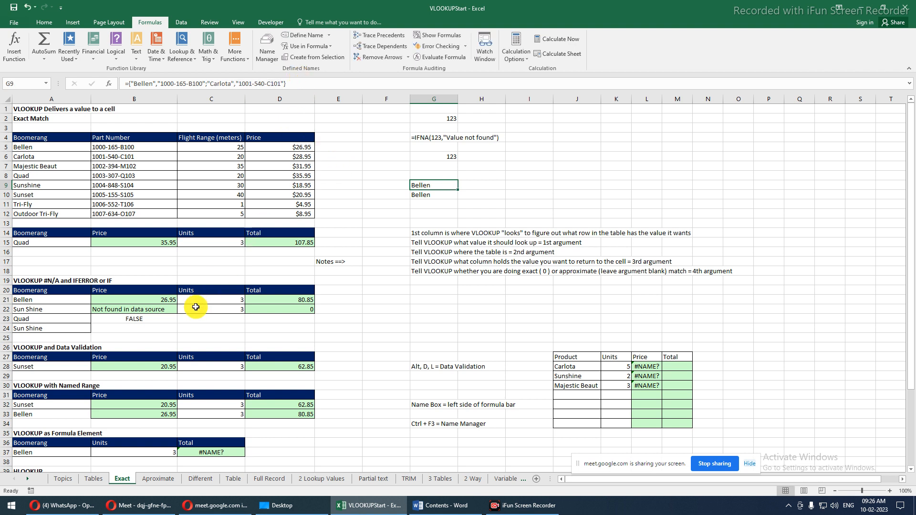
# - Compare the array constant in G9 with the array formula on A5:C6 in G10
pyautogui.scroll(-1, 196, 306)
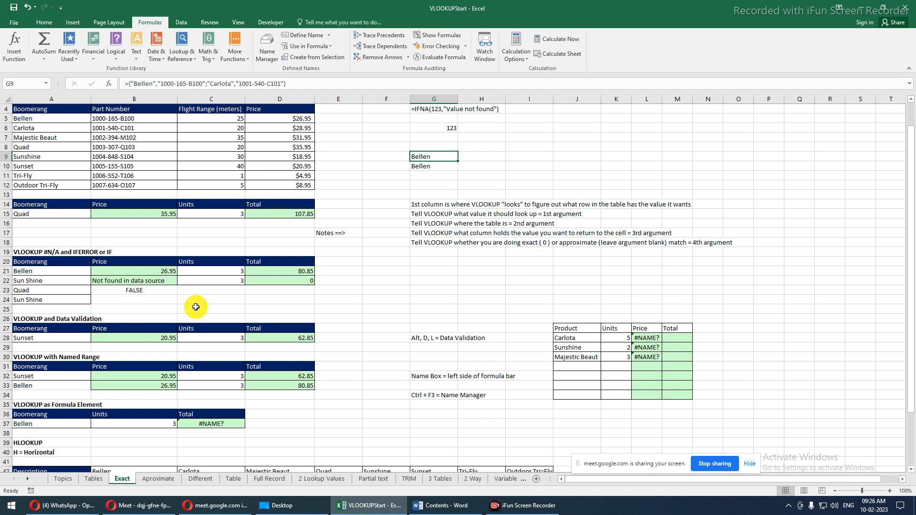
pyautogui.scroll(1, 195, 307)
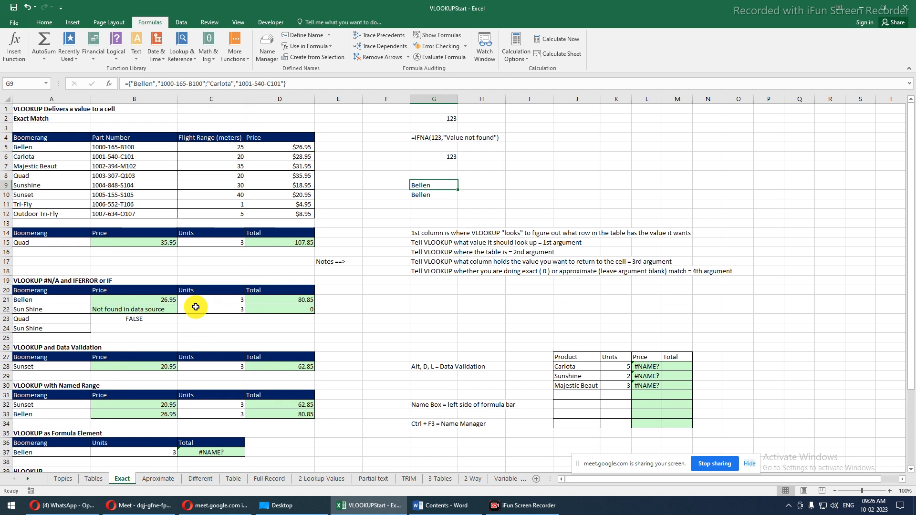
pyautogui.click(426, 195)
pyautogui.click(428, 186)
pyautogui.click(429, 195)
pyautogui.click(424, 187)
pyautogui.click(430, 199)
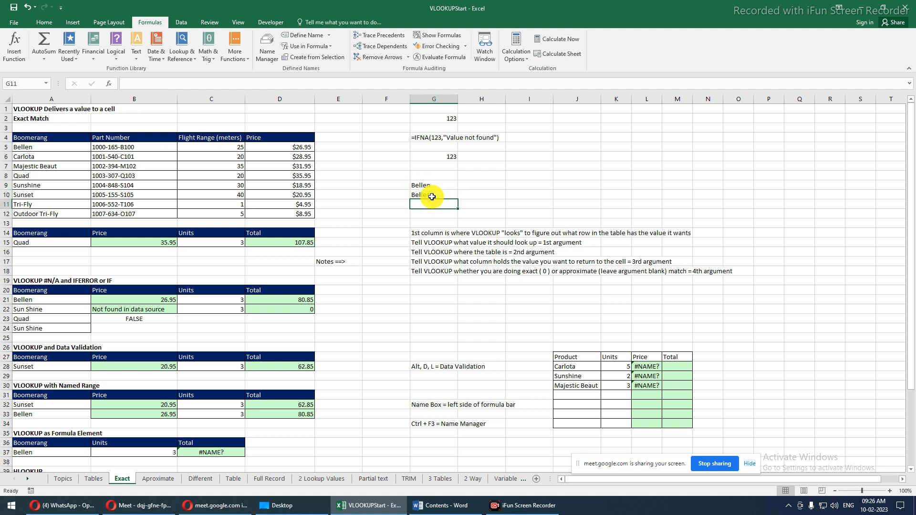
pyautogui.click(431, 186)
pyautogui.click(425, 195)
pyautogui.click(428, 186)
pyautogui.click(430, 195)
pyautogui.click(428, 184)
pyautogui.click(429, 196)
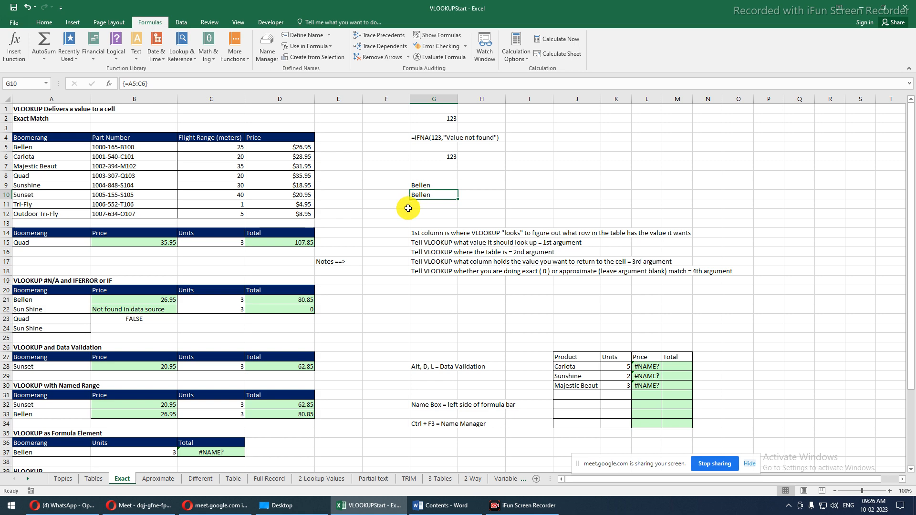
pyautogui.scroll(-3, 408, 209)
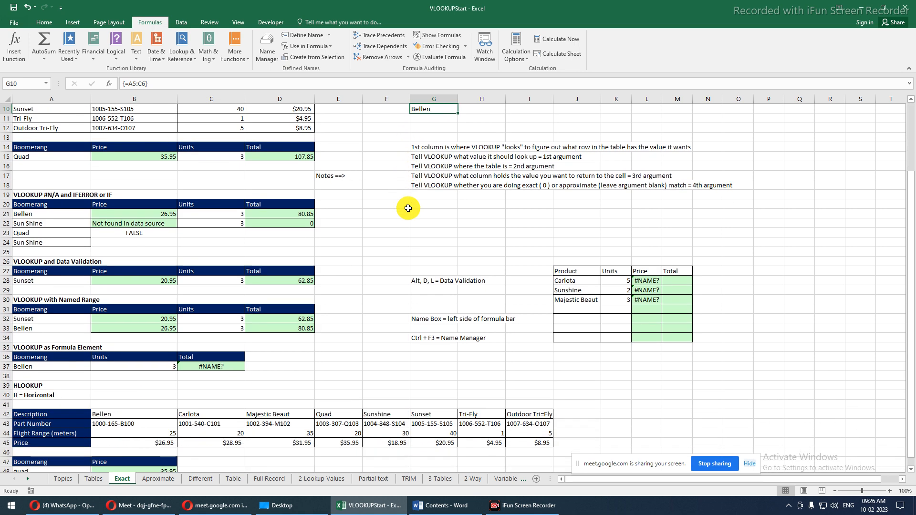
pyautogui.scroll(3, 408, 208)
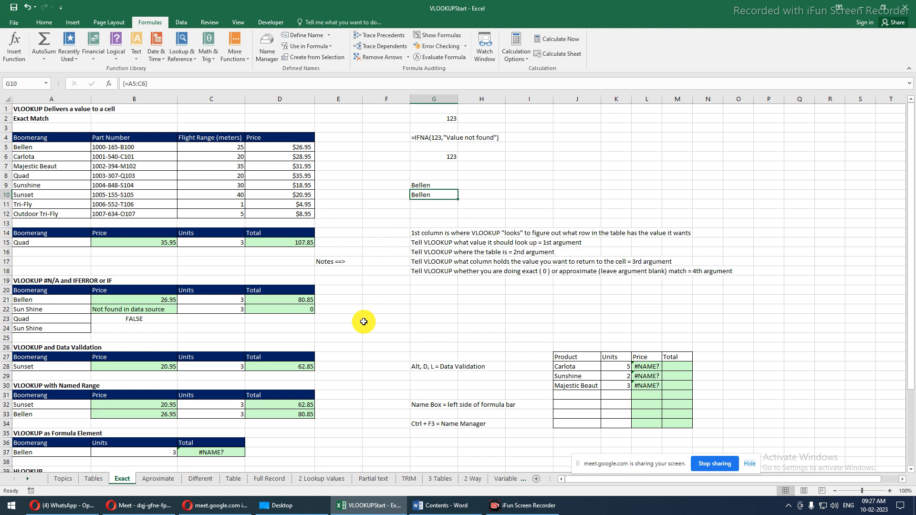
pyautogui.click(357, 350)
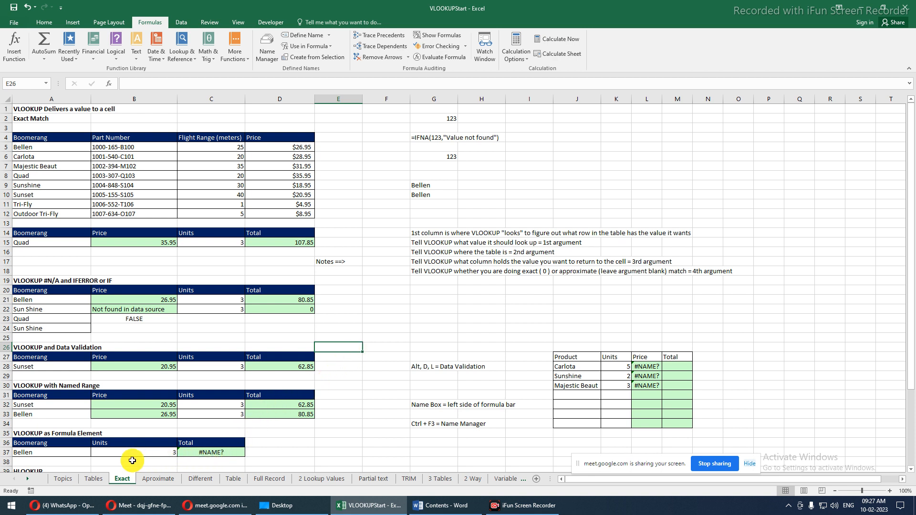
# - Start a VLOOKUP formula in the Total cell C37 with the boomerang name in A37 as the lookup value
pyautogui.click(55, 451)
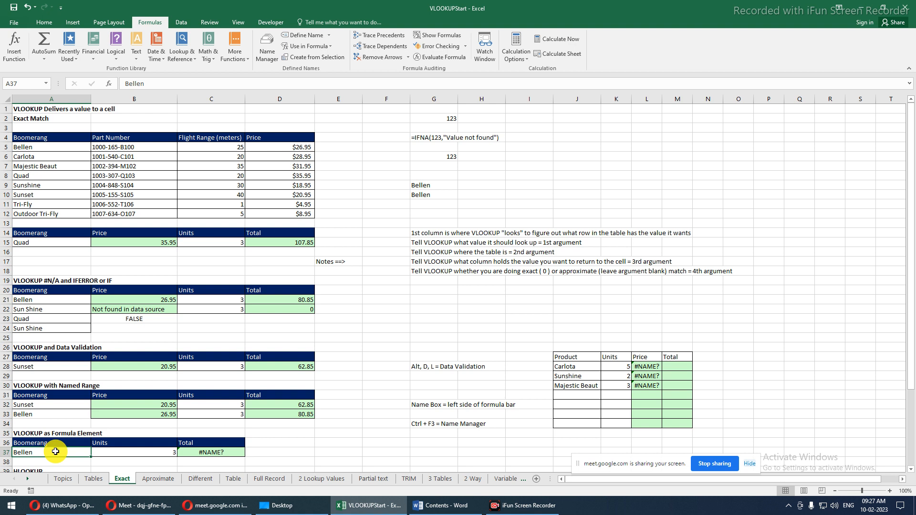
pyautogui.press('Right')
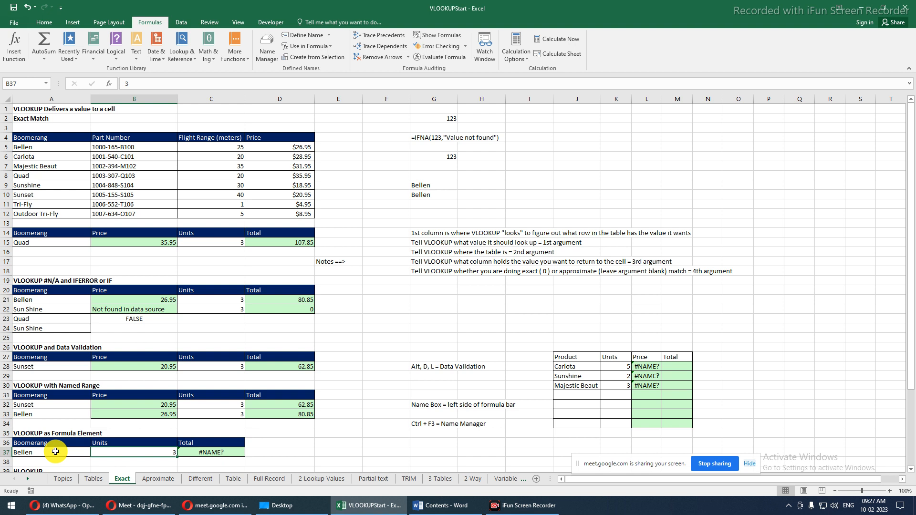
pyautogui.press('Right')
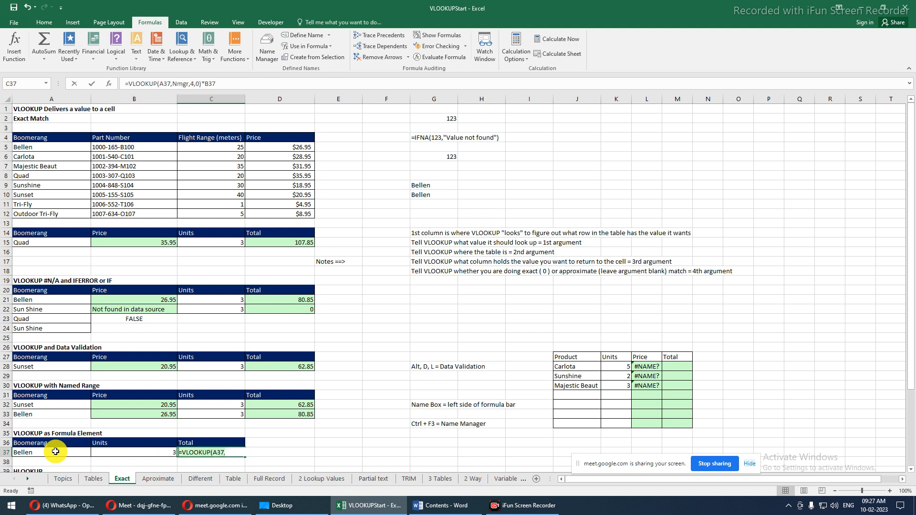
pyautogui.write('=vlo')
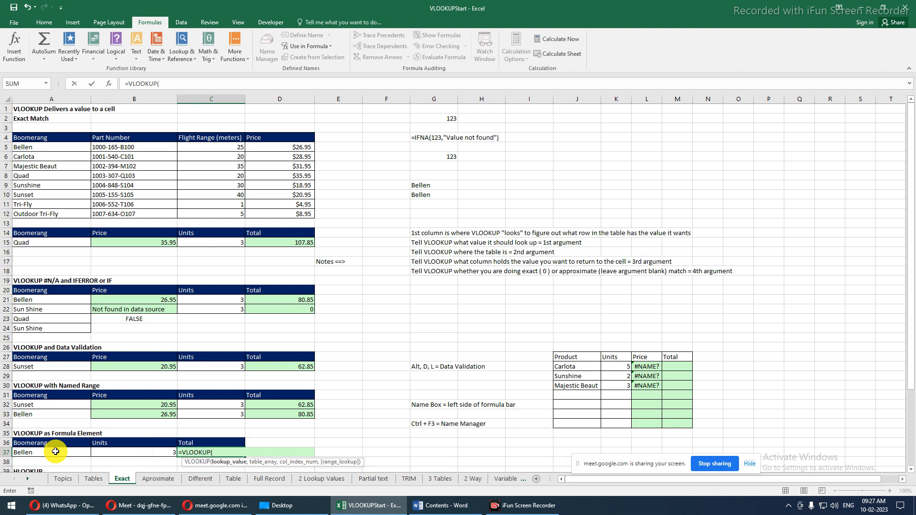
pyautogui.click(55, 452)
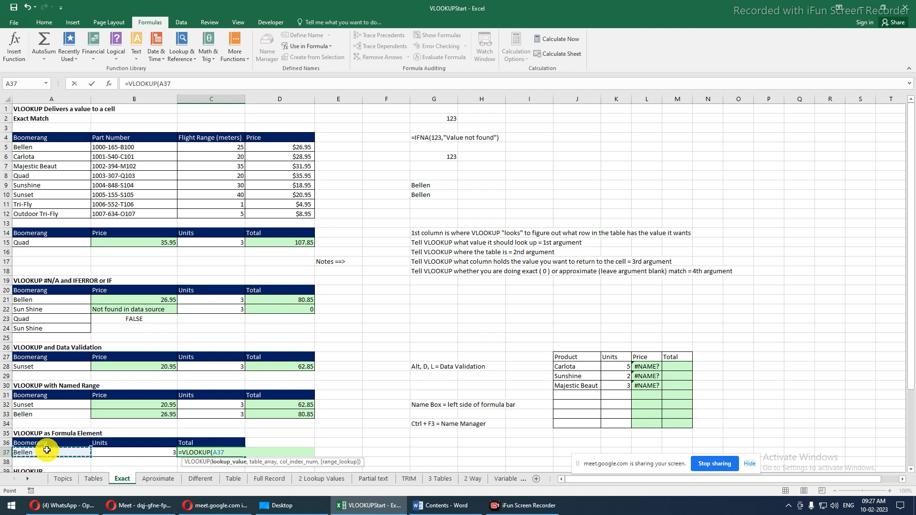
pyautogui.write(',')
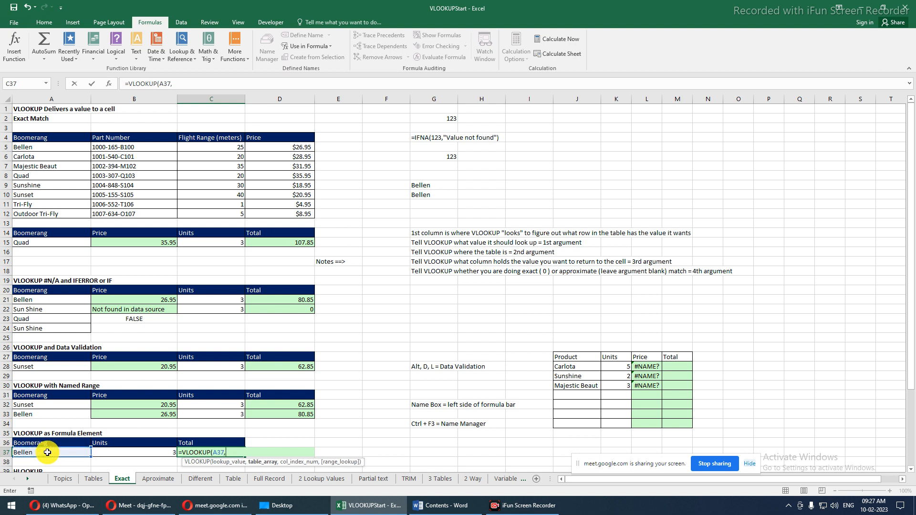
# - Set the table array of C37's VLOOKUP to A4:D12 so it includes the header row
pyautogui.moveTo(28, 148); pyautogui.dragTo(281, 215)
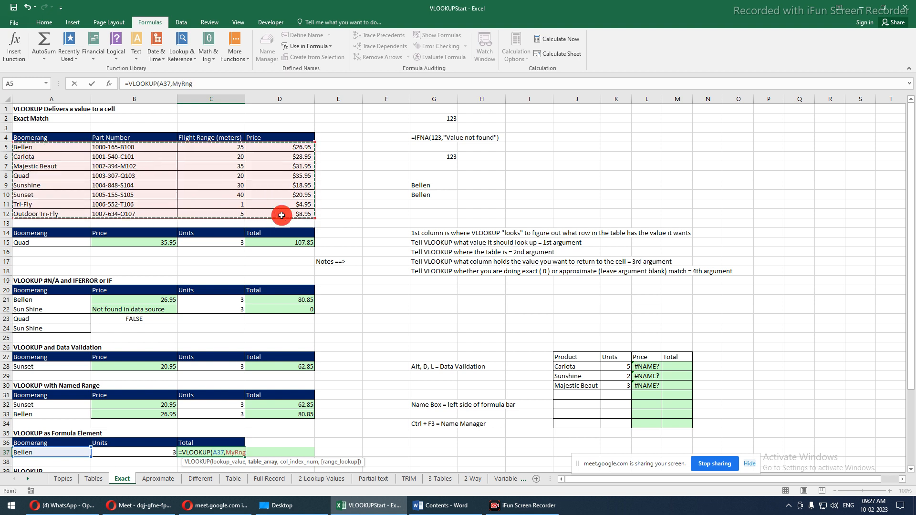
pyautogui.click(35, 140)
pyautogui.moveTo(36, 140); pyautogui.dragTo(288, 215)
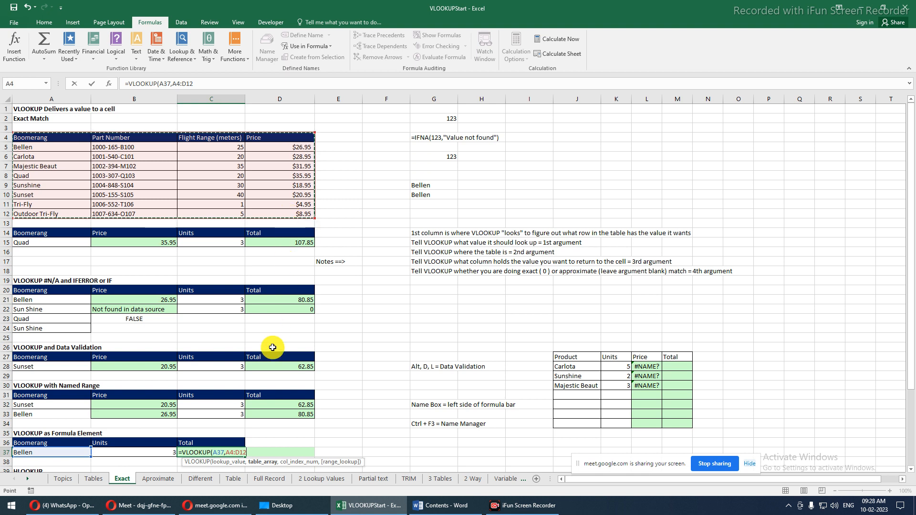
pyautogui.click(40, 147)
pyautogui.moveTo(40, 146); pyautogui.dragTo(286, 213)
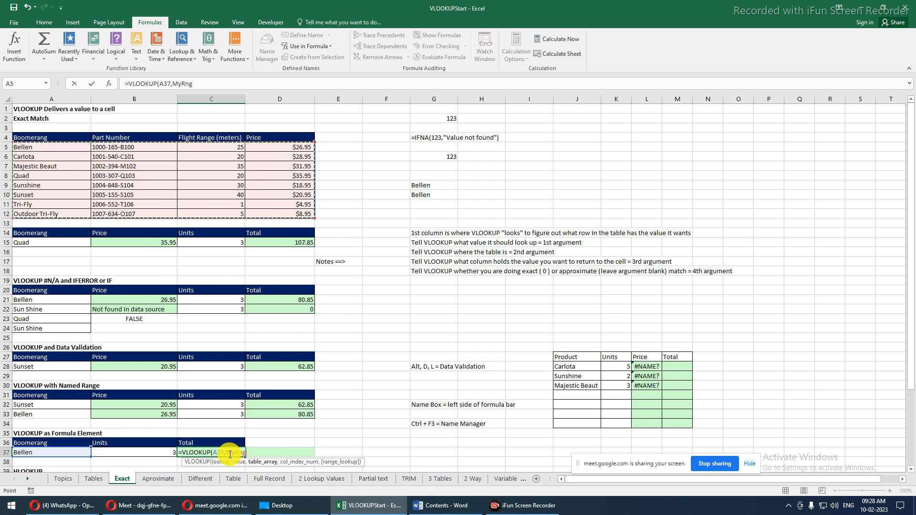
pyautogui.moveTo(13, 137); pyautogui.dragTo(273, 216)
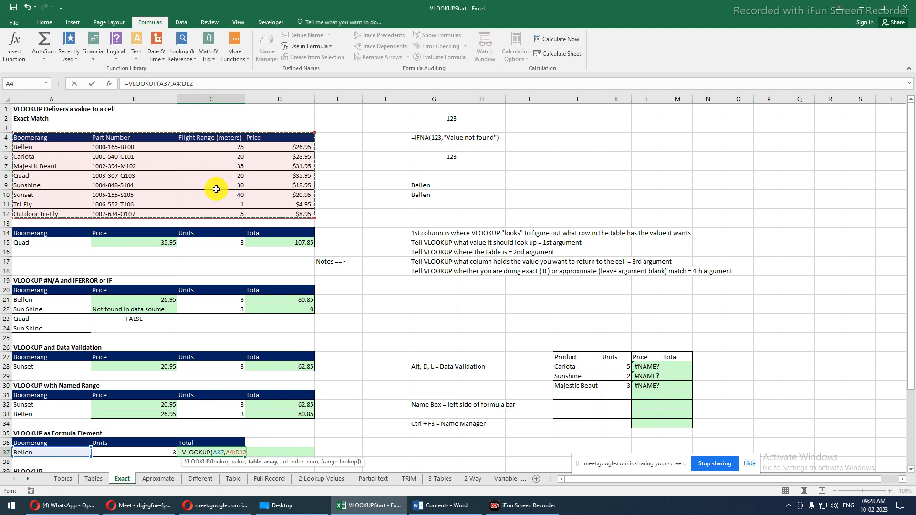
# - Complete C37's VLOOKUP with column index 4 and exact match 0, and commit it
pyautogui.write(',')
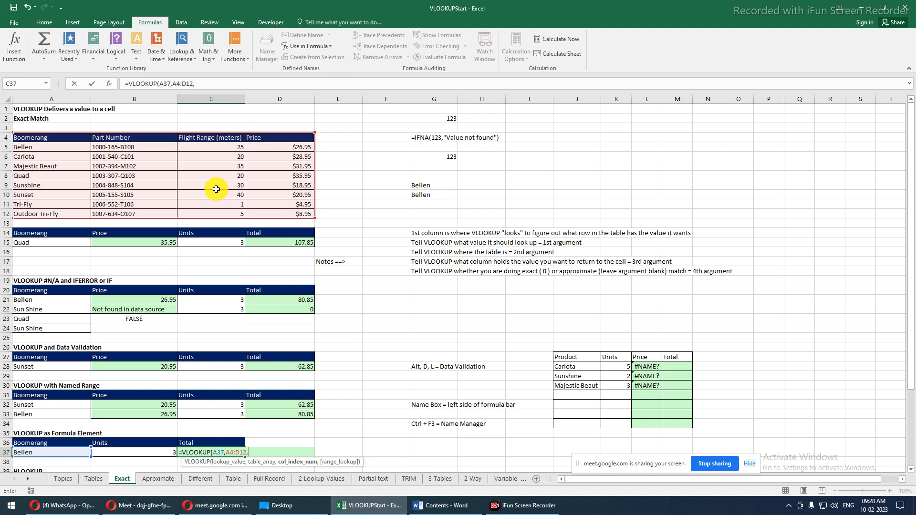
pyautogui.write(',0')
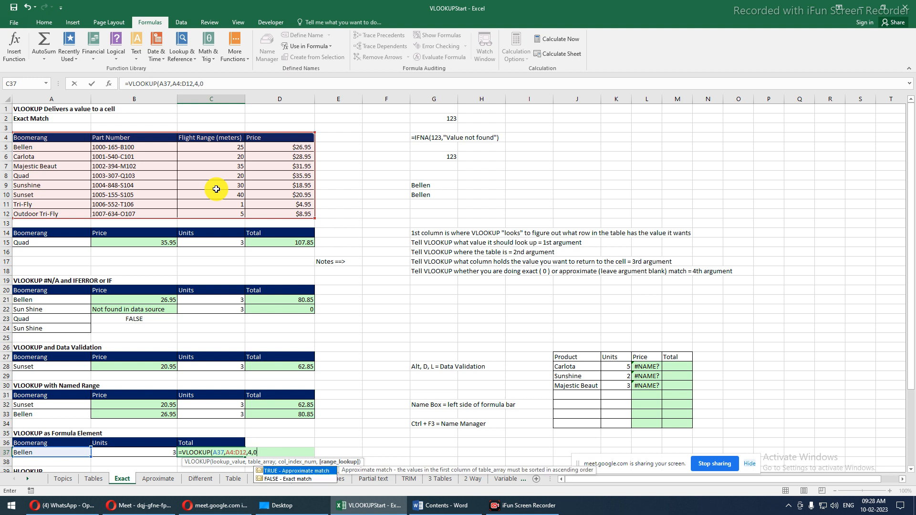
pyautogui.press('Return')
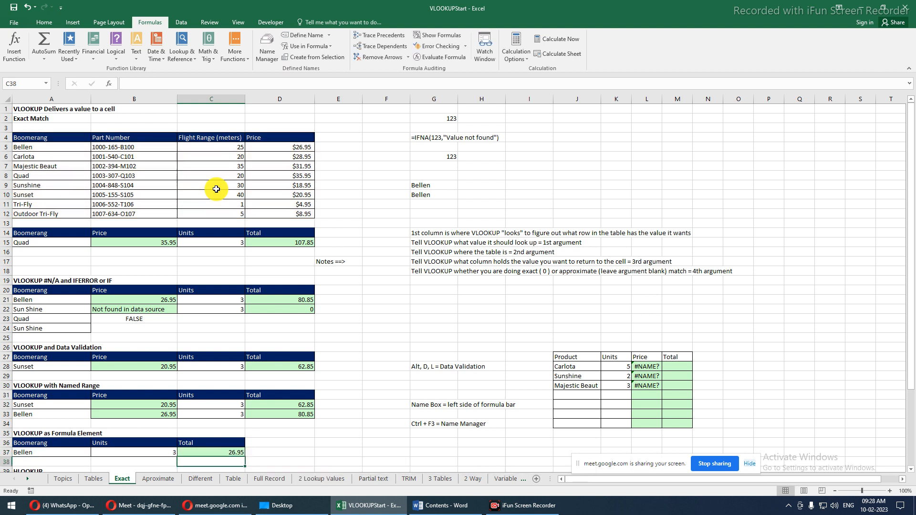
# - Extend C37's formula to multiply the VLOOKUP price by the units in B37
pyautogui.press('Up')
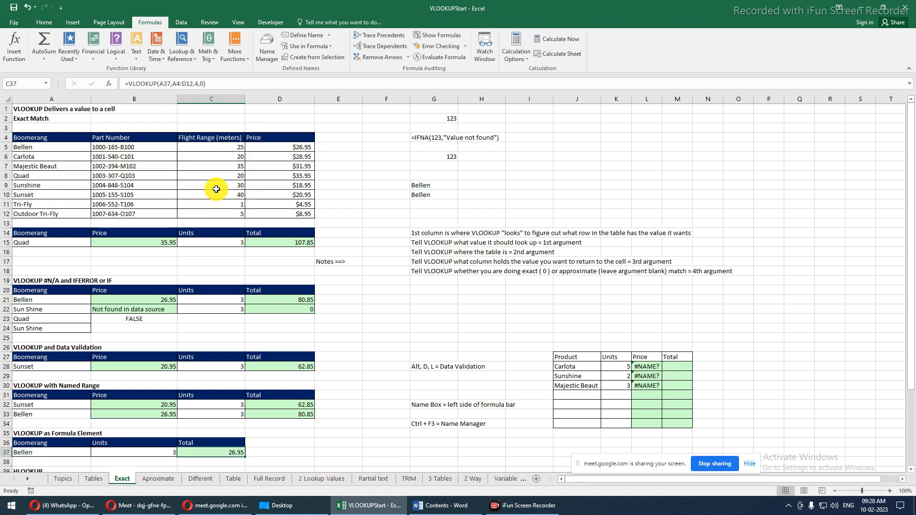
pyautogui.click(143, 454)
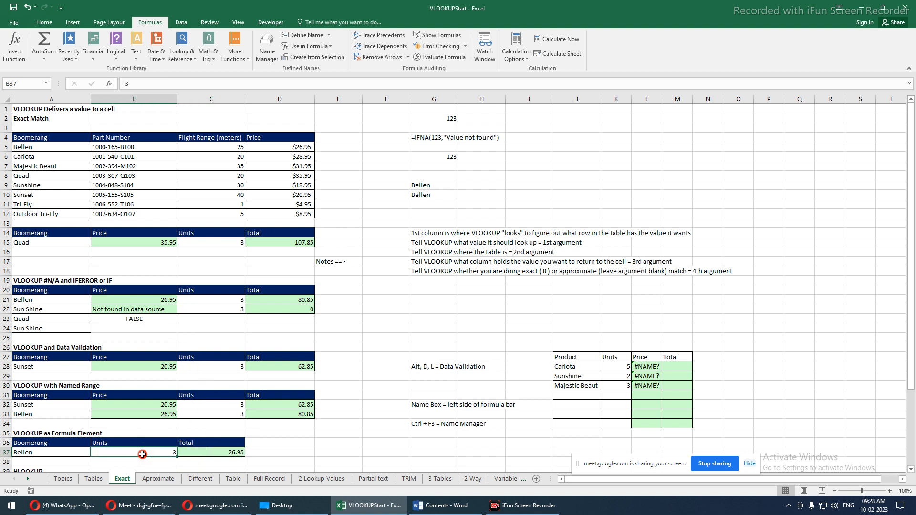
pyautogui.click(224, 454)
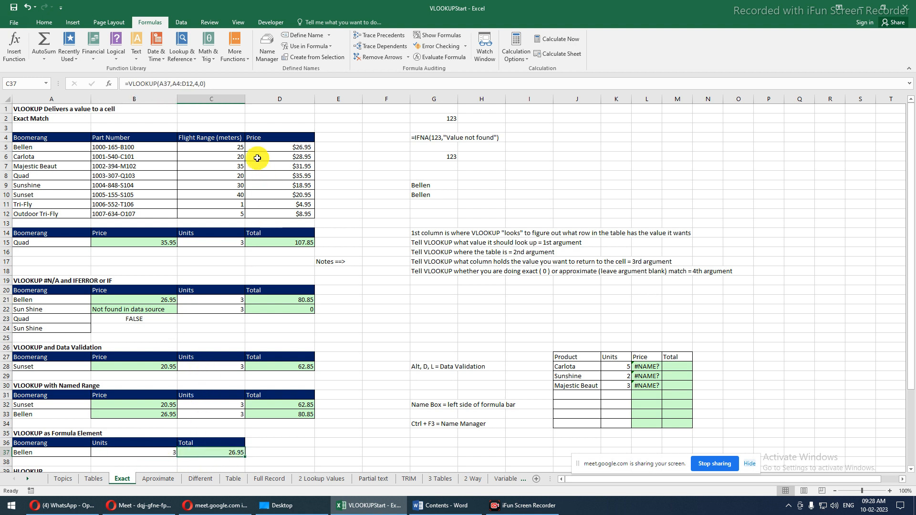
pyautogui.click(253, 81)
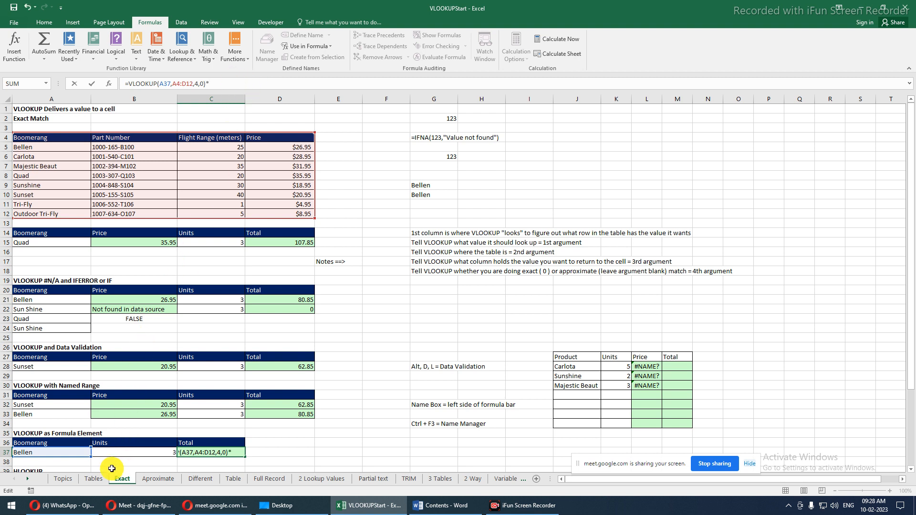
pyautogui.click(102, 454)
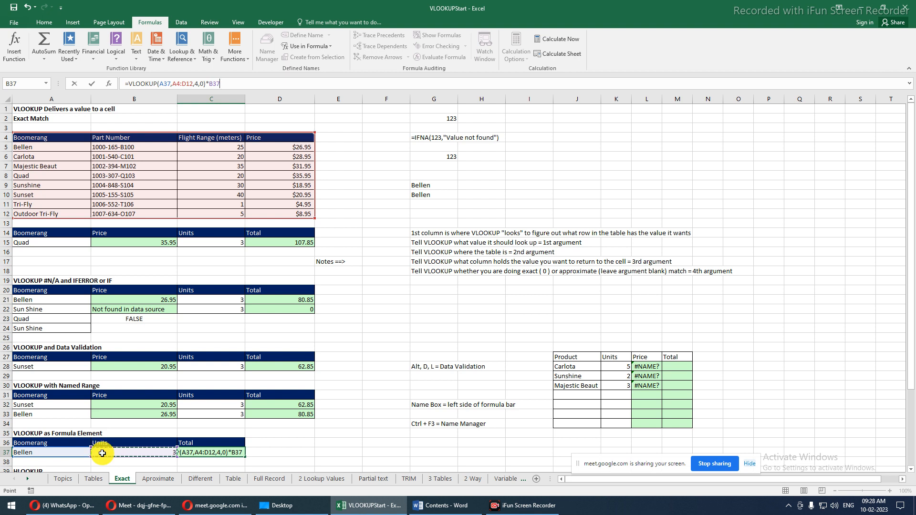
pyautogui.press('Return')
# - Test the total formula by setting the units in B37 to 5 and the boomerang in A37 to Sunset
pyautogui.click(106, 454)
pyautogui.write('5')
pyautogui.press('Return')
pyautogui.press('Left')
pyautogui.press('Up')
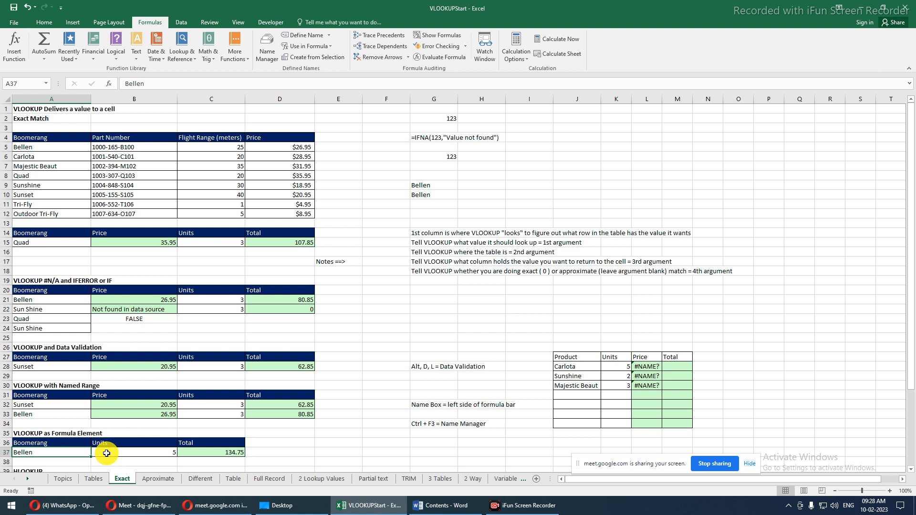
pyautogui.write('Sunset')
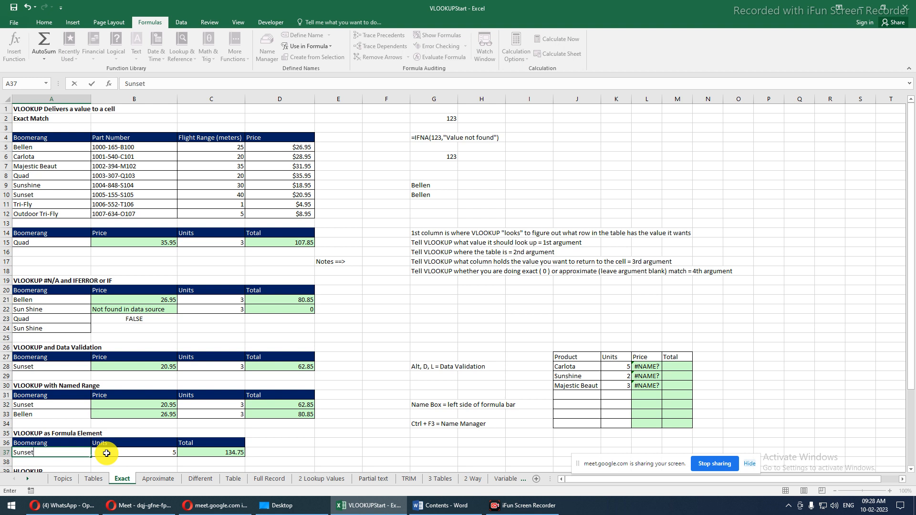
pyautogui.press('Return')
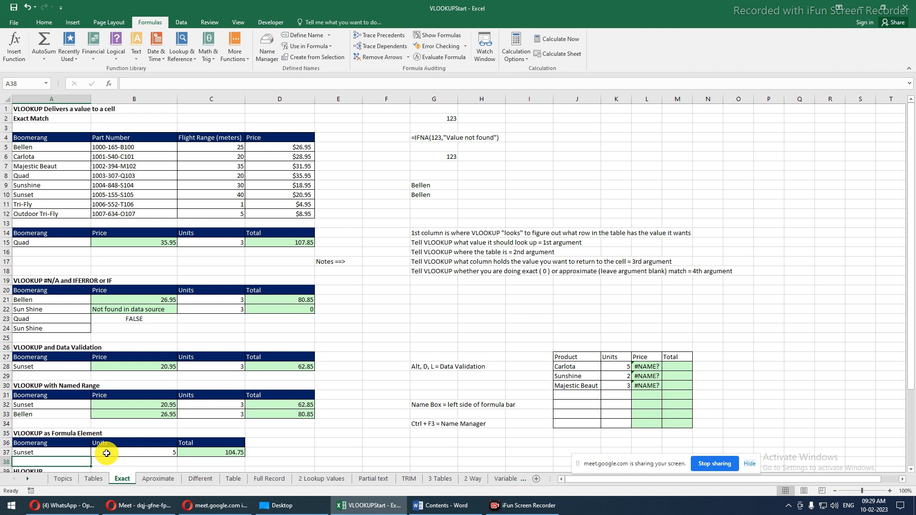
# - Collapse the ribbon to show the vertical boomerang table and the HLOOKUP table together
pyautogui.scroll(-6, 107, 453)
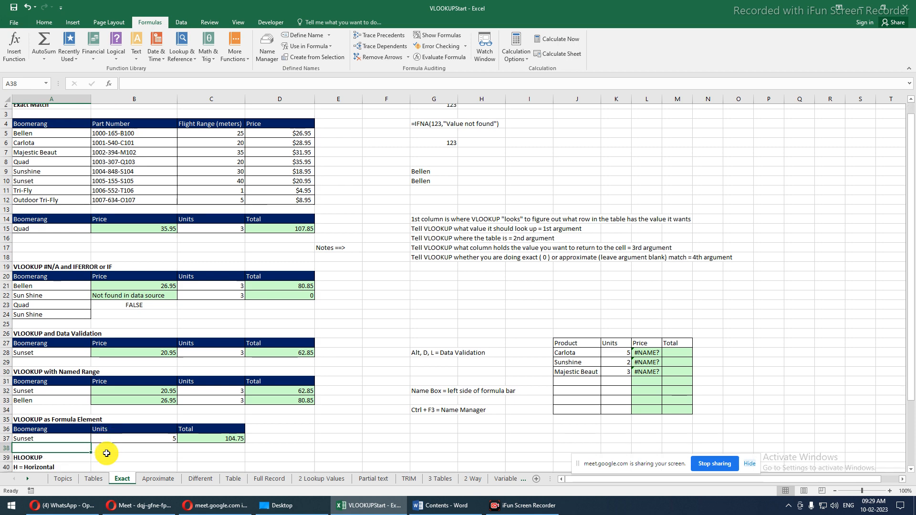
pyautogui.scroll(-2, 106, 453)
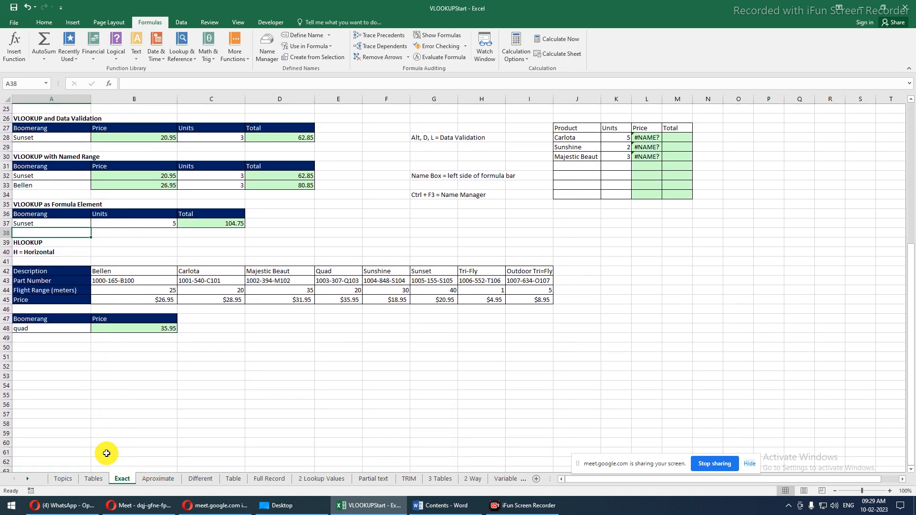
pyautogui.scroll(3, 101, 328)
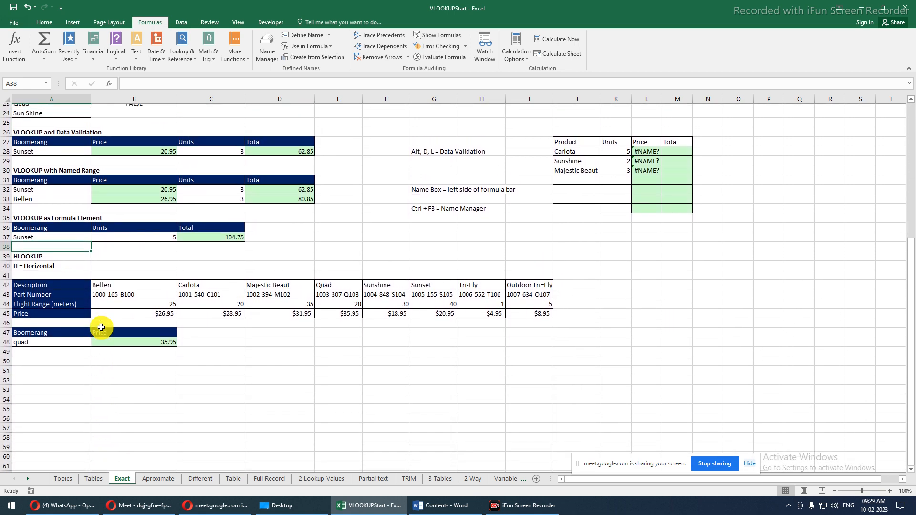
pyautogui.doubleClick(150, 22)
pyautogui.scroll(1, 160, 129)
pyautogui.scroll(3, 160, 129)
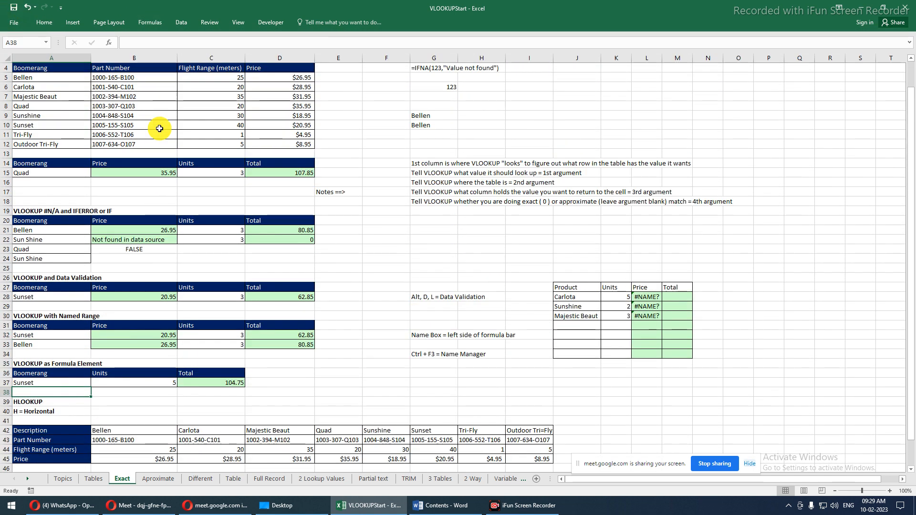
# - Compare the vertical table's layout with the horizontal HLOOKUP table, highlighting Bellen's record in A5:D5 and in B42:B45
pyautogui.moveTo(35, 71); pyautogui.dragTo(44, 141)
pyautogui.moveTo(95, 71); pyautogui.dragTo(106, 136)
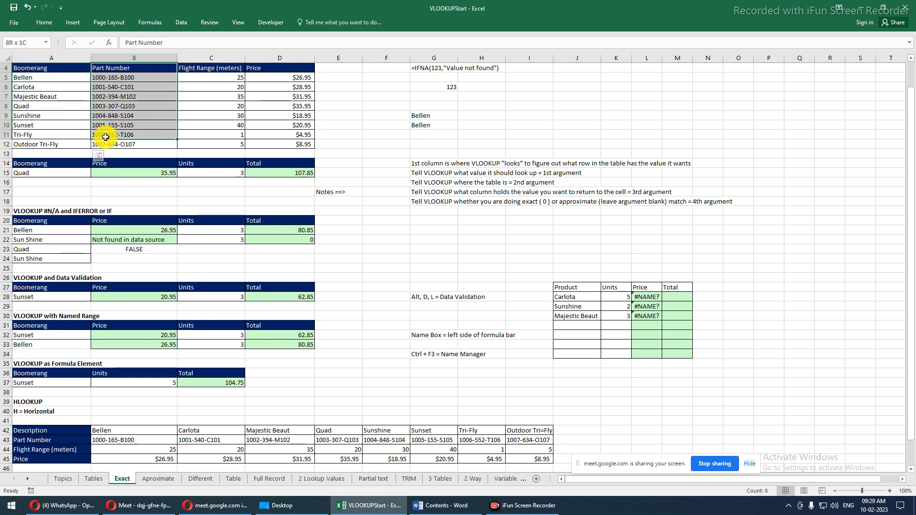
pyautogui.moveTo(117, 430)
pyautogui.mouseDown()
pyautogui.moveTo(121, 474)
pyautogui.moveTo(128, 440)
pyautogui.mouseUp()
pyautogui.scroll(3, 127, 369)
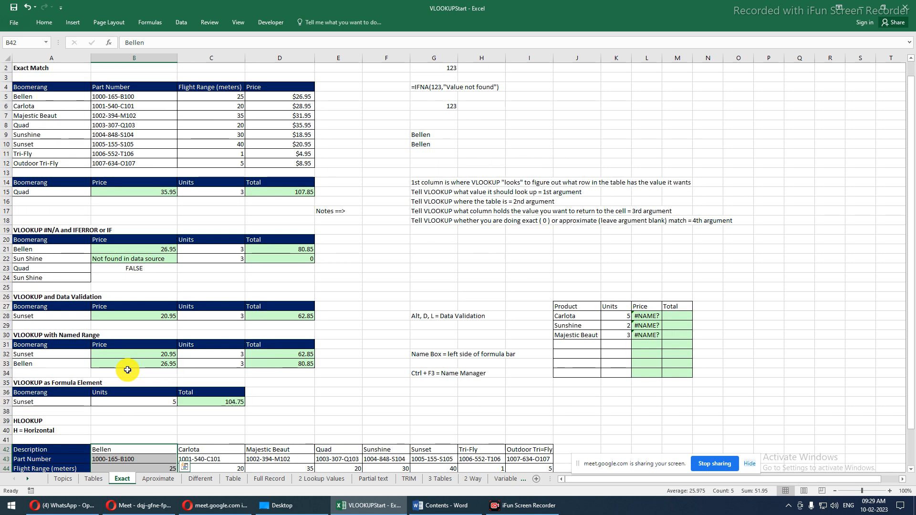
pyautogui.scroll(-1, 127, 369)
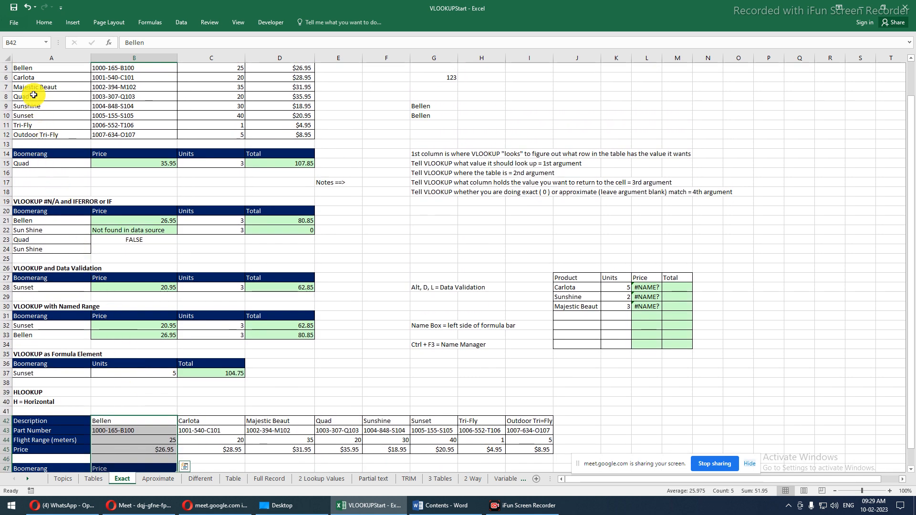
pyautogui.scroll(1, 29, 94)
pyautogui.moveTo(29, 94); pyautogui.dragTo(260, 98)
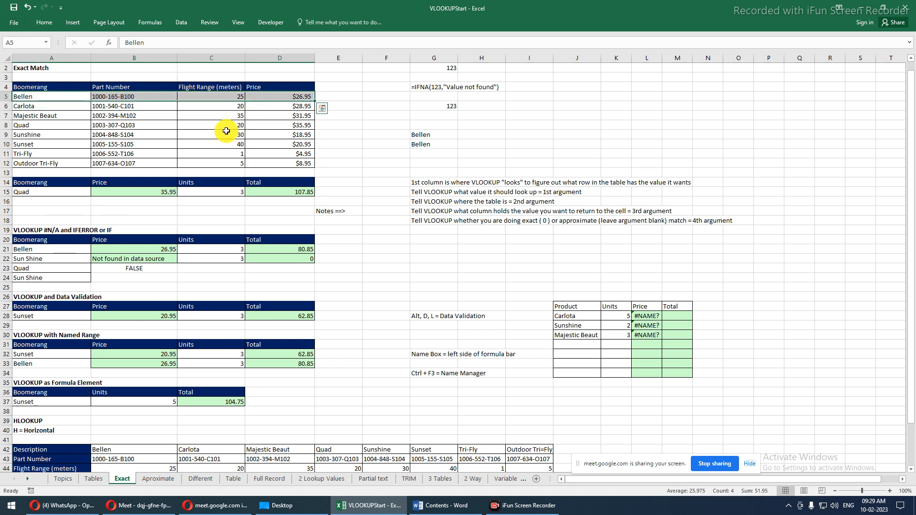
pyautogui.scroll(-2, 221, 135)
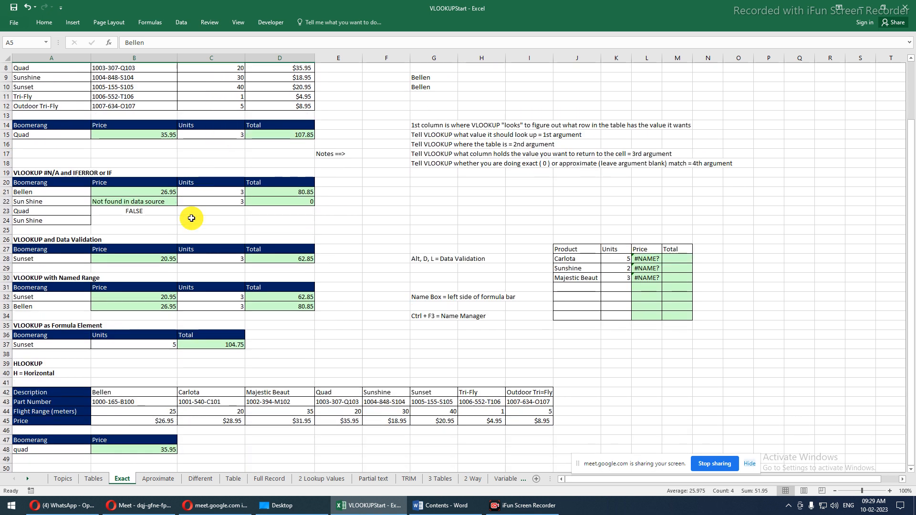
pyautogui.moveTo(131, 391); pyautogui.dragTo(137, 406)
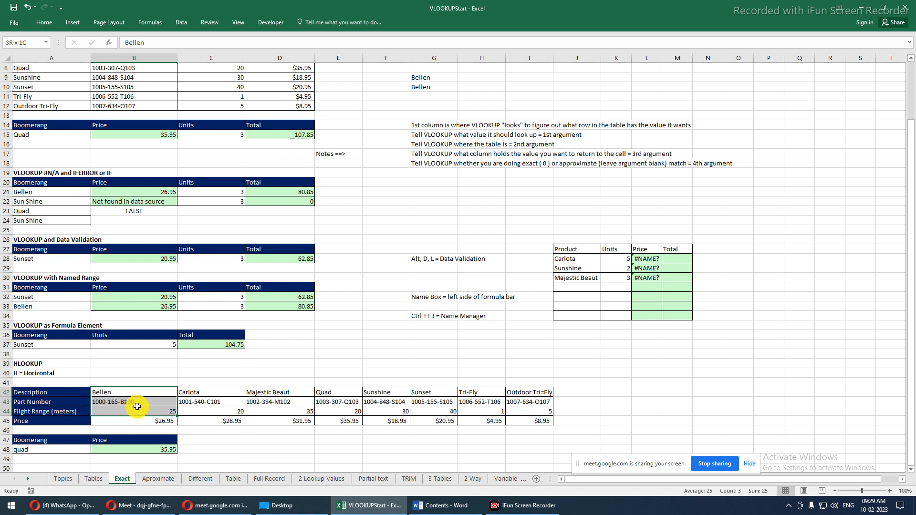
pyautogui.moveTo(137, 407); pyautogui.dragTo(140, 426)
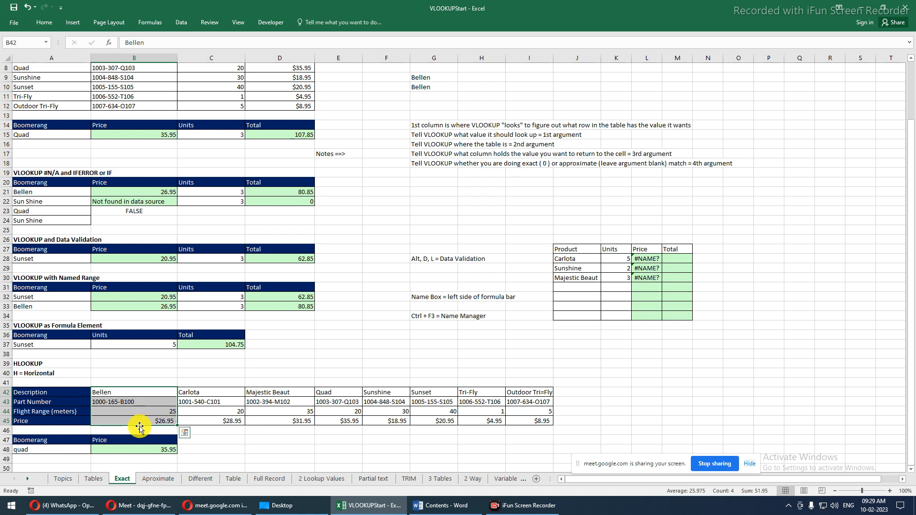
pyautogui.moveTo(135, 394); pyautogui.dragTo(134, 418)
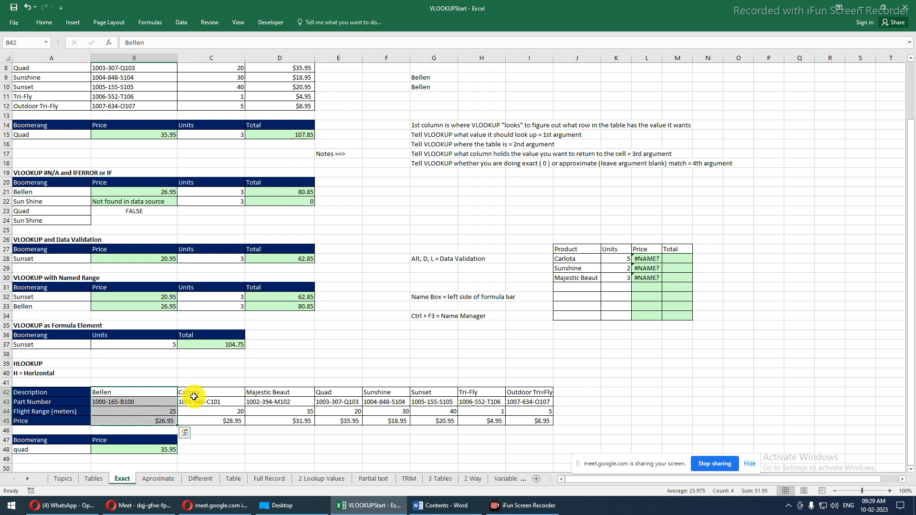
pyautogui.scroll(2, 194, 397)
pyautogui.scroll(-1, 193, 397)
pyautogui.scroll(2, 194, 397)
pyautogui.scroll(-1, 191, 401)
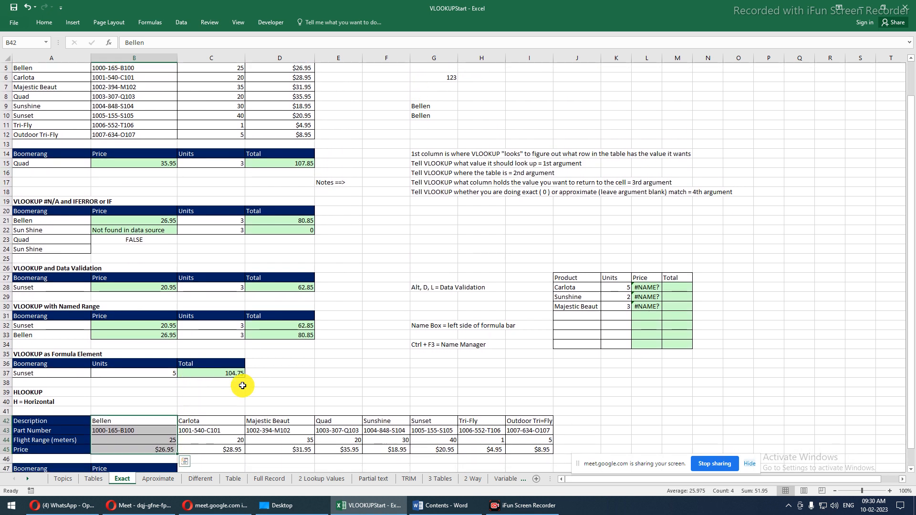
pyautogui.click(306, 361)
pyautogui.press('Up')
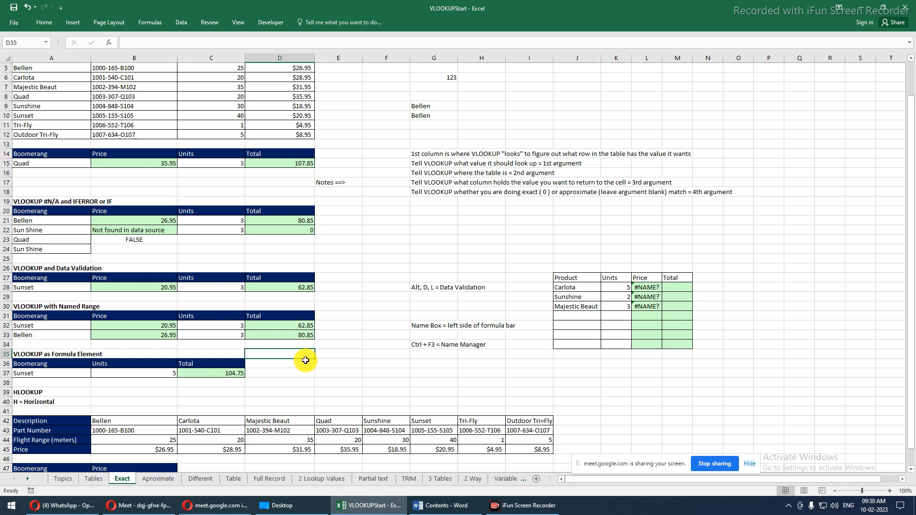
# - Start a trial VLOOKUP formula in D34 with A34 as the lookup value
pyautogui.click(337, 67)
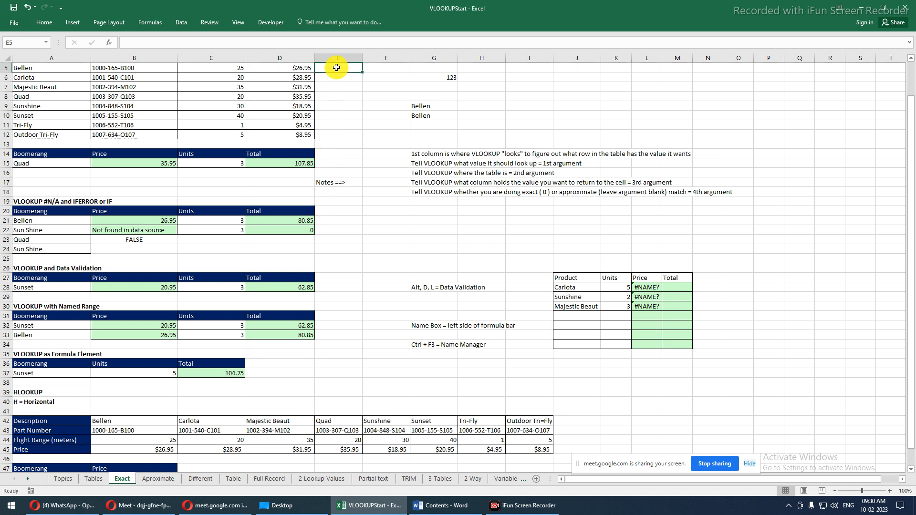
pyautogui.press('Up')
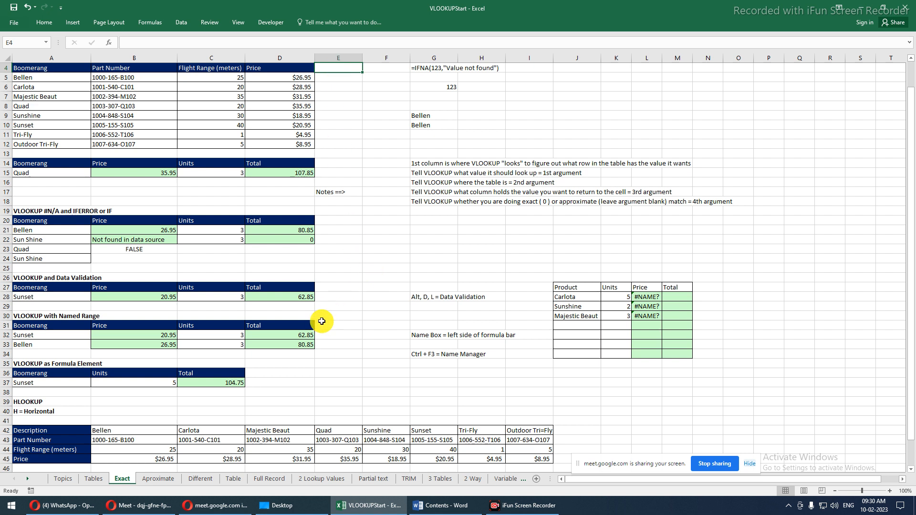
pyautogui.click(302, 348)
pyautogui.click(299, 354)
pyautogui.write('=')
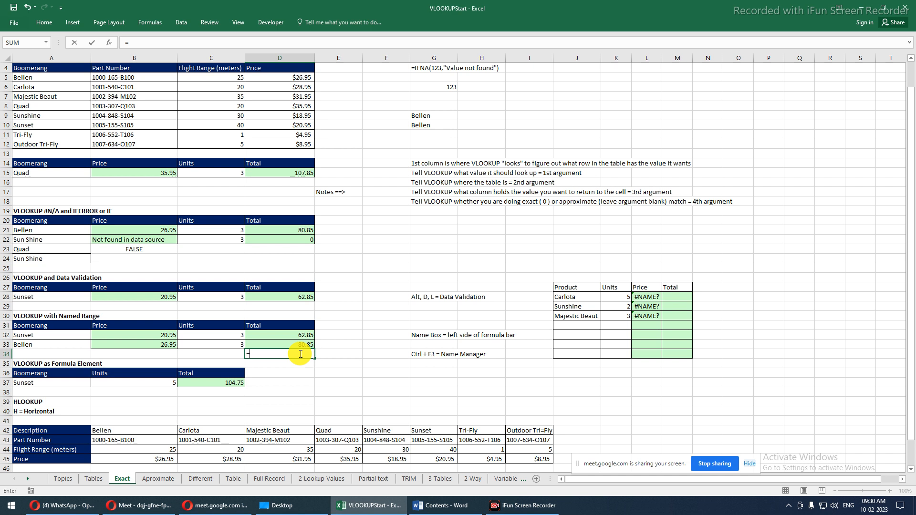
pyautogui.write('vl')
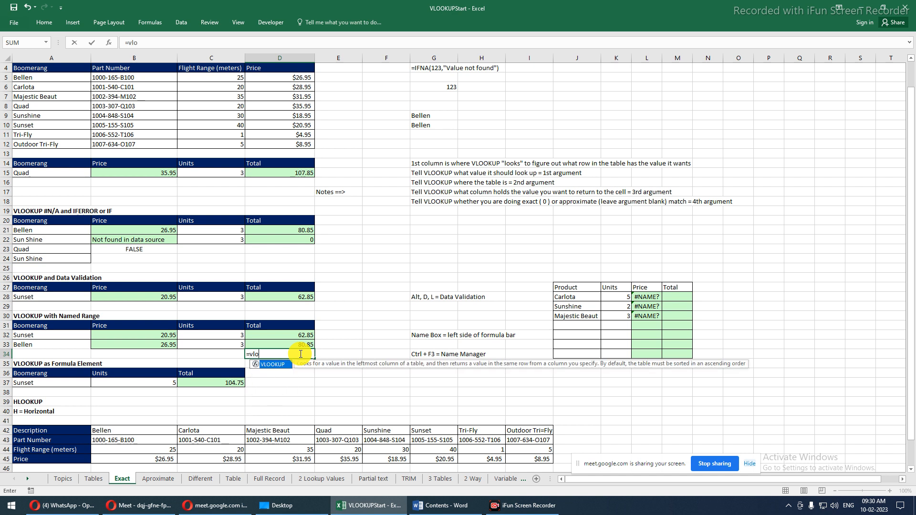
pyautogui.write('o')
pyautogui.press('Tab')
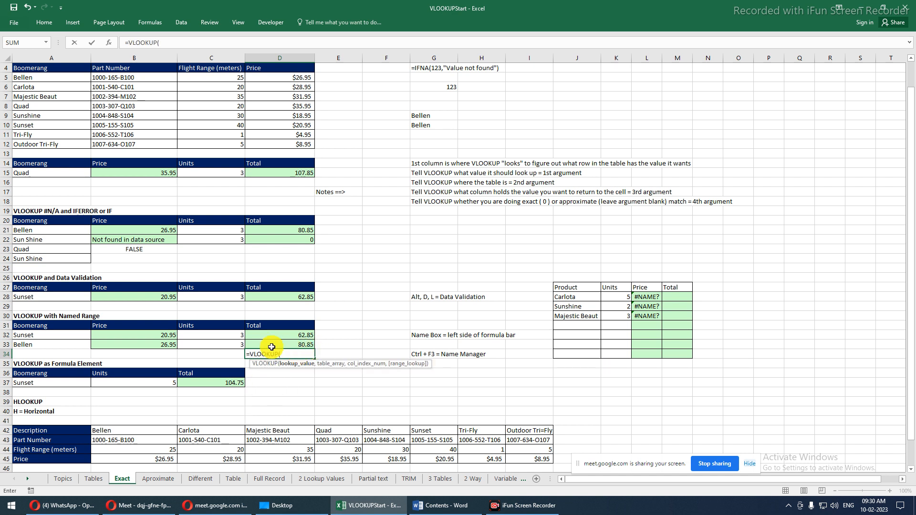
pyautogui.click(28, 353)
pyautogui.write(',')
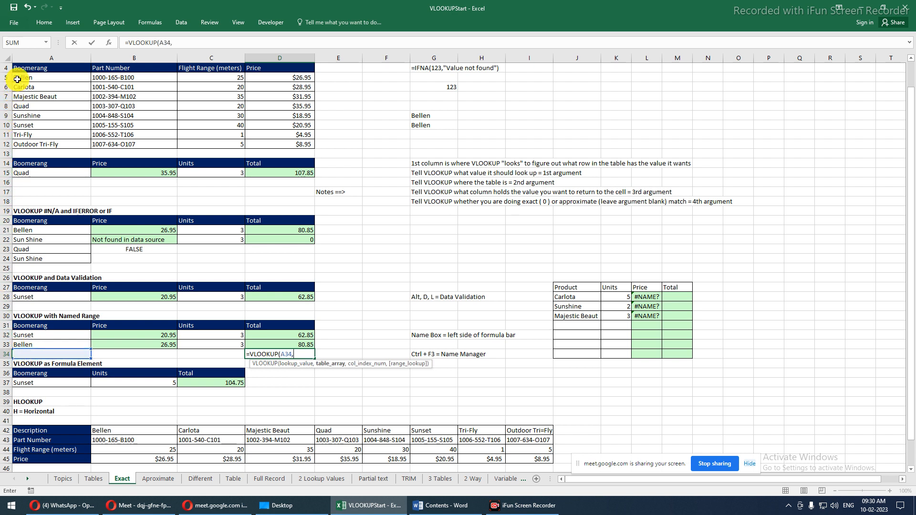
# - Try table arrays anchored at A5 in D34's VLOOKUP, widening from A5:A12 to A5:E12, A5:N24 and A5:R10
pyautogui.moveTo(17, 80); pyautogui.dragTo(52, 134)
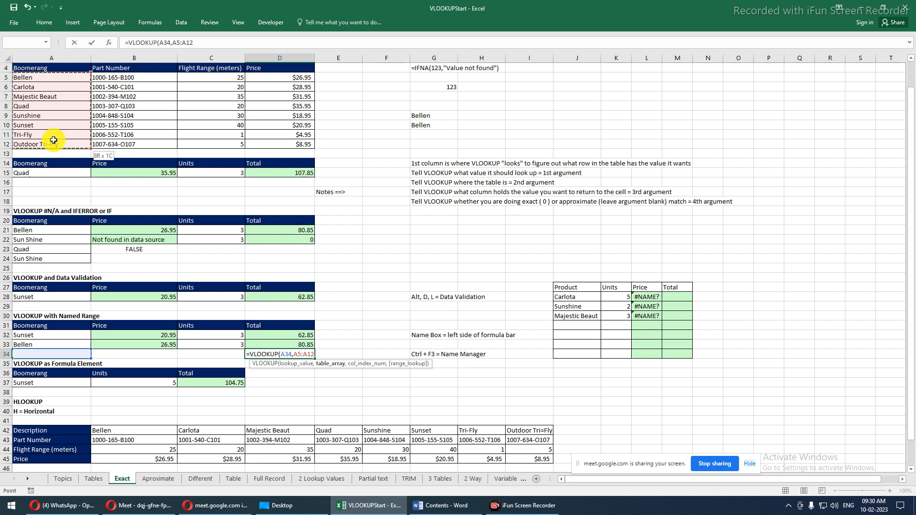
pyautogui.moveTo(54, 140); pyautogui.dragTo(329, 142)
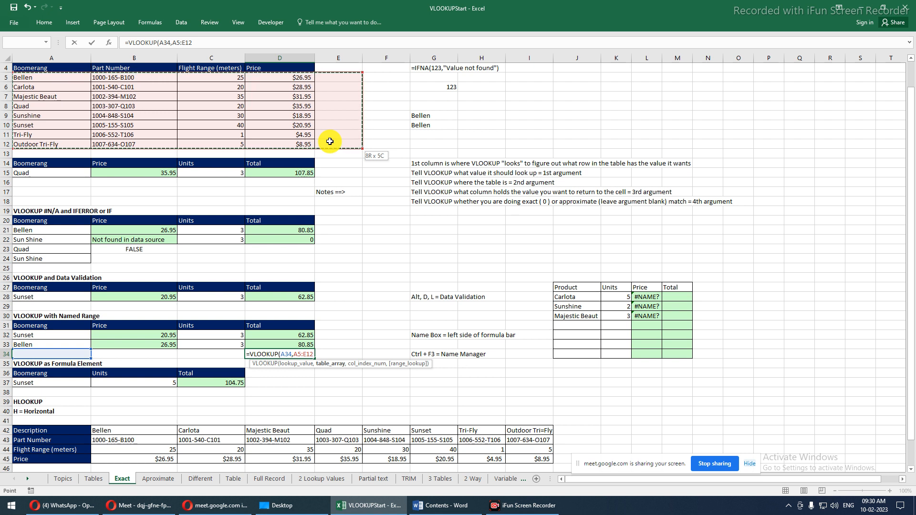
pyautogui.moveTo(348, 148); pyautogui.dragTo(723, 207)
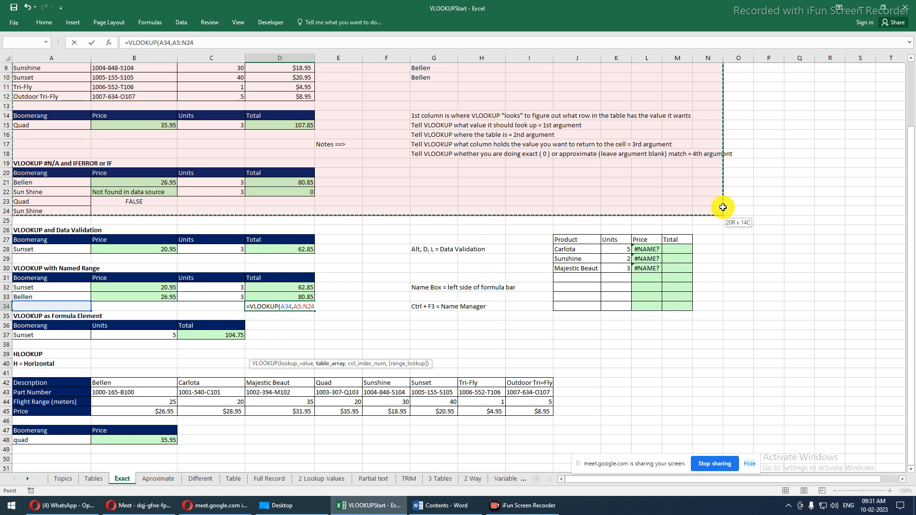
pyautogui.moveTo(723, 207); pyautogui.dragTo(829, 73)
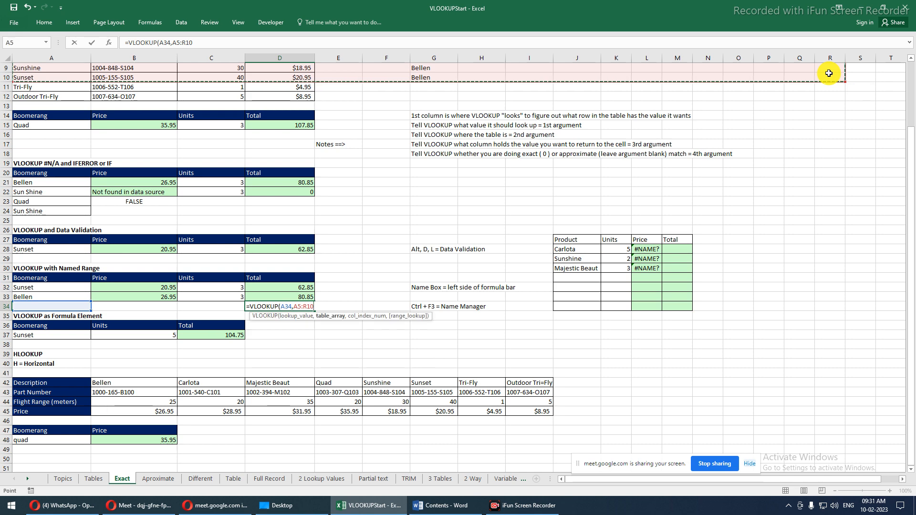
# - Try table arrays anchored at B1, such as B1:Q19 and B1:L9, and discard the trial VLOOKUP in D34
pyautogui.scroll(3, 692, 179)
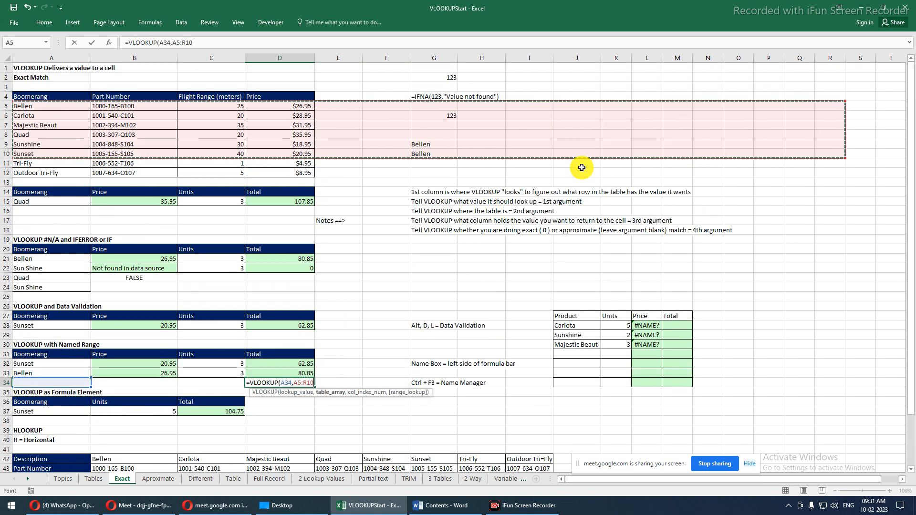
pyautogui.click(145, 69)
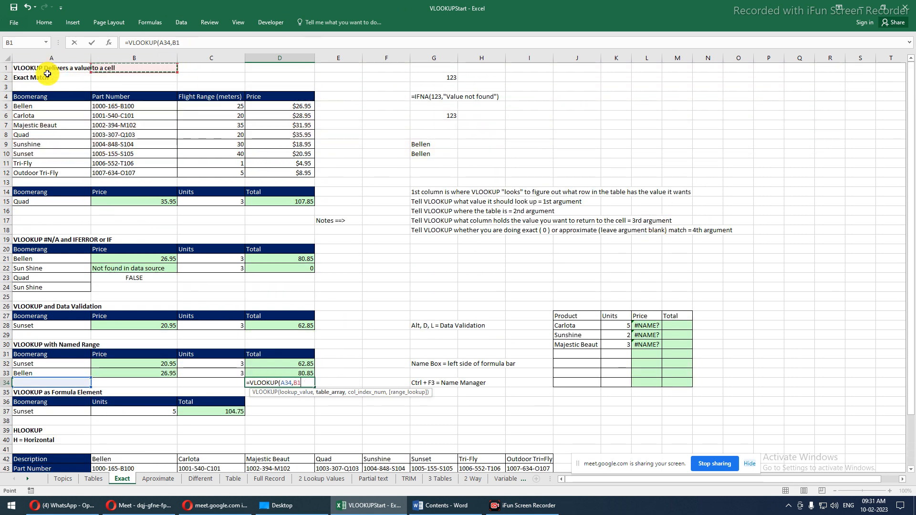
pyautogui.moveTo(140, 67); pyautogui.dragTo(202, 67)
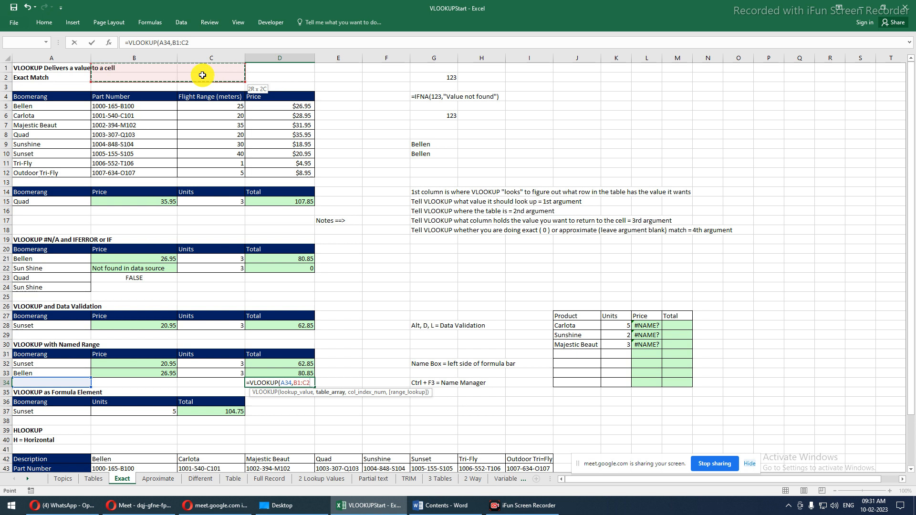
pyautogui.moveTo(253, 72); pyautogui.dragTo(790, 239)
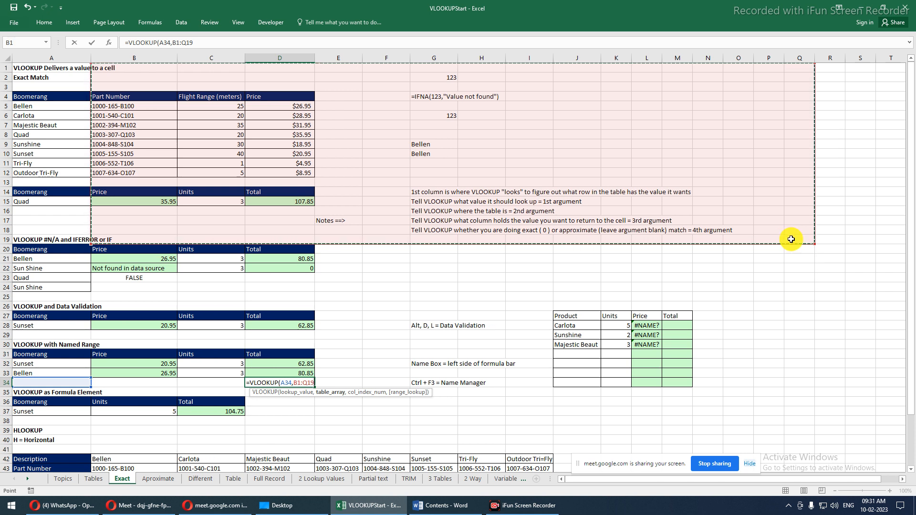
pyautogui.moveTo(815, 243); pyautogui.dragTo(667, 146)
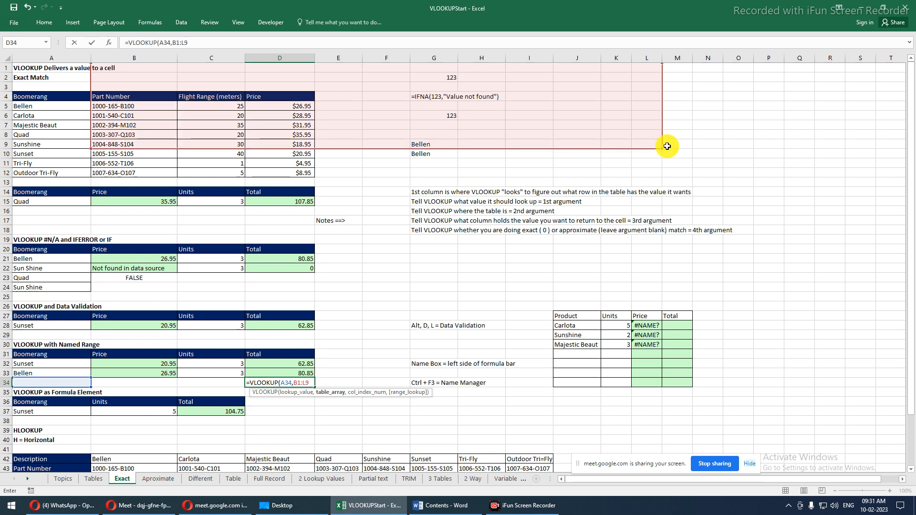
pyautogui.press('Escape')
# - Clear the price formula in B48 and start an HLOOKUP there with A48 as the lookup value
pyautogui.scroll(-4, 666, 184)
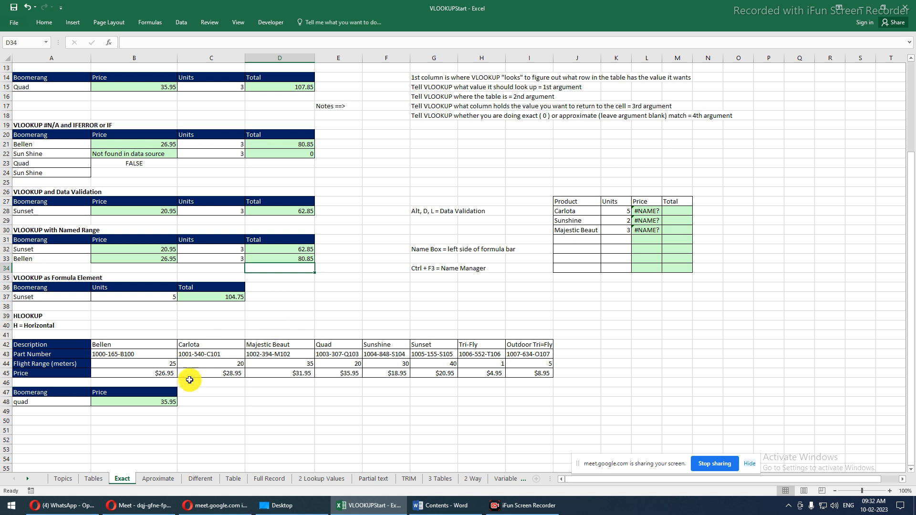
pyautogui.click(164, 400)
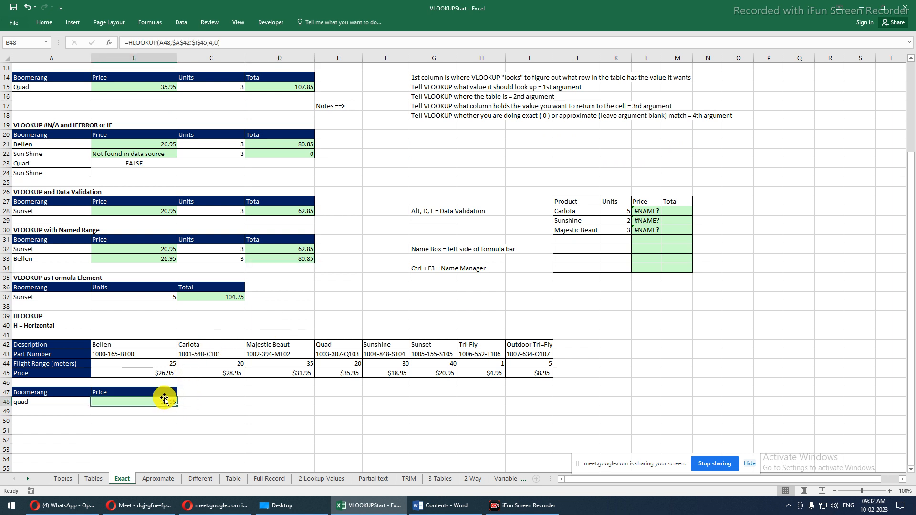
pyautogui.press('Delete')
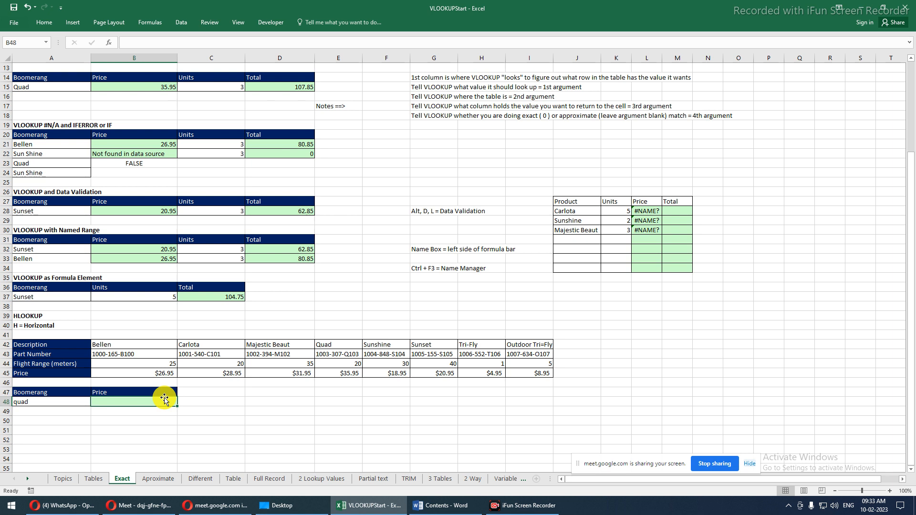
pyautogui.write('=h')
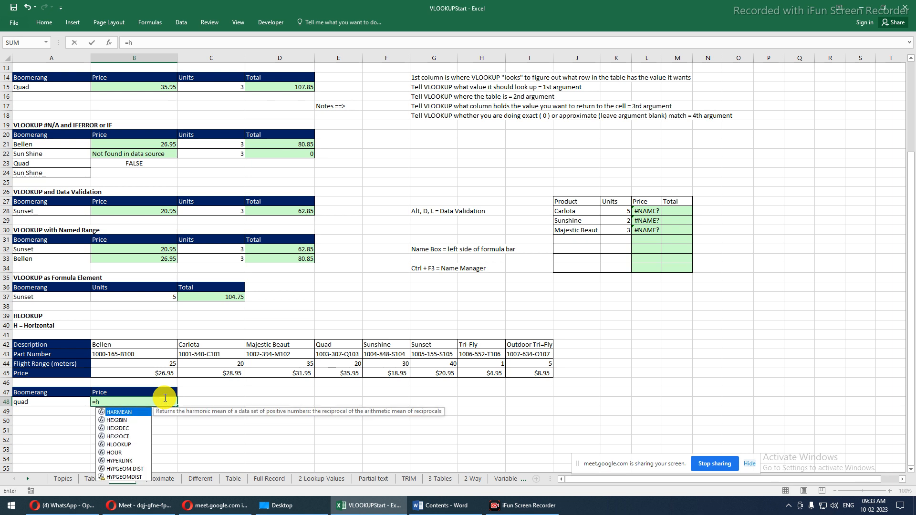
pyautogui.write('lo')
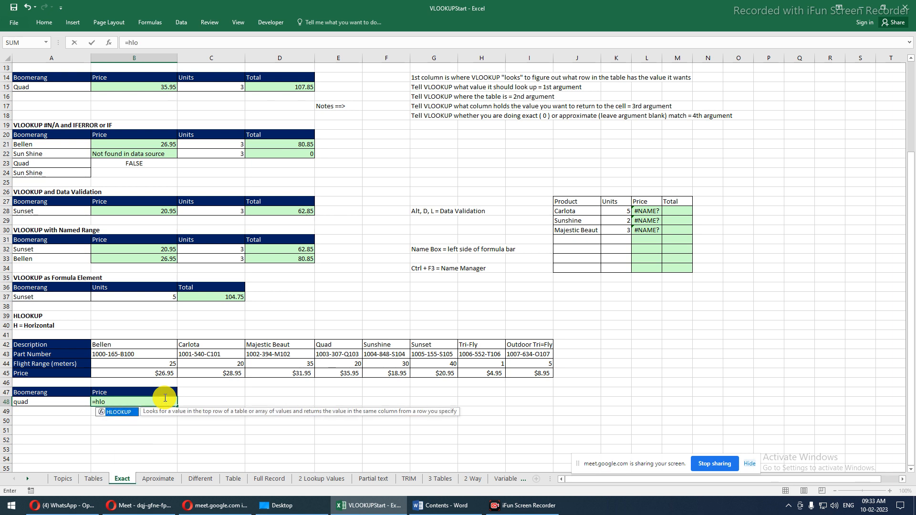
pyautogui.press('Tab')
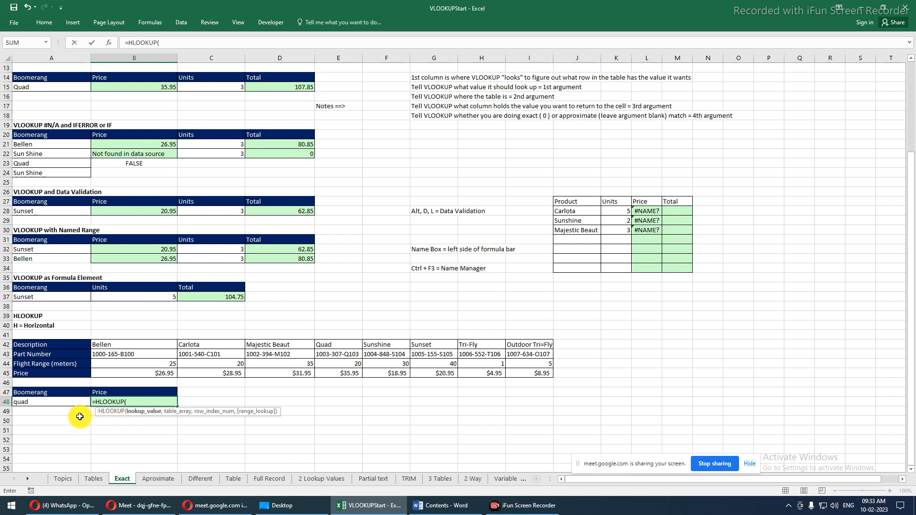
pyautogui.click(38, 404)
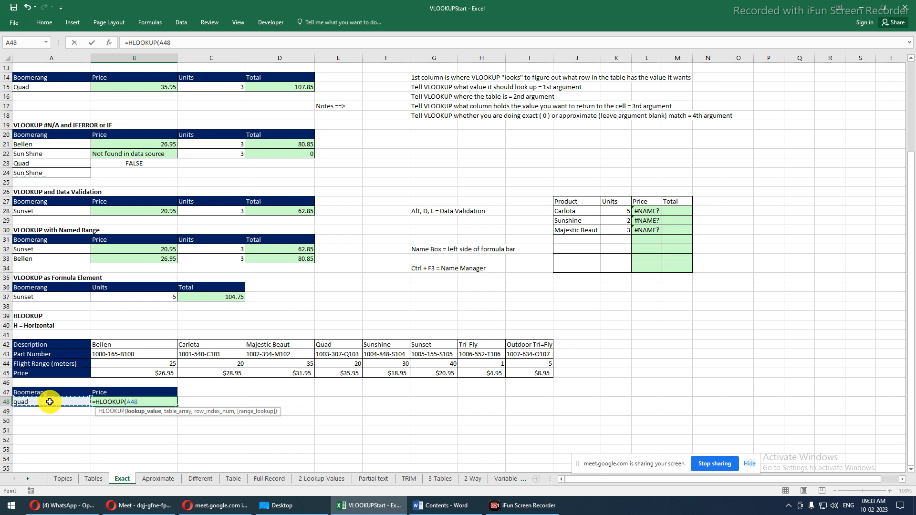
pyautogui.write(',')
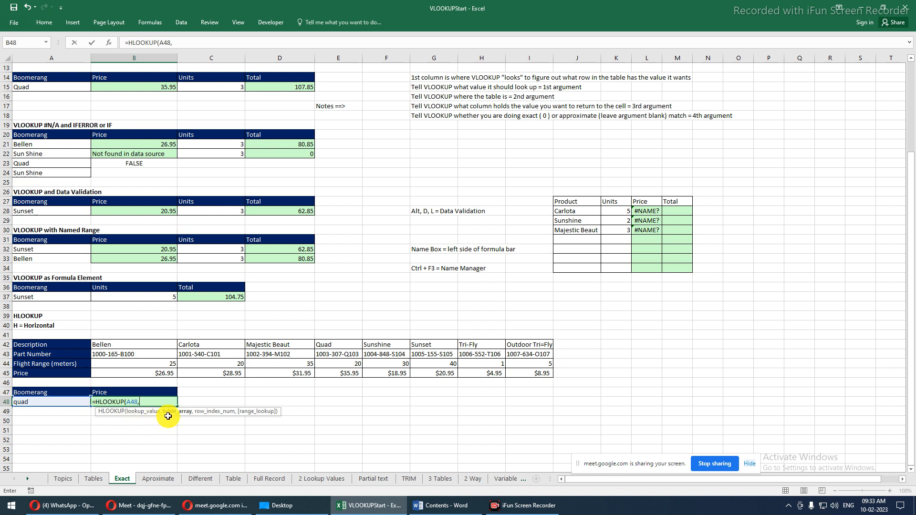
# - Give the HLOOKUP in B48 table array B42:I45, row index 4 and 0 for exact match
pyautogui.moveTo(109, 347); pyautogui.dragTo(523, 374)
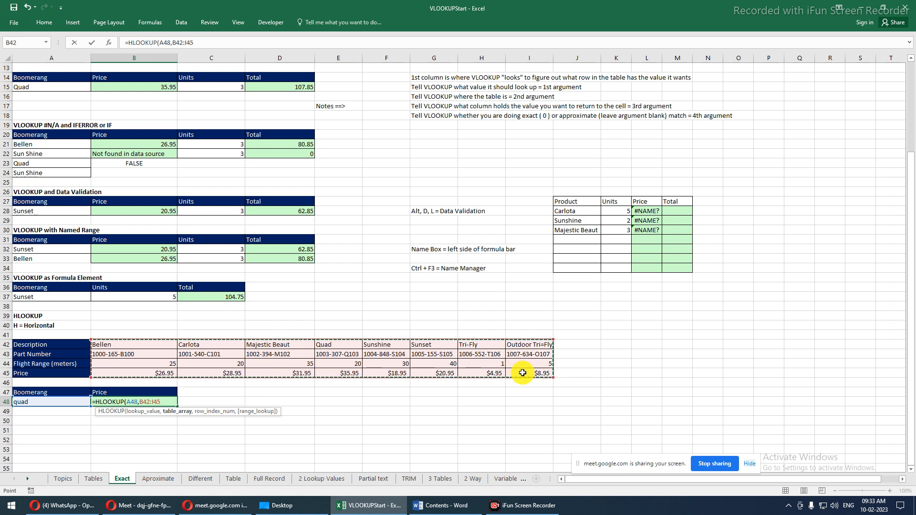
pyautogui.write(',4')
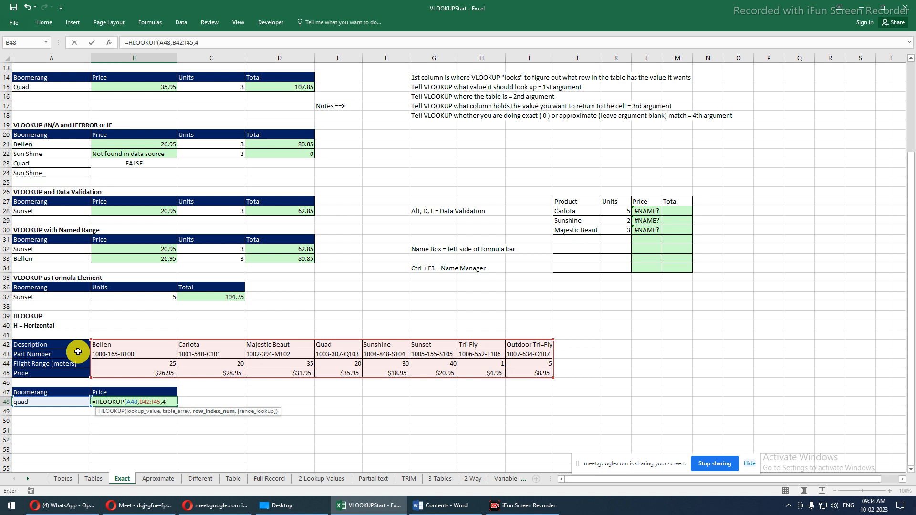
pyautogui.write(',')
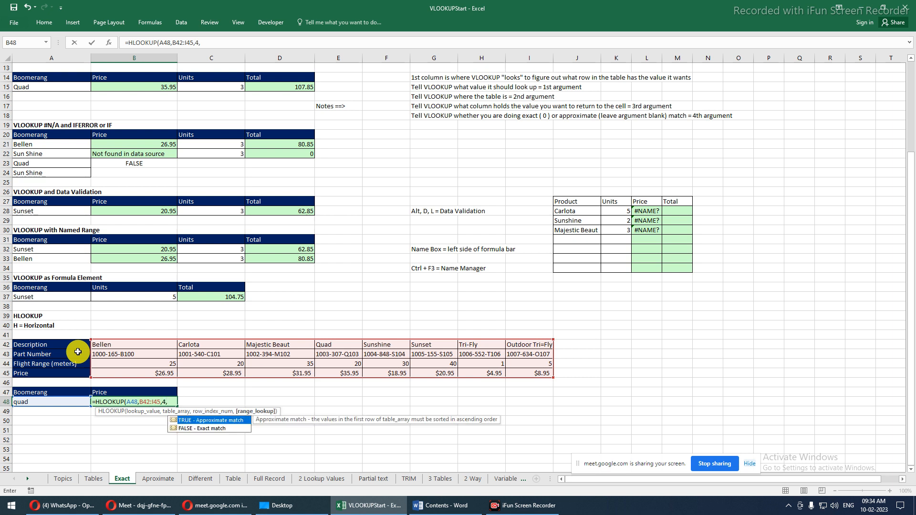
pyautogui.press('Down')
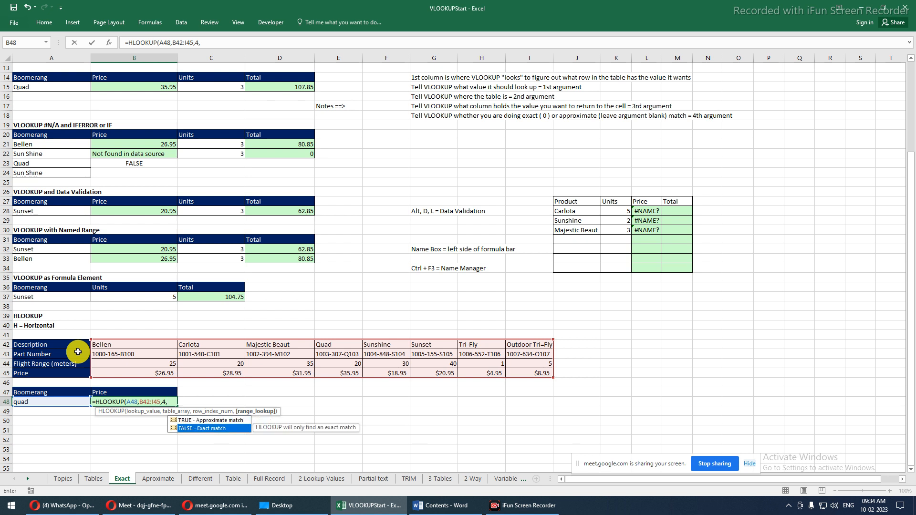
pyautogui.write('0')
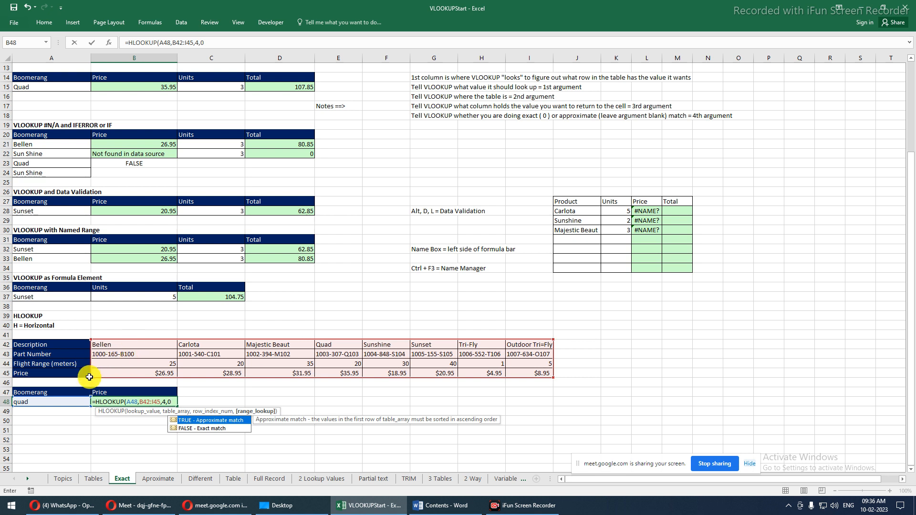
# - Try shrinking the HLOOKUP's table array to C43:I45 and B43:I45, and restore it to B42:I45
pyautogui.moveTo(91, 340); pyautogui.dragTo(173, 345)
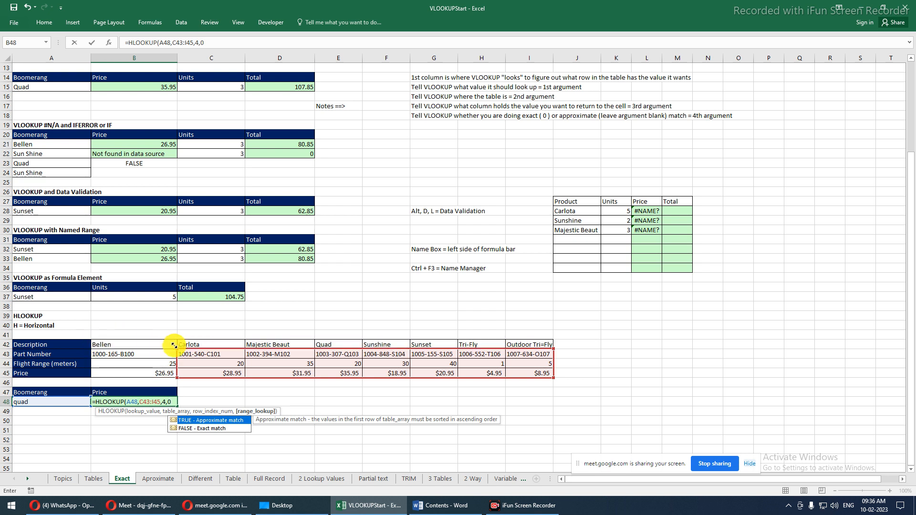
pyautogui.moveTo(174, 345); pyautogui.dragTo(116, 352)
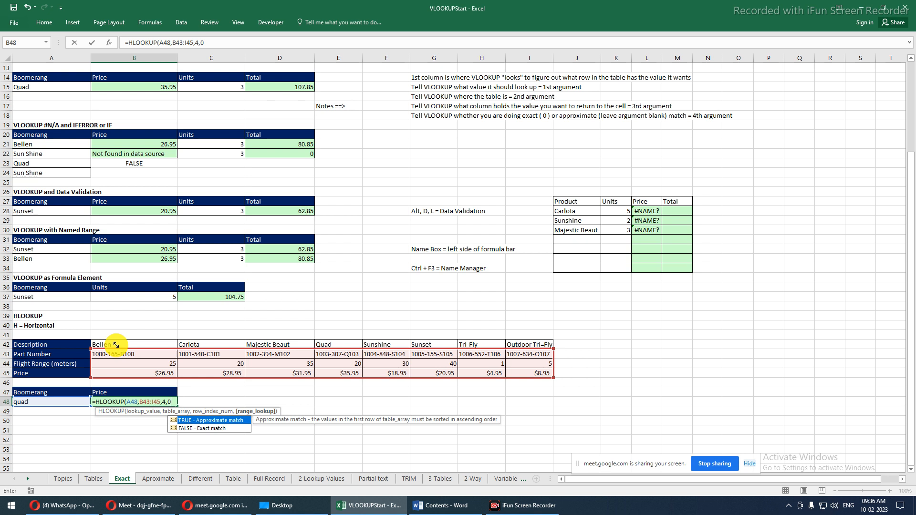
pyautogui.moveTo(116, 345); pyautogui.dragTo(117, 343)
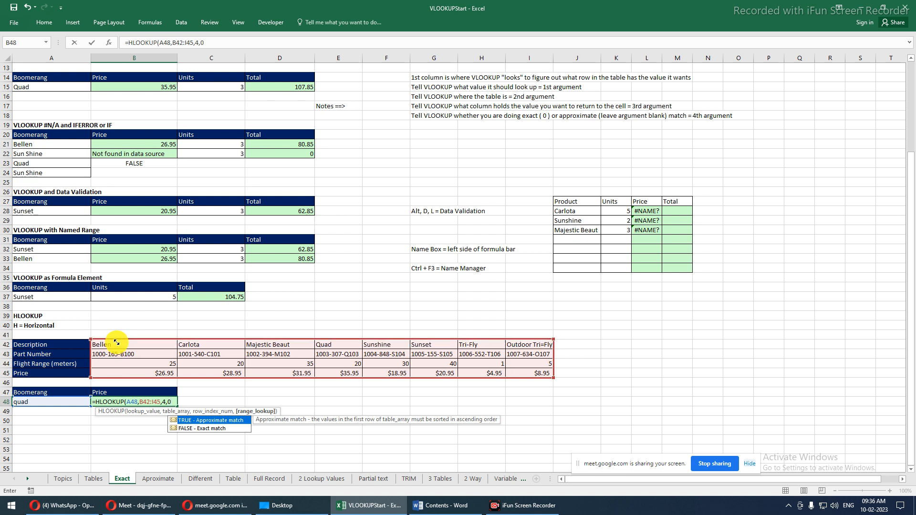
pyautogui.moveTo(117, 343); pyautogui.dragTo(117, 343)
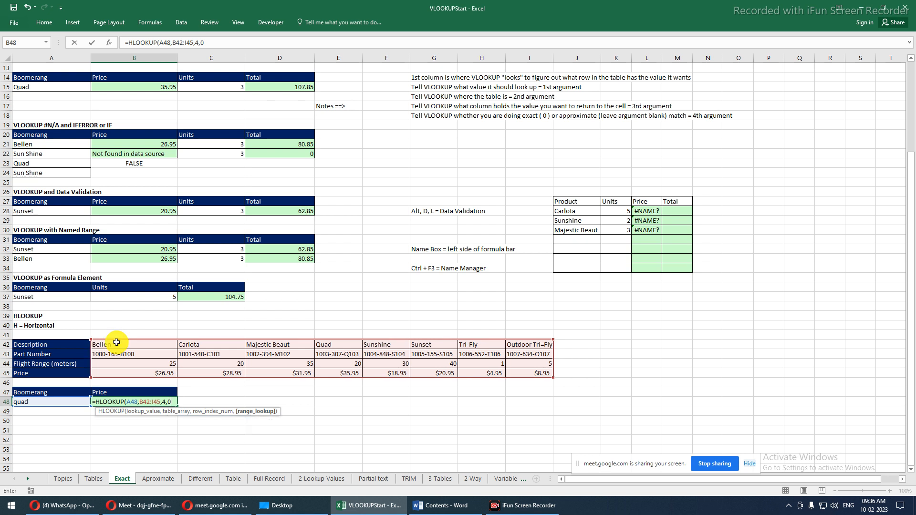
# - Commit the HLOOKUP formula in B48 and highlight B42:E43 and the Bellen cell B42 in the horizontal table
pyautogui.press('Return')
pyautogui.press('Up')
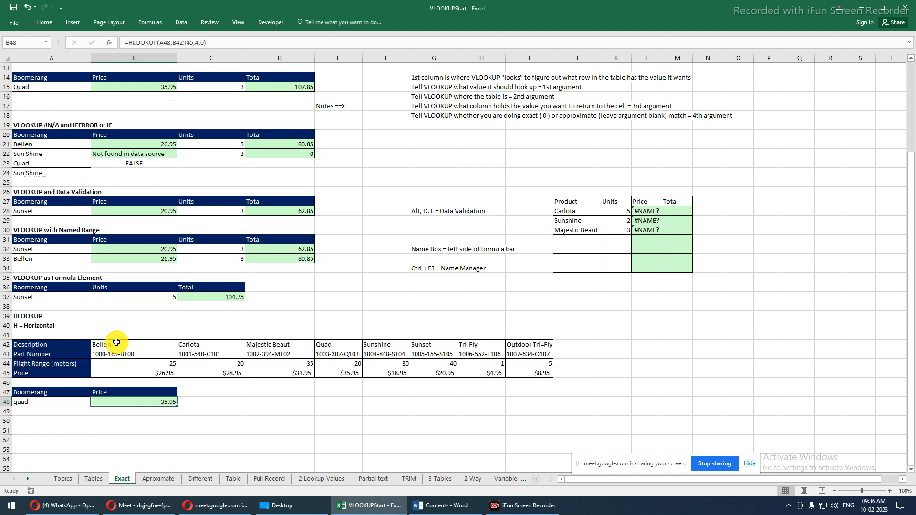
pyautogui.moveTo(99, 351); pyautogui.dragTo(330, 348)
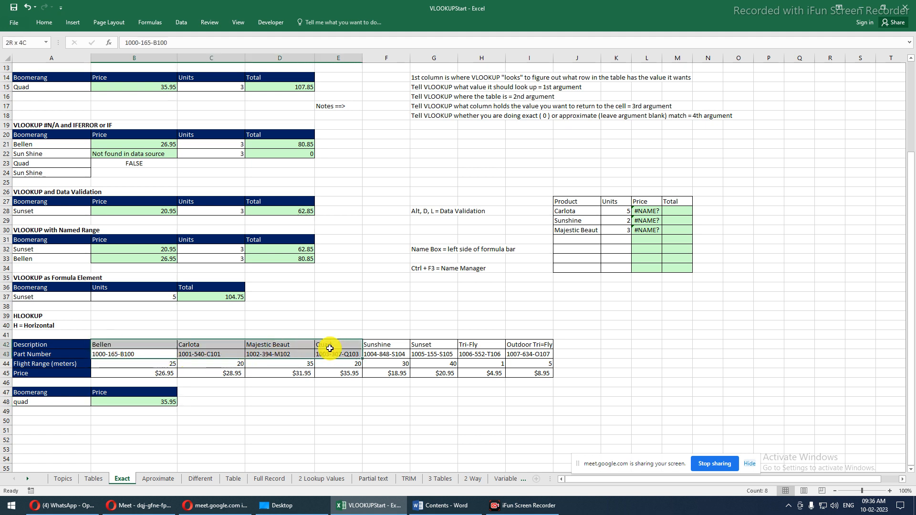
pyautogui.click(129, 343)
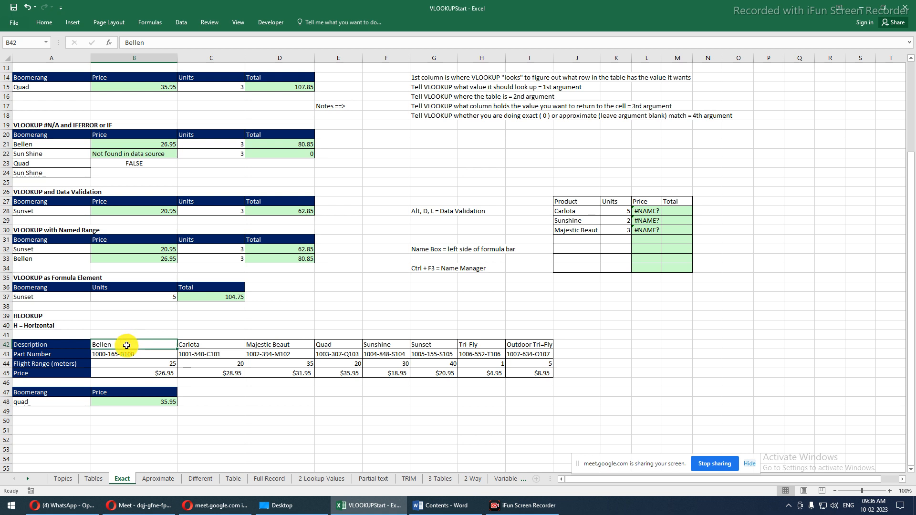
# - Move the horizontal boomerang table A42:I45, including its row headers, one column over so it starts at B42
pyautogui.moveTo(125, 349); pyautogui.dragTo(523, 376)
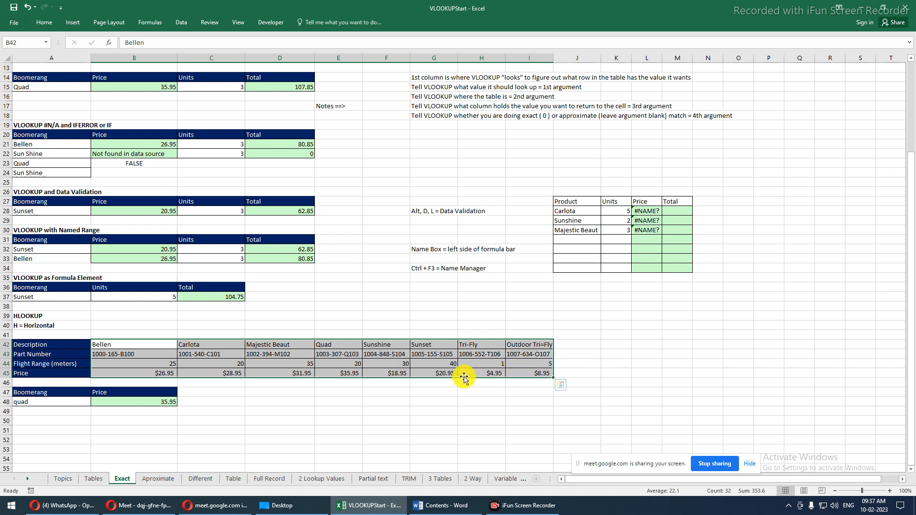
pyautogui.moveTo(54, 341); pyautogui.dragTo(520, 373)
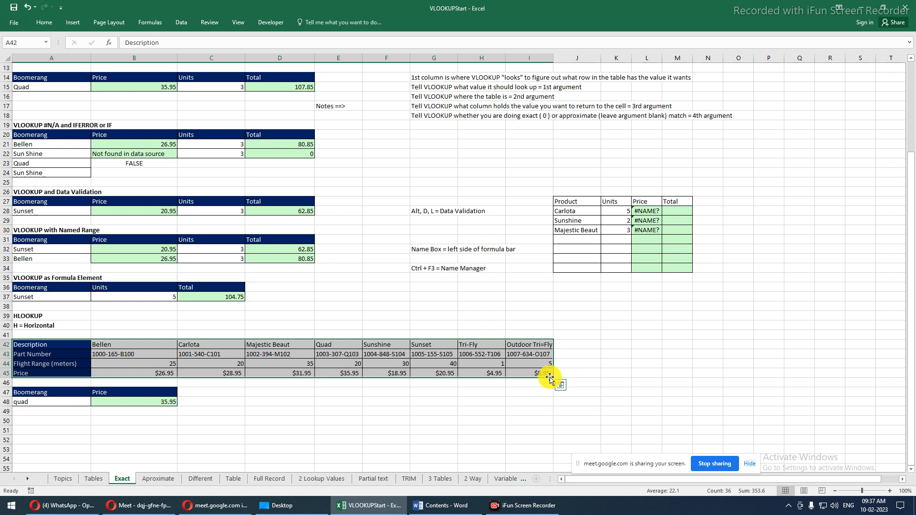
pyautogui.hotkey('ctrl', 'c')
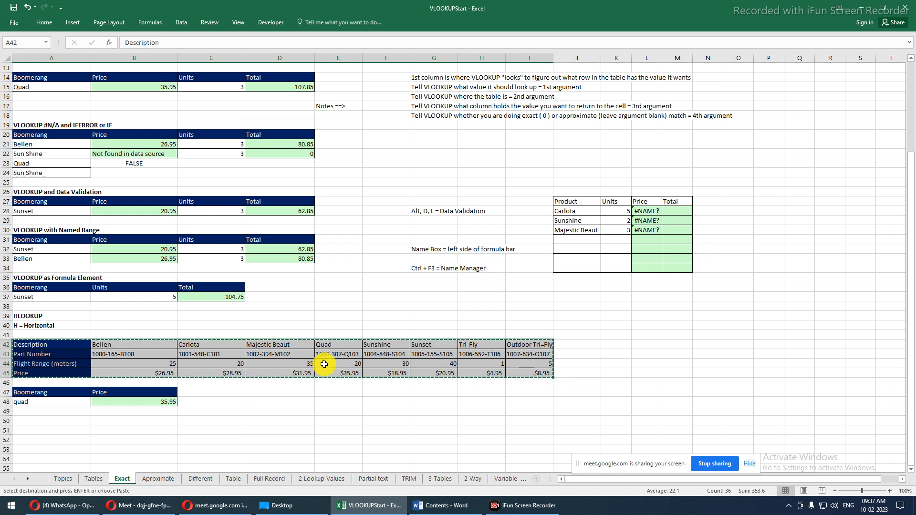
pyautogui.click(172, 347)
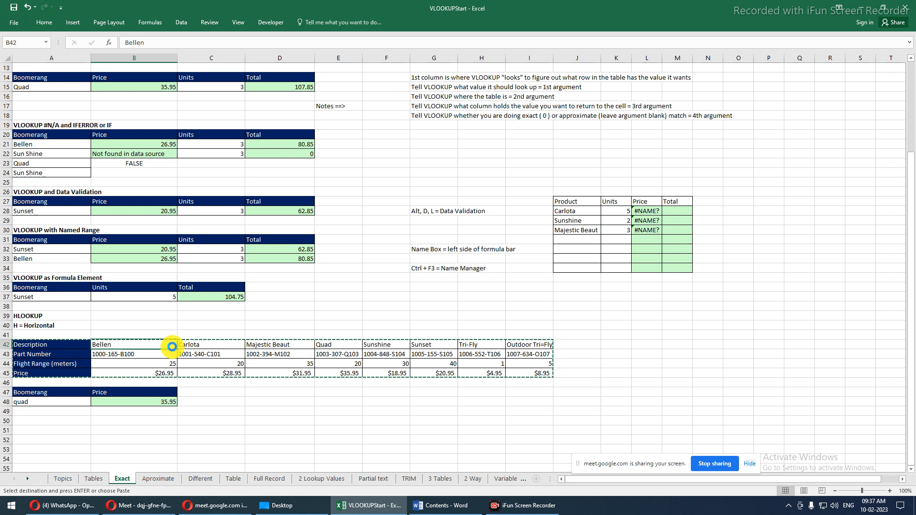
pyautogui.hotkey('ctrl', 'v')
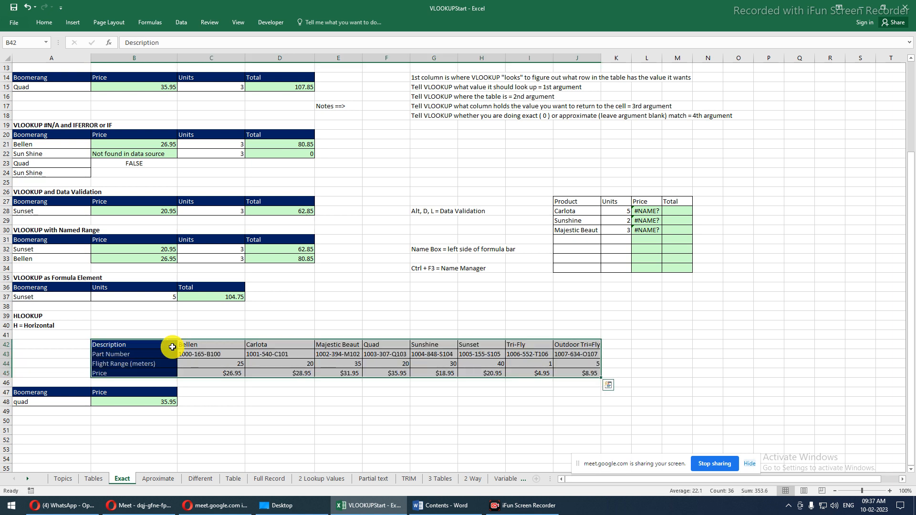
# - Number the four rows of the horizontal table 1 to 4 in cells A42:A45
pyautogui.click(18, 347)
pyautogui.moveTo(18, 346); pyautogui.dragTo(60, 347)
pyautogui.write('1')
pyautogui.press('Return')
pyautogui.write('2')
pyautogui.press('Return')
pyautogui.write('3')
pyautogui.press('Return')
pyautogui.write('4')
pyautogui.press('Return')
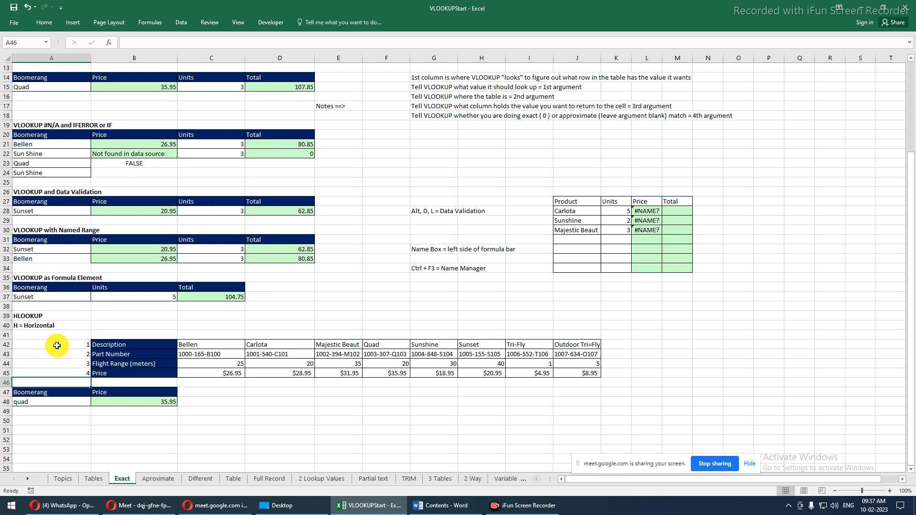
# - Start an HLOOKUP formula in B49 with A48 as the lookup value
pyautogui.click(121, 416)
pyautogui.write('=h')
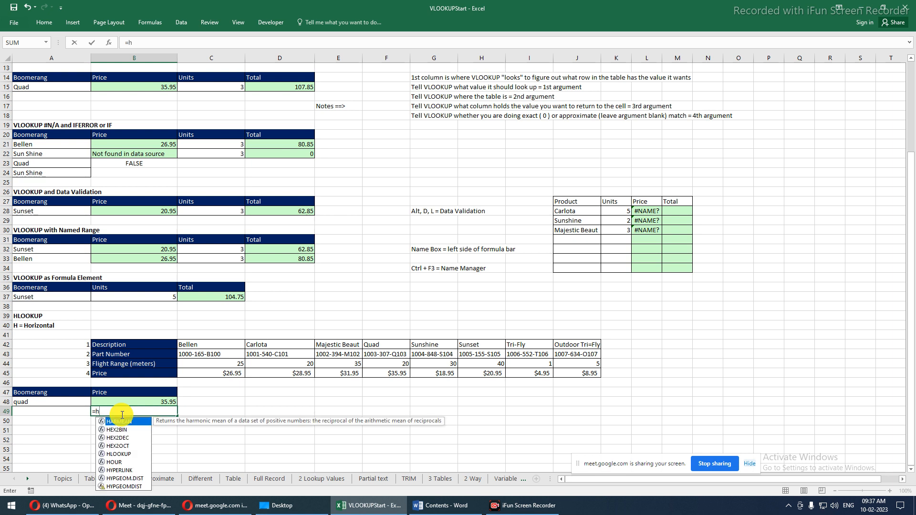
pyautogui.write('lo')
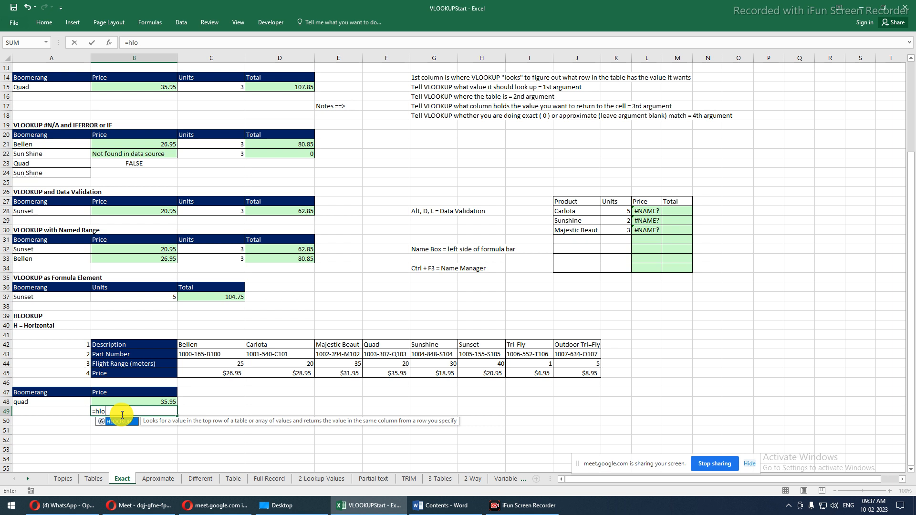
pyautogui.press('Tab')
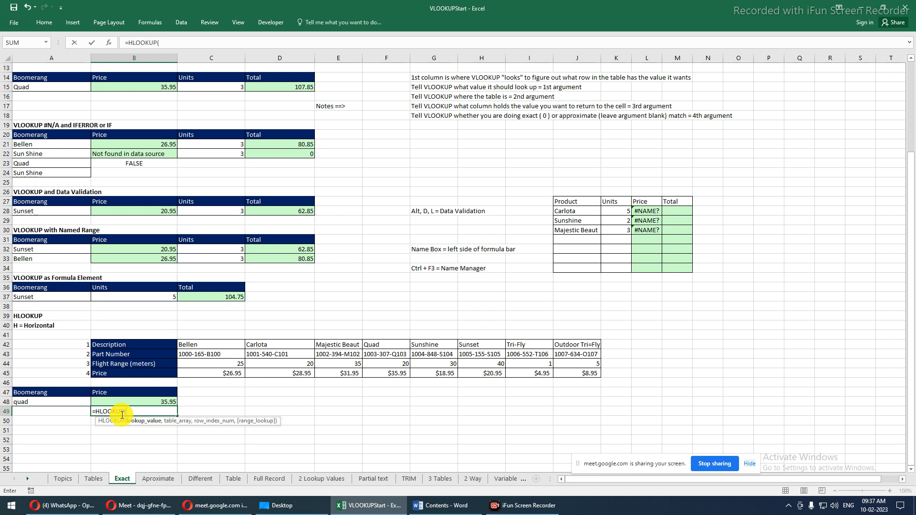
pyautogui.click(65, 401)
pyautogui.write(',')
# - Give the HLOOKUP in B49 table array A42:J45, row index 4 and 0 for exact match, and commit it
pyautogui.click(58, 345)
pyautogui.moveTo(79, 355); pyautogui.dragTo(563, 379)
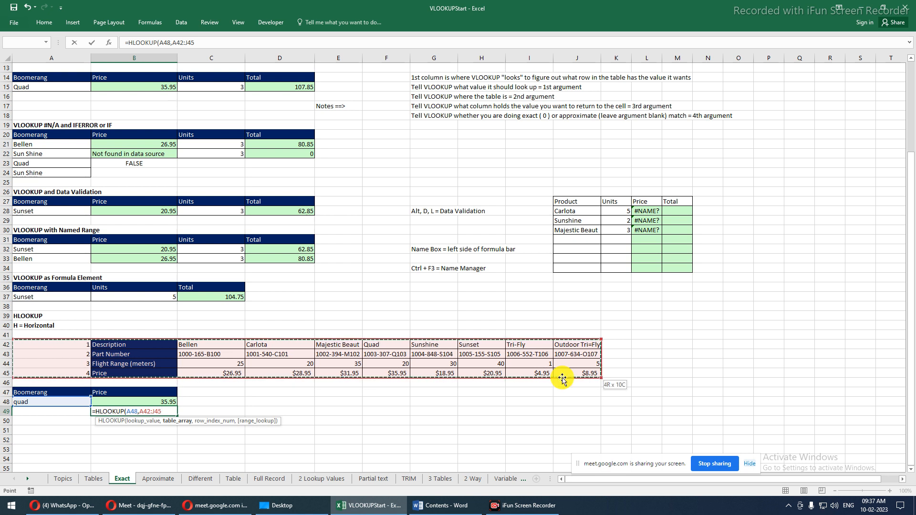
pyautogui.write(',')
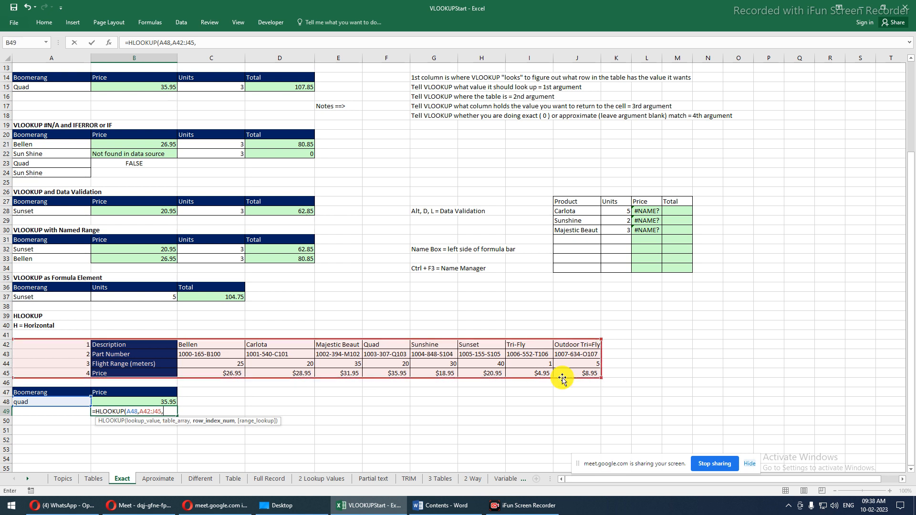
pyautogui.write('4,')
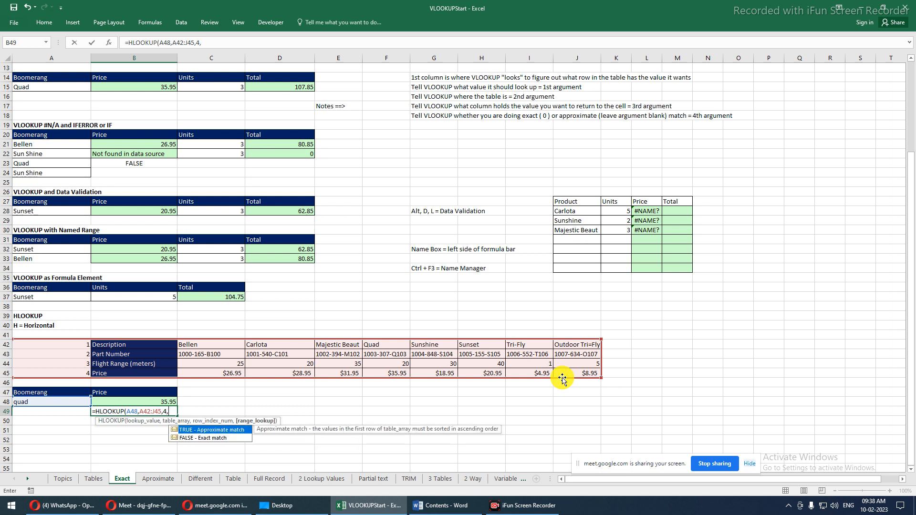
pyautogui.write('0')
pyautogui.press('Return')
pyautogui.press('Up')
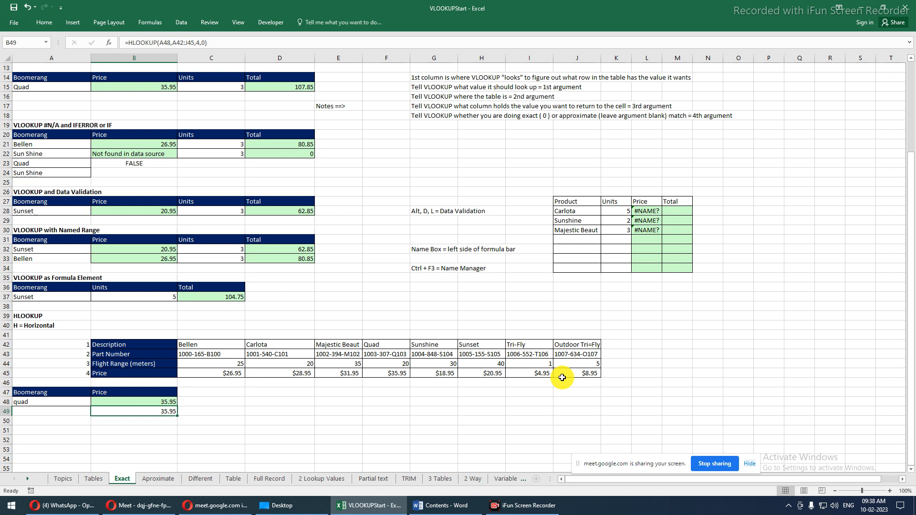
# - Point out the lookup value in A48, the Description header in B42 and the boomerang names in C42:J42
pyautogui.click(43, 399)
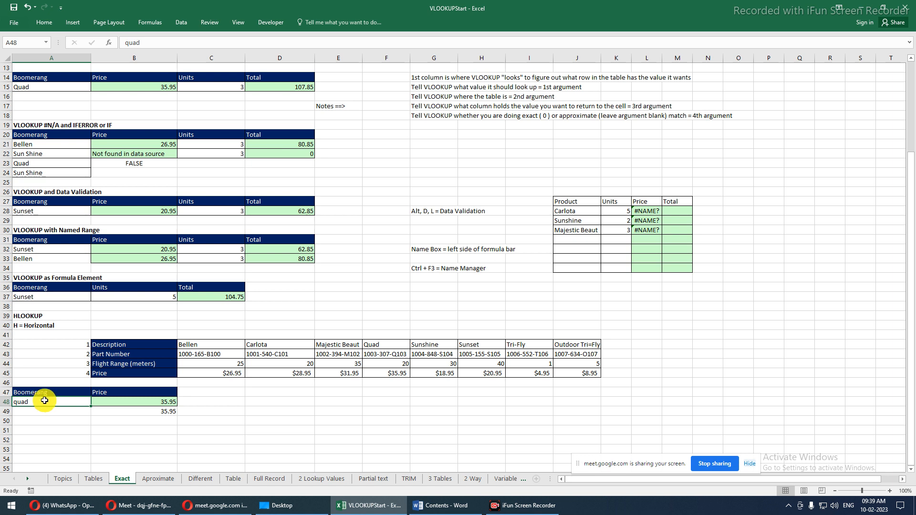
pyautogui.click(41, 395)
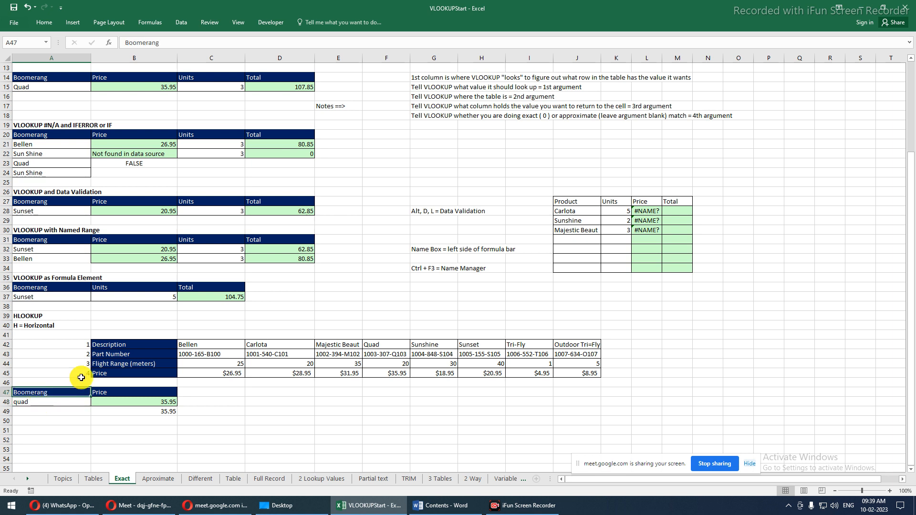
pyautogui.click(129, 344)
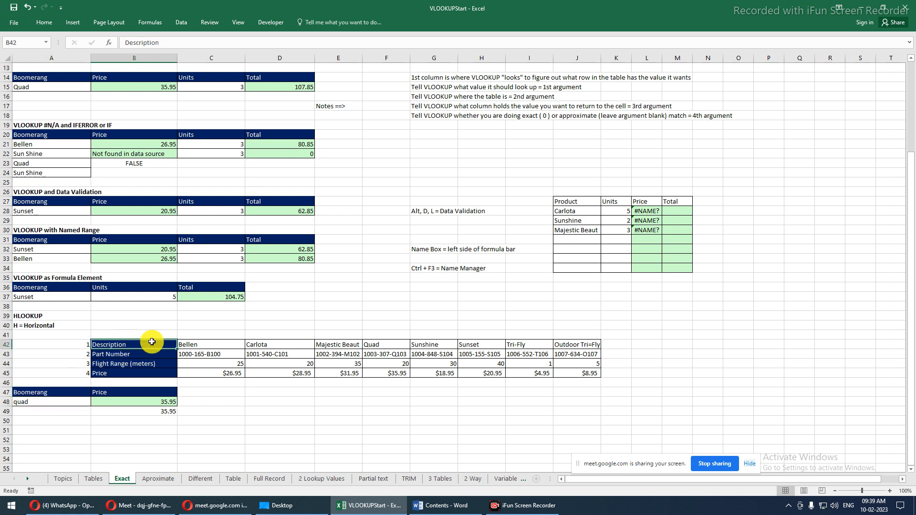
pyautogui.moveTo(186, 344); pyautogui.dragTo(575, 346)
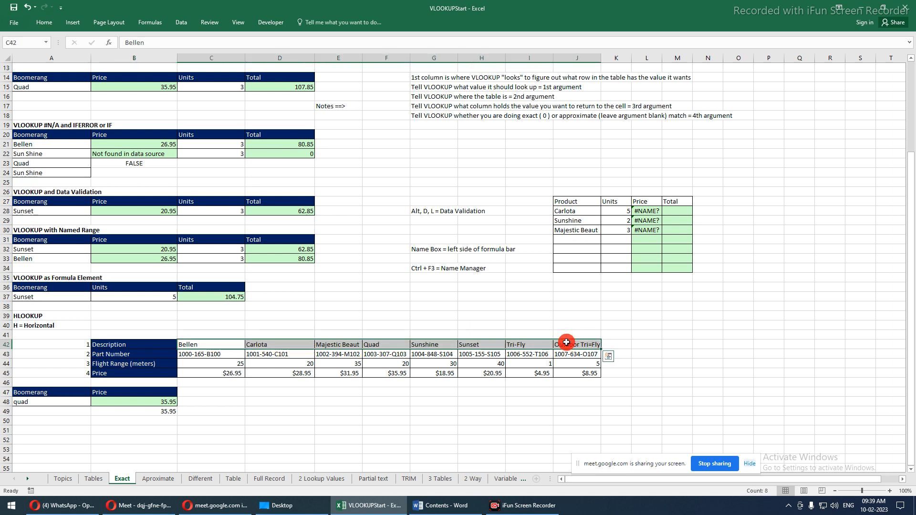
pyautogui.click(43, 348)
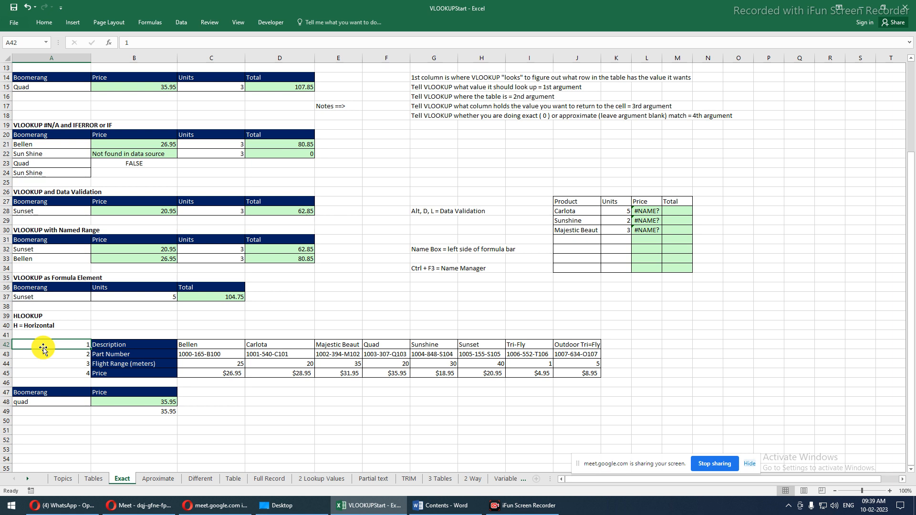
# - Examine the vertical table A4:D12, highlighting its first column, the remaining columns B4:D12 and the lookup value in A15
pyautogui.scroll(4, 43, 347)
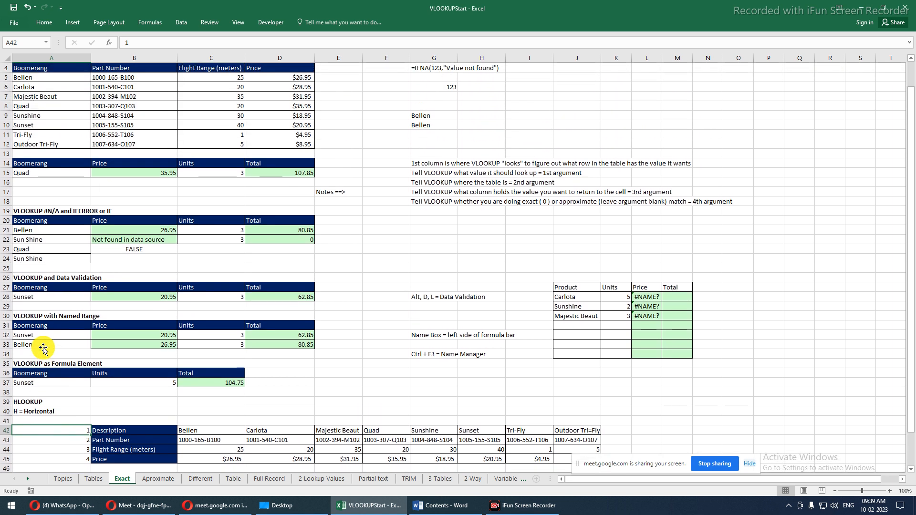
pyautogui.scroll(-2, 43, 348)
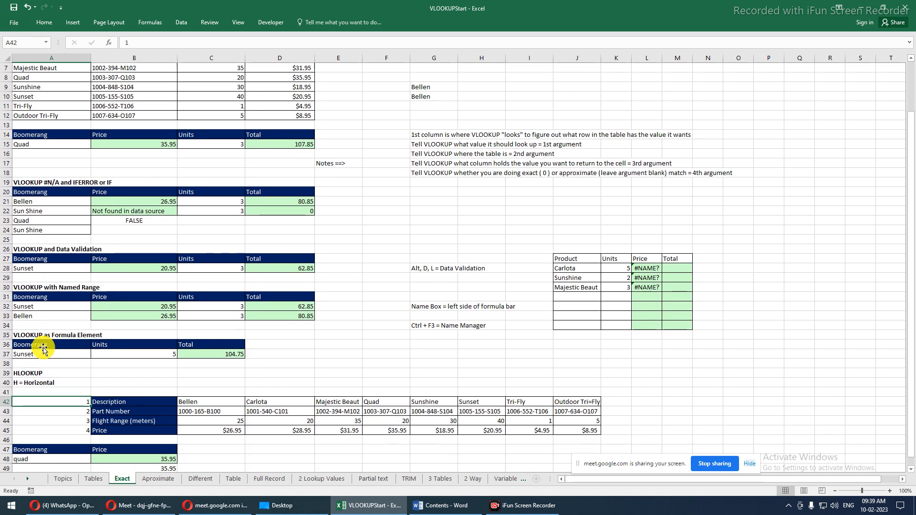
pyautogui.scroll(2, 43, 347)
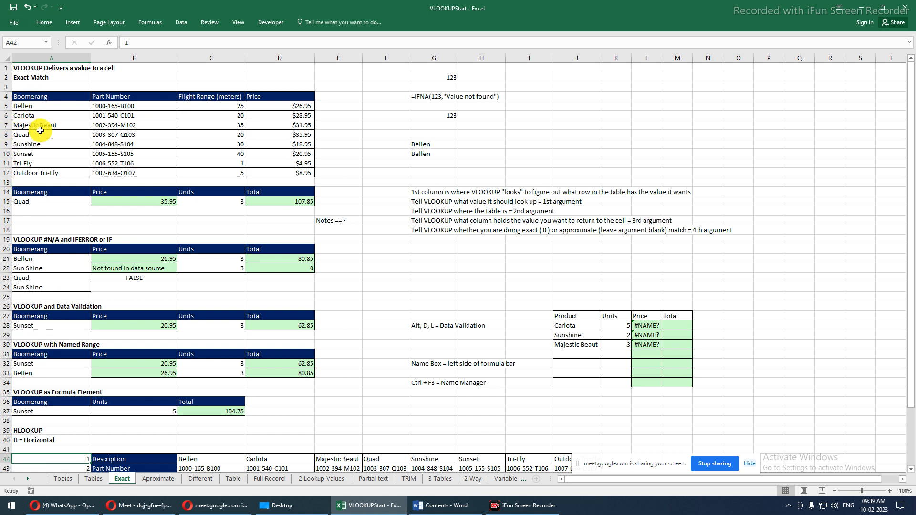
pyautogui.click(48, 201)
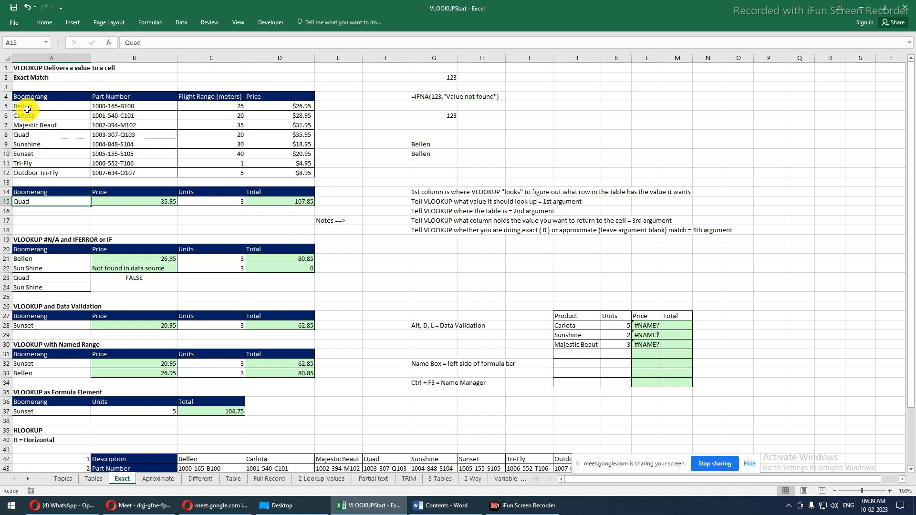
pyautogui.moveTo(26, 96); pyautogui.dragTo(287, 170)
pyautogui.moveTo(26, 97); pyautogui.dragTo(281, 174)
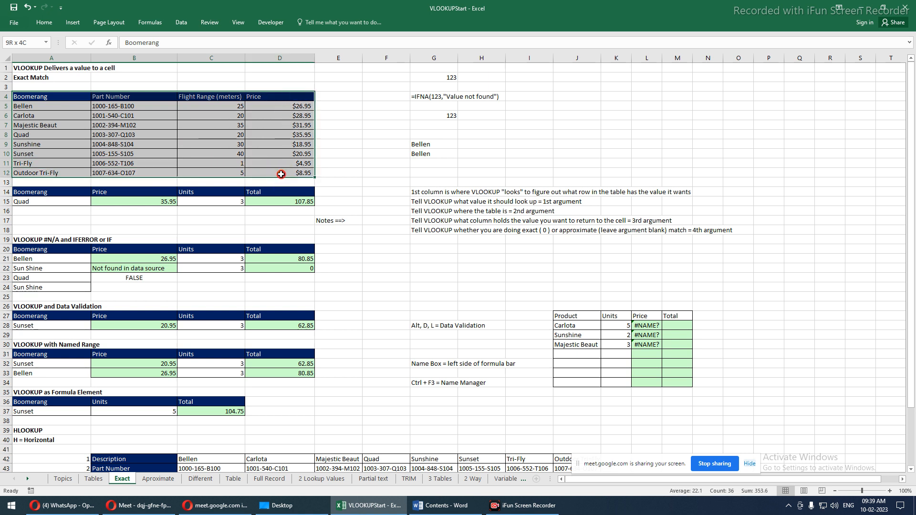
pyautogui.click(55, 199)
pyautogui.moveTo(16, 98); pyautogui.dragTo(22, 174)
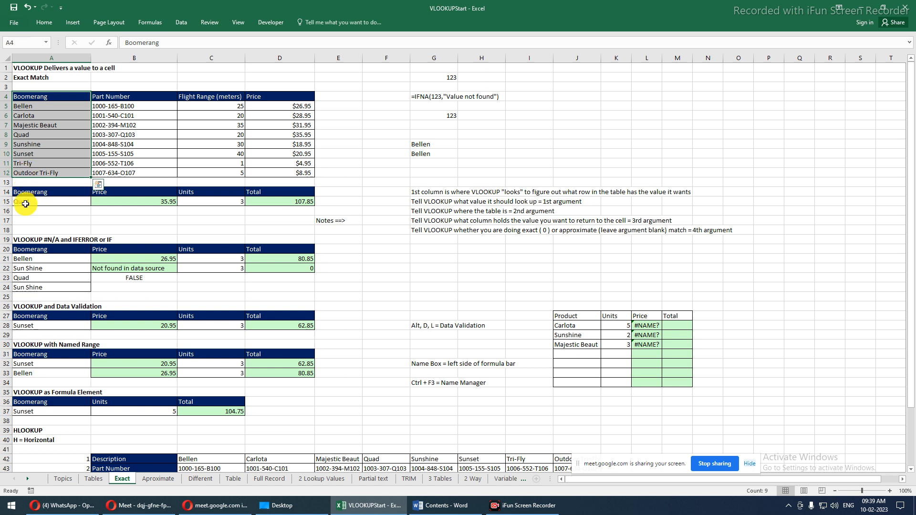
pyautogui.click(25, 204)
pyautogui.moveTo(97, 98); pyautogui.dragTo(295, 170)
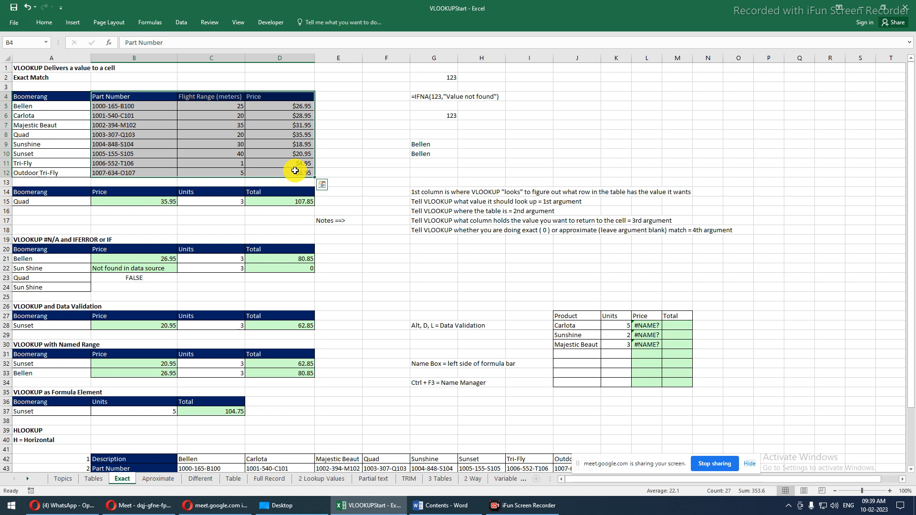
# - Trace the horizontal lookup from A48 along row 42 to Quad and down F42:F45, checking the formula in B48
pyautogui.scroll(-7, 295, 171)
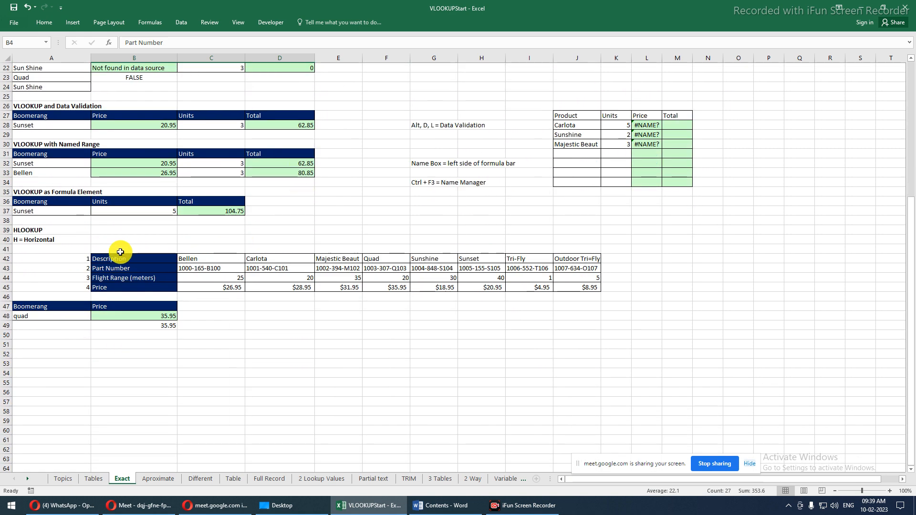
pyautogui.moveTo(35, 259); pyautogui.dragTo(208, 285)
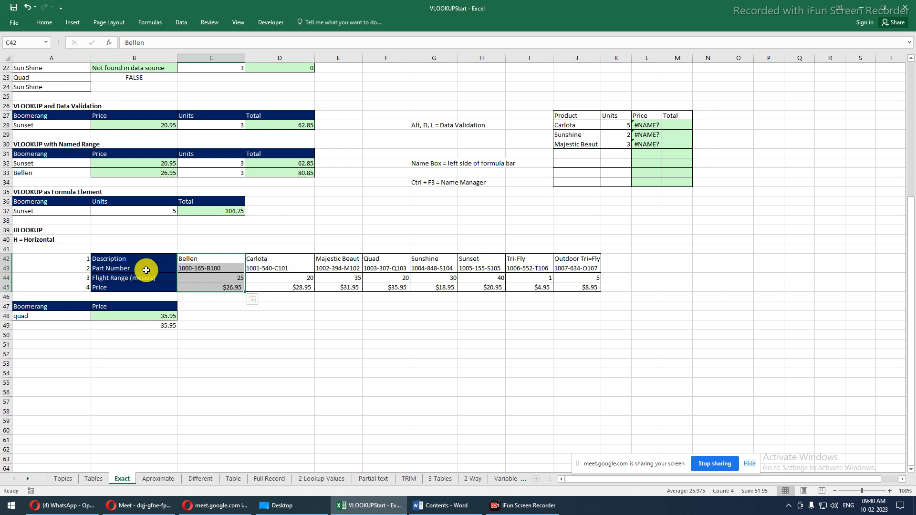
pyautogui.click(148, 316)
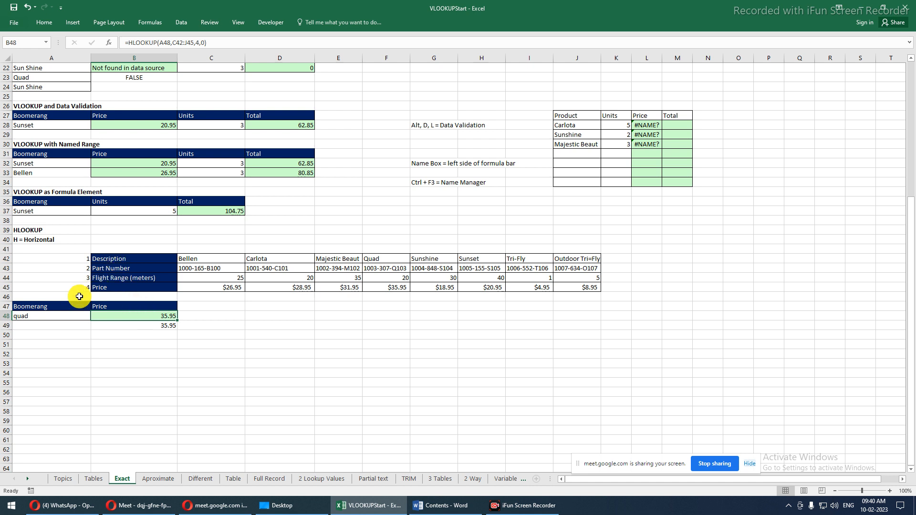
pyautogui.click(46, 315)
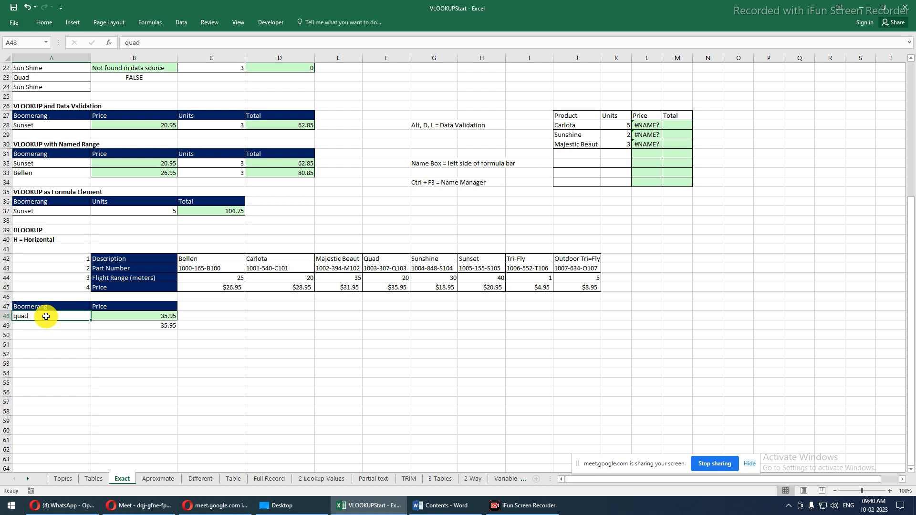
pyautogui.click(58, 259)
pyautogui.moveTo(80, 257); pyautogui.dragTo(393, 258)
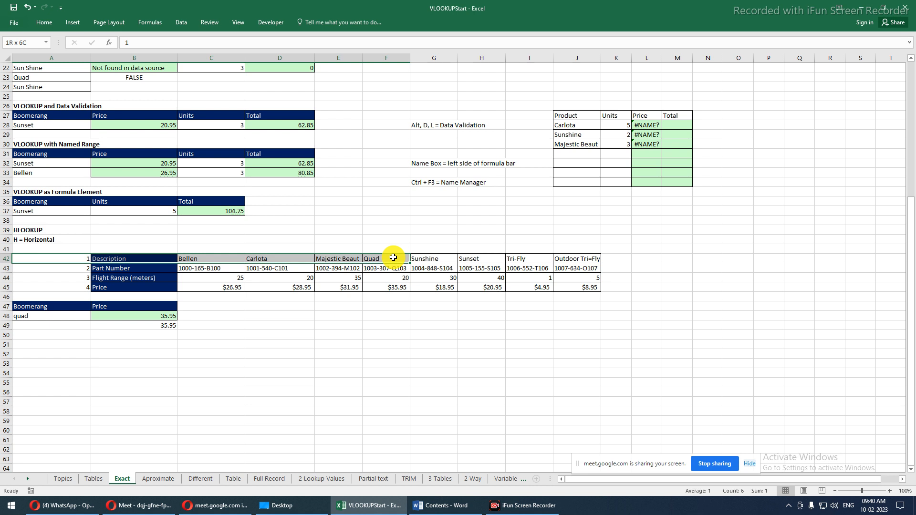
pyautogui.moveTo(394, 258); pyautogui.dragTo(395, 259)
pyautogui.click(388, 259)
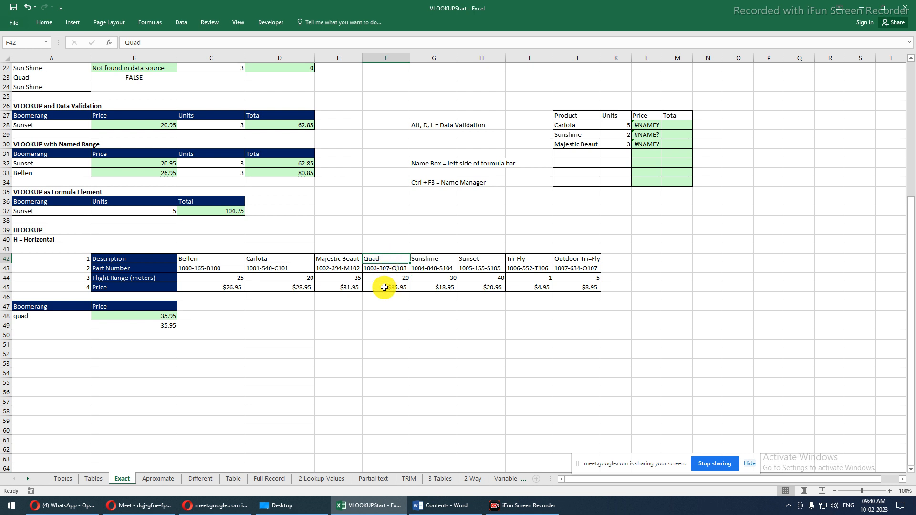
pyautogui.moveTo(378, 260); pyautogui.dragTo(379, 284)
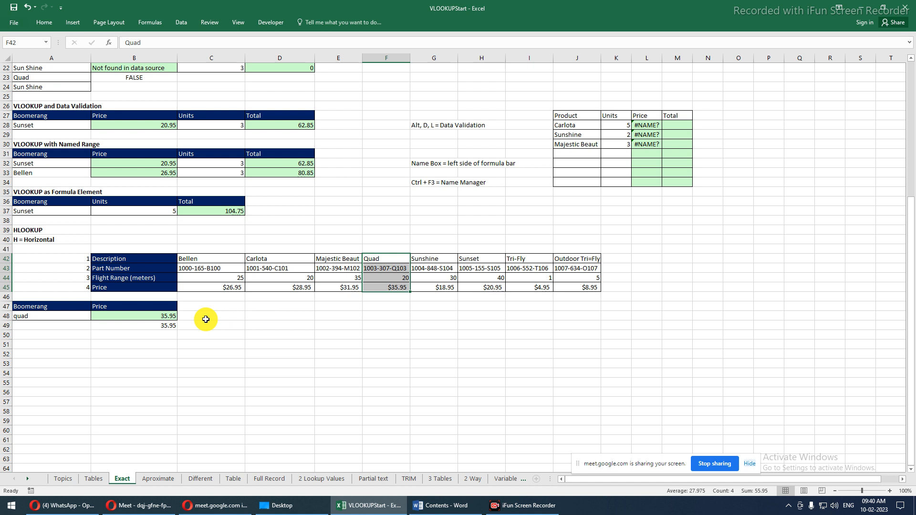
# - Evaluate the table array C42:J45 and the lookup value A48 in place within the HLOOKUP in B48, expanding the formula bar
pyautogui.click(148, 314)
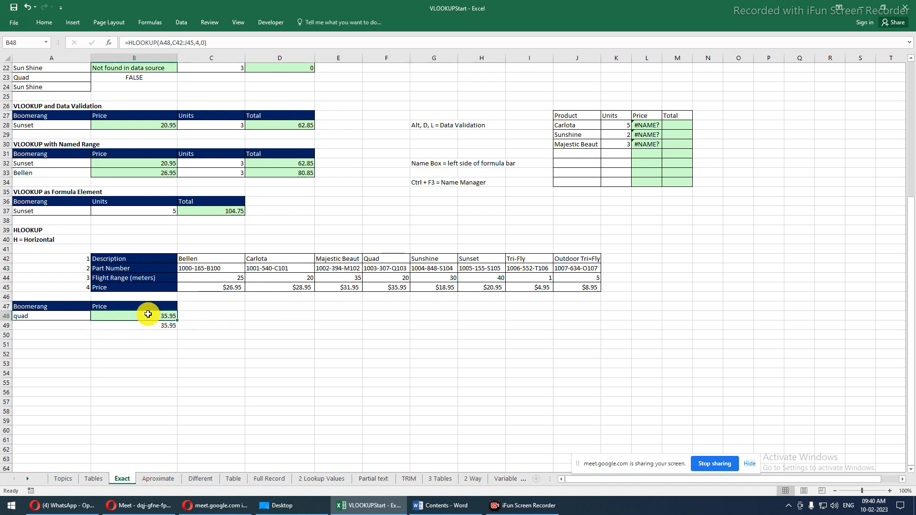
pyautogui.moveTo(173, 44); pyautogui.dragTo(194, 44)
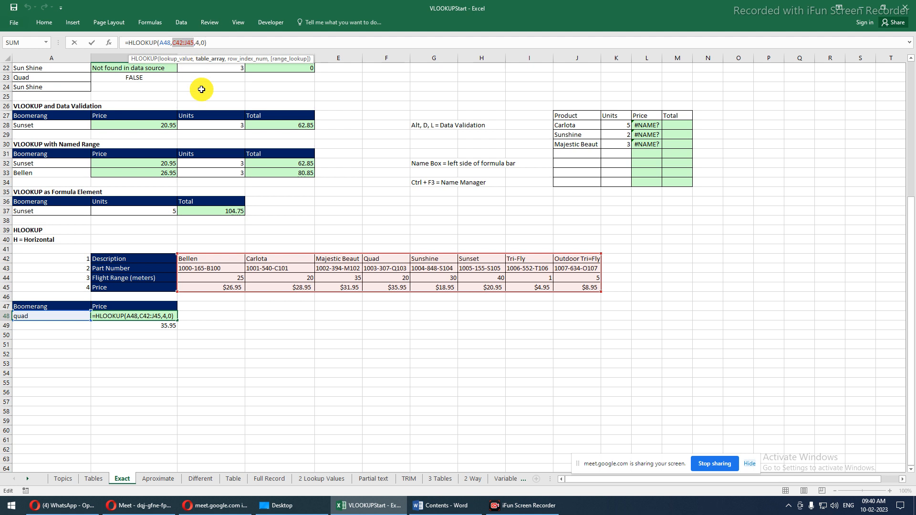
pyautogui.press('F9')
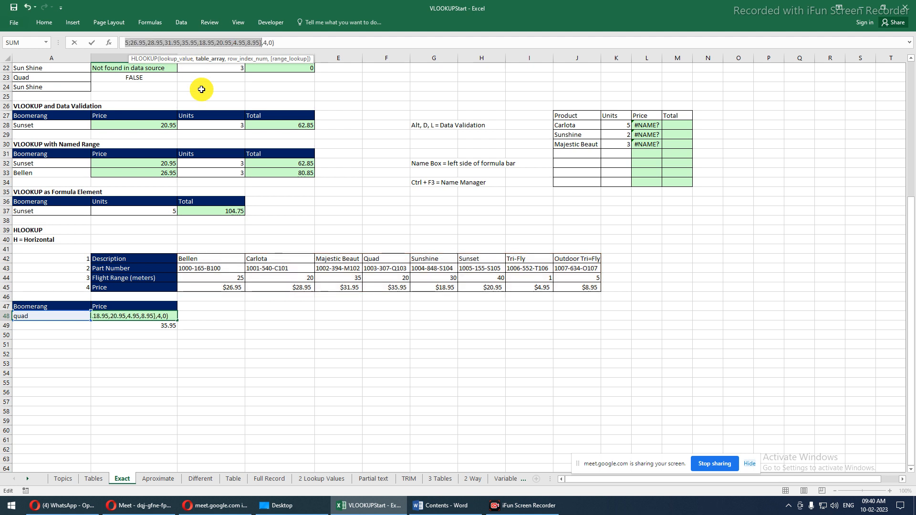
pyautogui.click(908, 43)
pyautogui.moveTo(160, 40); pyautogui.dragTo(171, 42)
pyautogui.press('F9')
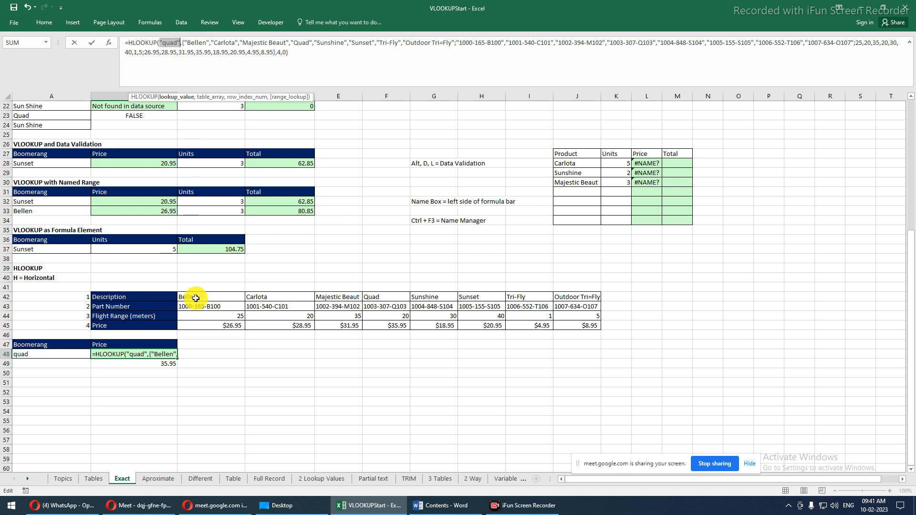
# - Highlight the evaluated boomerang names, part numbers and row index in B48's formula, discard the edit and collapse the formula bar
pyautogui.click(187, 41)
pyautogui.moveTo(188, 39); pyautogui.dragTo(451, 46)
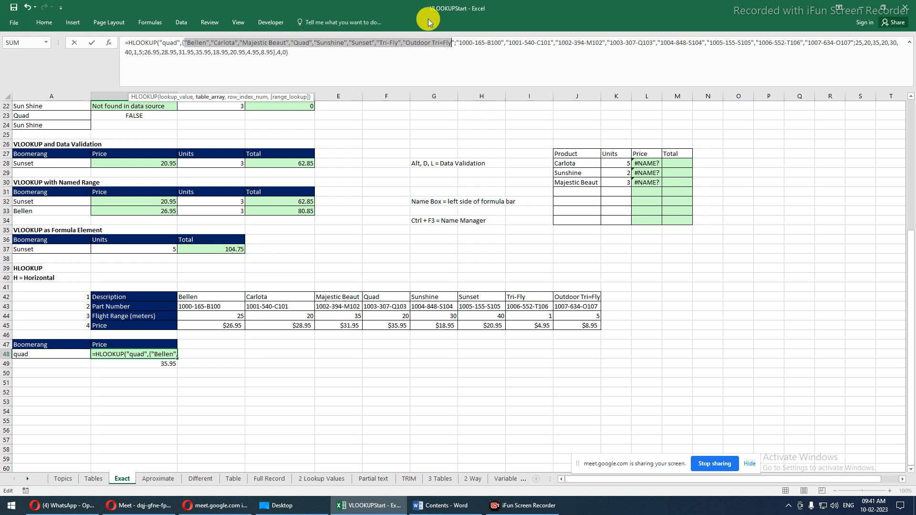
pyautogui.moveTo(456, 42); pyautogui.dragTo(684, 46)
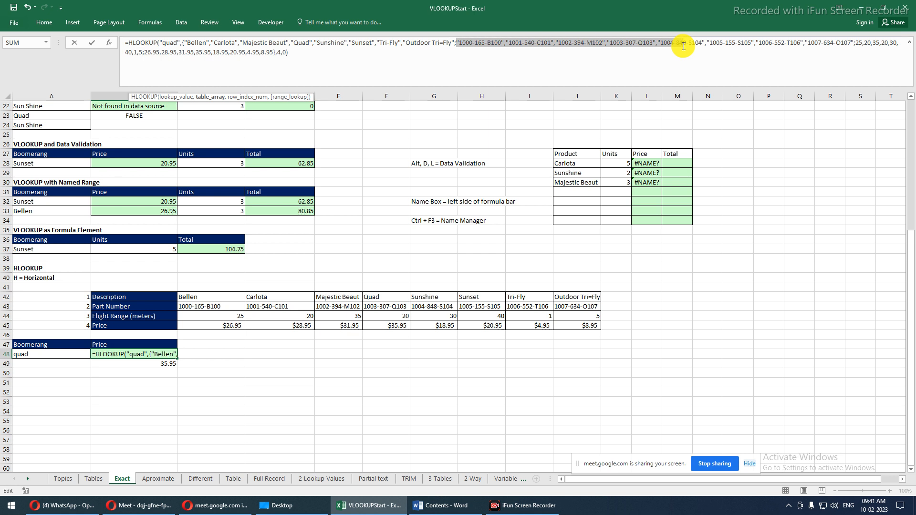
pyautogui.click(280, 52)
pyautogui.click(281, 53)
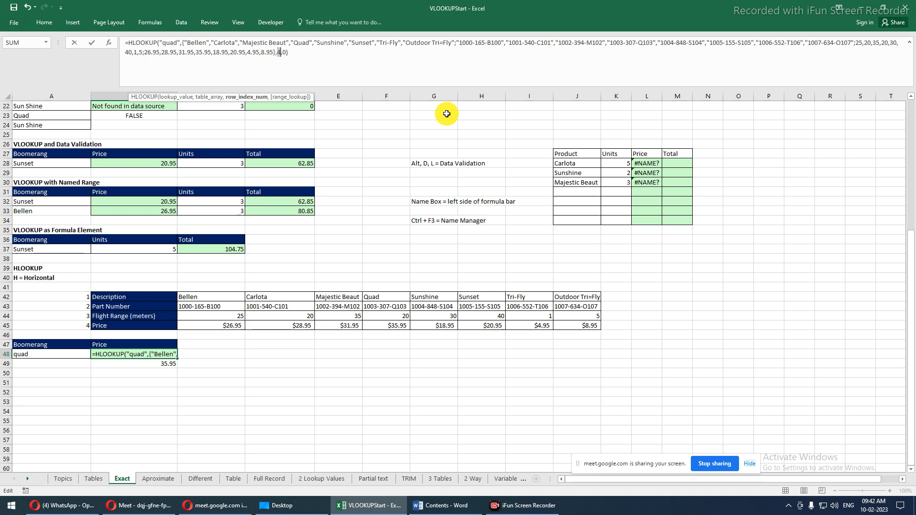
pyautogui.press('Escape')
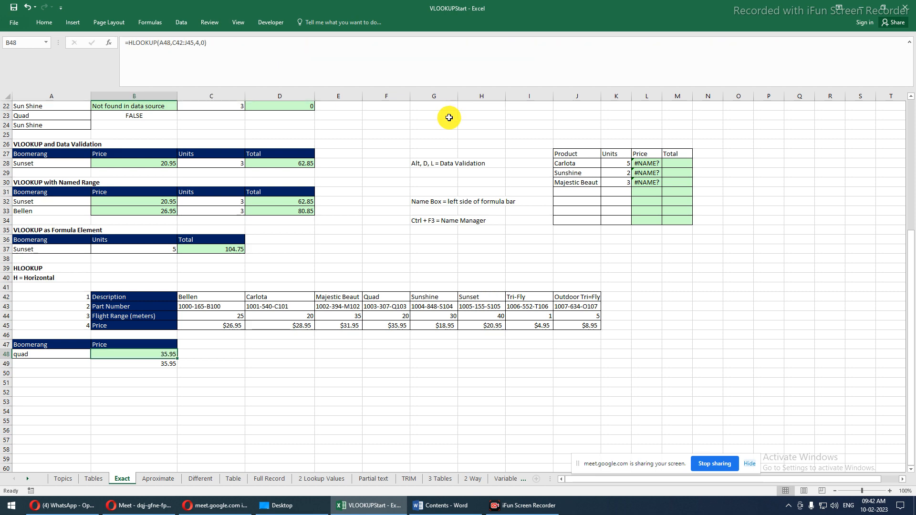
pyautogui.scroll(7, 447, 114)
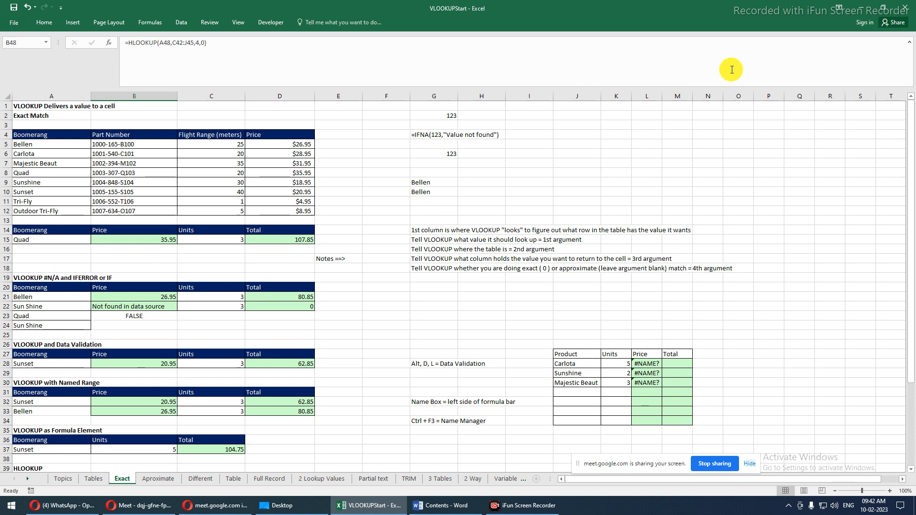
pyautogui.click(910, 42)
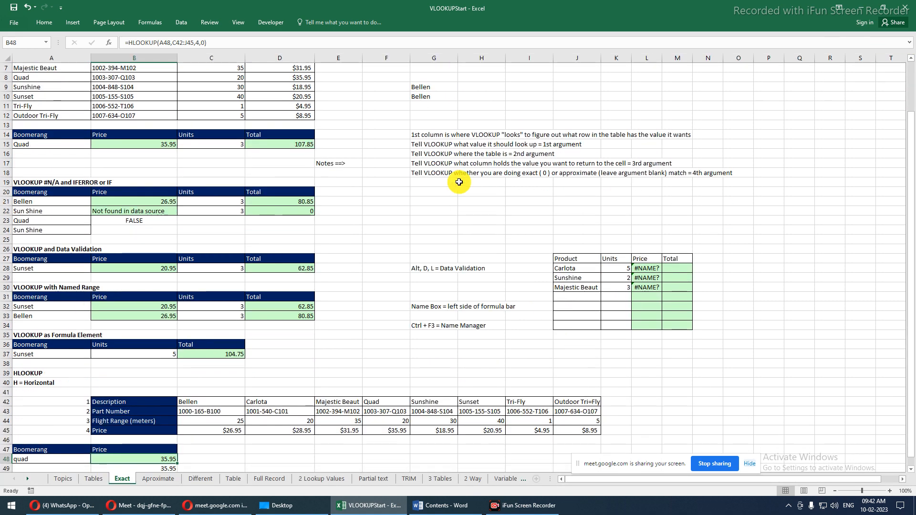
# - View the Aproximate sheet briefly and return to the vertical boomerang table at the start of the Exact sheet
pyautogui.click(149, 480)
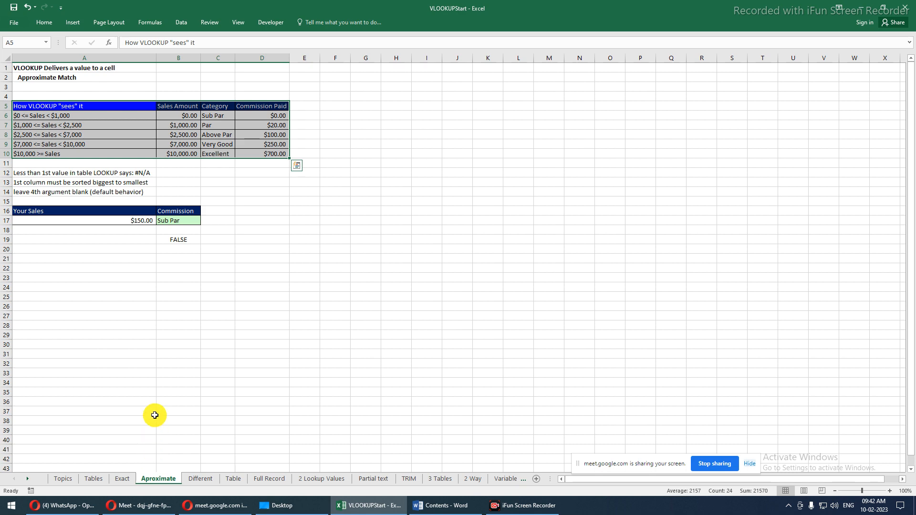
pyautogui.click(123, 478)
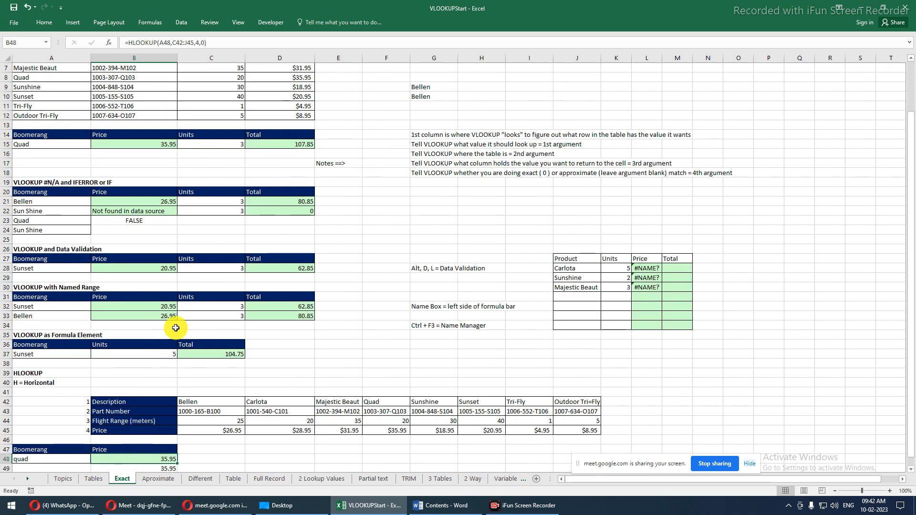
pyautogui.scroll(2, 181, 296)
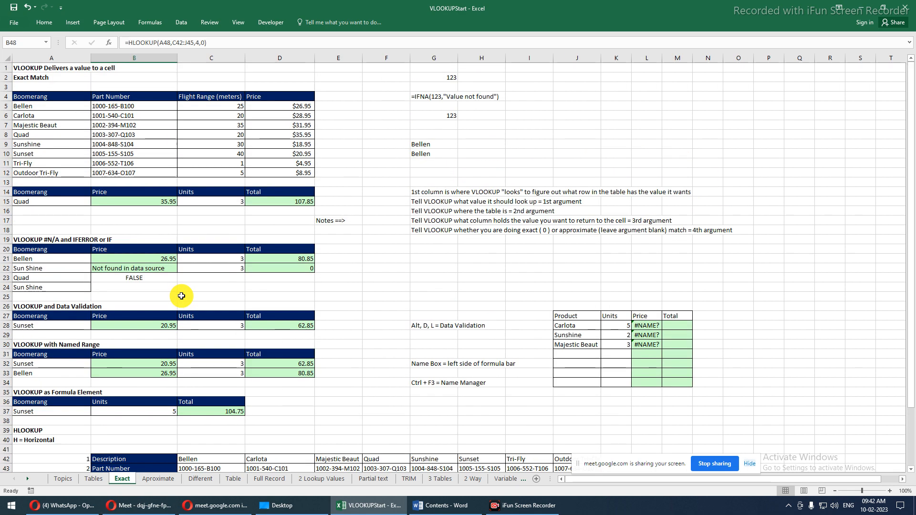